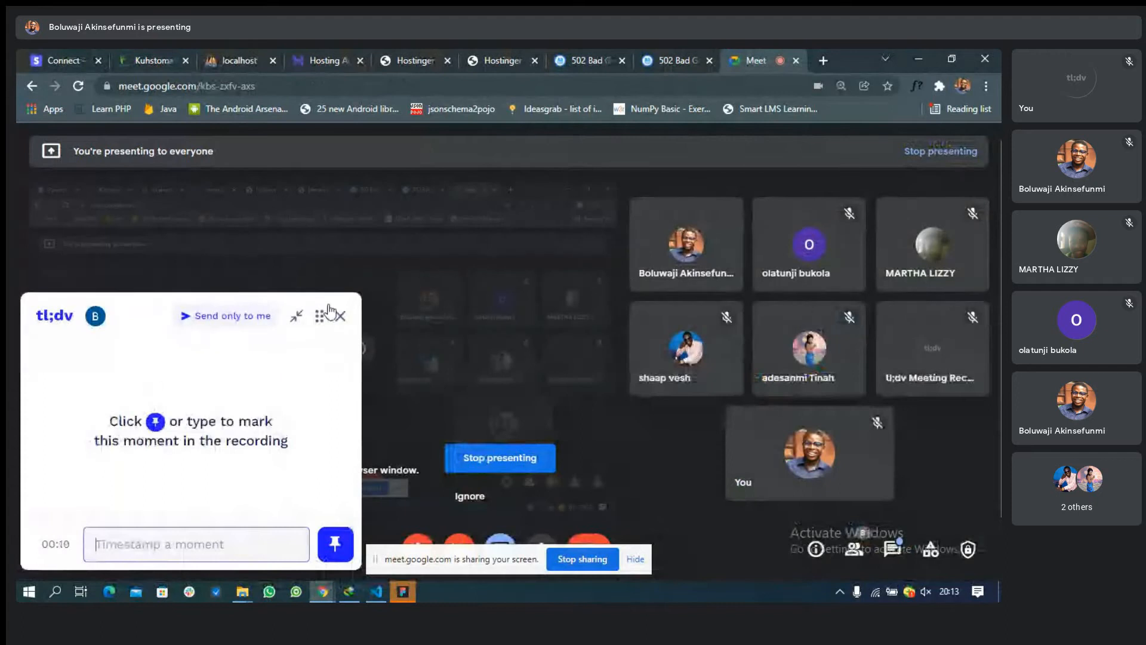
Collapse the meeting recorder widget, switch to Figma and open the recent design file "Figma Interface".
click(333, 323)
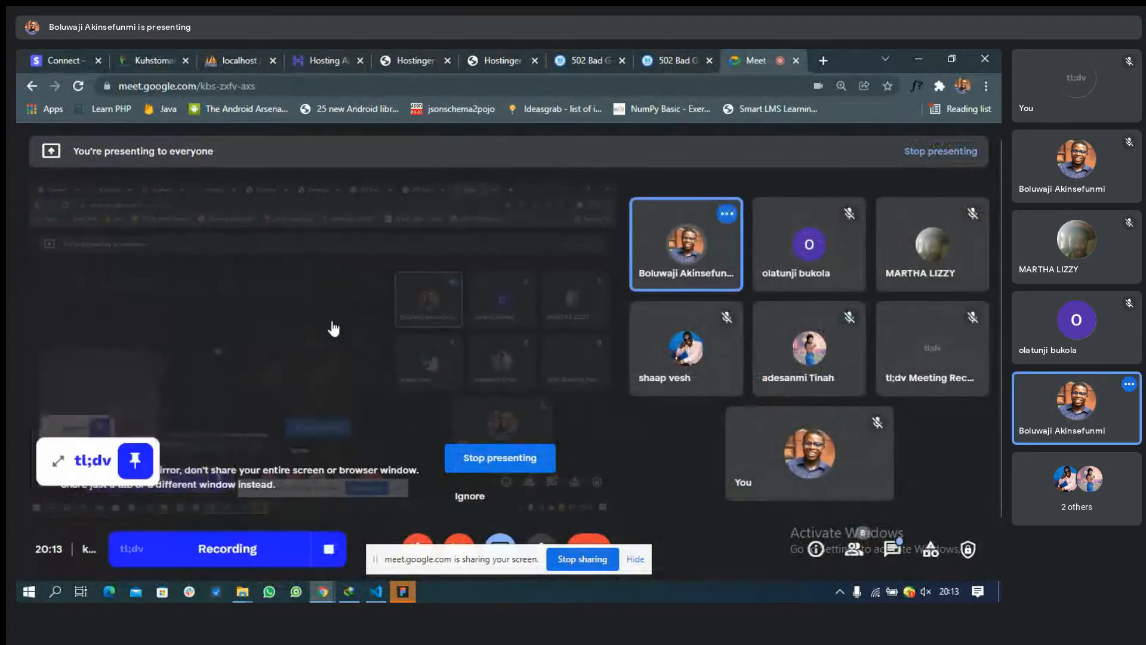
key(alt+Tab)
key(alt+Tab)
key(alt+Tab)
key(alt+Tab)
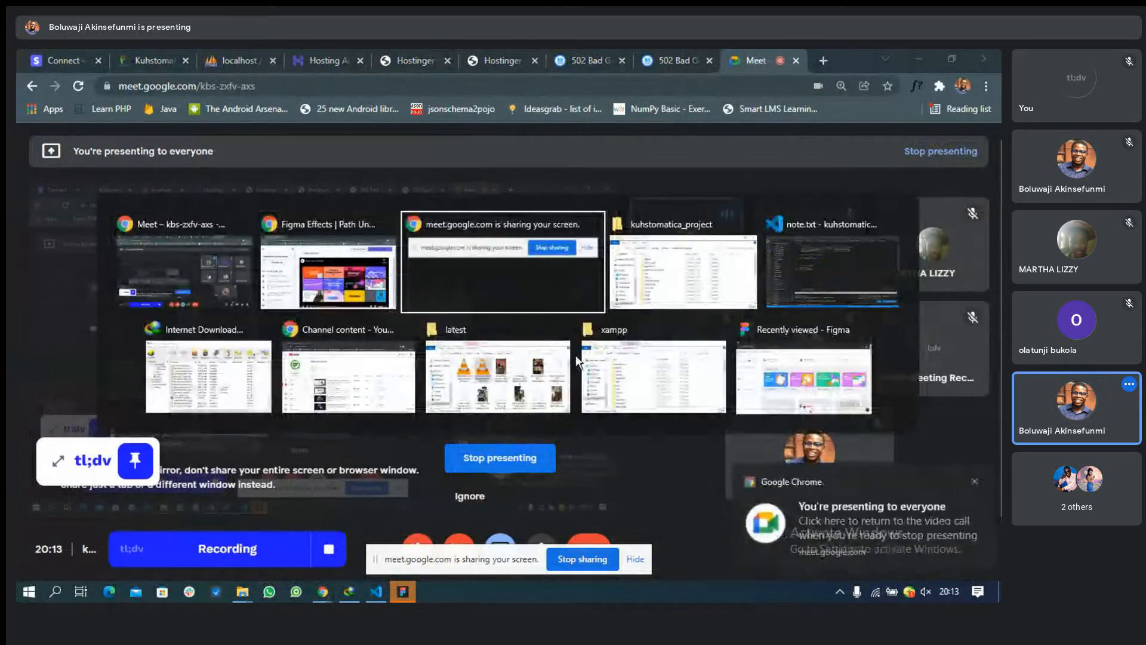
key(alt+Tab)
key(alt+Tab)
key(alt+Tab)
key(alt+Tab)
key(alt+Tab)
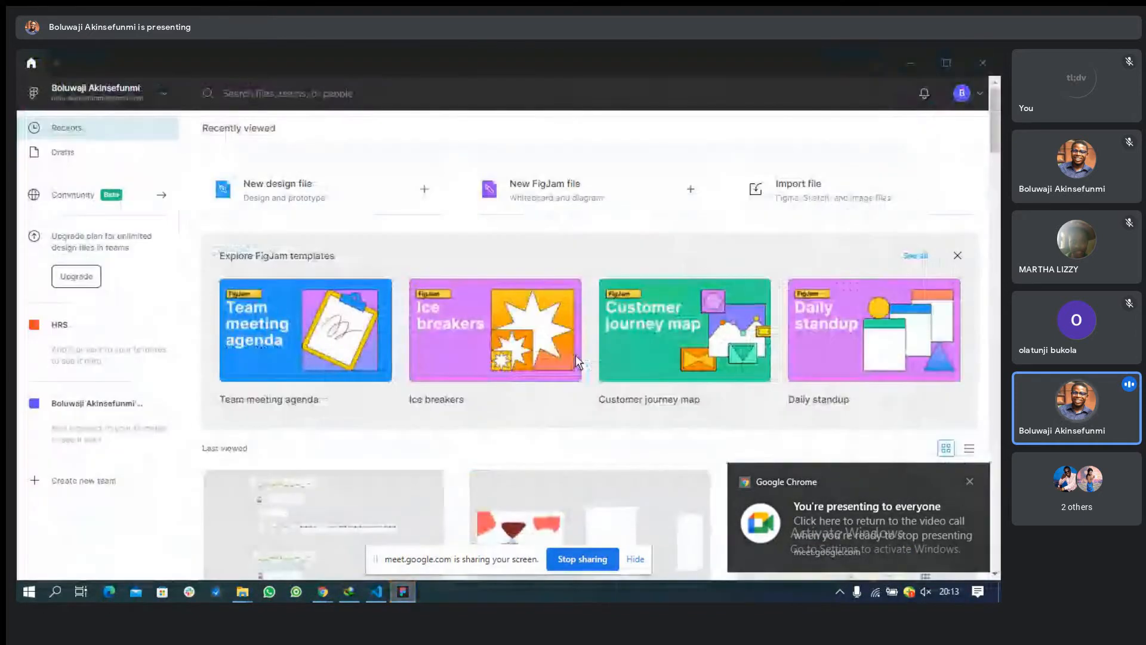
mouse_move(575, 355)
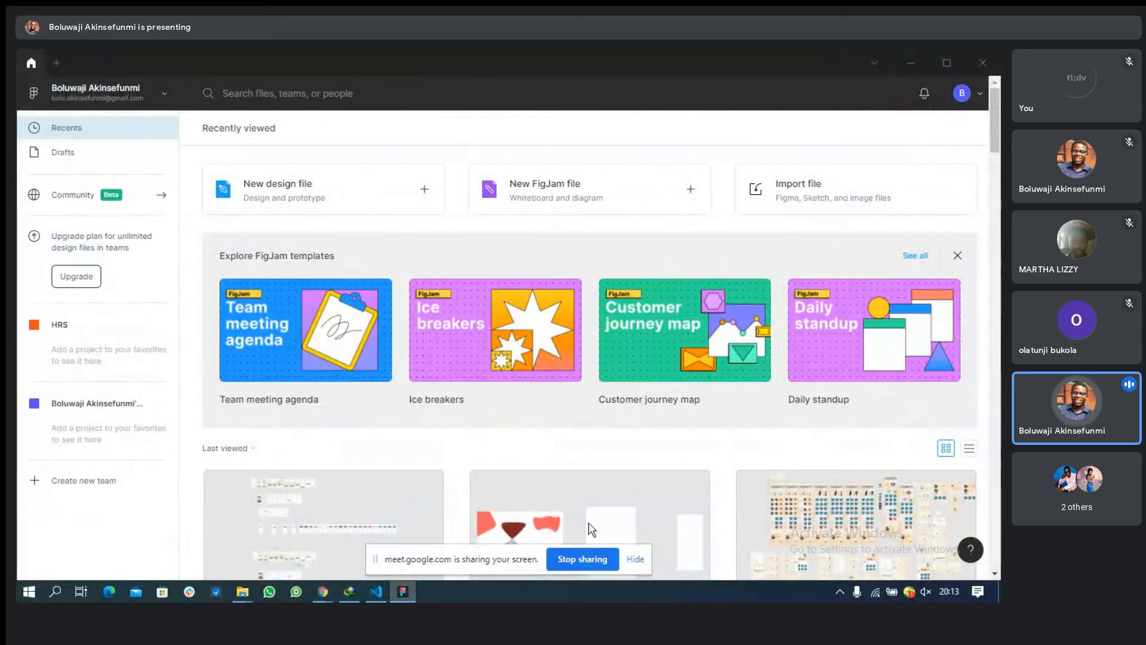
double_click(551, 518)
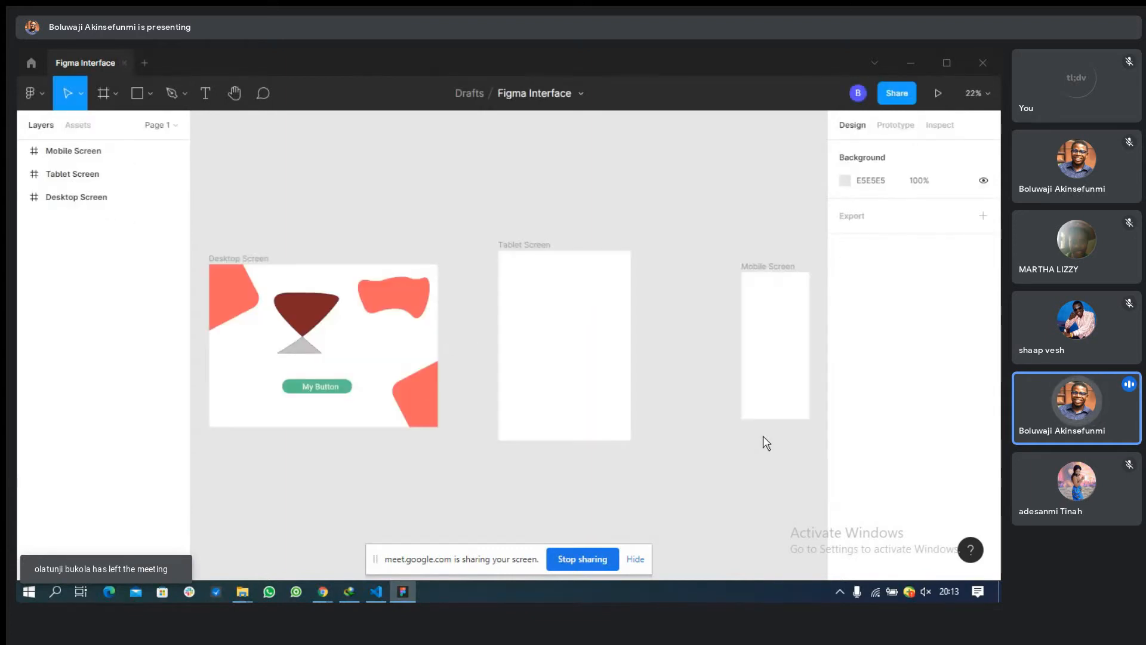
Draw a rectangle about 184 × 178 in the upper-left part of the Tablet Screen frame.
key(ctrl)
scroll(621, 355, up, 5)
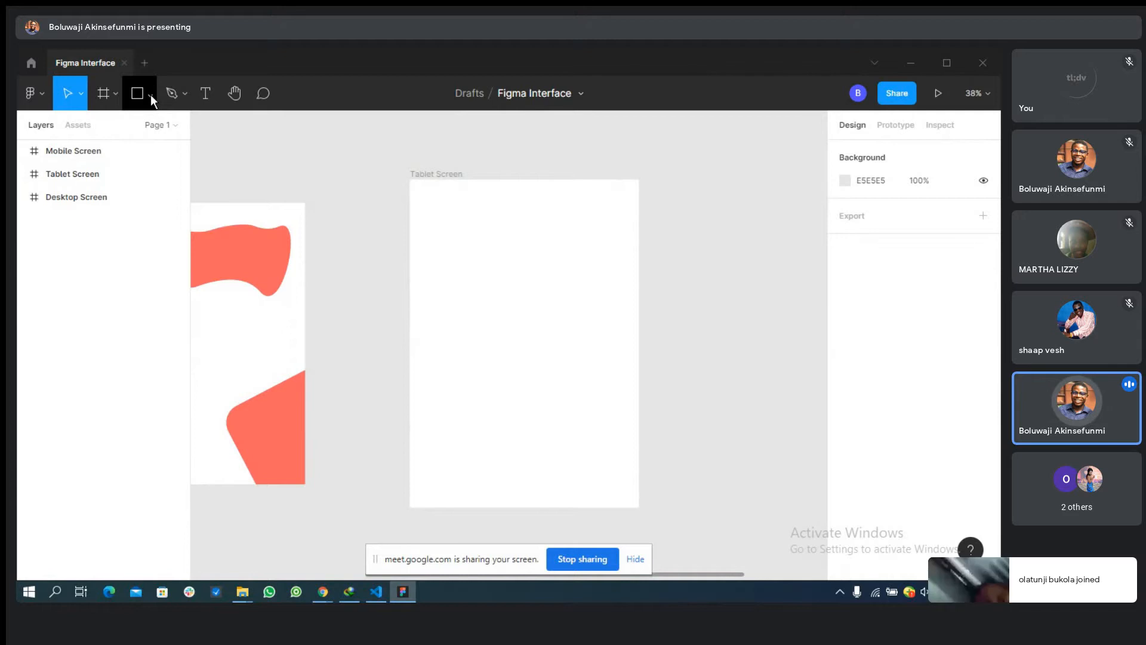
click(151, 94)
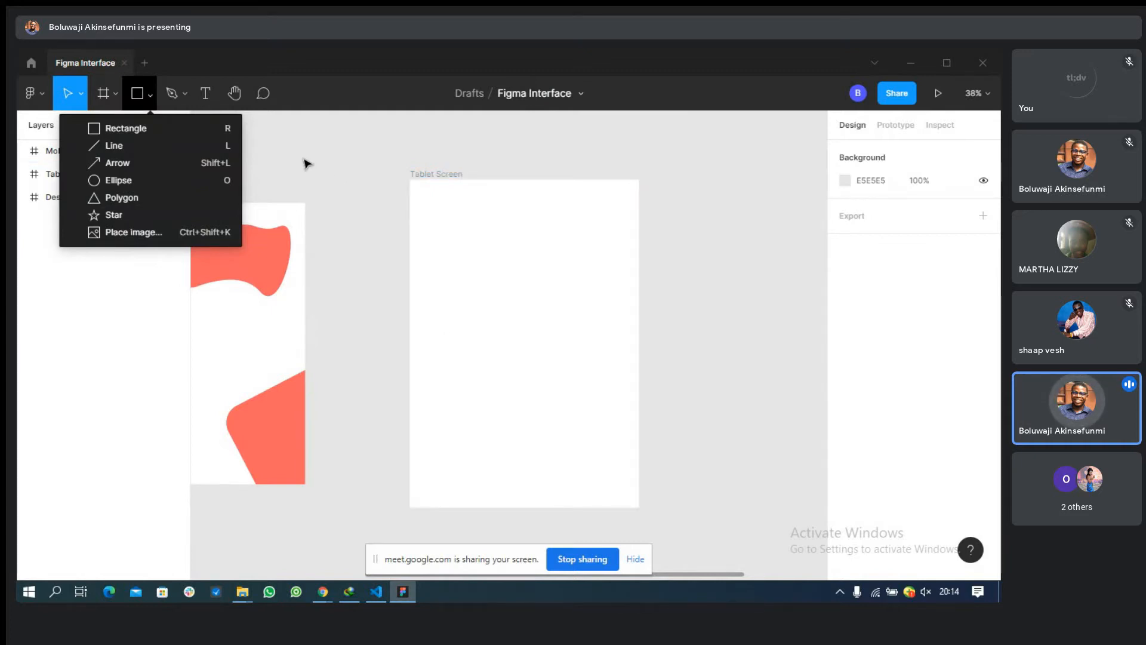
click(138, 132)
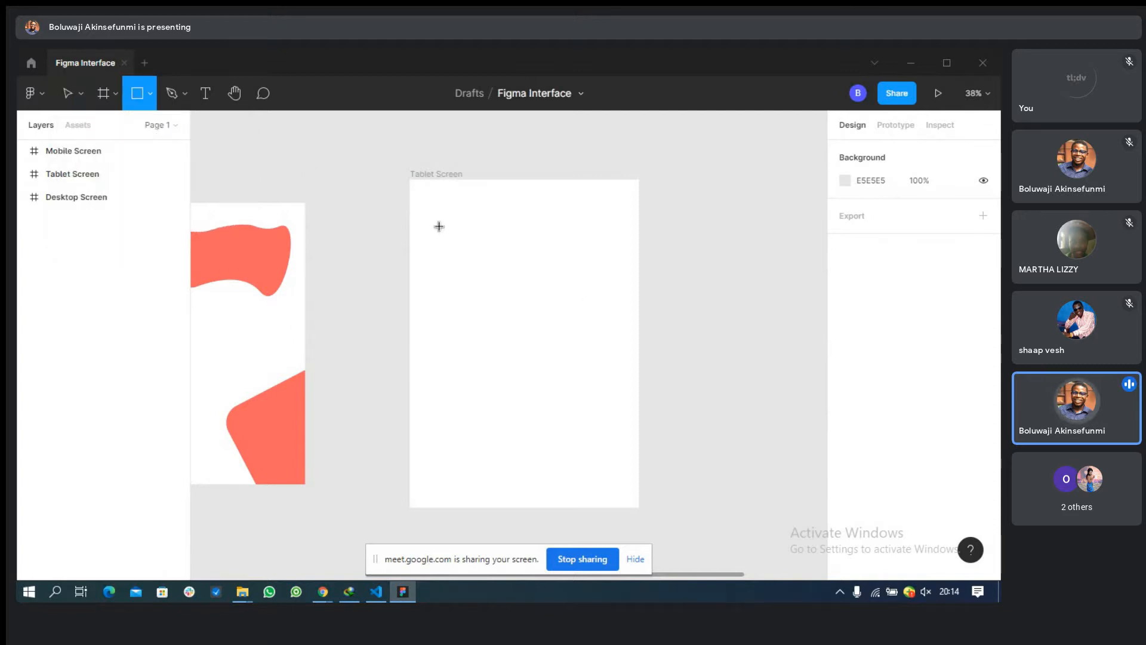
drag(439, 226, 489, 275)
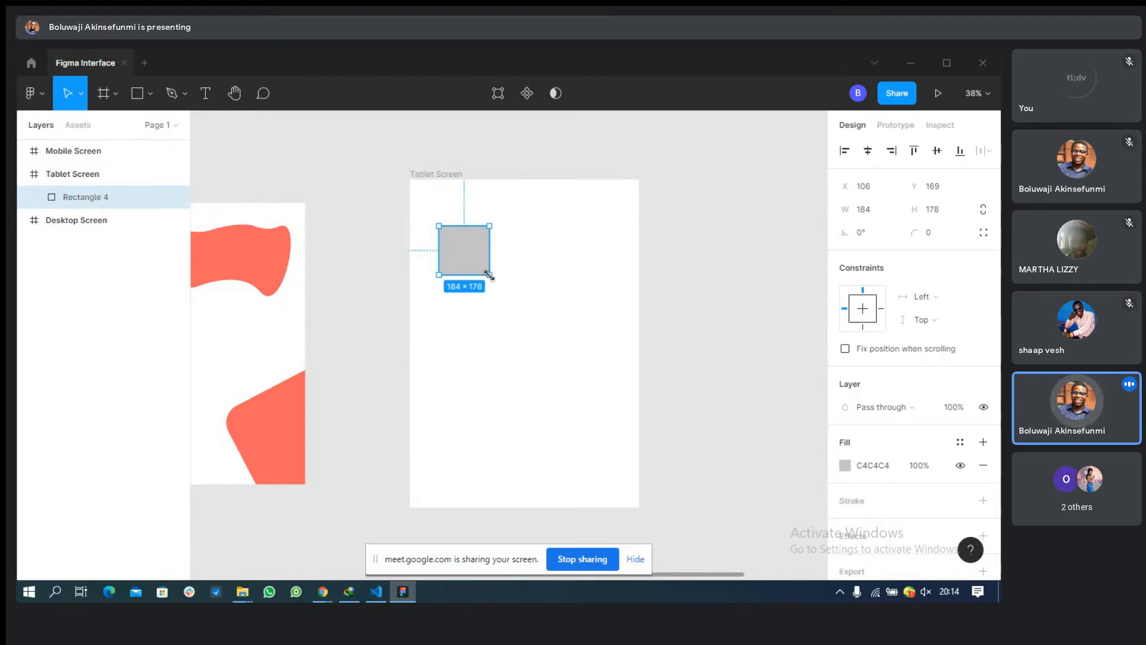
Draw an ellipse to the lower right of the rectangle on the Tablet Screen and set its size to 200 × 200.
click(151, 93)
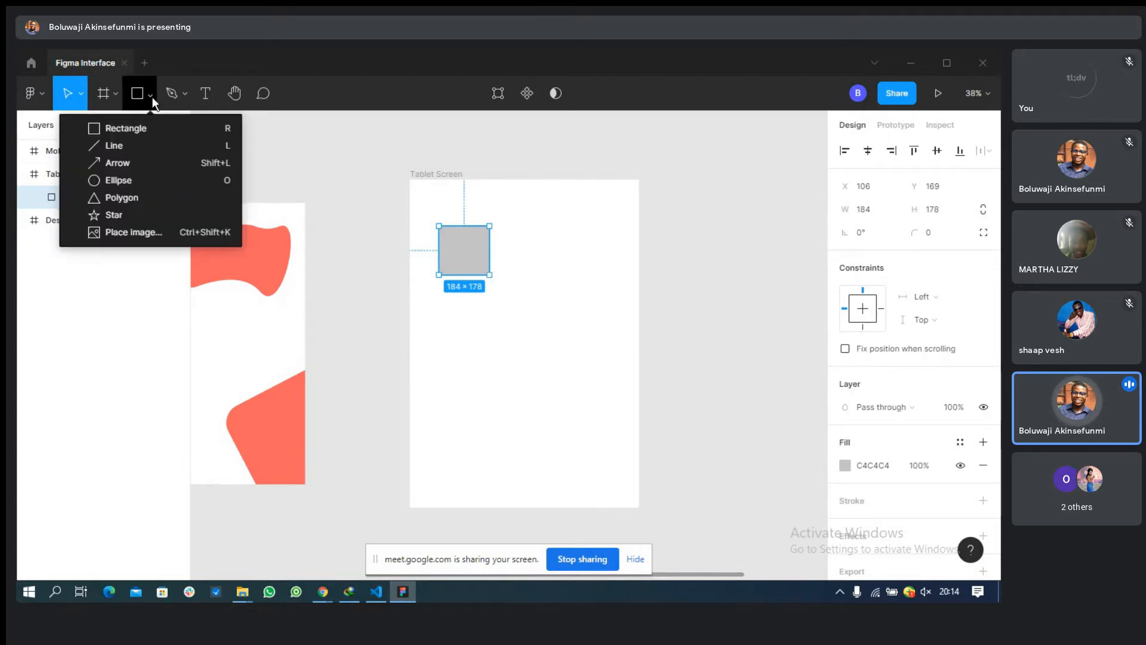
click(142, 187)
drag(525, 262, 583, 324)
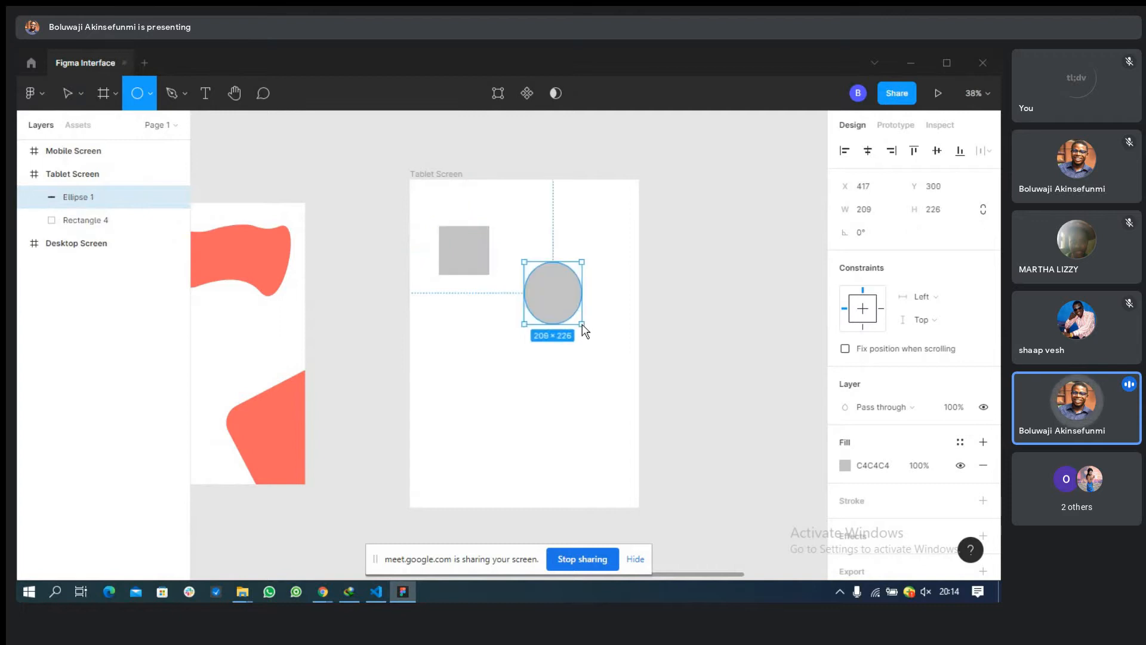
click(875, 212)
text(200)
key(Tab)
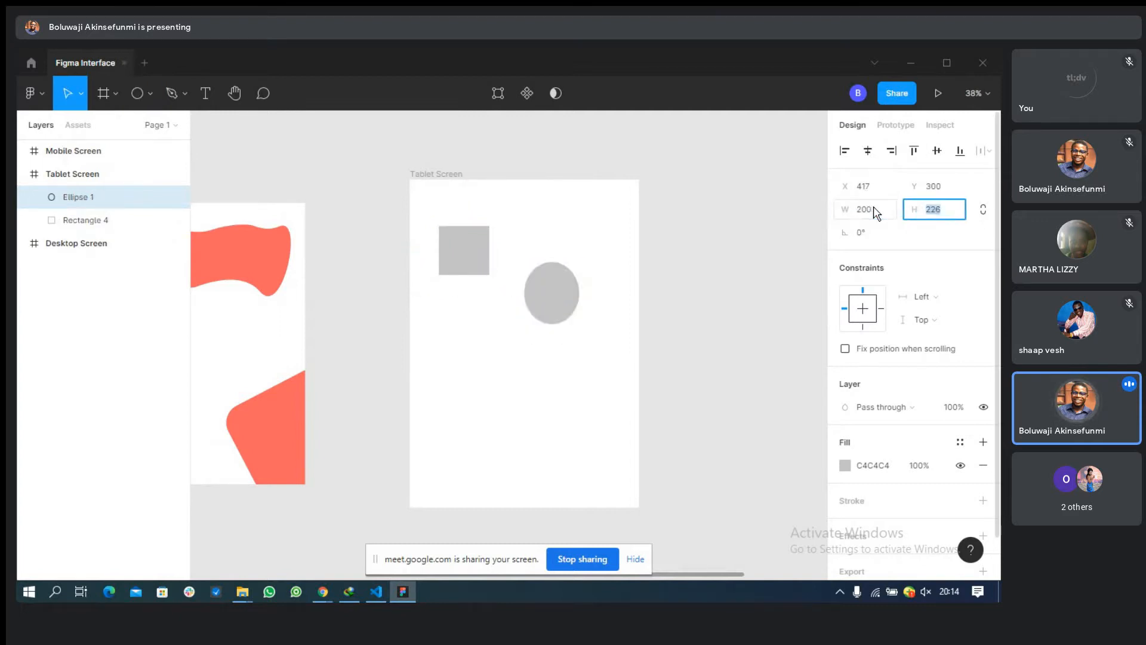
text(200)
key(Return)
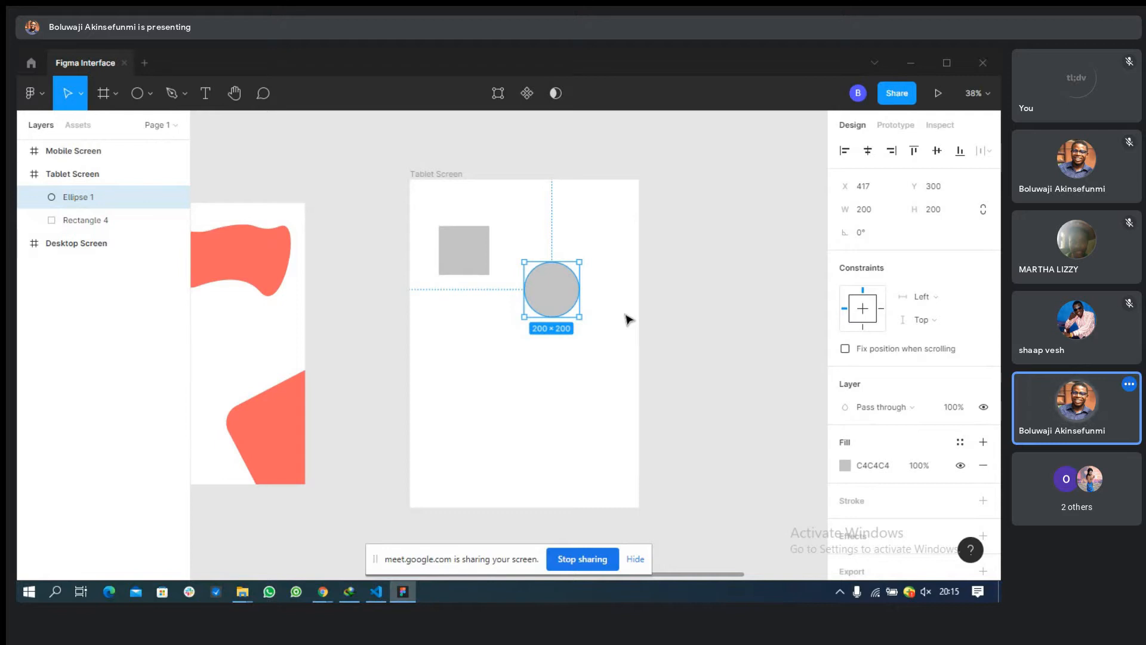
Try pulling the circle's top anchor point down inside the shape in object editing, and undo it.
click(500, 98)
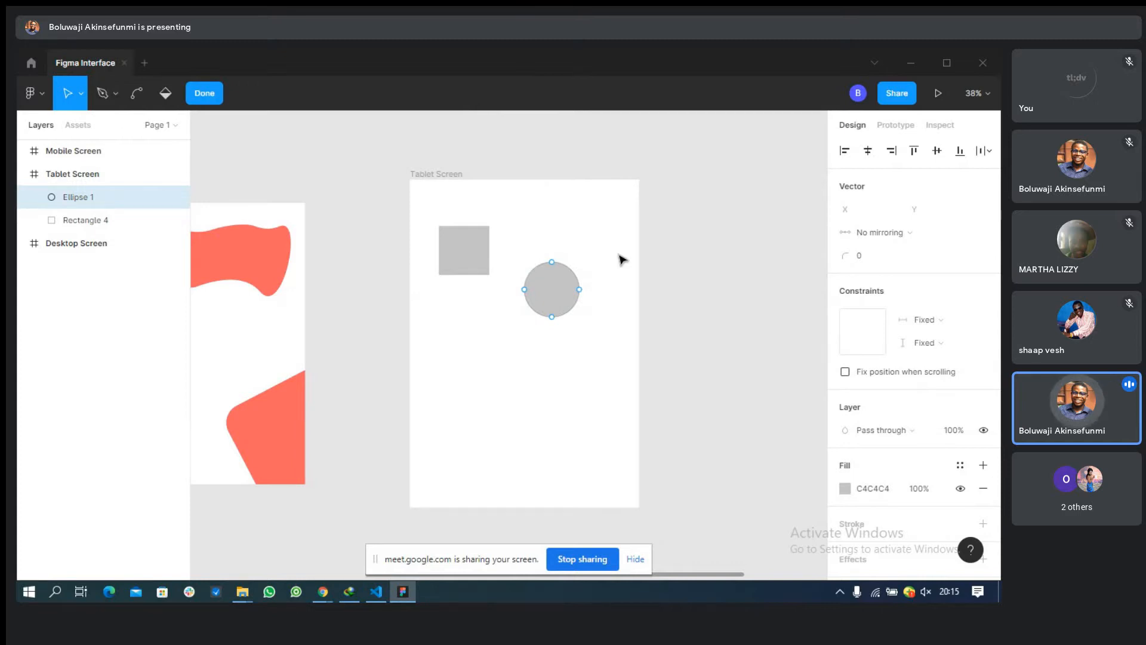
drag(551, 263, 552, 298)
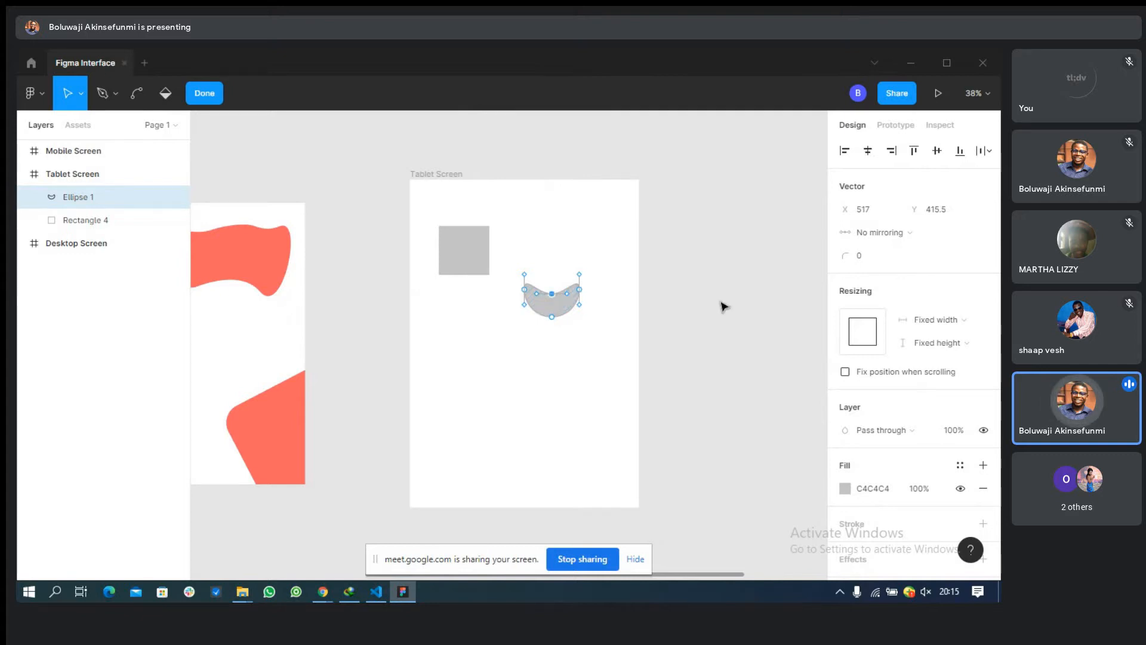
click(589, 354)
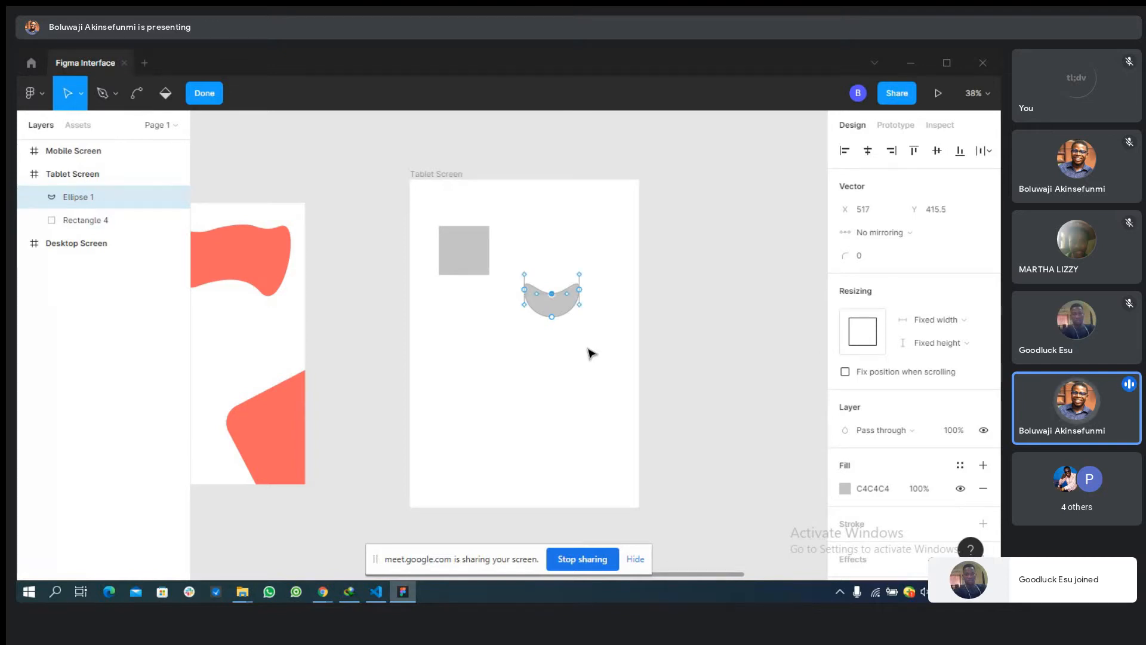
key(ctrl+z)
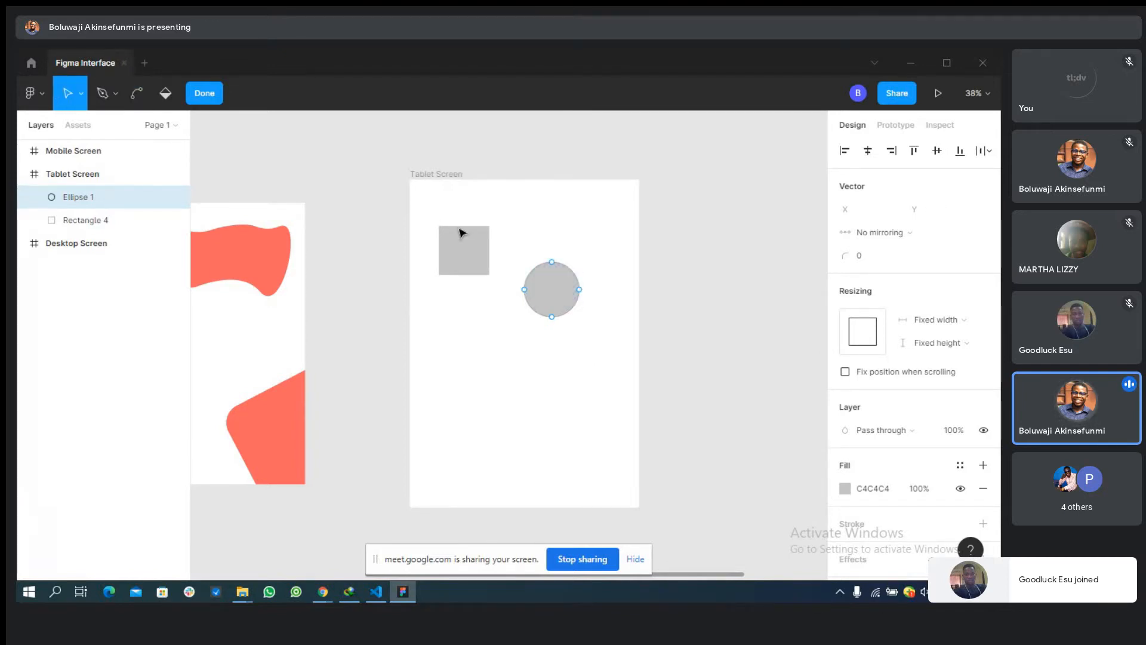
key(Escape)
Try moving the rectangle's upper-right vertex inward in object editing, undo it and finish editing.
double_click(468, 269)
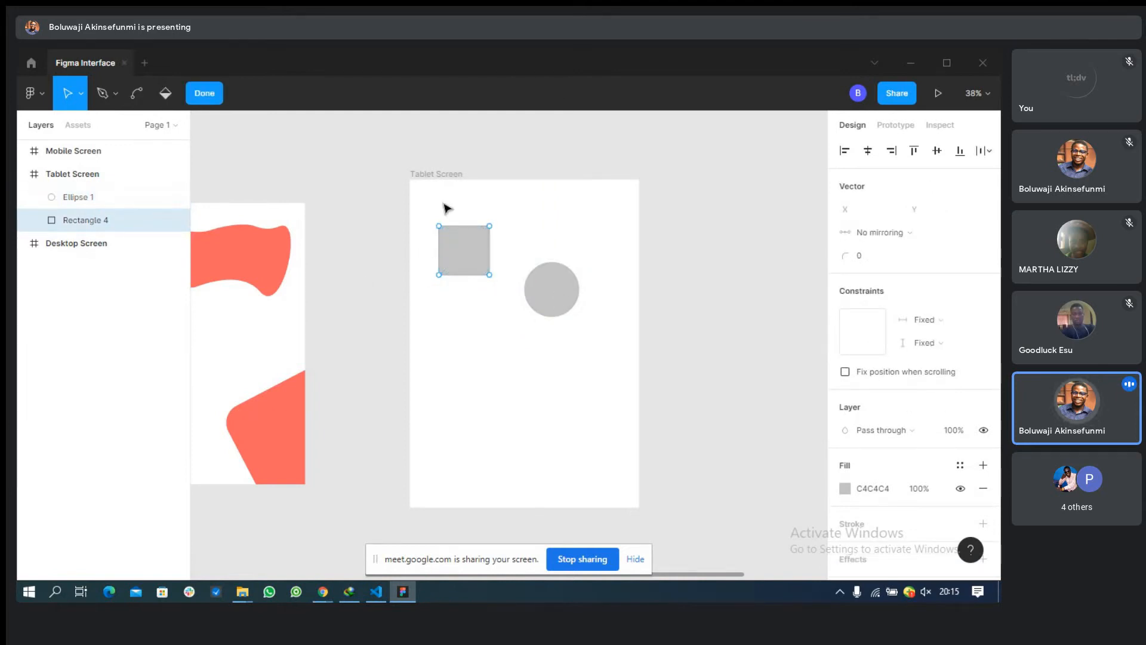
click(490, 227)
drag(490, 231, 453, 258)
click(510, 366)
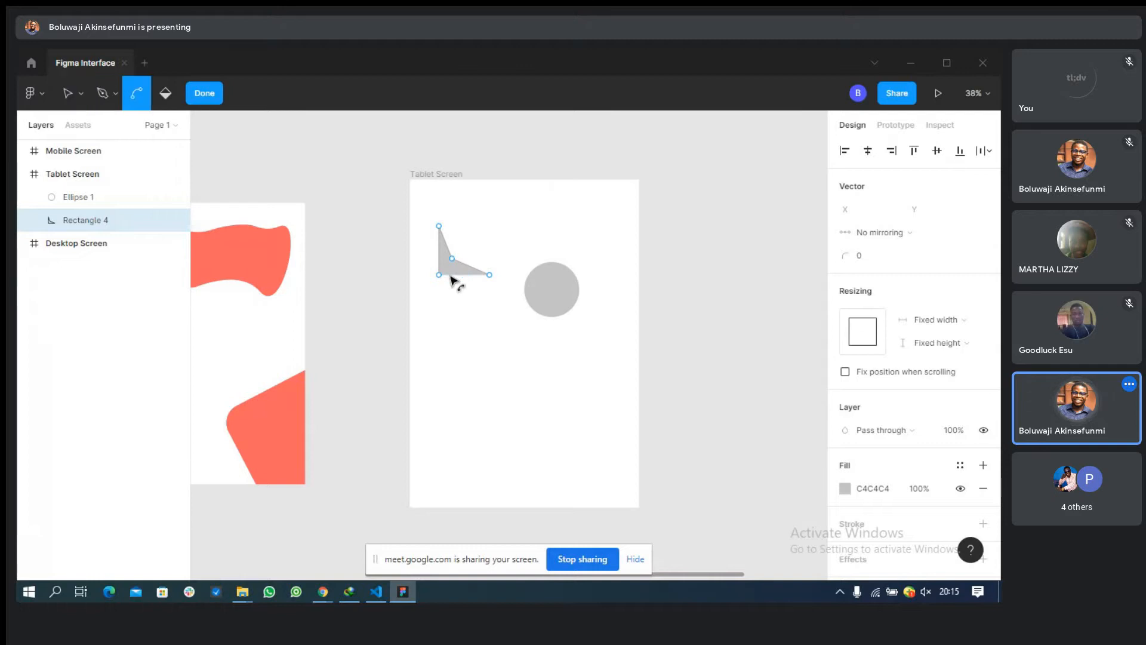
key(ctrl+z)
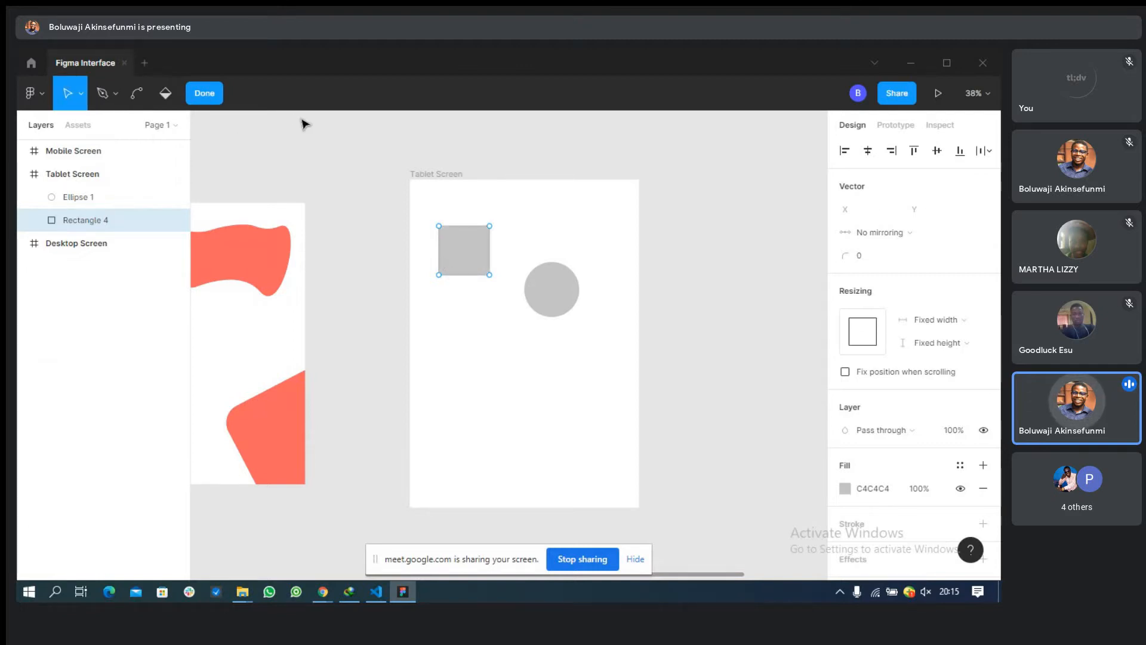
click(204, 94)
Enlarge the rectangle from its upper-right corner to about 226 × 213.
click(535, 285)
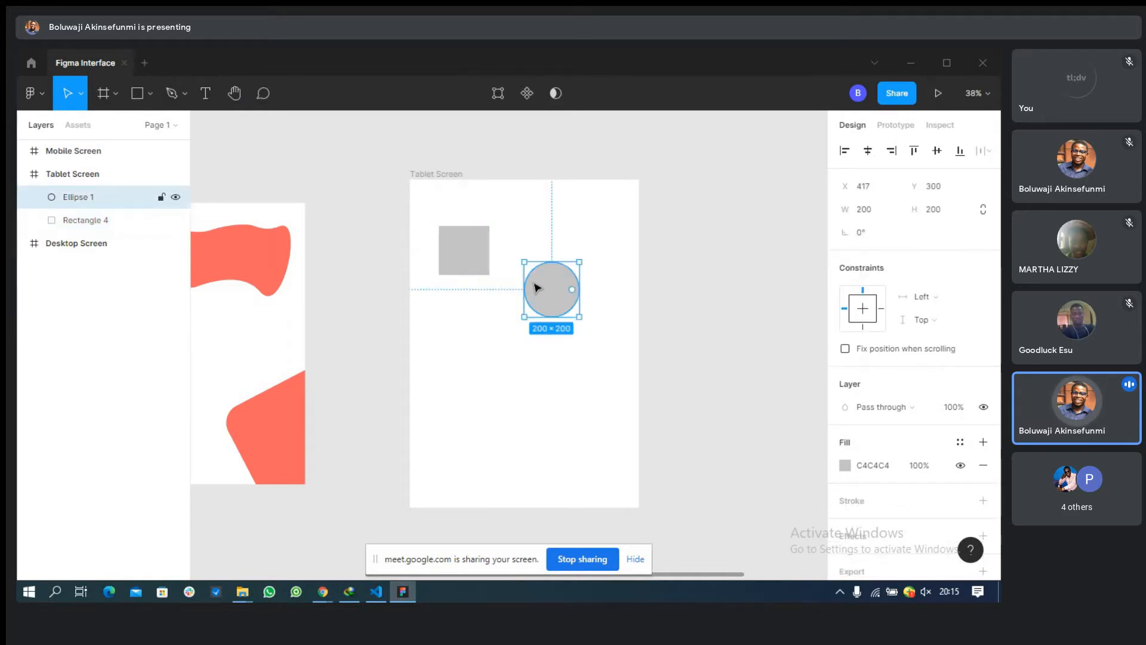
click(465, 248)
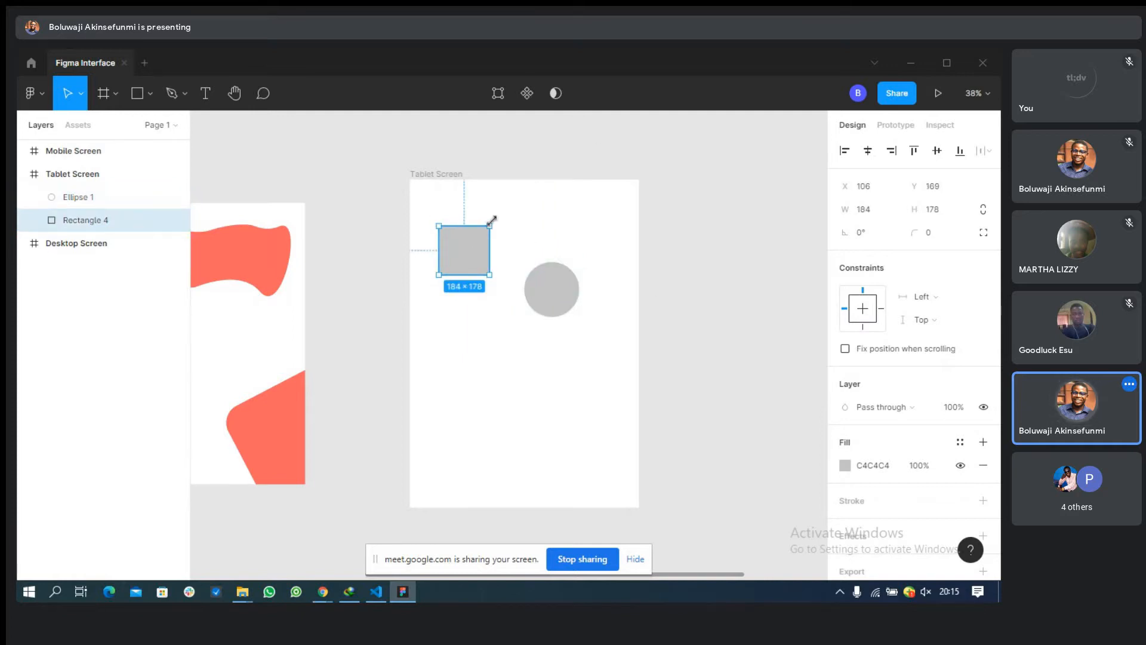
mouse_move(489, 224)
mouse_down()
mouse_move(510, 209)
mouse_move(484, 225)
mouse_move(473, 217)
mouse_move(501, 216)
mouse_up()
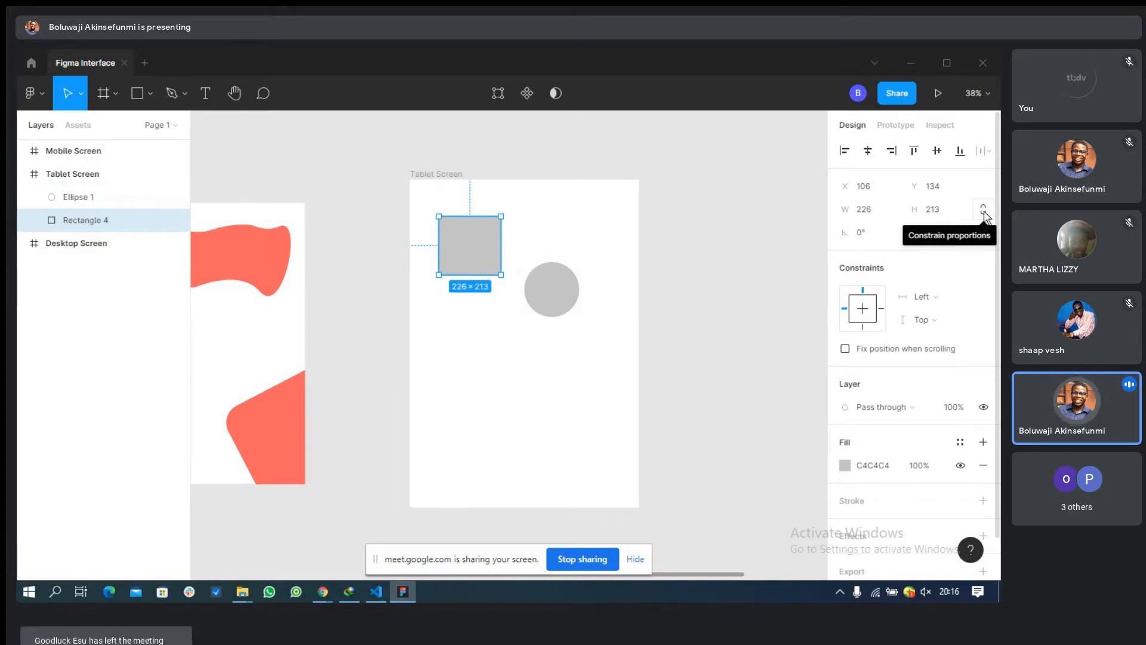
Toggle the rectangle's proportion constraint, leave it off, and set the width and height to 300 each.
click(984, 209)
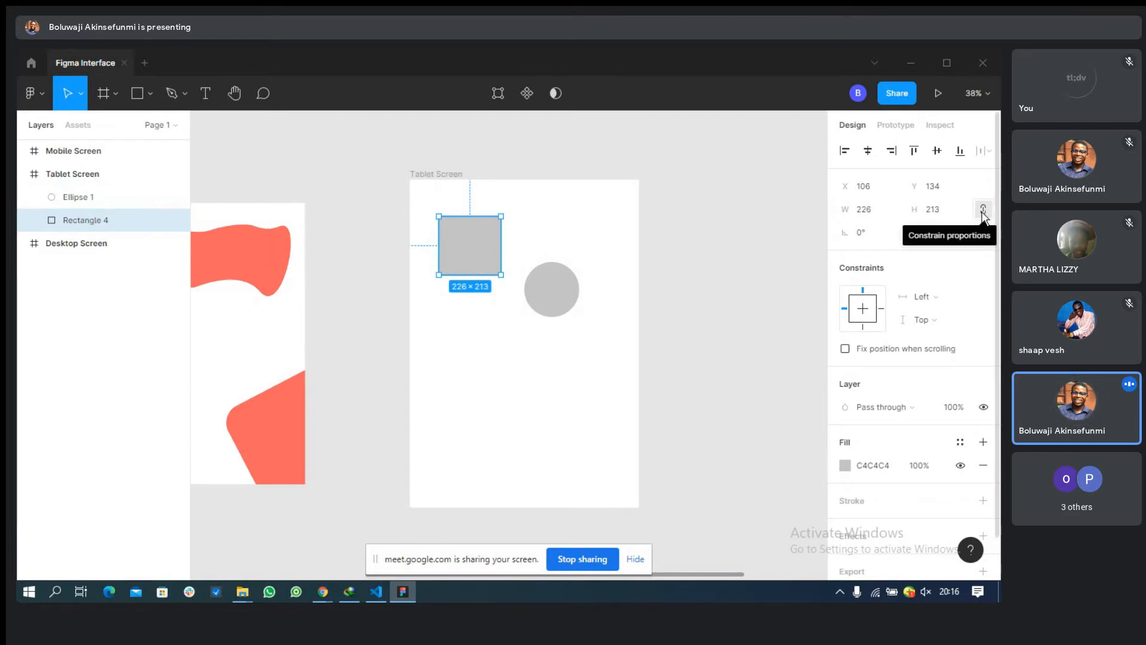
click(983, 211)
click(984, 210)
click(869, 210)
text(300)
key(Tab)
text(000)
key(Return)
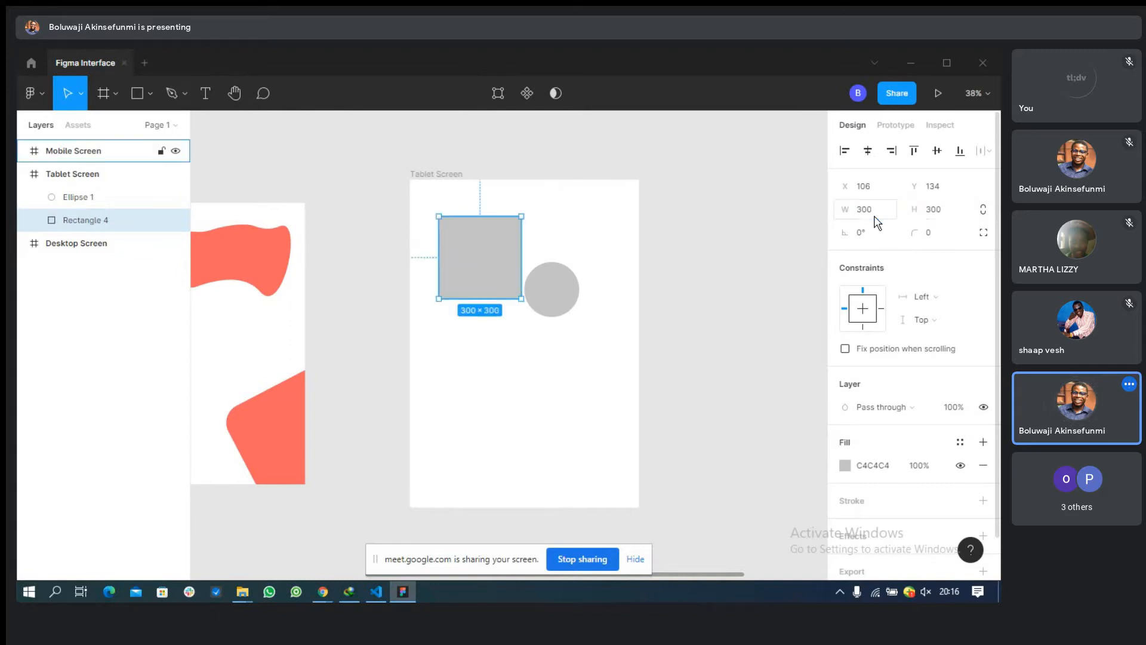
Move the circle down below the rectangle to about X 372, Y 675, and toggle its proportion constraint on and off.
drag(567, 285, 558, 387)
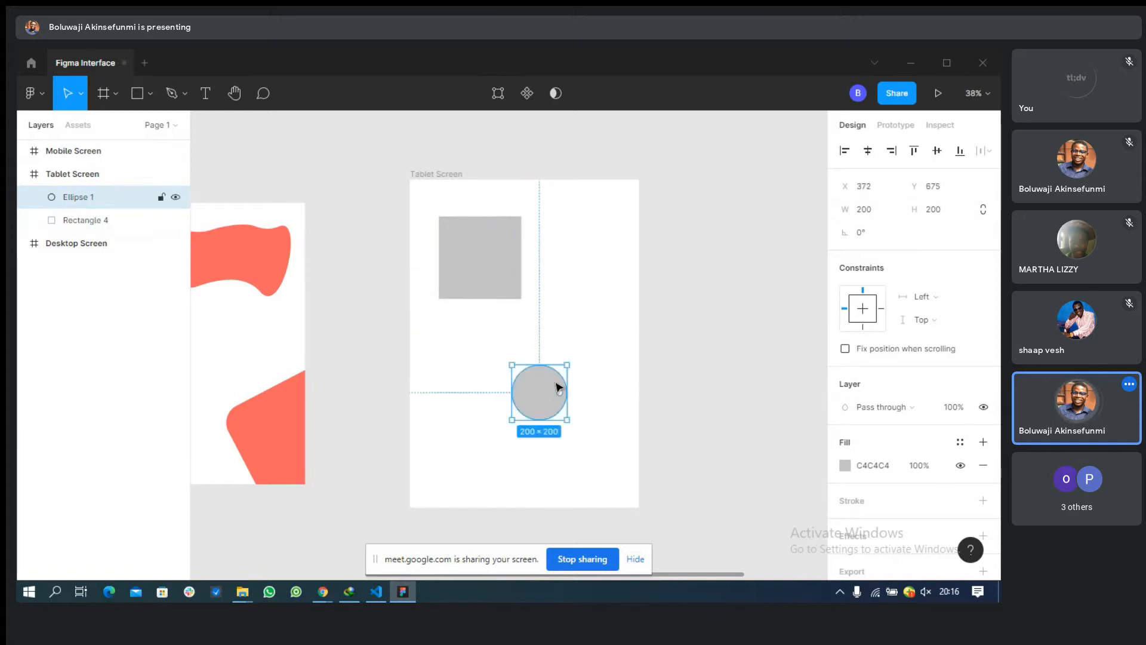
click(984, 209)
click(932, 216)
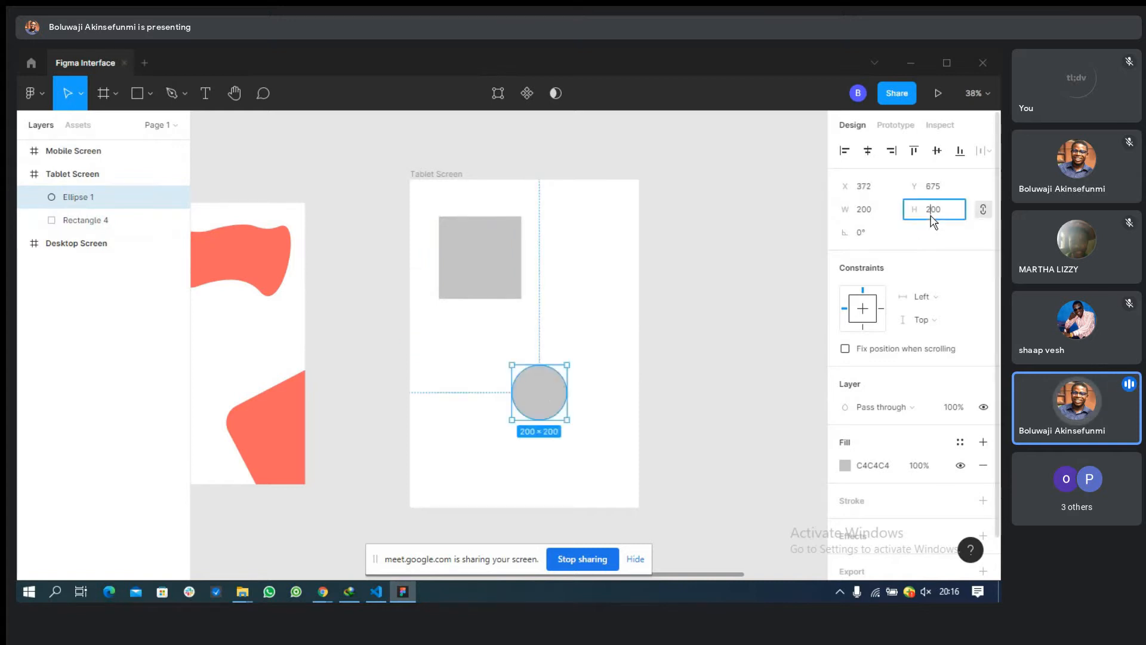
click(985, 210)
Constrain the rectangle's proportions and set its height to 500 so the width scales with it.
click(467, 251)
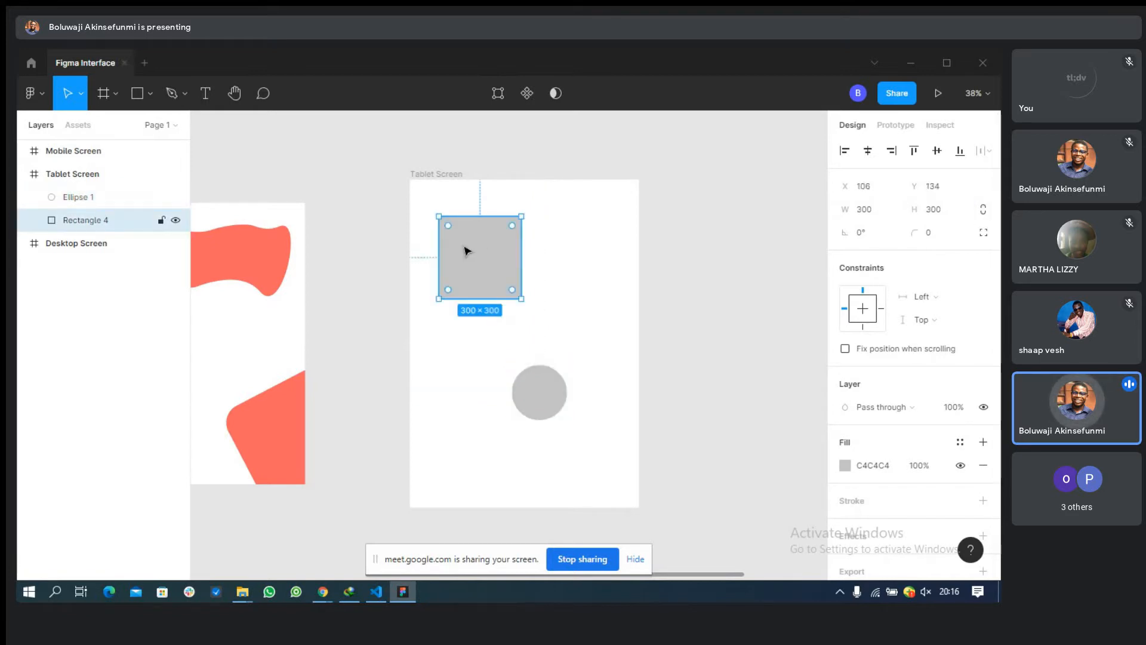
click(984, 210)
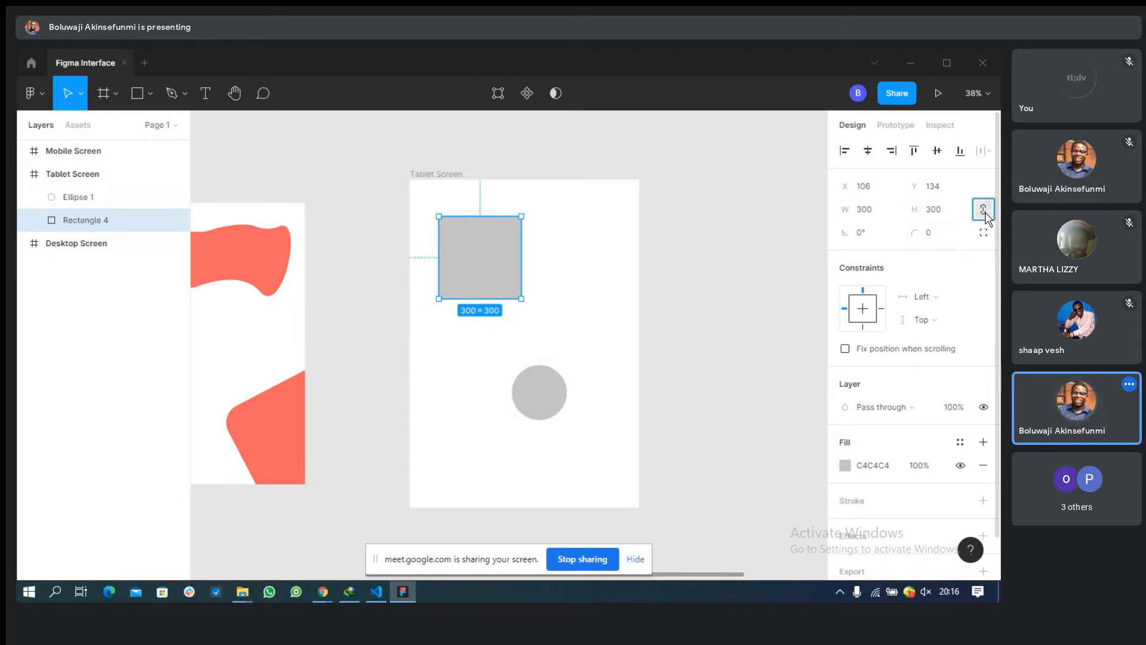
click(942, 214)
text(500)
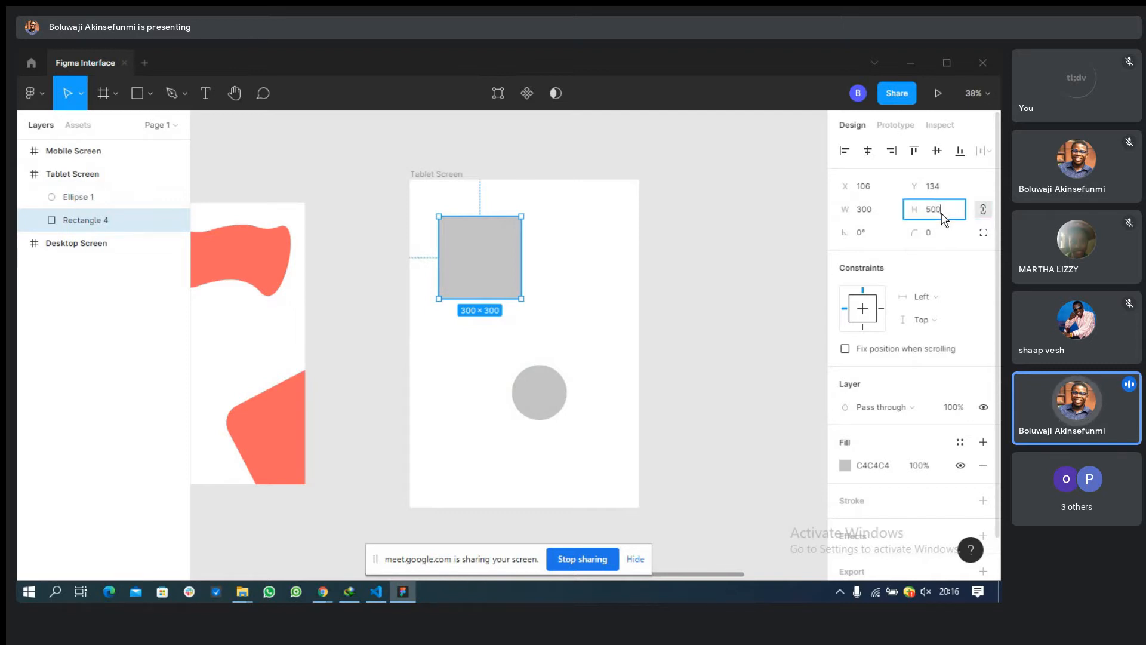
key(Return)
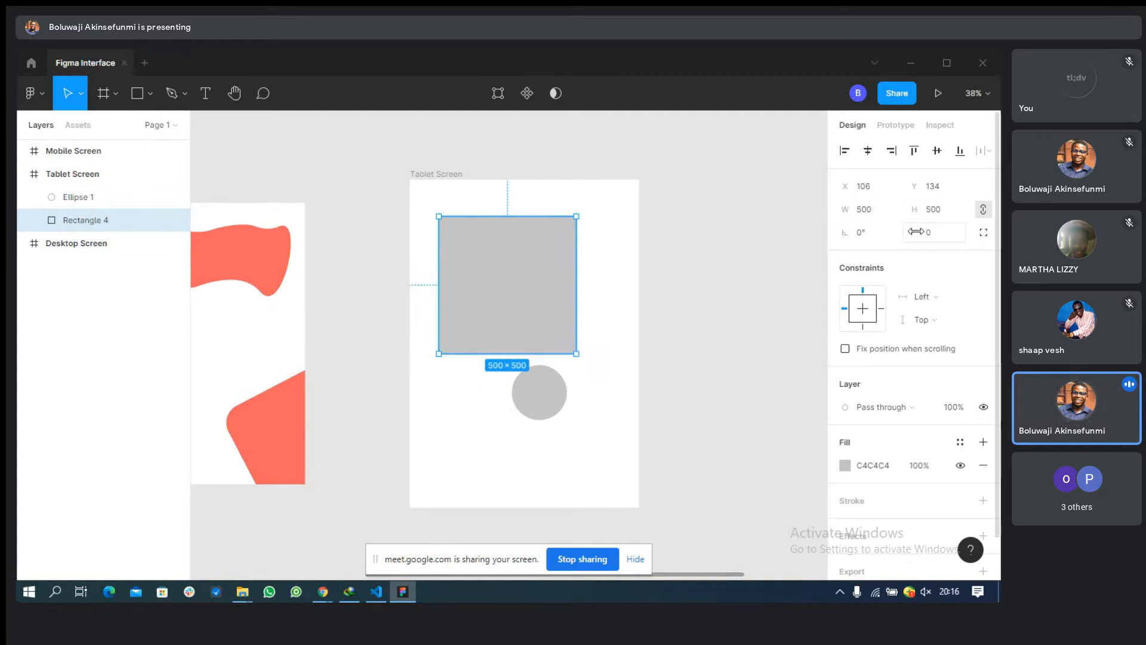
With proportions unconstrained, set the rectangle's height to 400 and its width to 400.
click(938, 214)
text(400)
key(Return)
click(880, 215)
text(40)
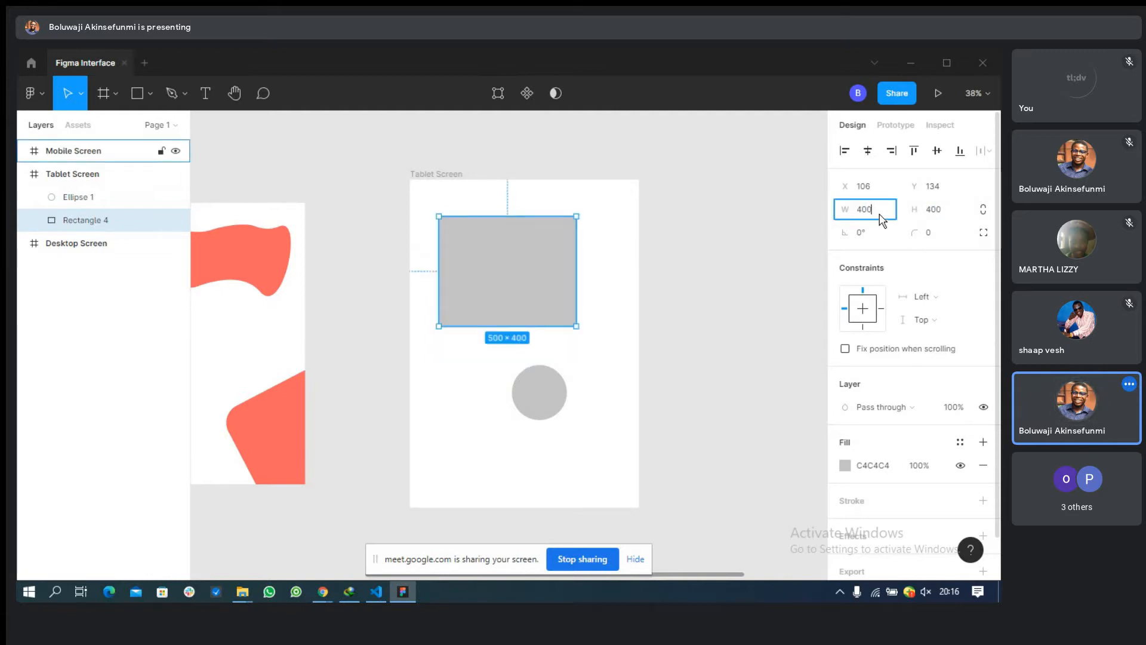
key(Return)
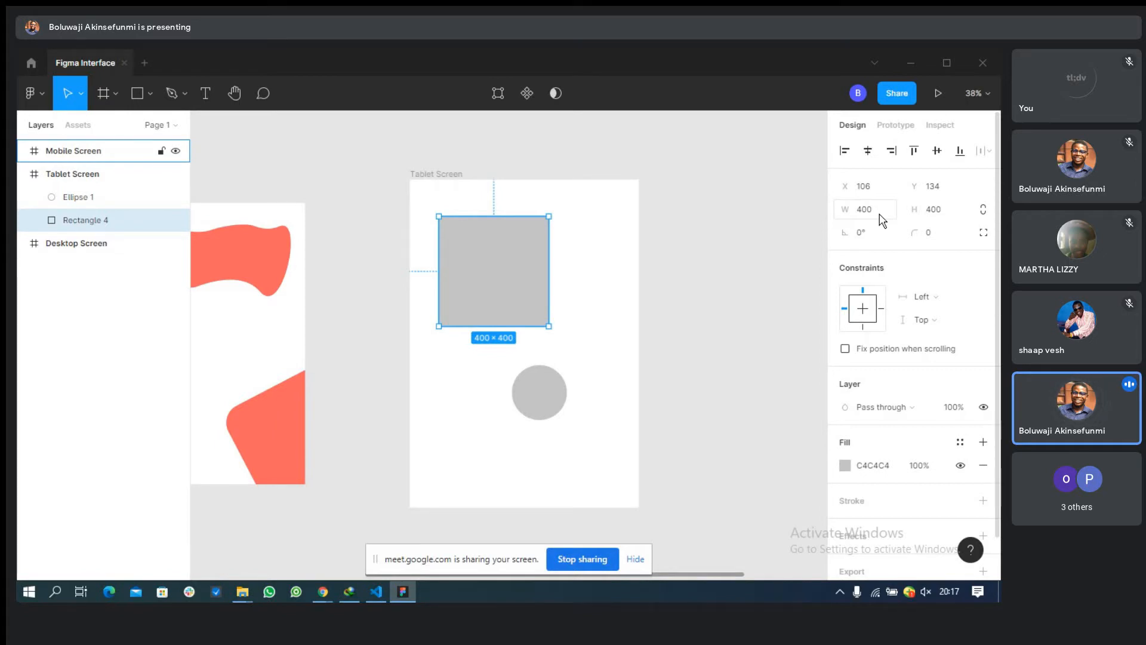
Set the circle's width and height to 400 each.
click(541, 402)
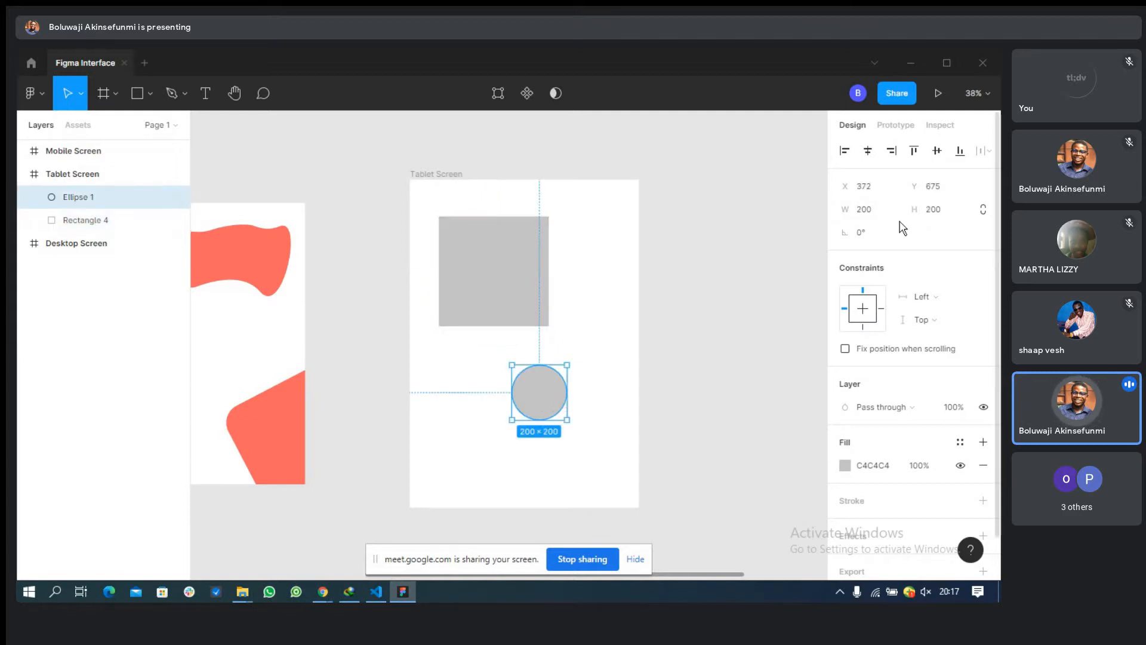
click(872, 216)
text(400)
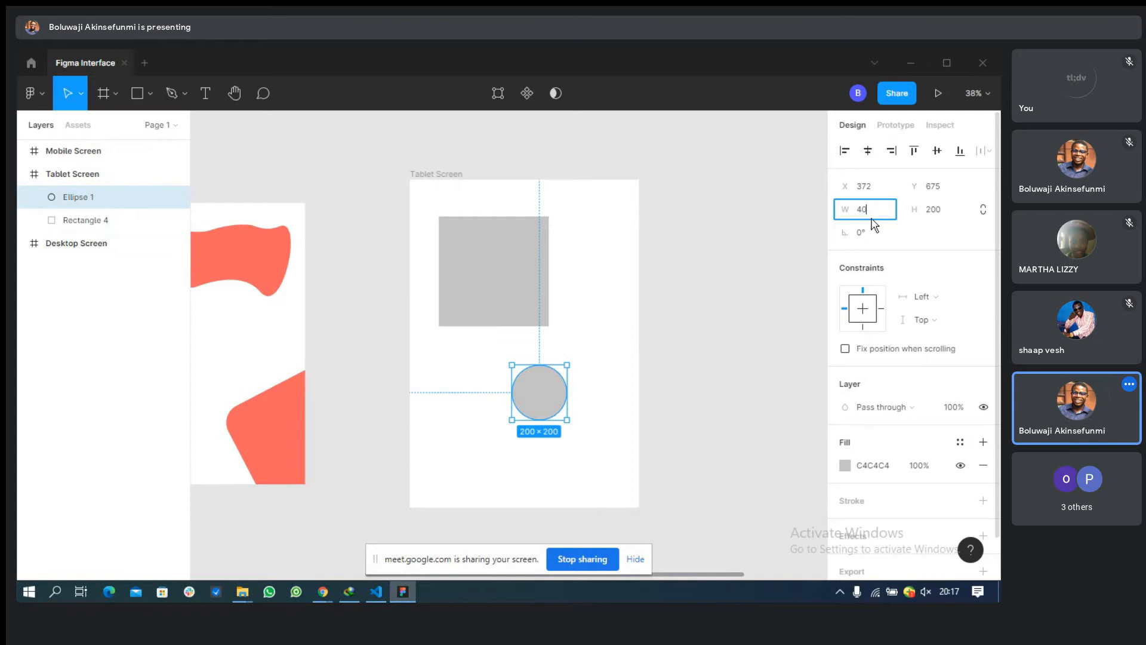
key(Tab)
text(400)
key(Return)
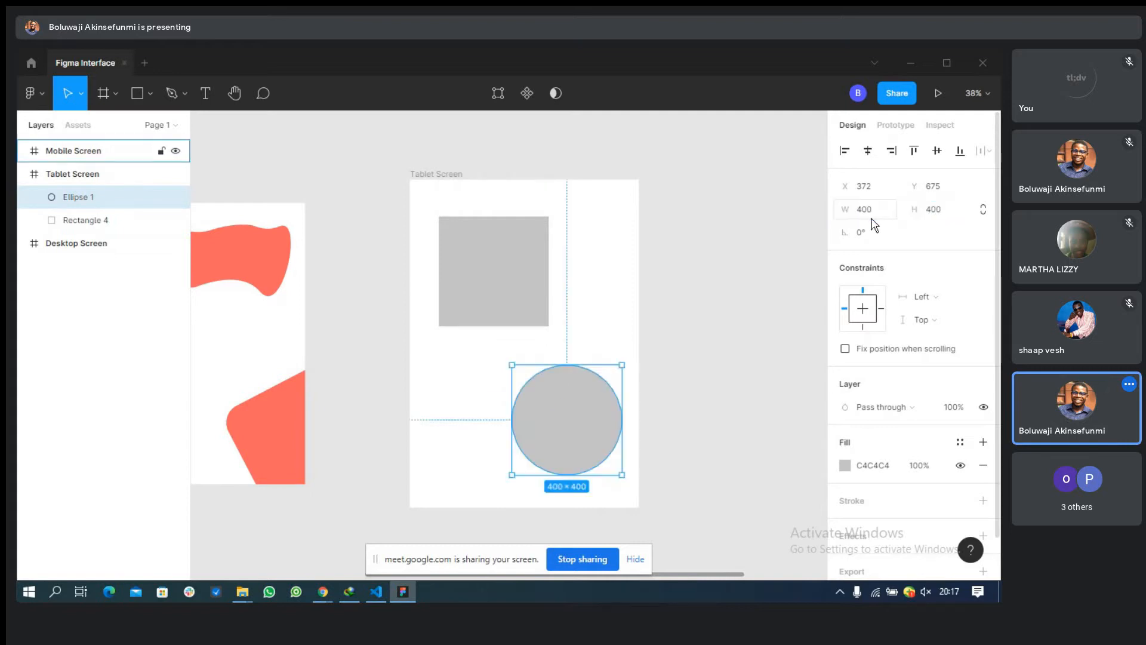
key(p)
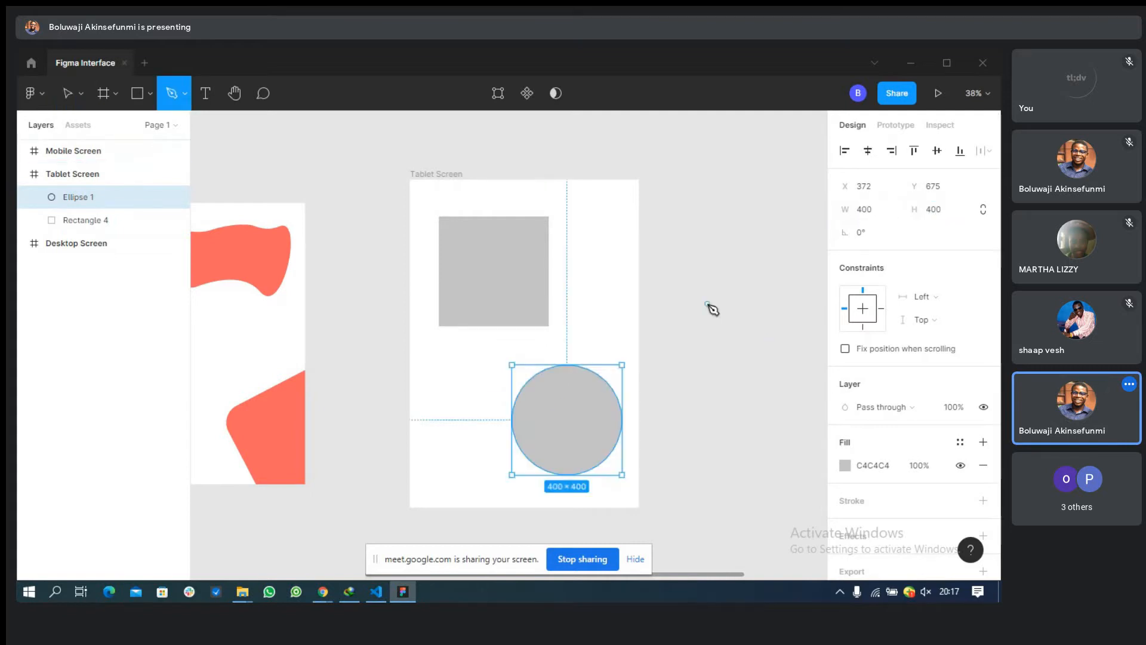
scroll(714, 309, down, 4)
click(565, 258)
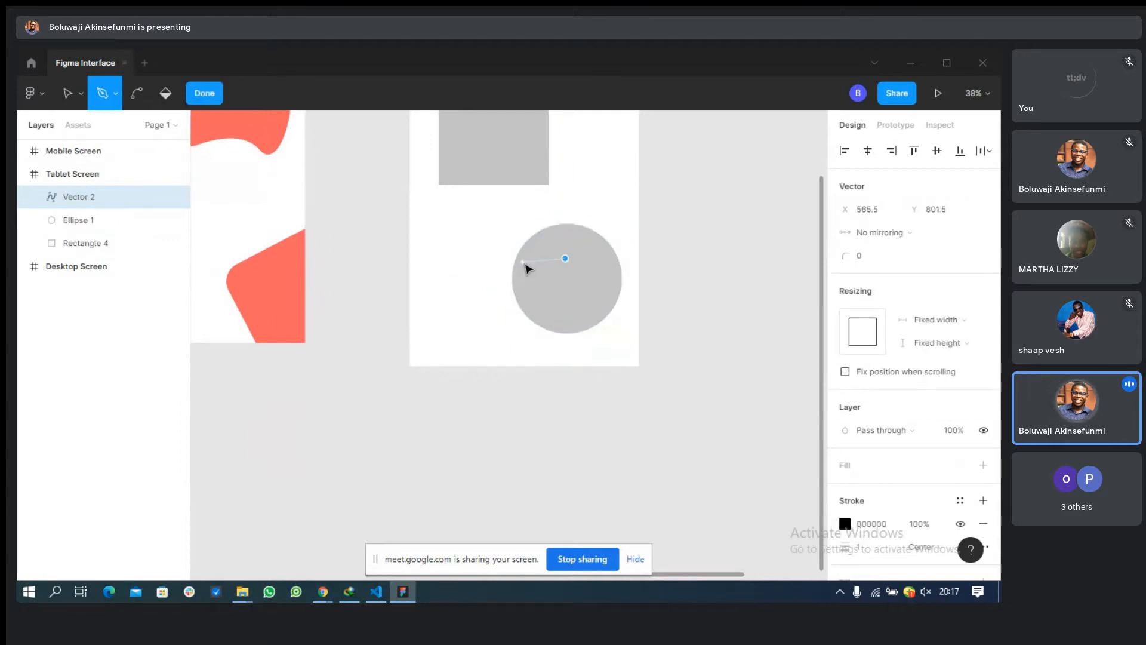
key(Escape)
key(Escape)
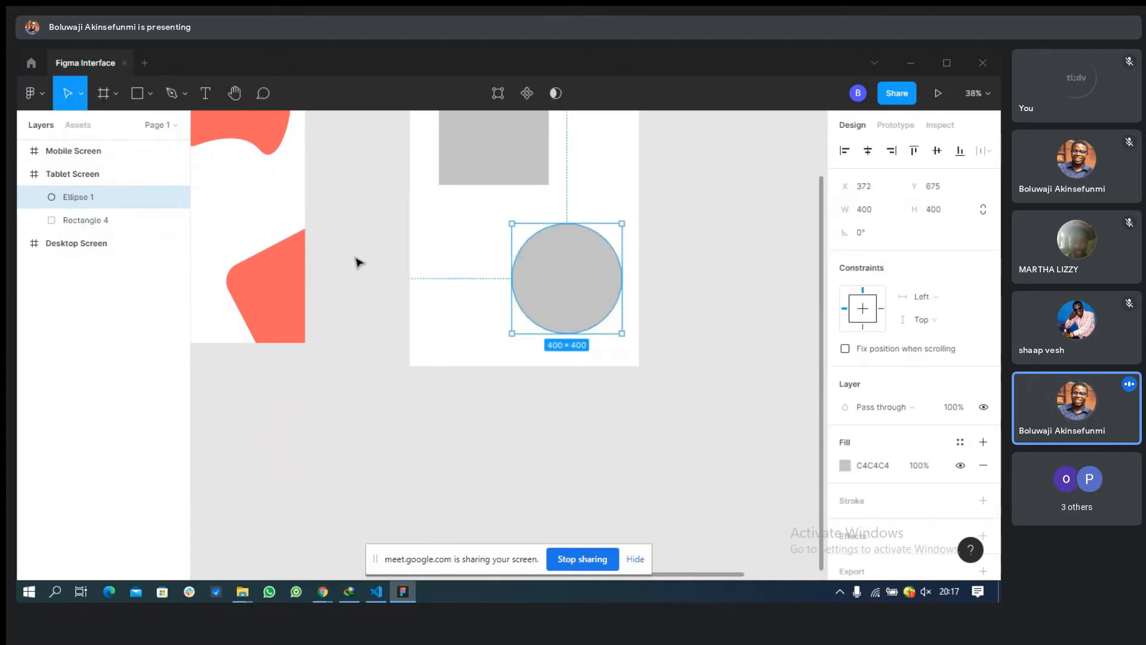
Move the circle to about X 183, Y 651, and reduce it to a lower half circle with a 50% arc sweep.
mouse_move(524, 268)
mouse_down()
mouse_move(482, 266)
mouse_move(546, 275)
mouse_move(536, 272)
mouse_up()
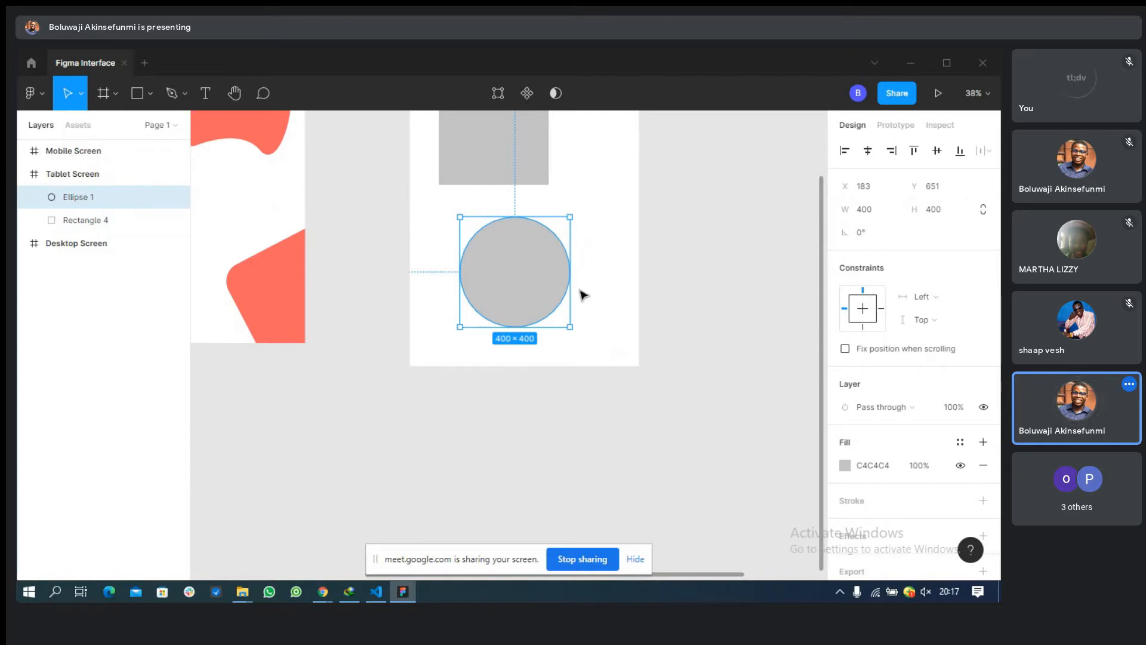
drag(562, 274, 485, 275)
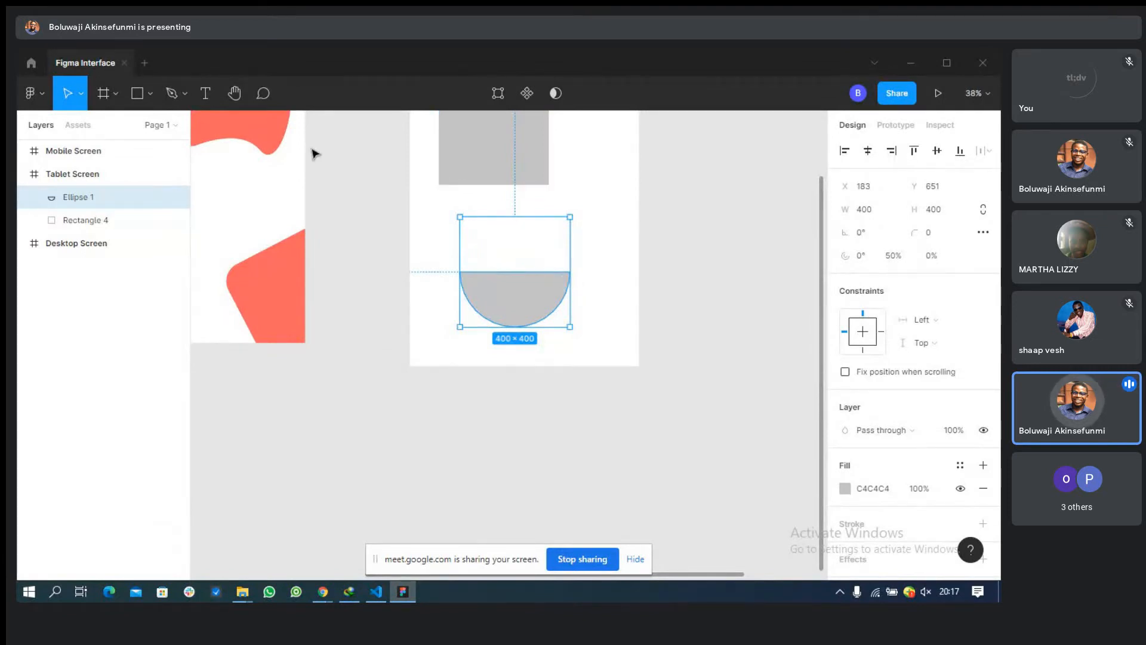
Draw a small ellipse about 191 × 215 beside the rectangle's lower corner.
key(p)
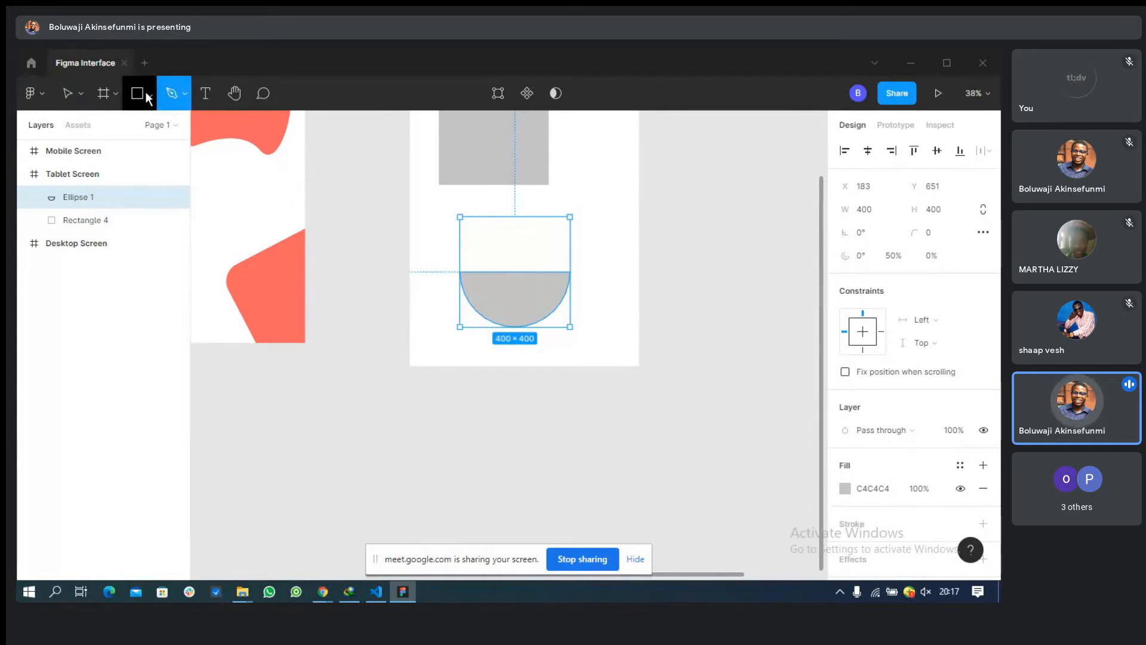
click(145, 91)
click(118, 180)
drag(565, 139, 618, 200)
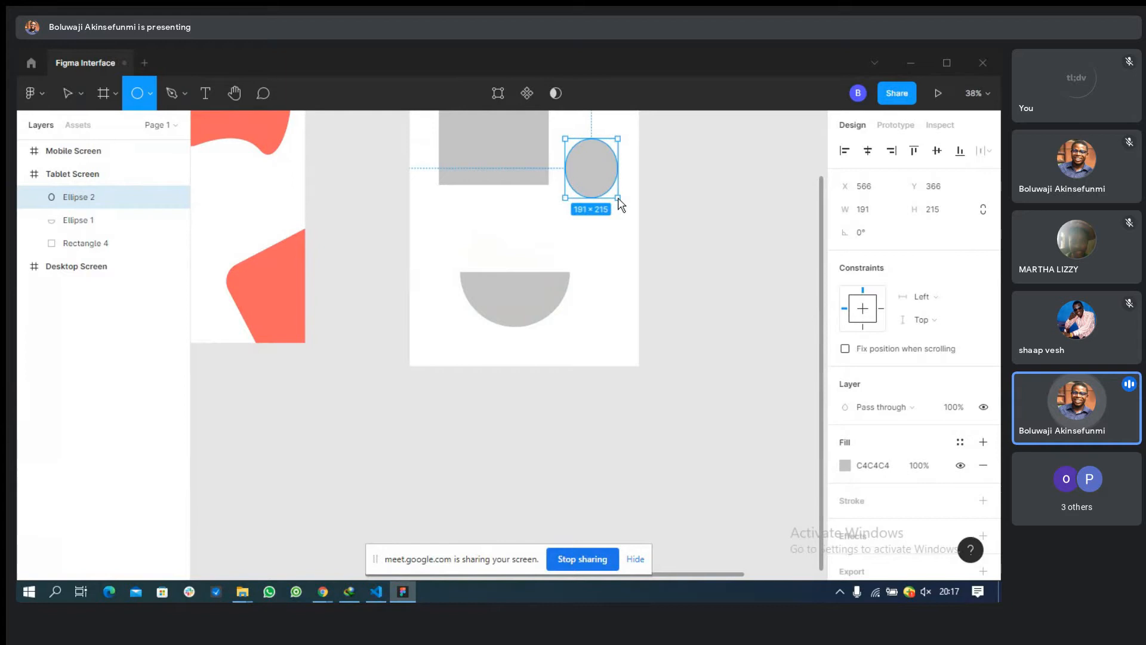
Draw a rectangle about 244 × 149 over the small ellipse's lower half and fill it with white FFFFFF.
click(160, 97)
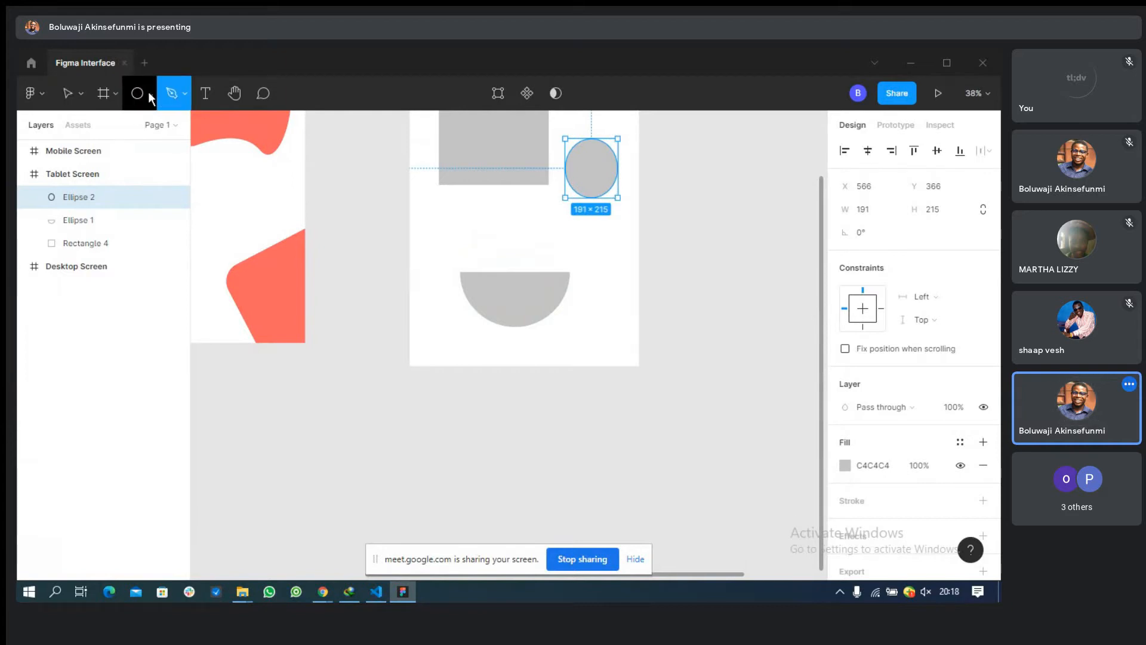
click(150, 97)
click(142, 125)
drag(559, 168, 625, 209)
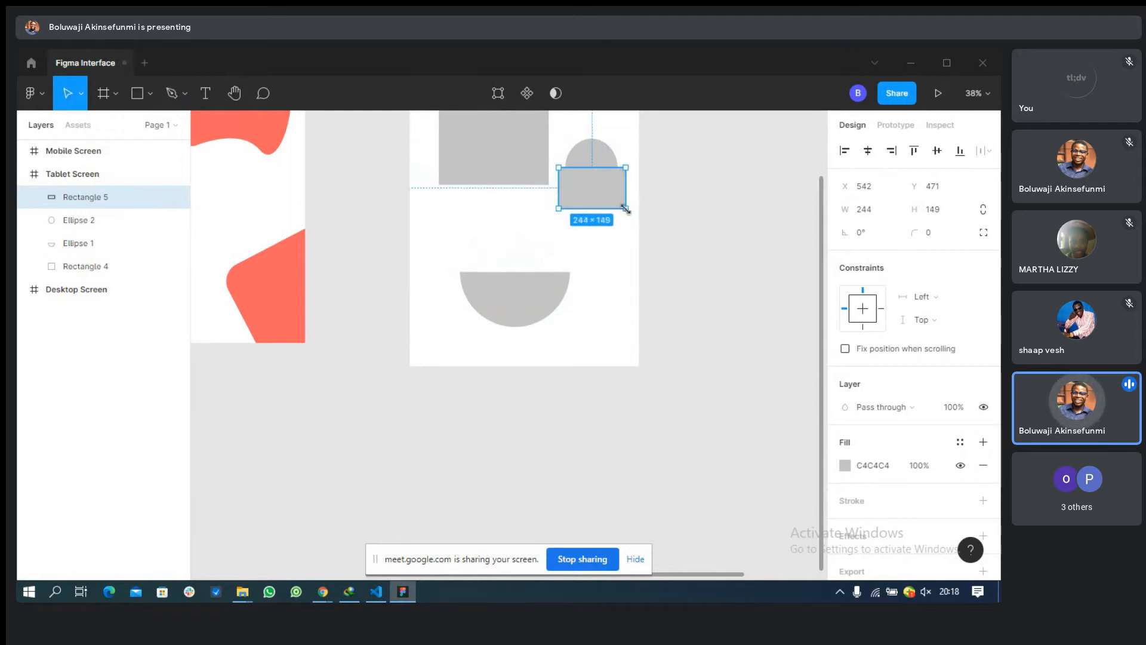
click(845, 465)
drag(724, 289, 615, 202)
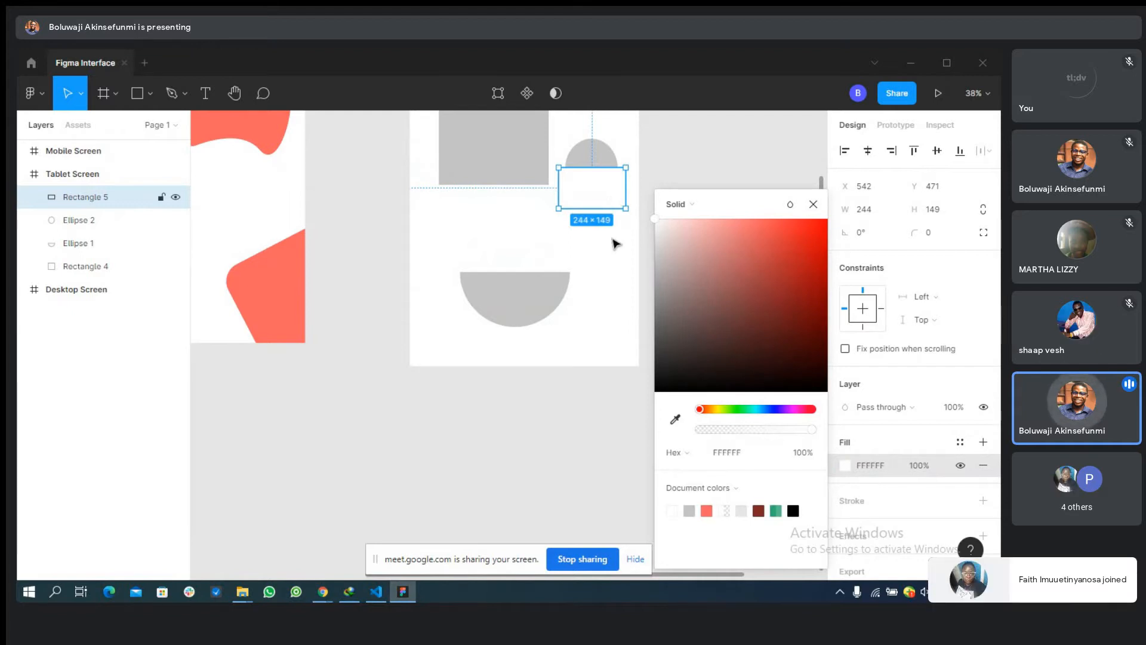
Subtract the white rectangle from the small ellipse with a boolean operation.
shift+click(602, 165)
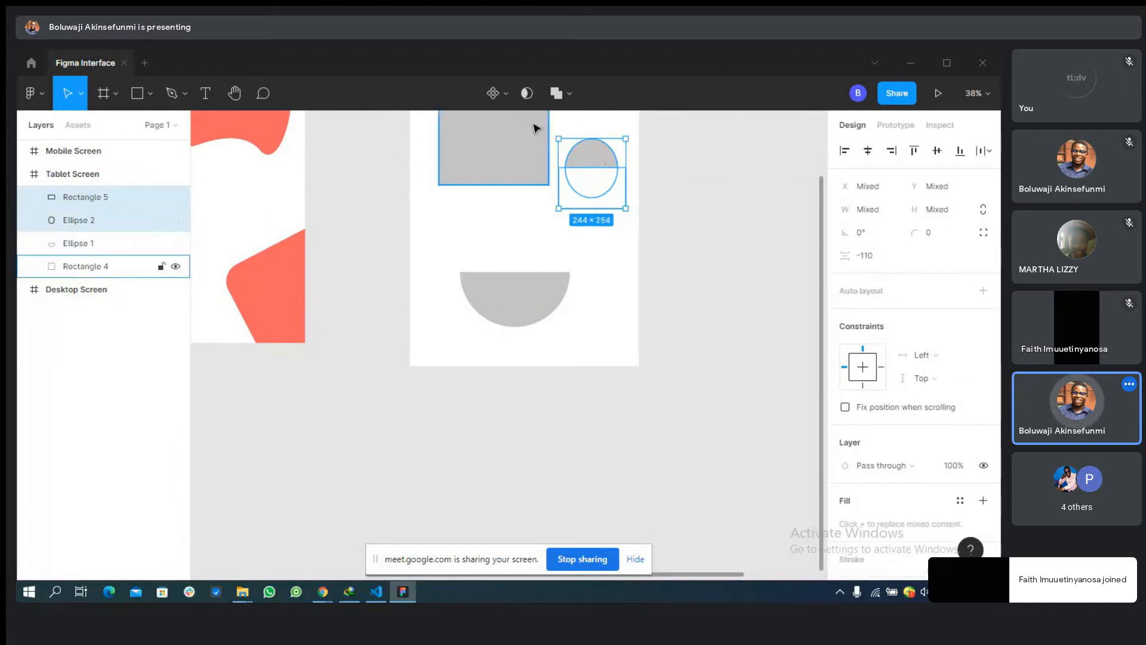
click(564, 94)
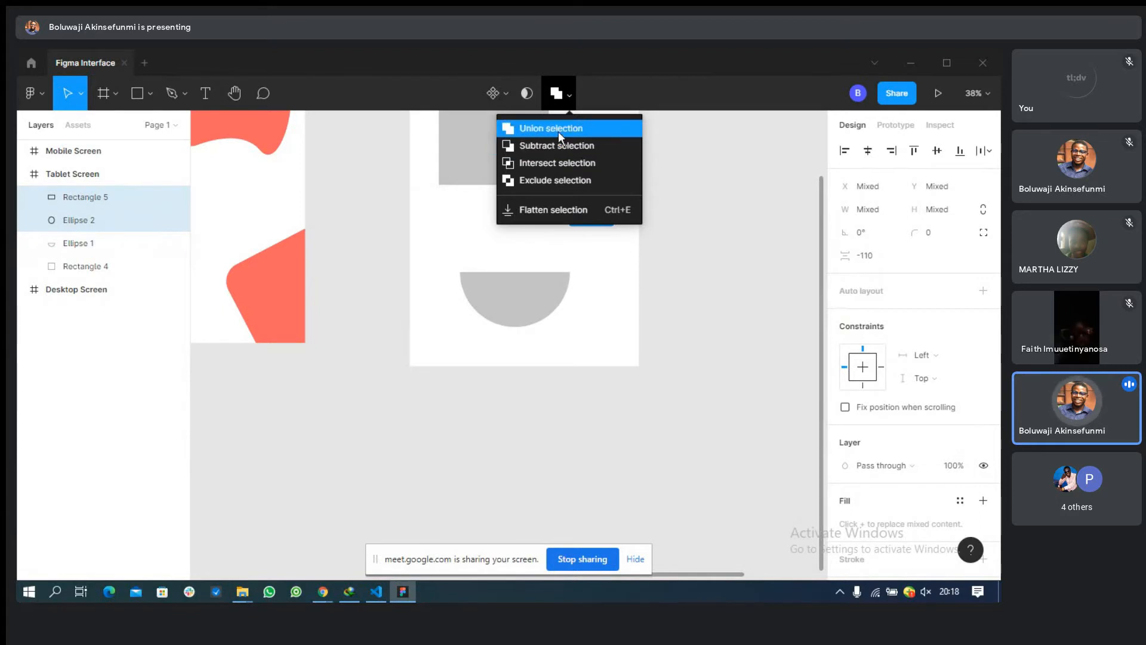
click(558, 147)
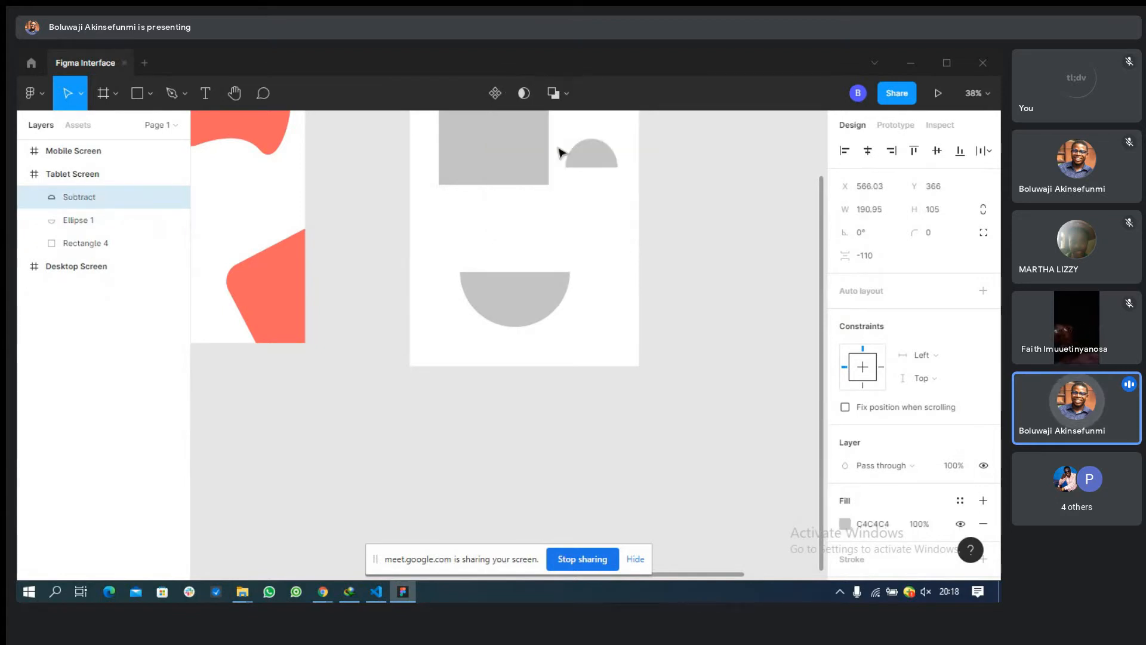
Move the subtracted half circle down to about X 548, Y 618, and delete it.
drag(596, 166, 589, 233)
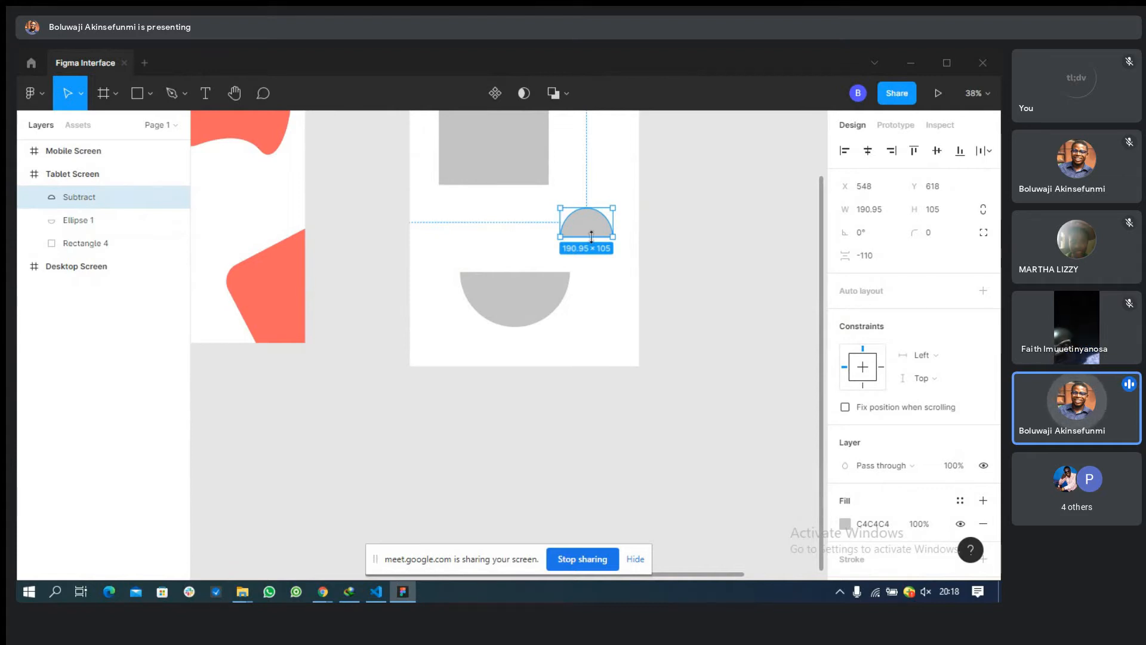
key(Delete)
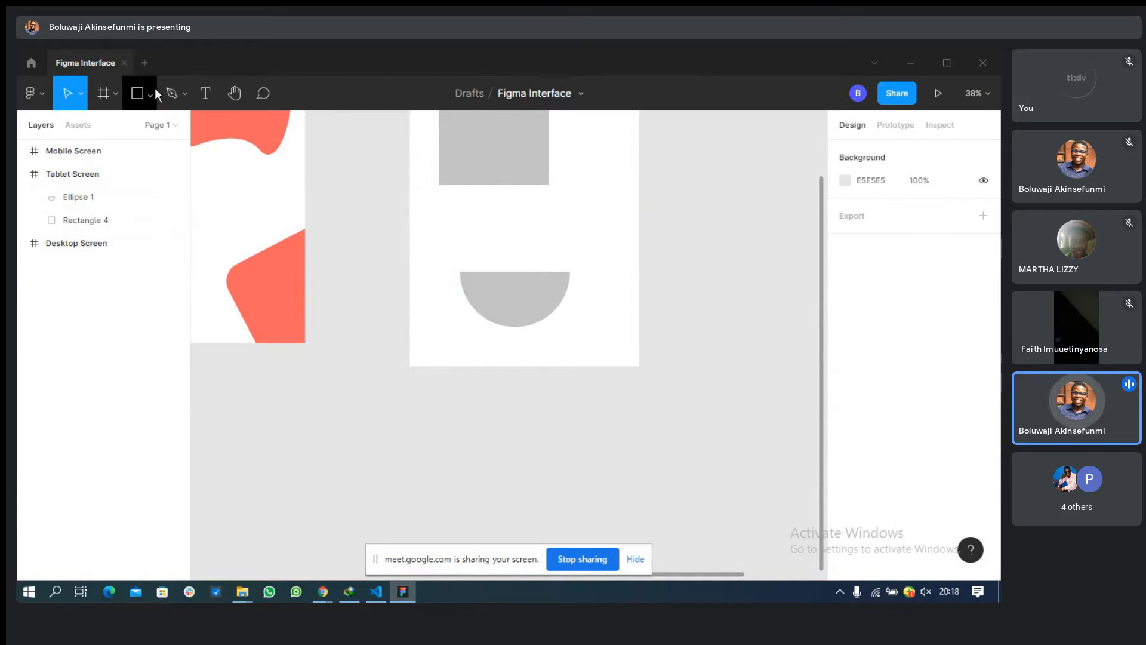
Extend the large half circle's arc sweep to 100% and reduce it again to 50%.
click(491, 296)
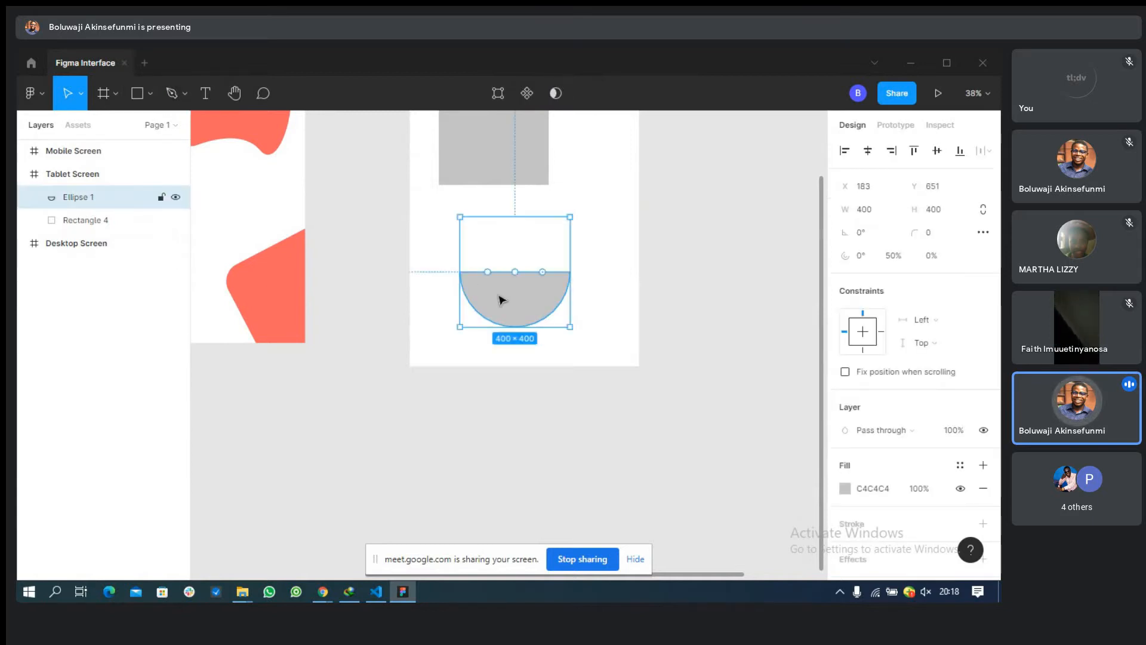
drag(489, 273, 555, 273)
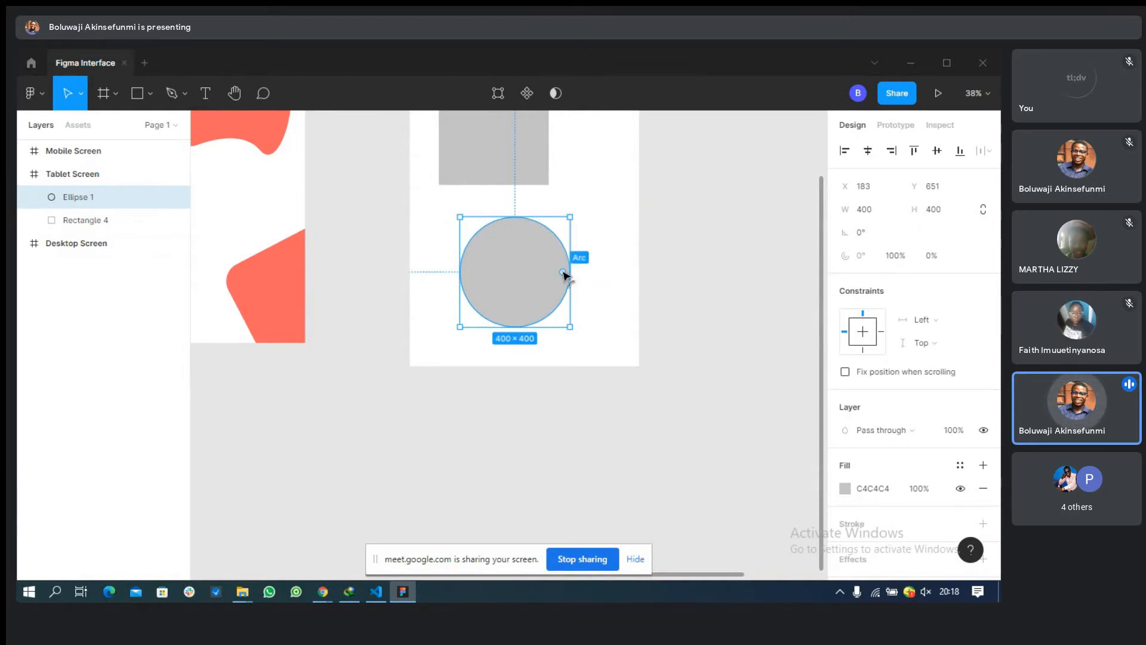
drag(565, 274, 473, 274)
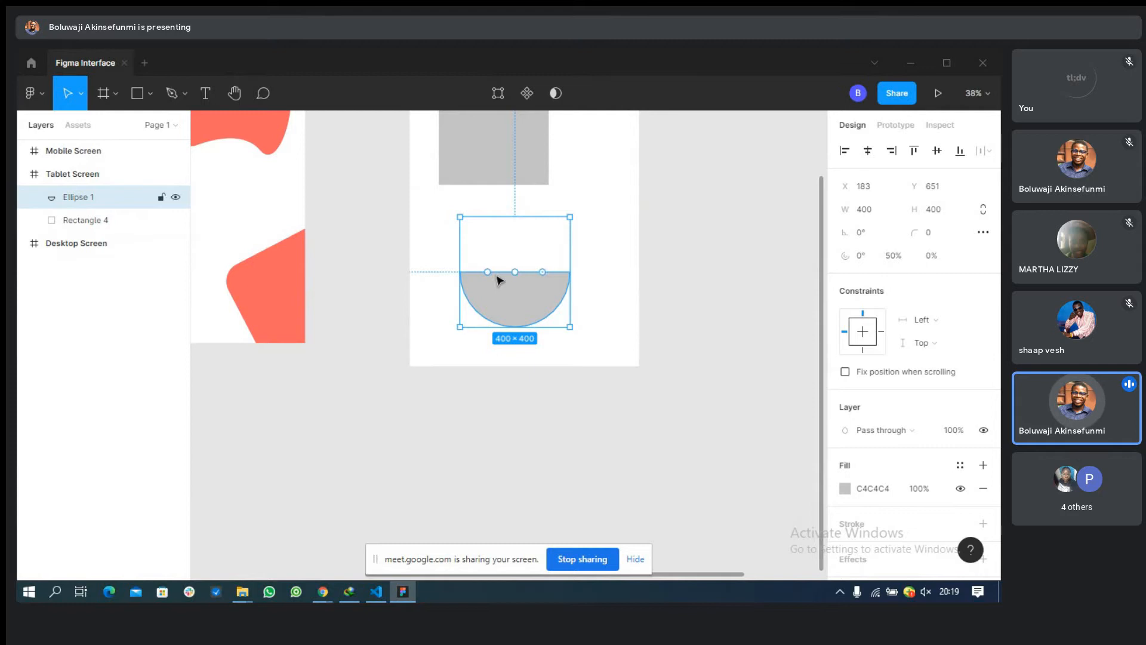
Undo the arc edits, the subtraction, the added shapes and the circle's move, back to the full circle at X 372, Y 675.
key(ctrl+z)
key(ctrl+z)
key(ctrl+z)
key(ctrl+z)
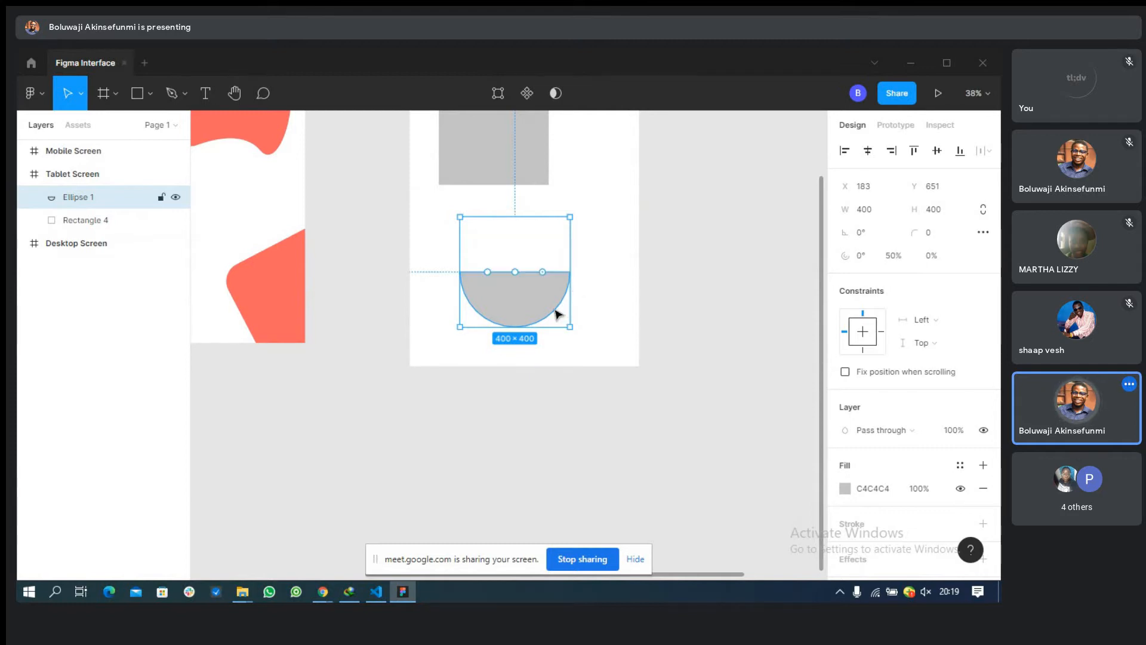
key(ctrl+z)
key(ctrl+z)
key(ctrl+z)
key(ctrl+z)
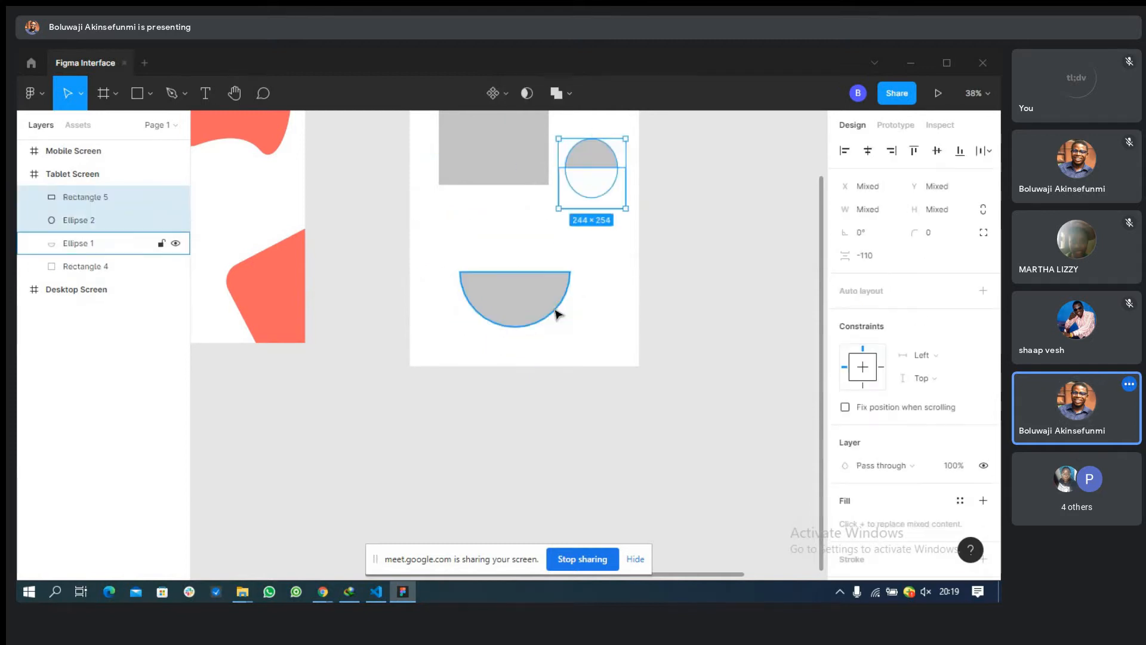
key(ctrl+z)
key(ctrl+z)
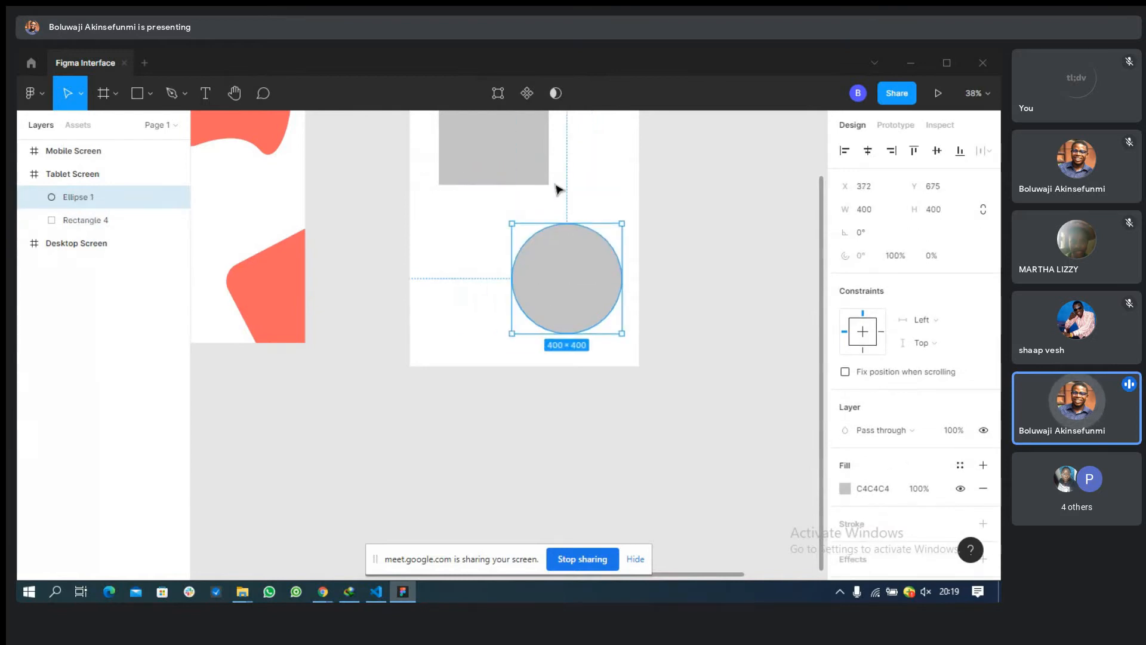
Resize the square to a flat bar about 394 × 84, placed at about X 67, Y 187.
click(557, 187)
double_click(522, 163)
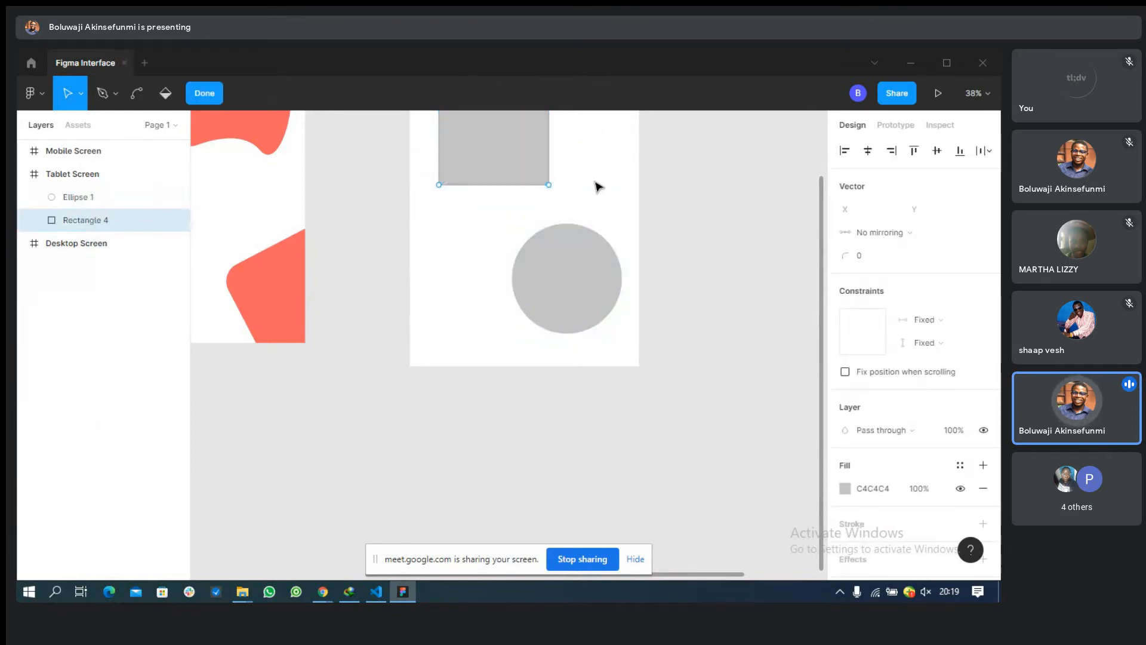
scroll(599, 187, up, 3)
key(Escape)
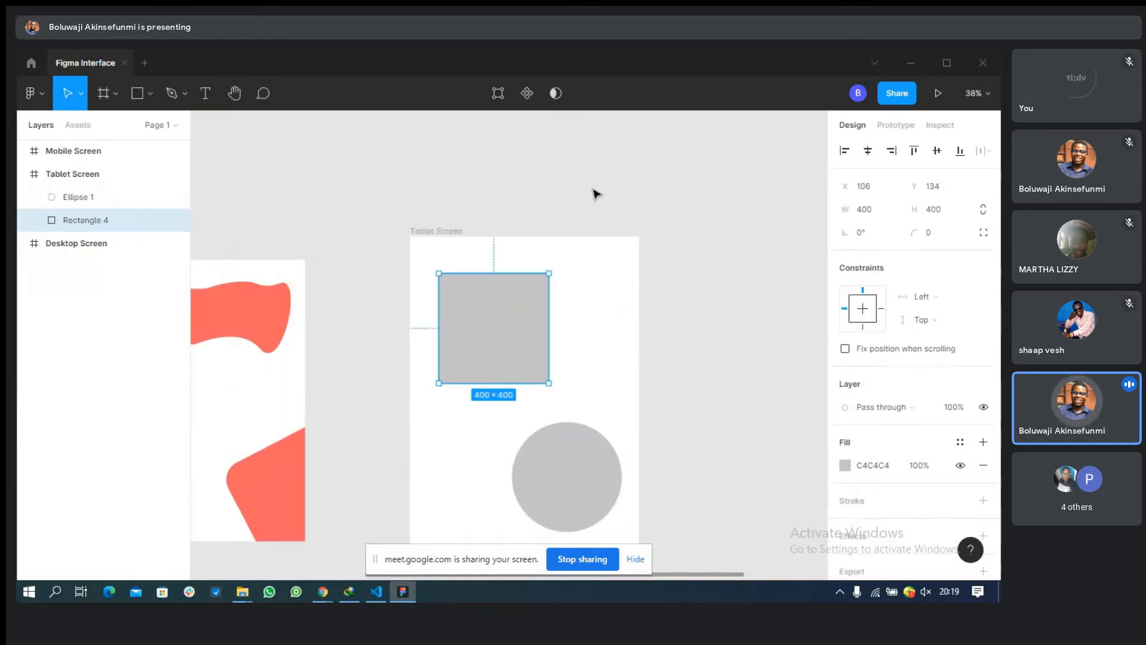
drag(549, 273, 519, 302)
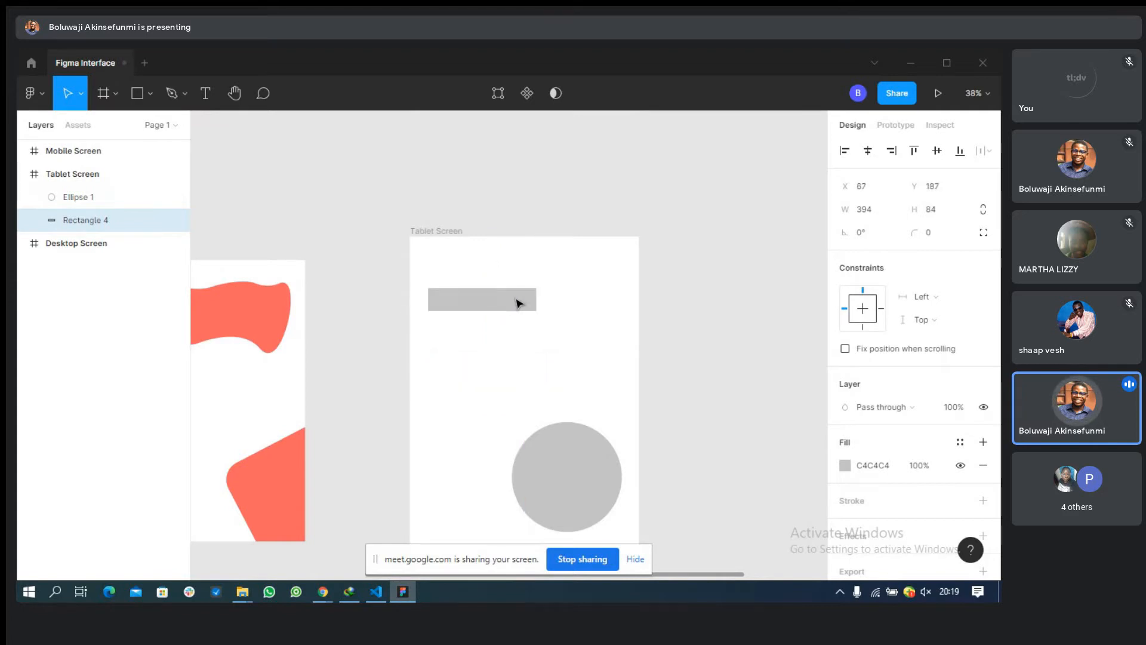
Move the circle below the bar to about X 159, Y 397, and fill it with a portrait photo from the Pictures folder.
click(551, 441)
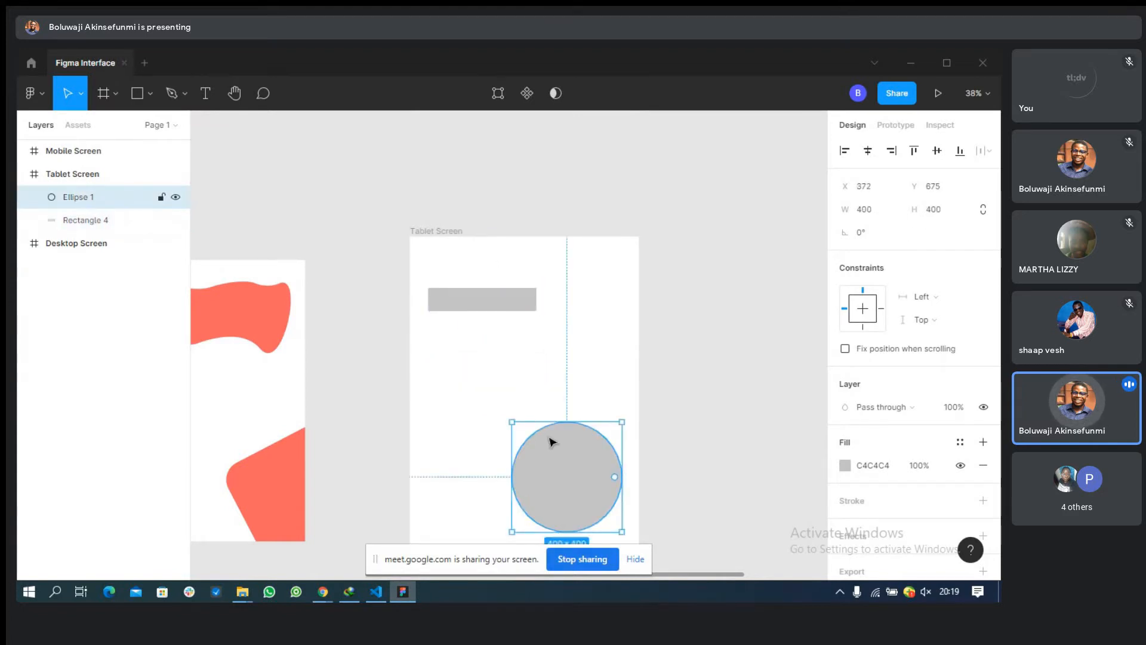
drag(551, 441, 491, 373)
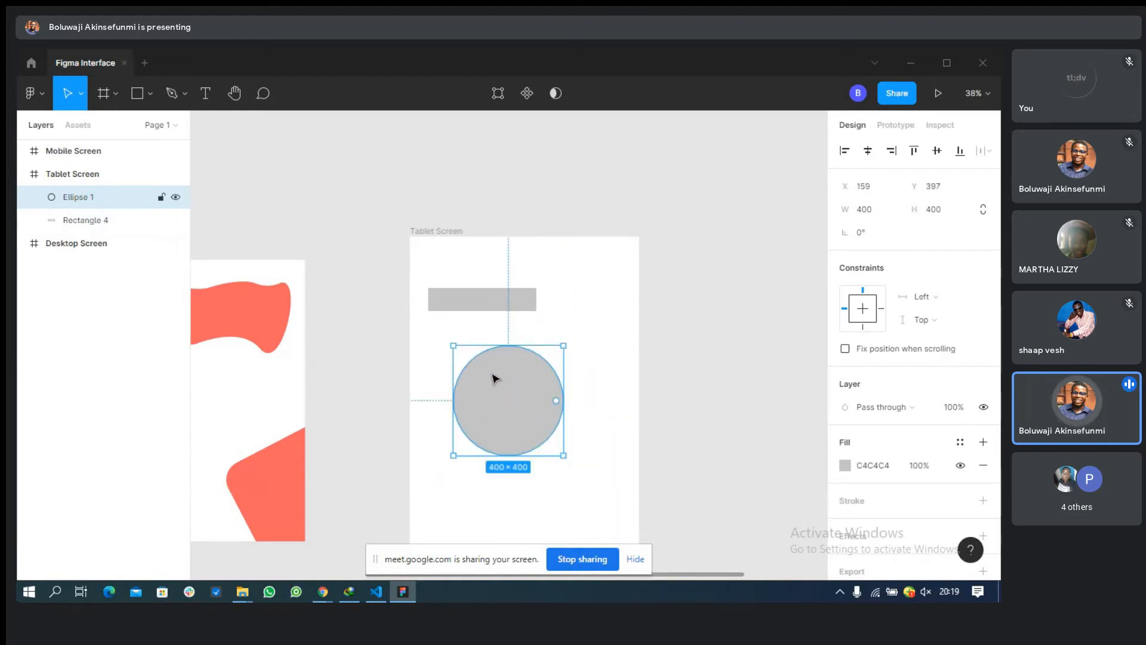
click(846, 466)
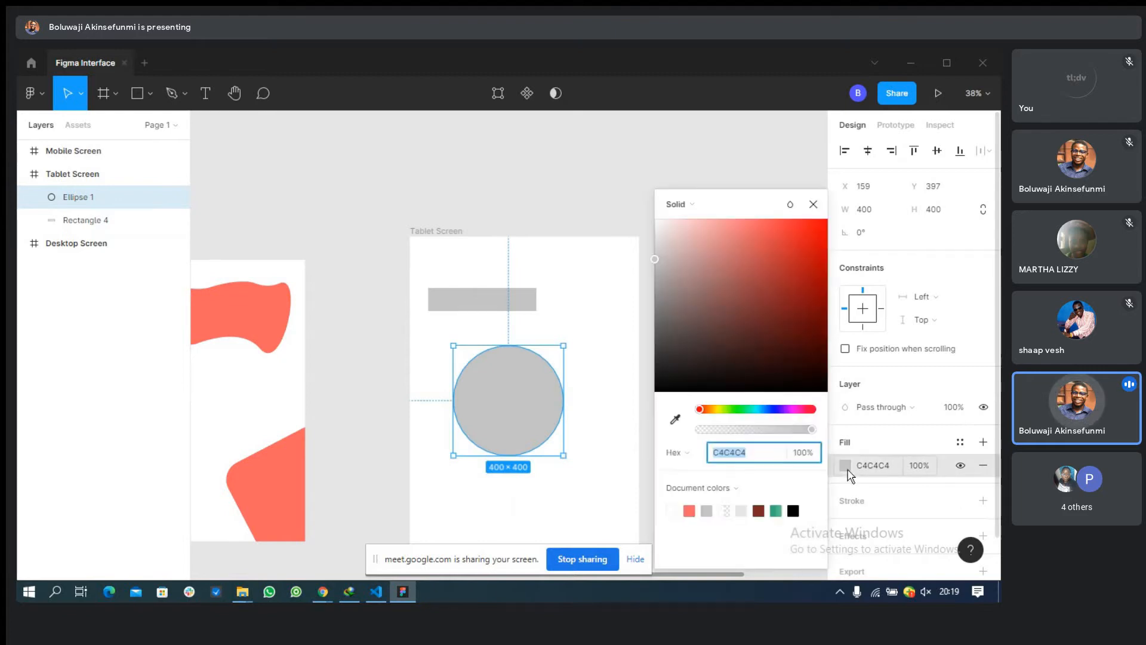
click(692, 210)
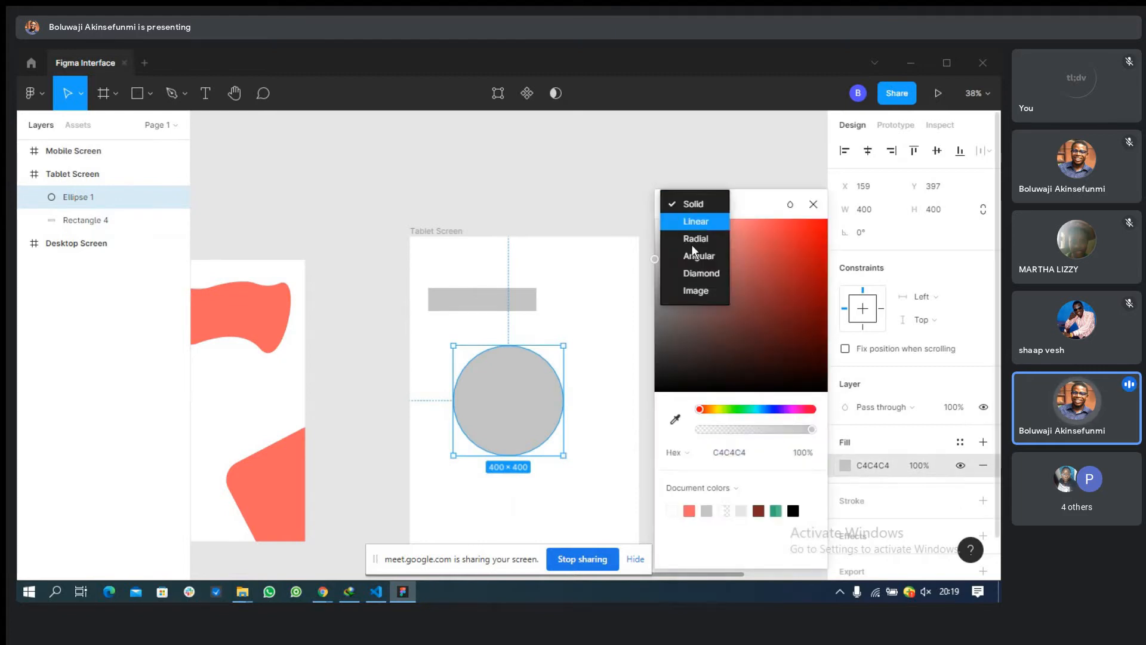
click(701, 292)
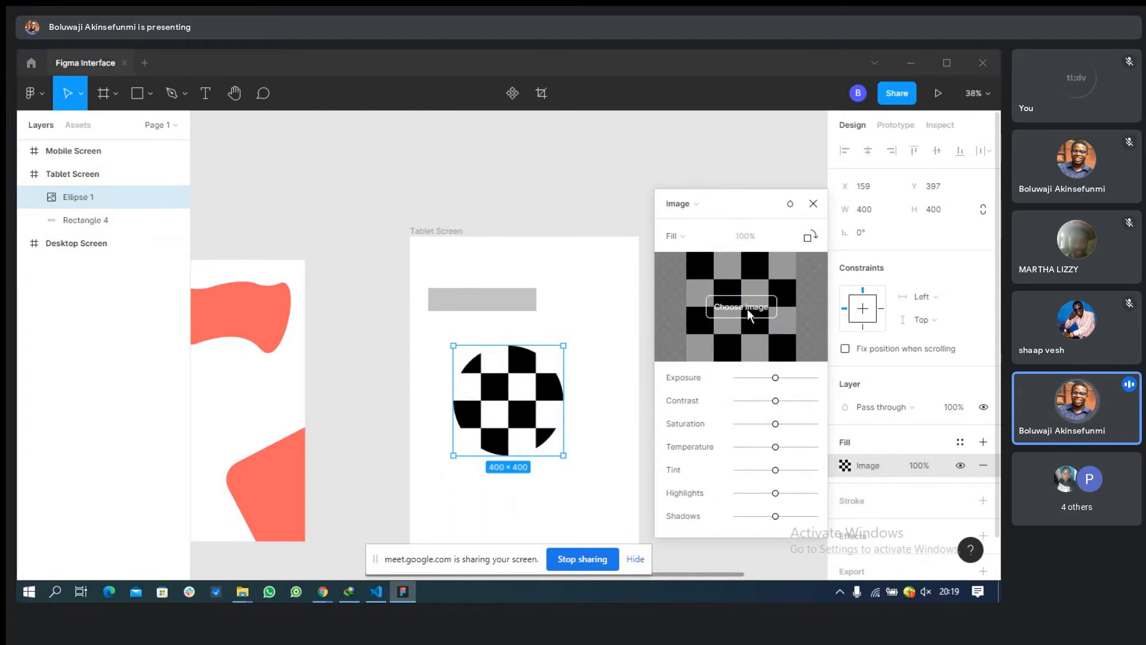
click(749, 309)
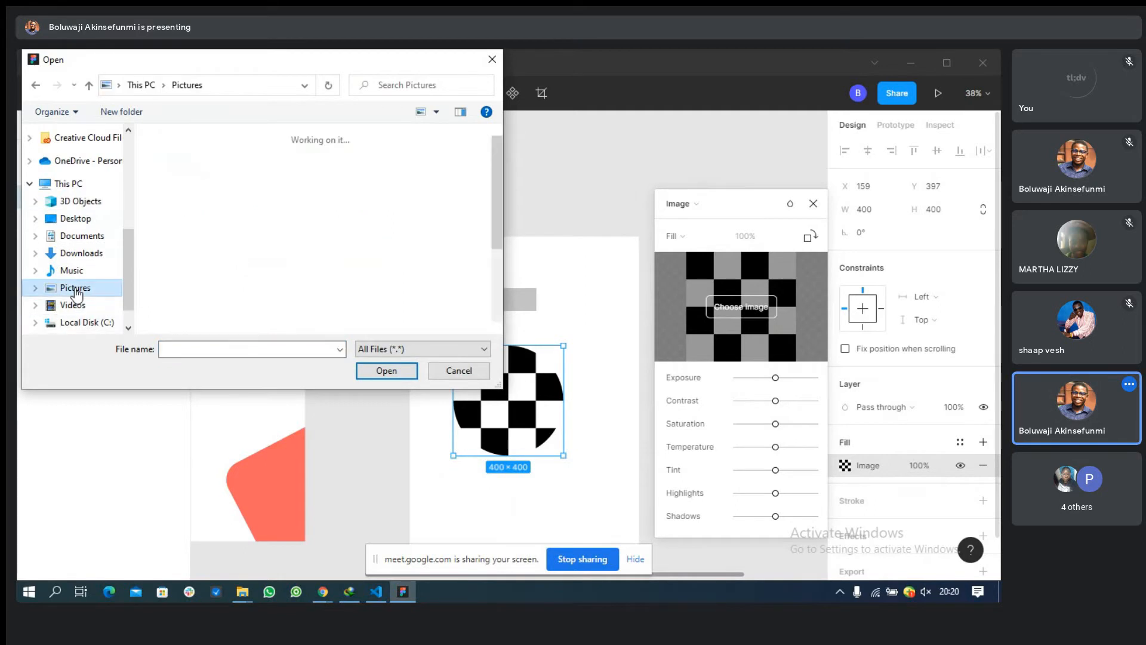
double_click(438, 182)
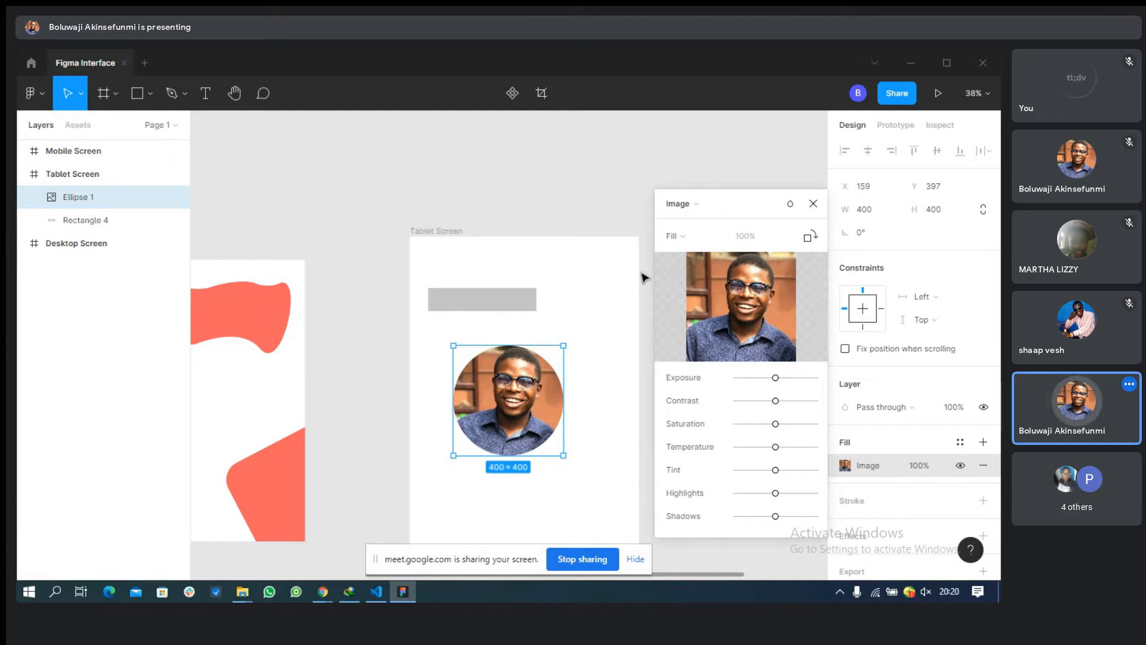
click(813, 203)
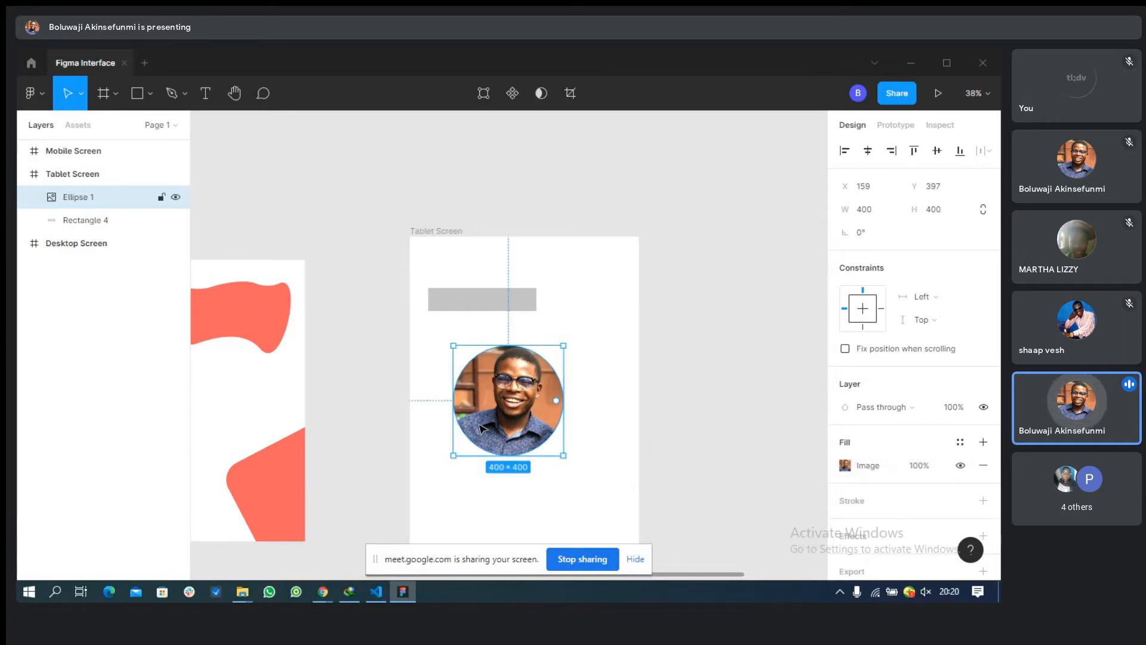
Undo the circle's image fill, then move and shrink the circle to about 197 × 196 at about X 615, Y 131, beside the bar.
key(ctrl+z)
key(ctrl+z)
key(ctrl+z)
key(ctrl+z)
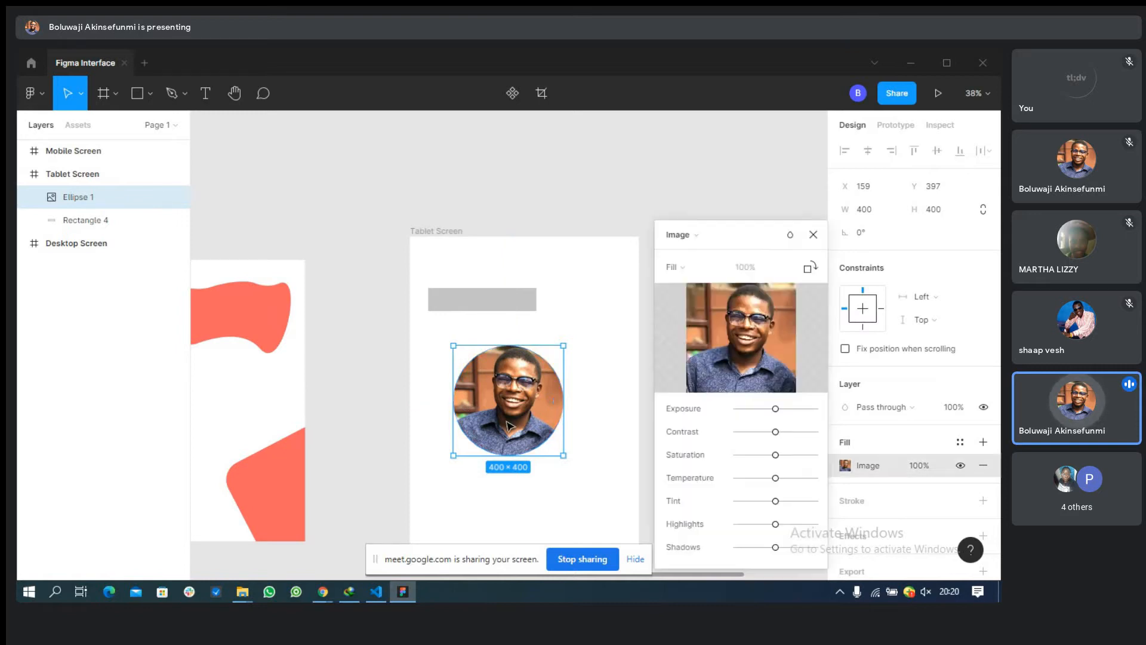
drag(559, 429, 605, 333)
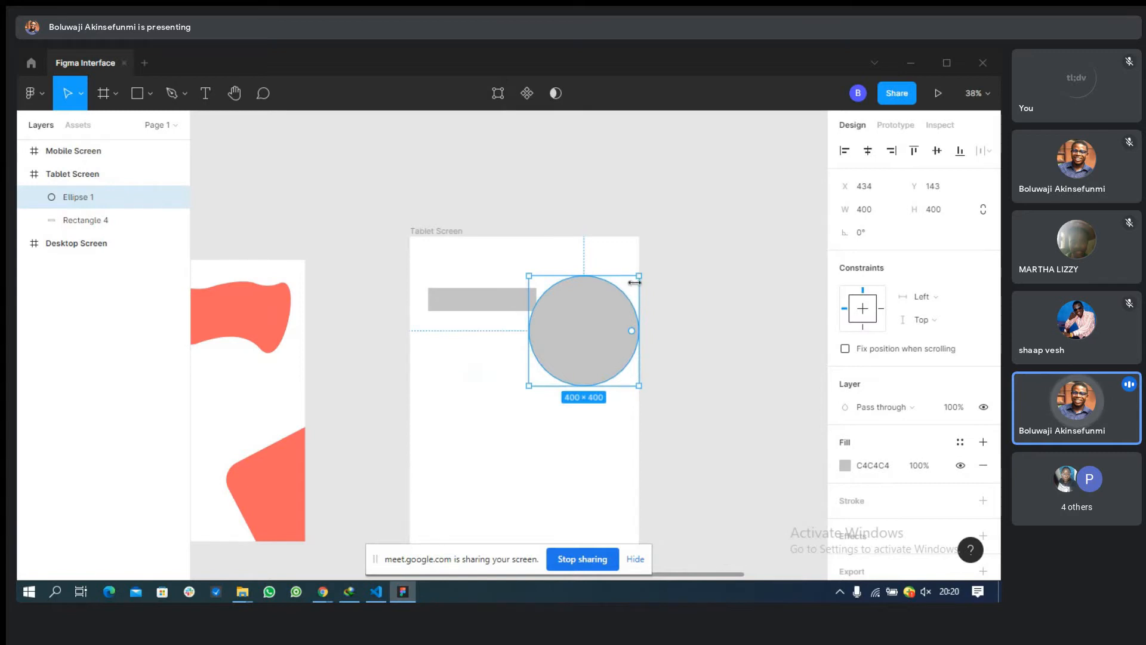
drag(638, 277, 610, 303)
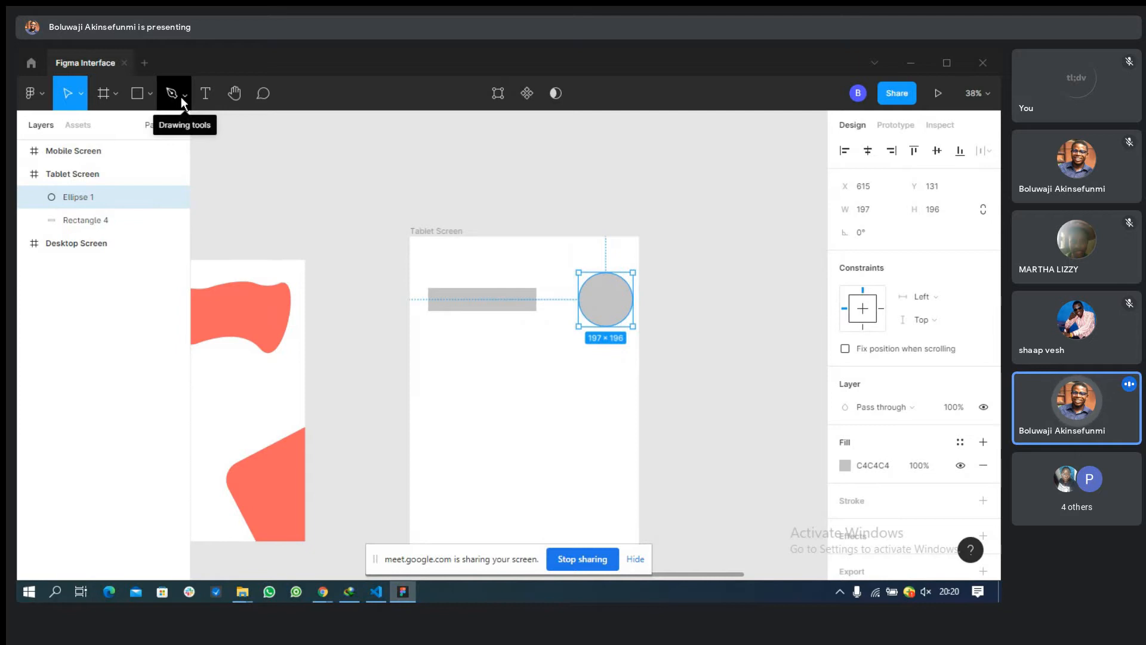
Draw a five-pointed star about 87 × 91 below the bar, at about X 90, Y 597.
click(148, 95)
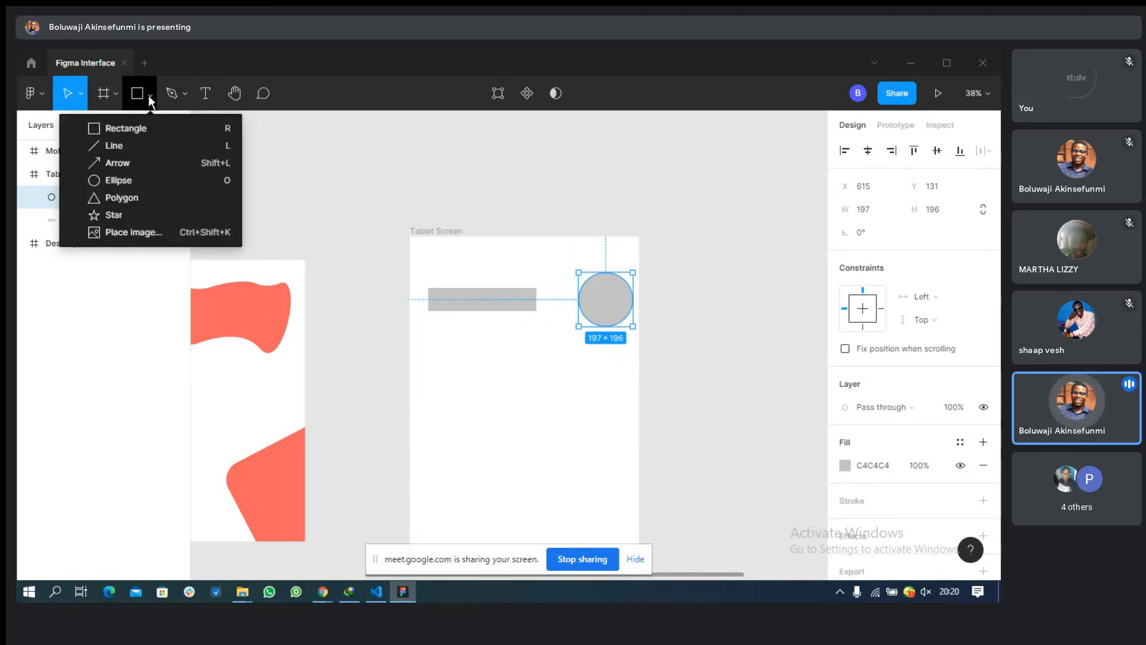
click(105, 214)
drag(434, 400, 459, 426)
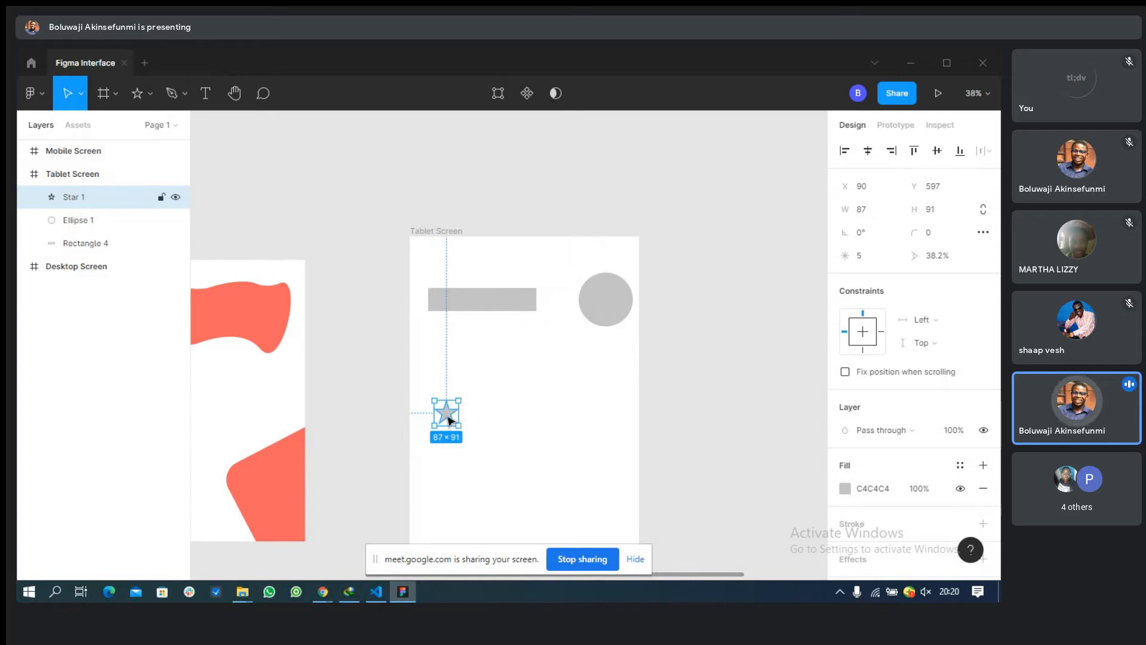
mouse_move(449, 421)
mouse_down()
mouse_move(463, 418)
mouse_move(447, 418)
mouse_up()
Duplicate the star four times and spread the copies into a horizontal row of five stars at Y 597.
key(ctrl+d)
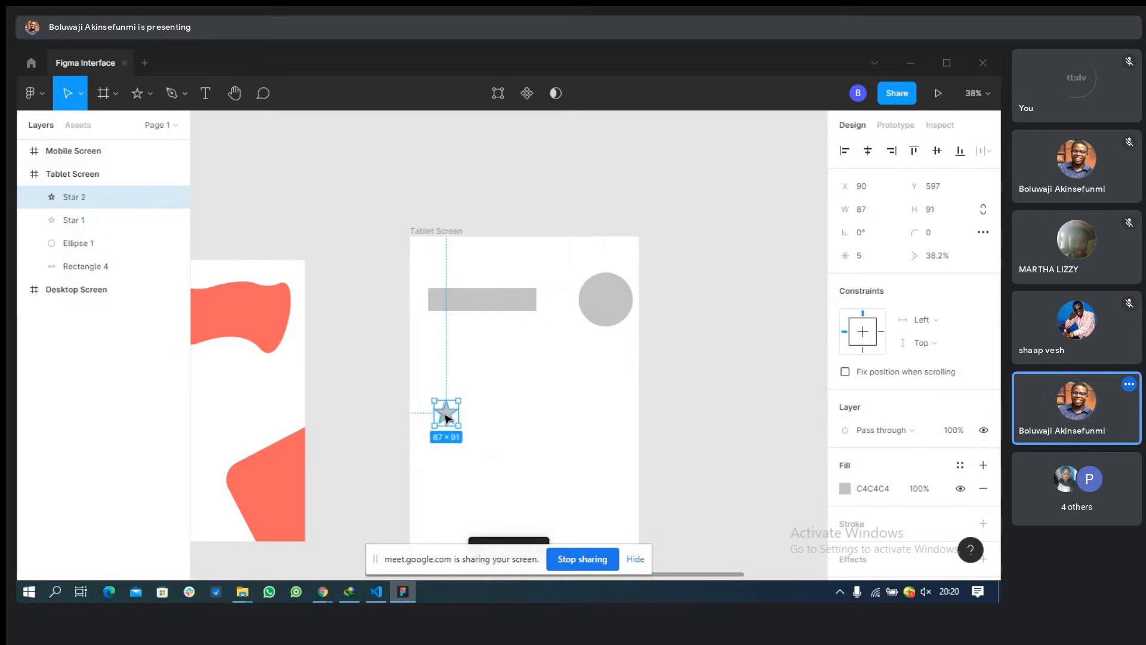
key(ctrl+d)
key(ctrl+d)
key(ctrl+d)
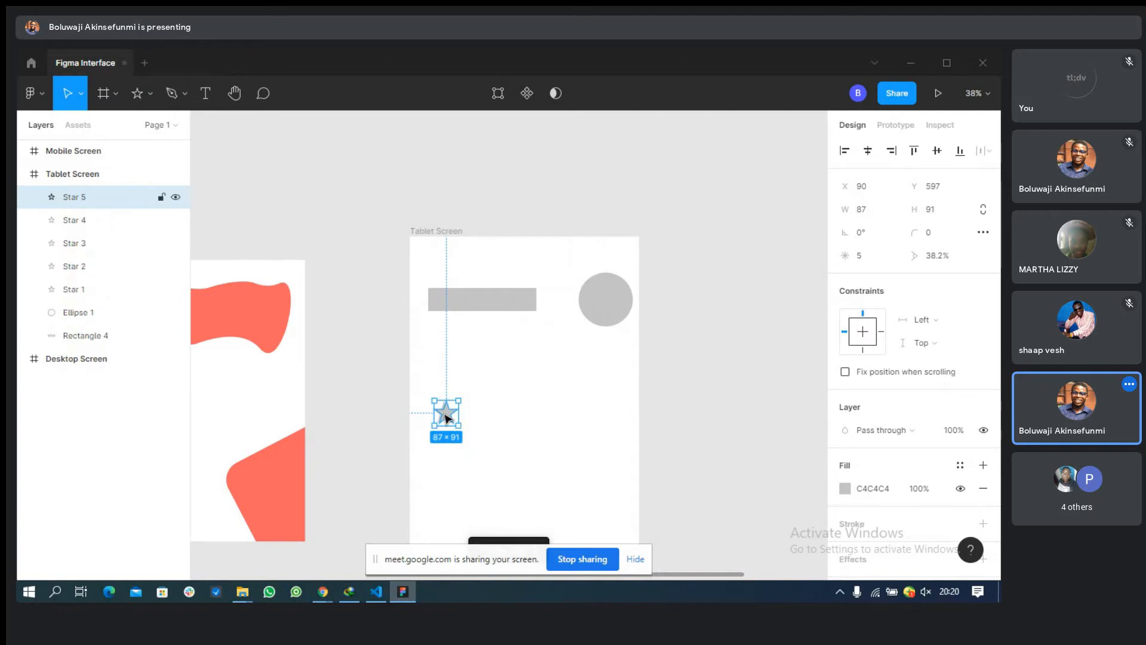
drag(446, 418, 518, 415)
drag(447, 412, 539, 411)
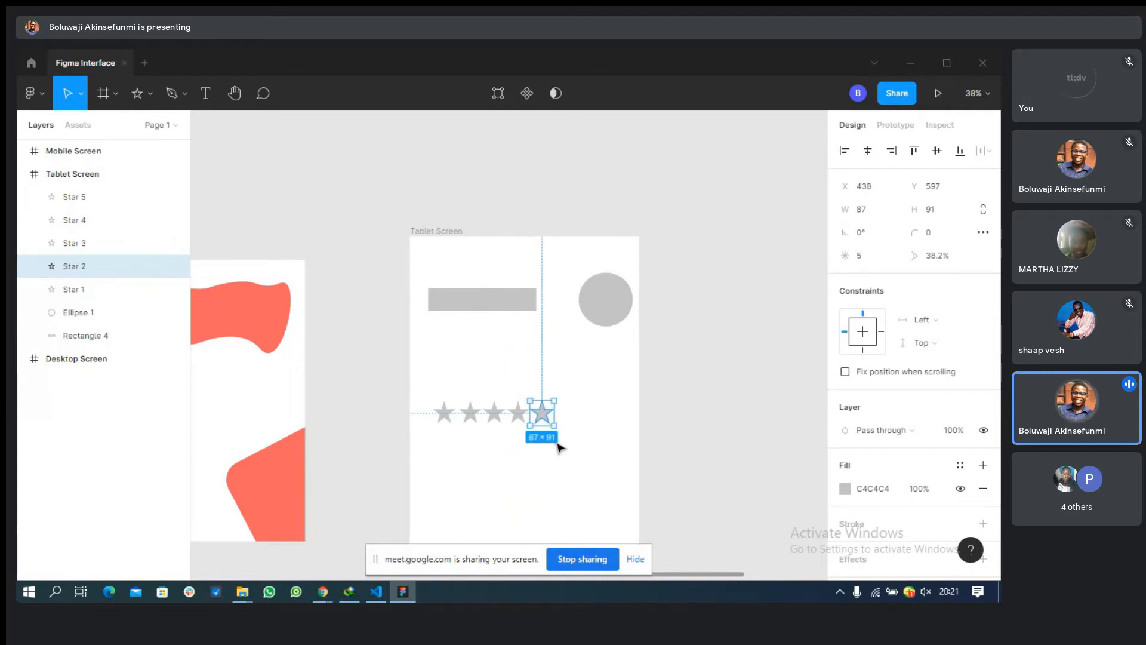
Fill the first star in the row with solid orange FFAB07.
click(512, 423)
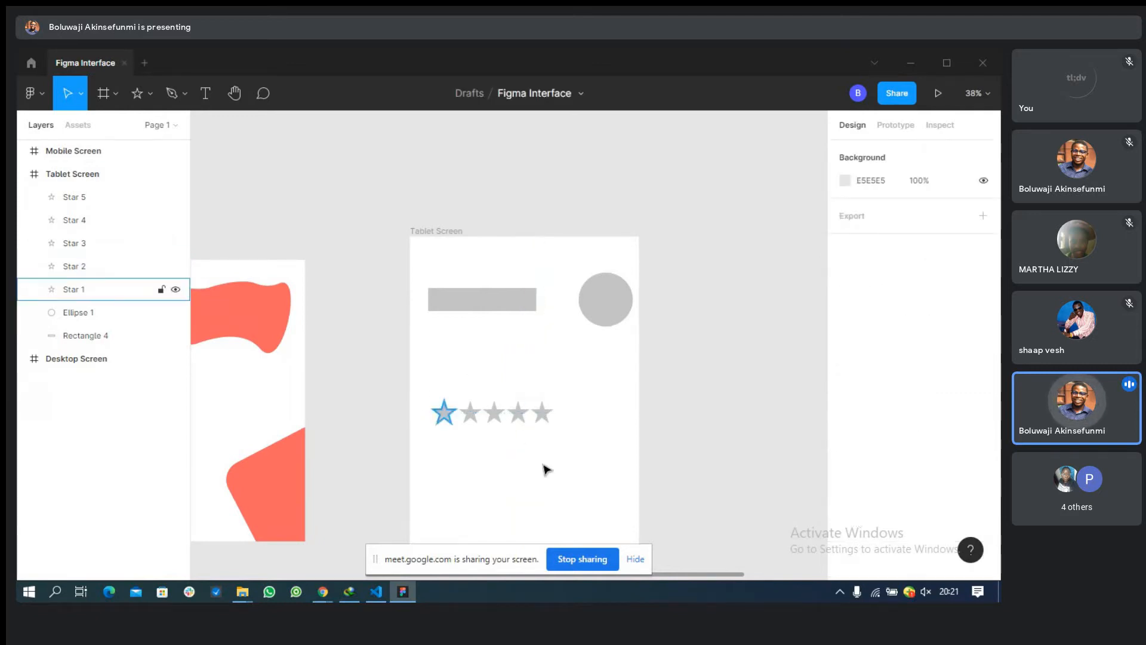
click(444, 422)
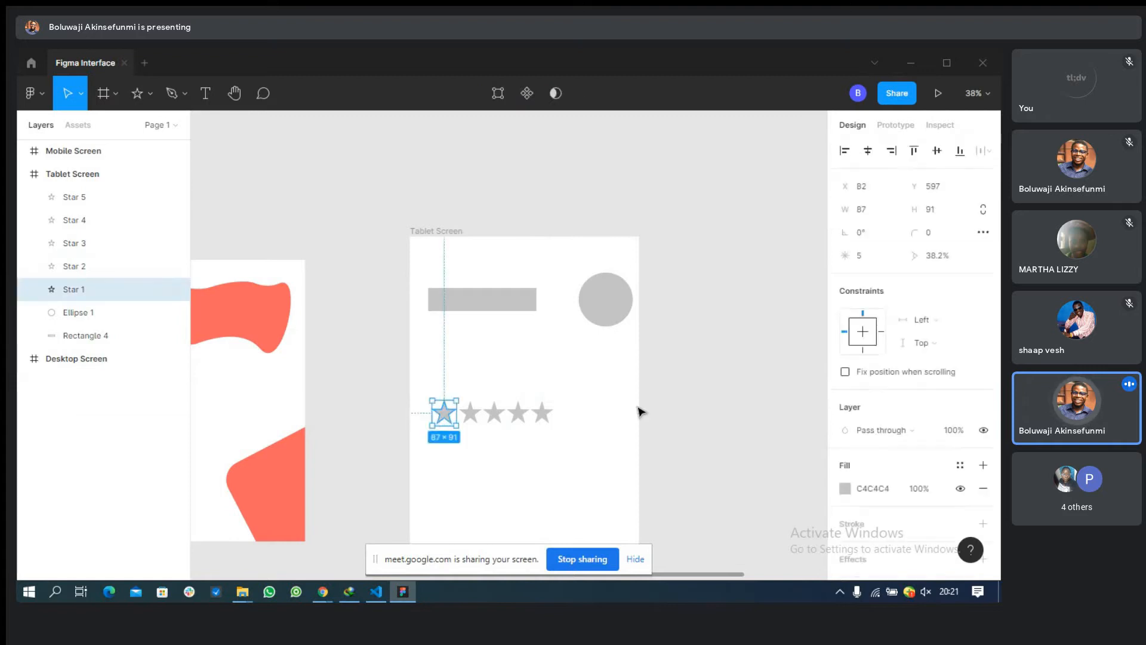
click(845, 488)
click(708, 411)
drag(707, 412, 712, 411)
drag(787, 242, 823, 217)
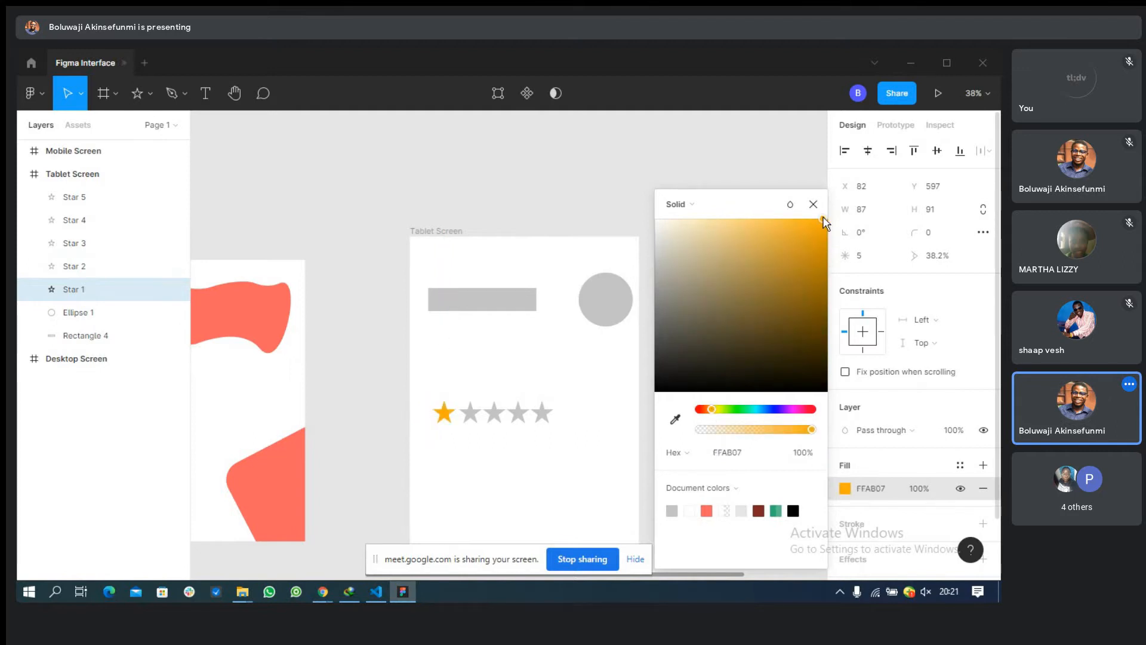
Fill the second and third stars with the orange FFAB07 from the document colors.
click(472, 412)
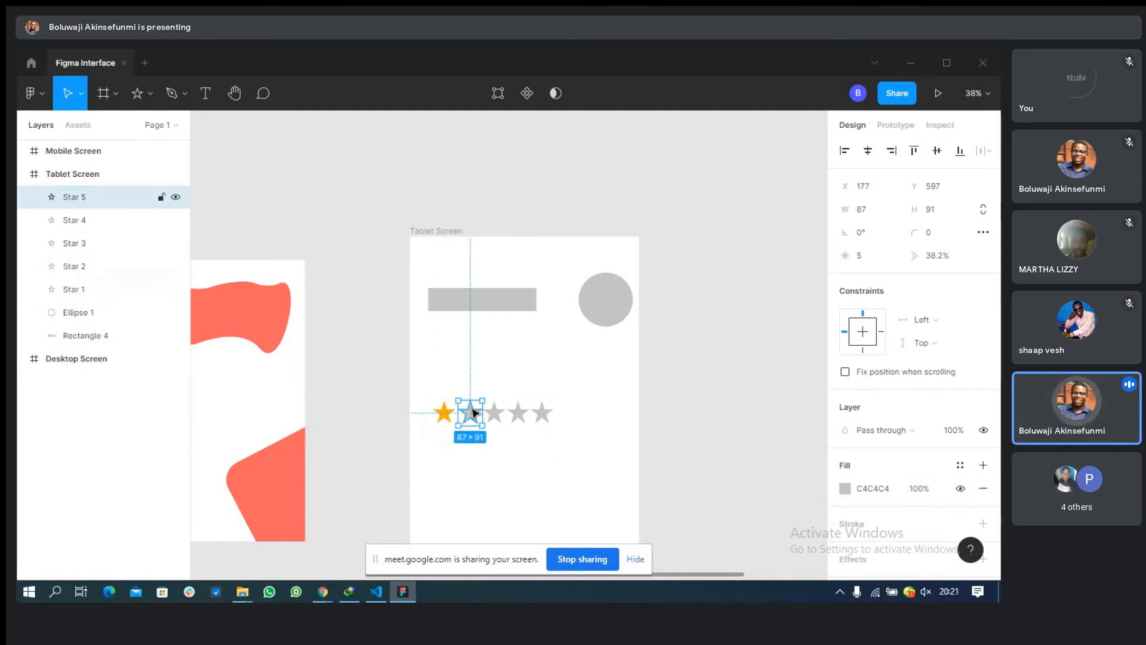
click(845, 488)
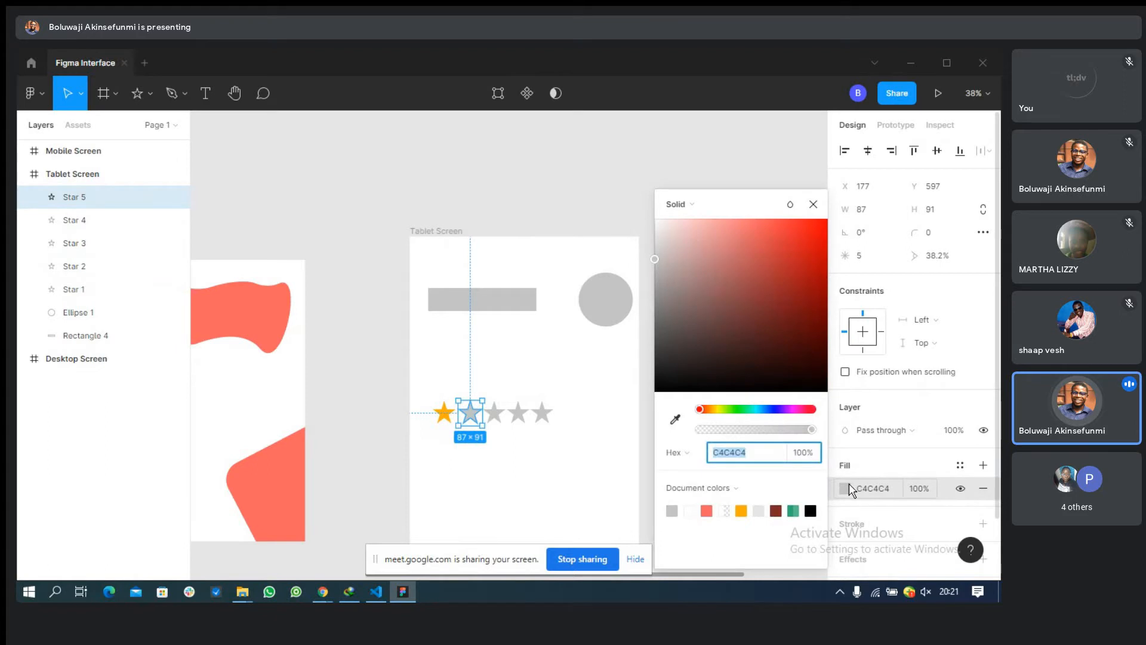
click(742, 510)
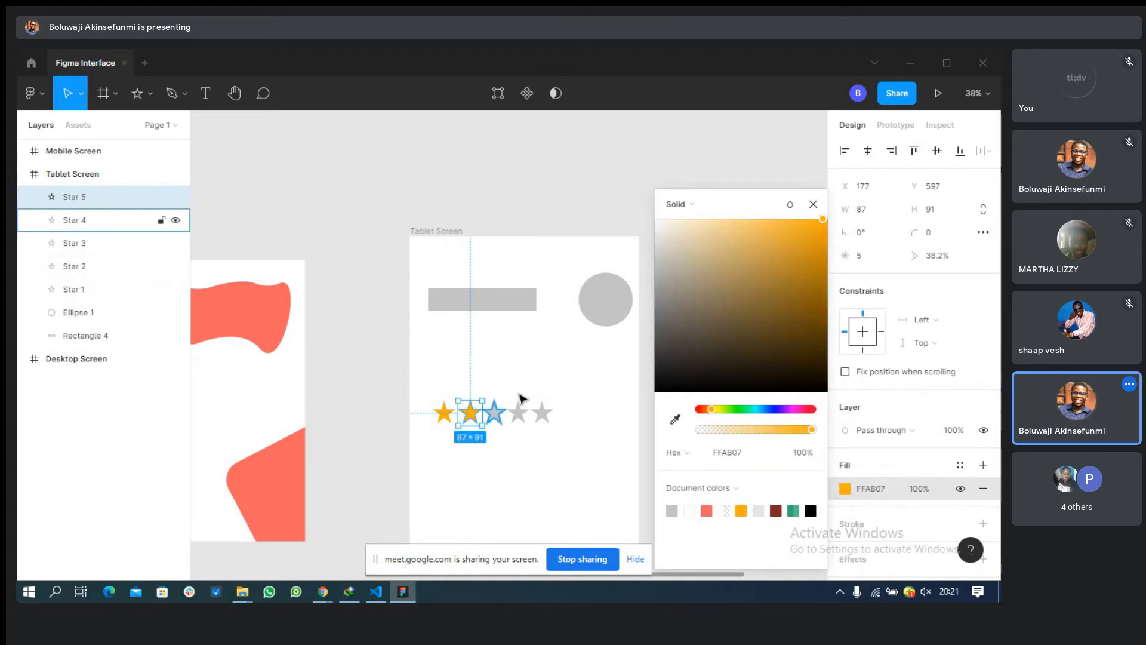
click(495, 412)
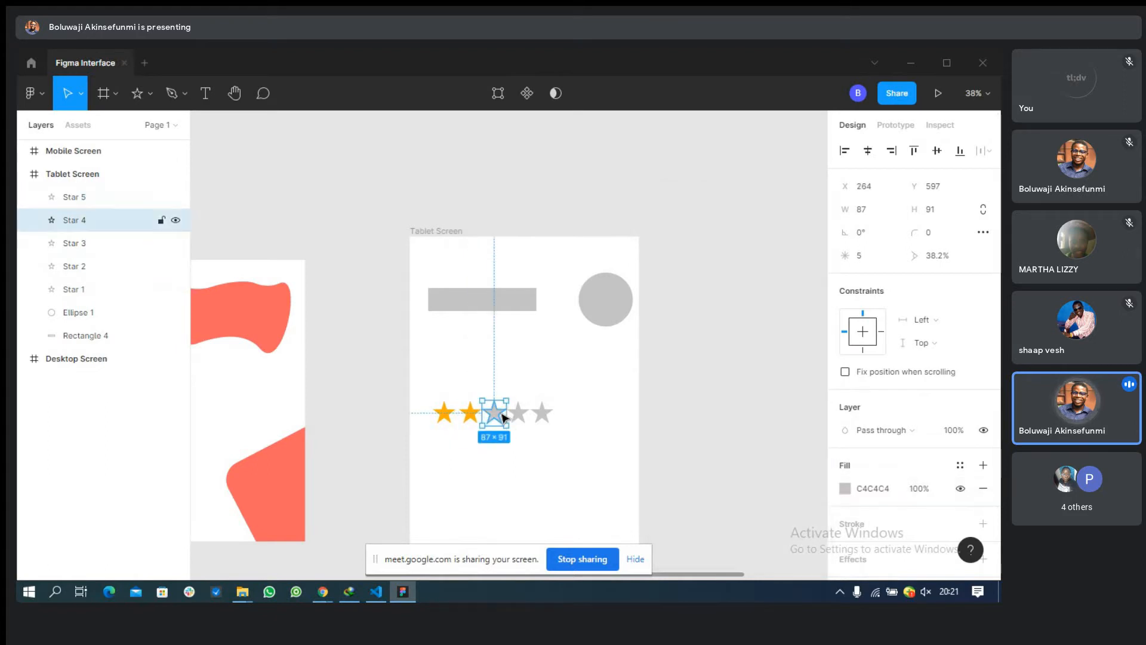
click(845, 488)
click(724, 510)
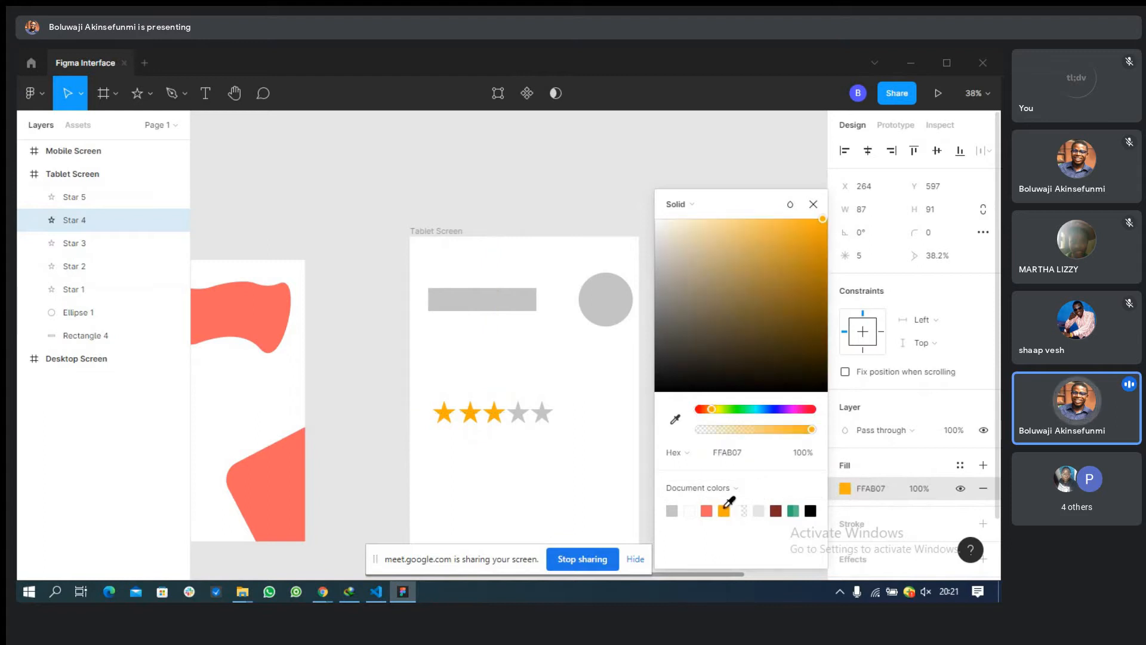
click(574, 362)
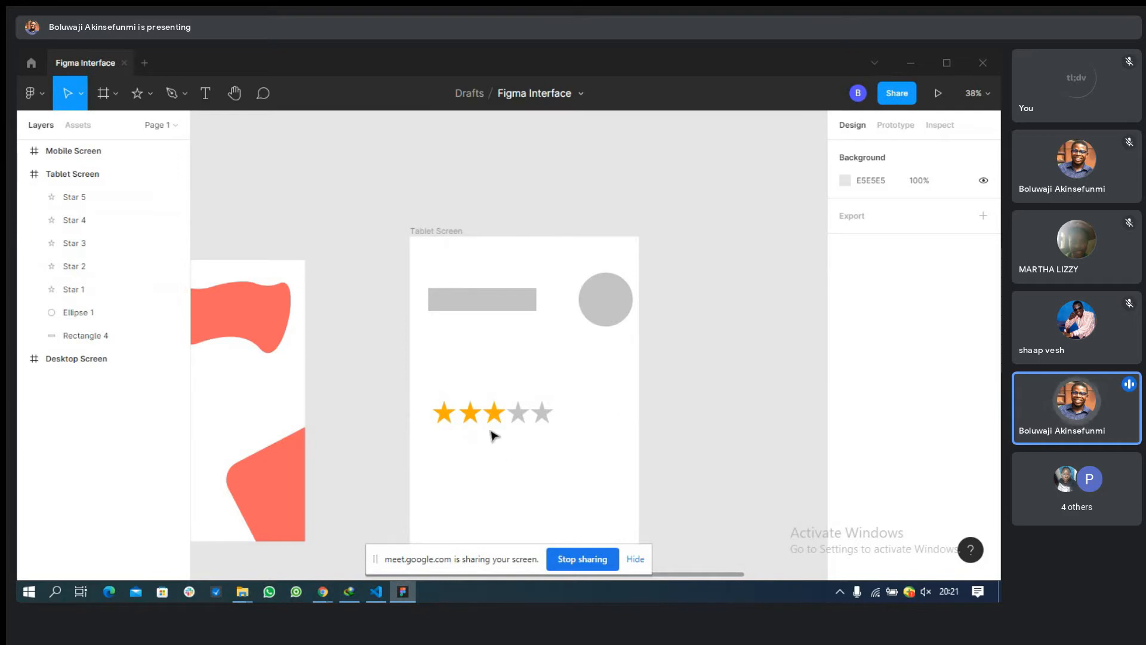
click(626, 295)
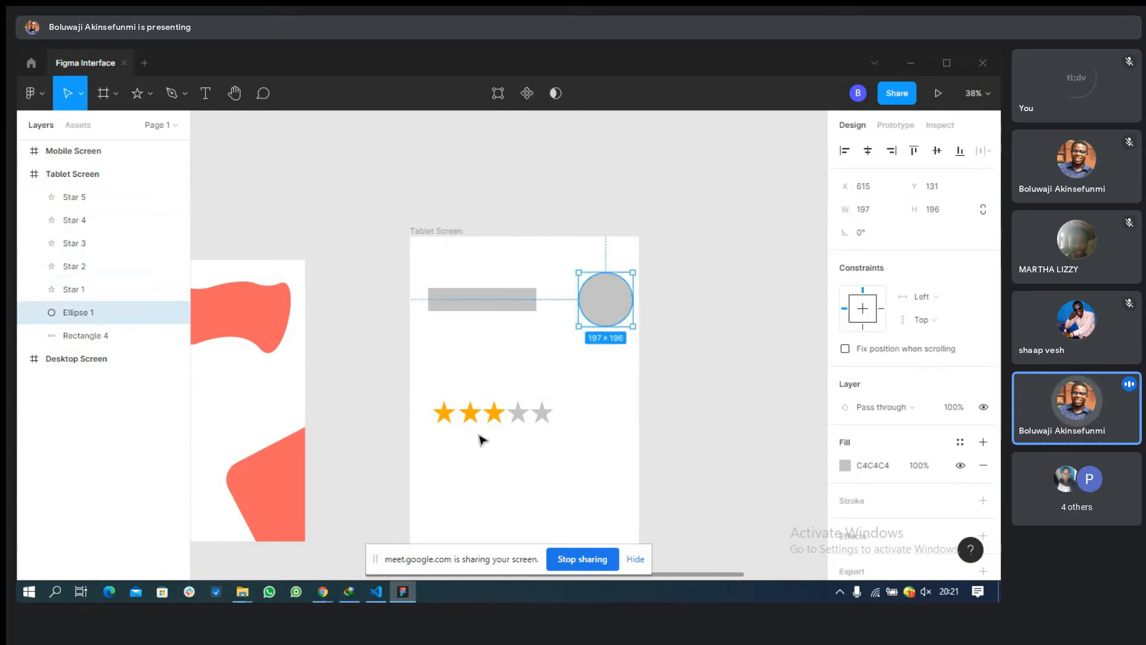
click(515, 413)
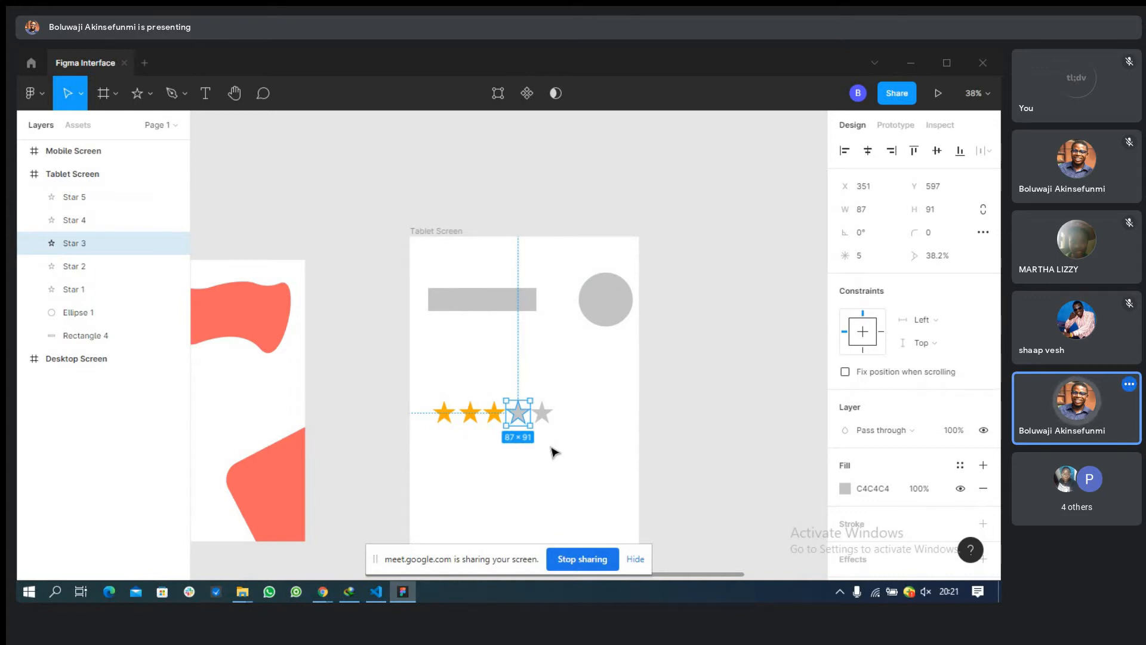
click(621, 303)
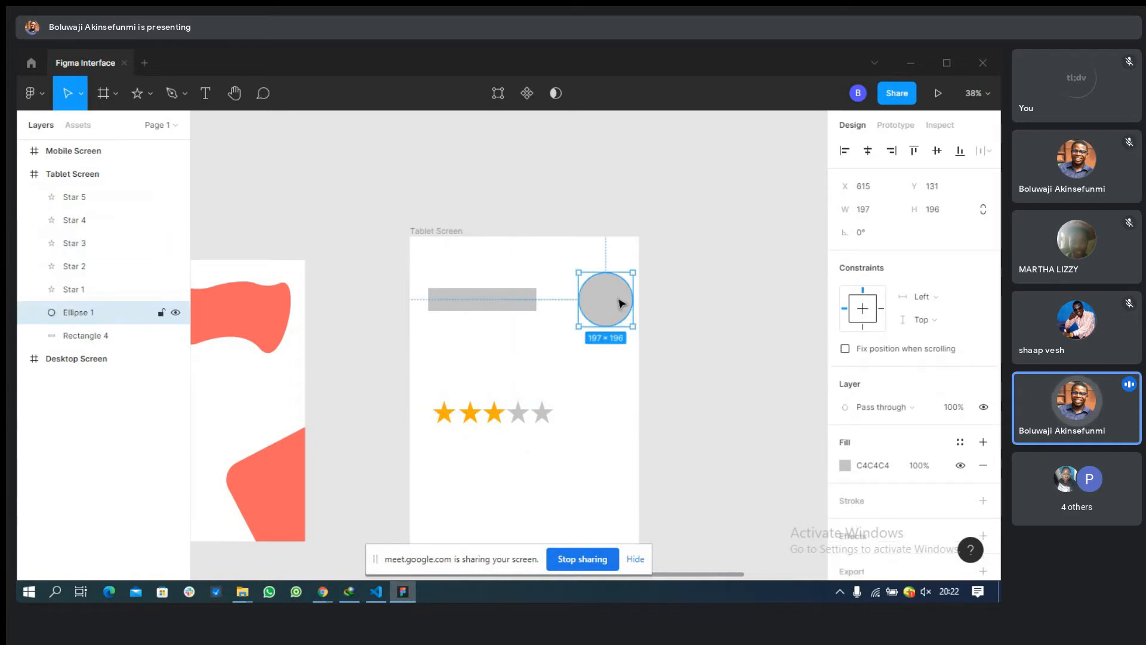
Set the grey bar's corner radius to 20.
click(477, 306)
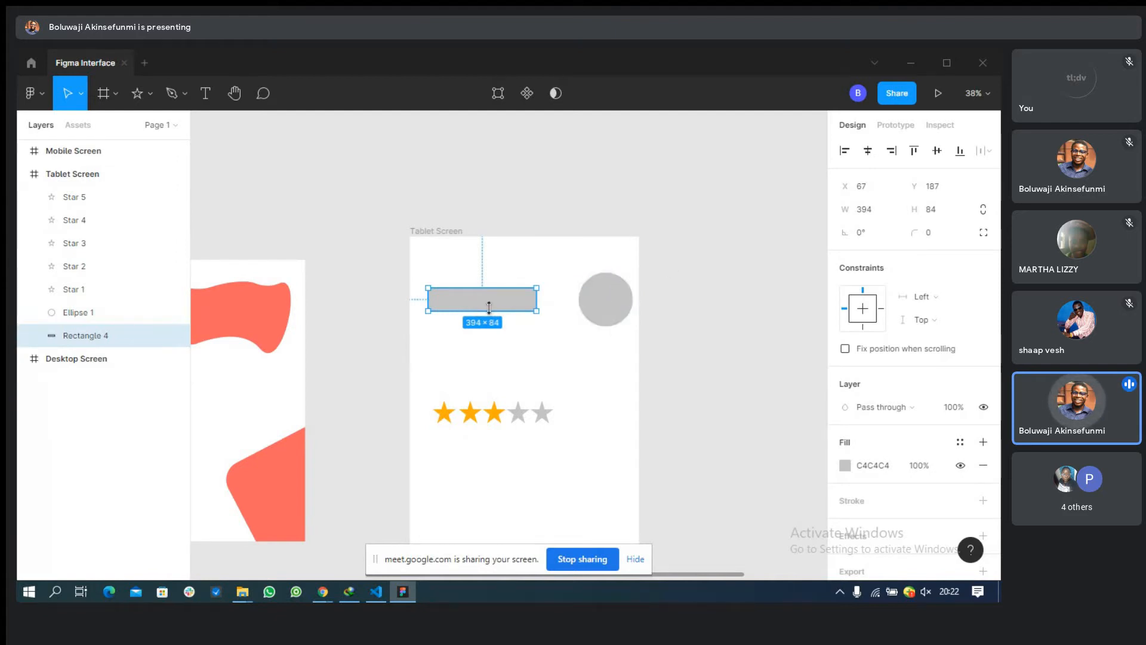
scroll(491, 307, up, 5)
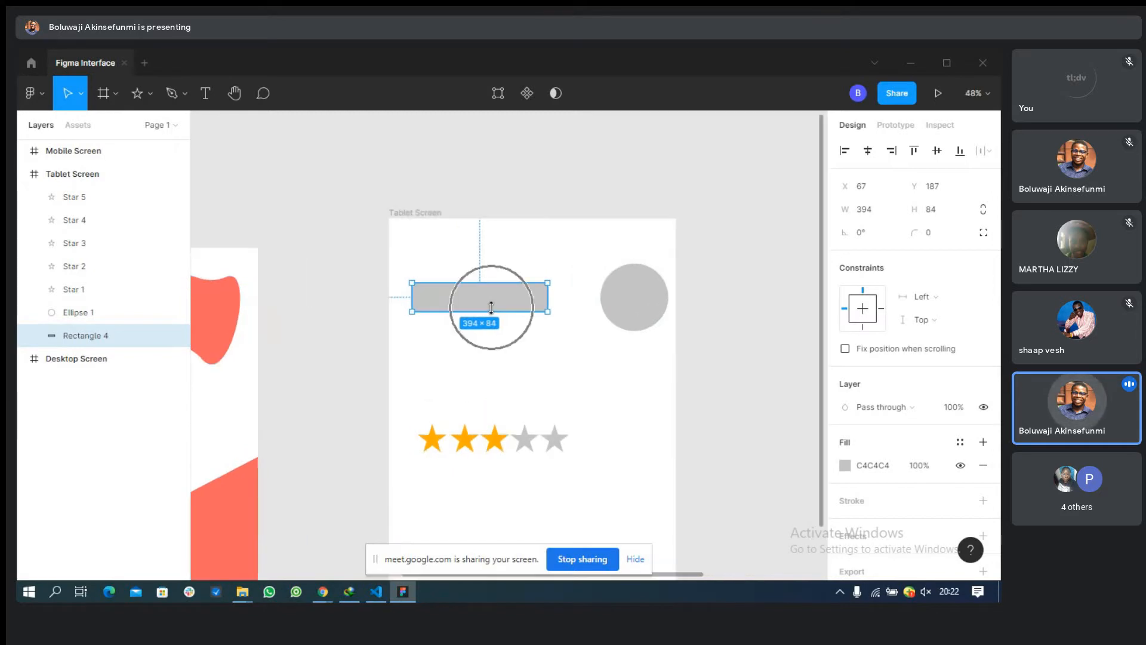
click(601, 389)
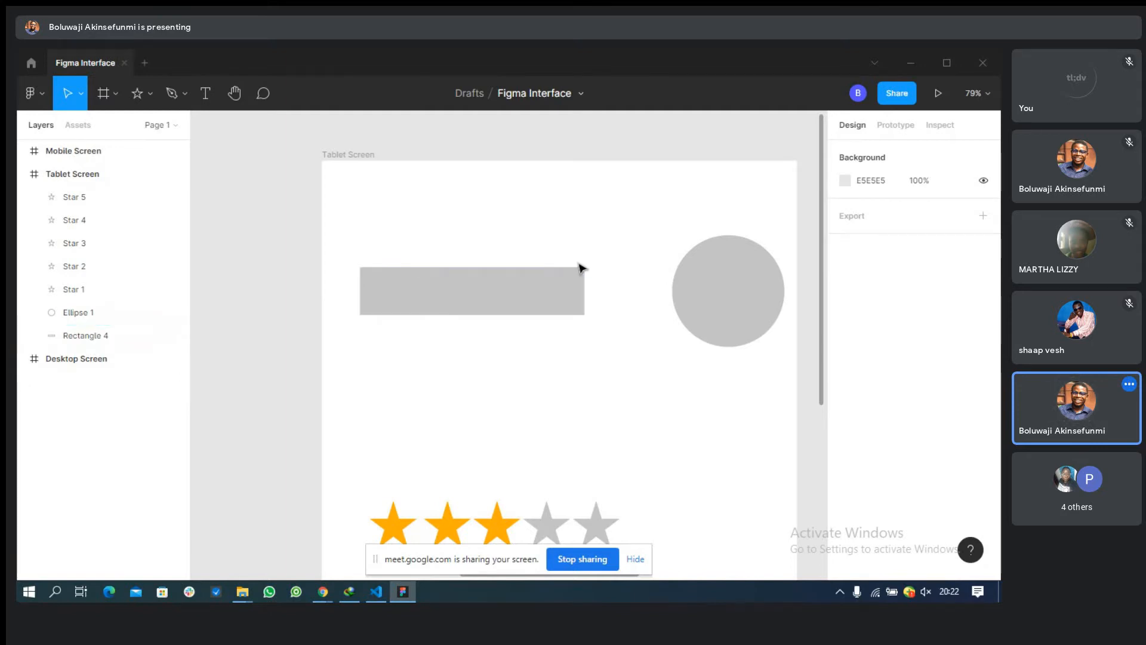
click(557, 272)
click(936, 231)
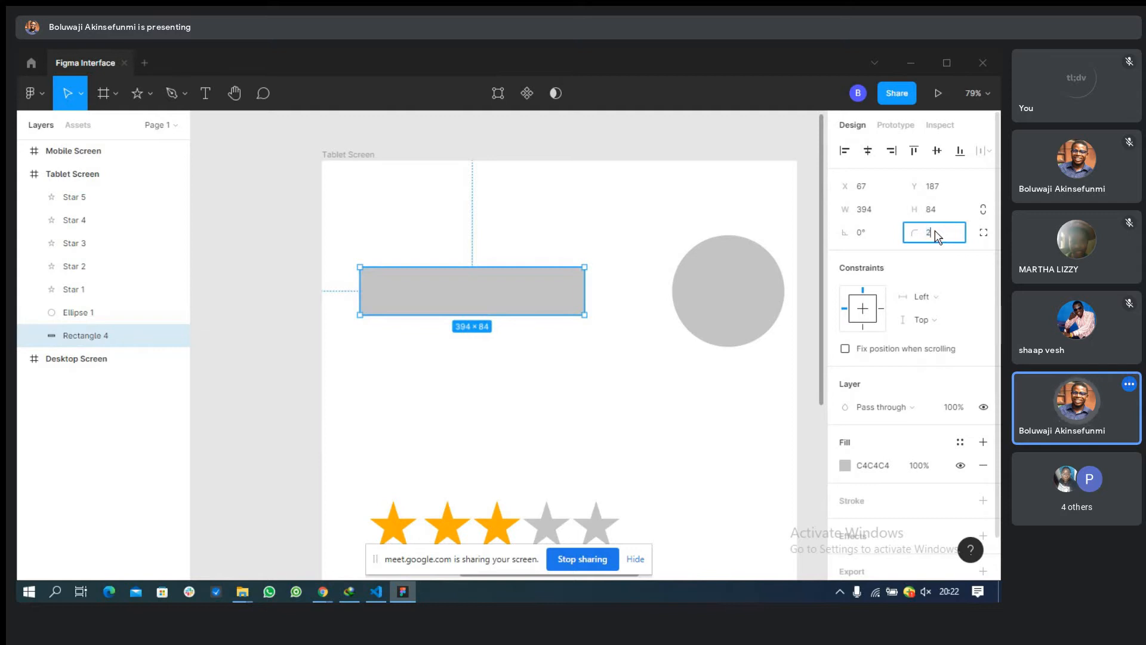
key(Return)
click(618, 211)
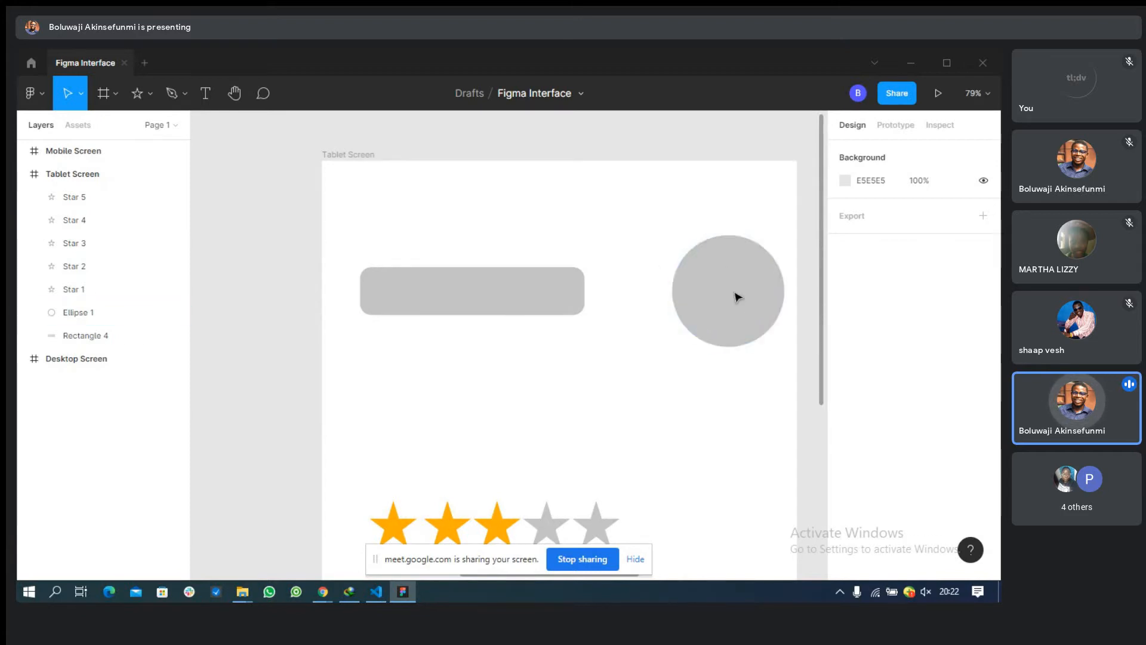
Set the fourth star's point count to 8.
click(753, 292)
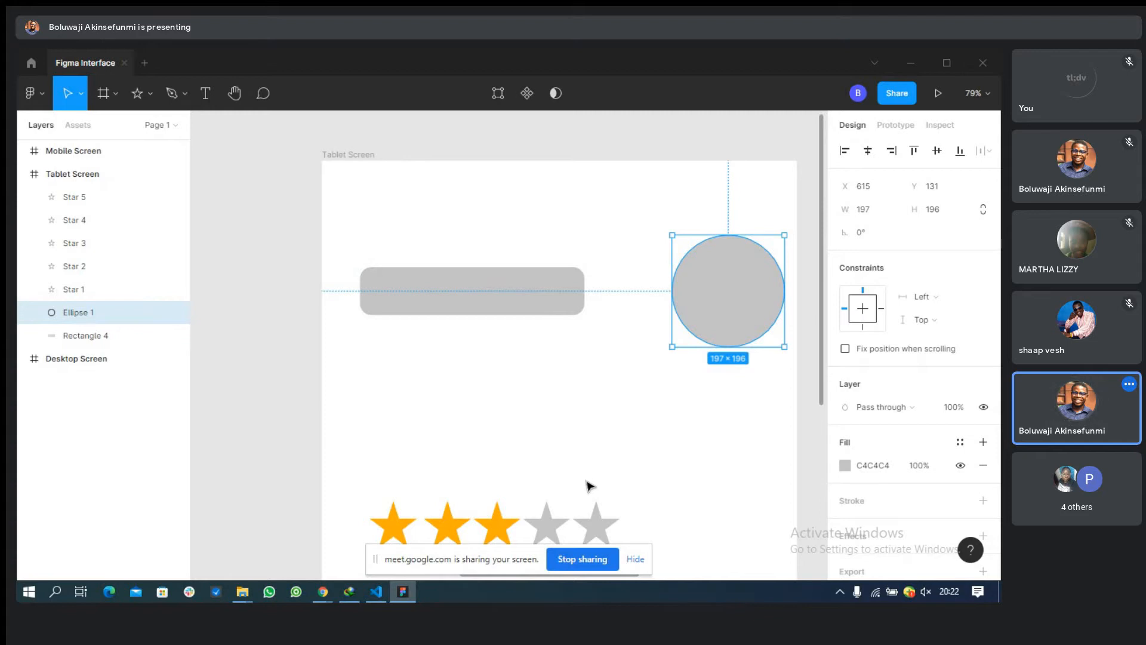
scroll(578, 447, down, 3)
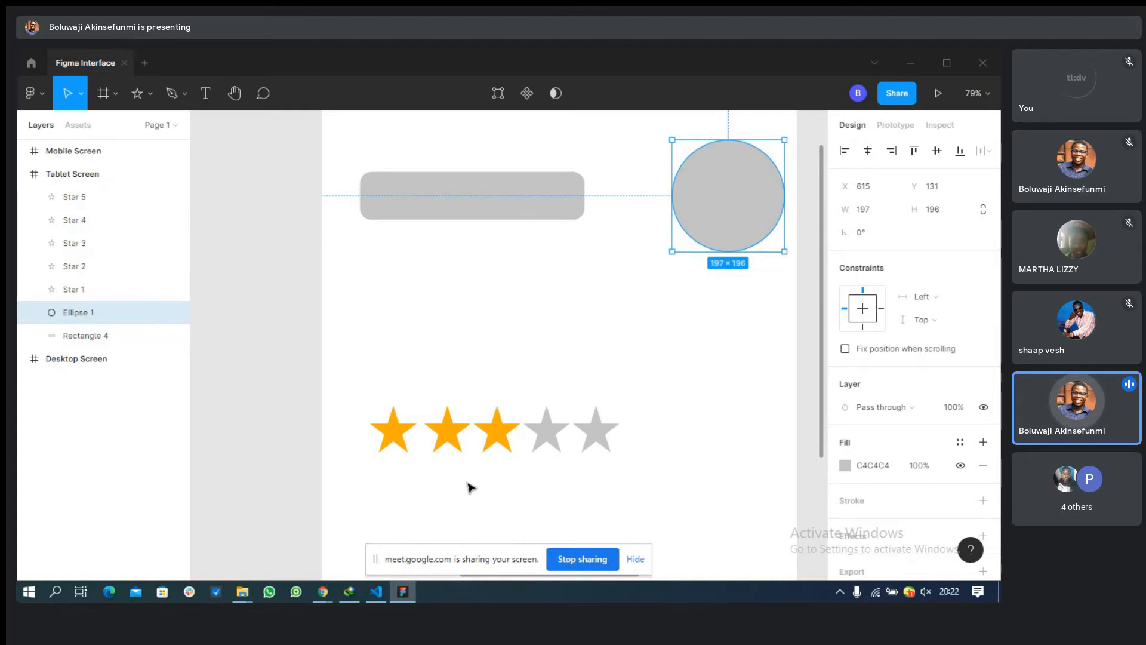
click(544, 426)
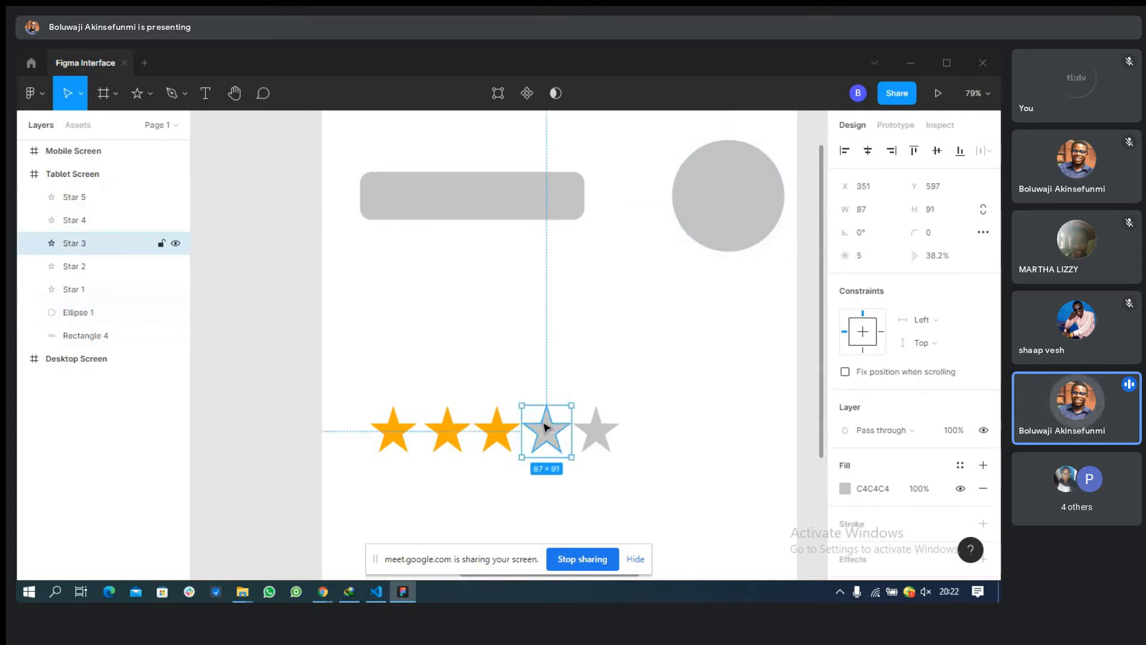
click(876, 262)
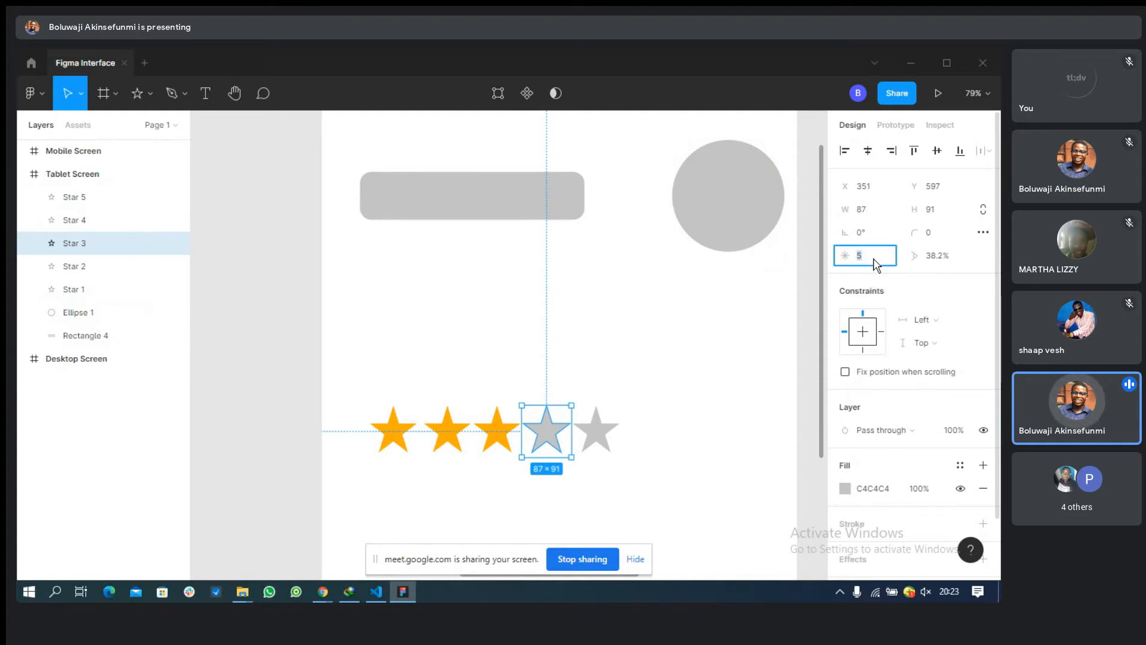
text(8)
key(Return)
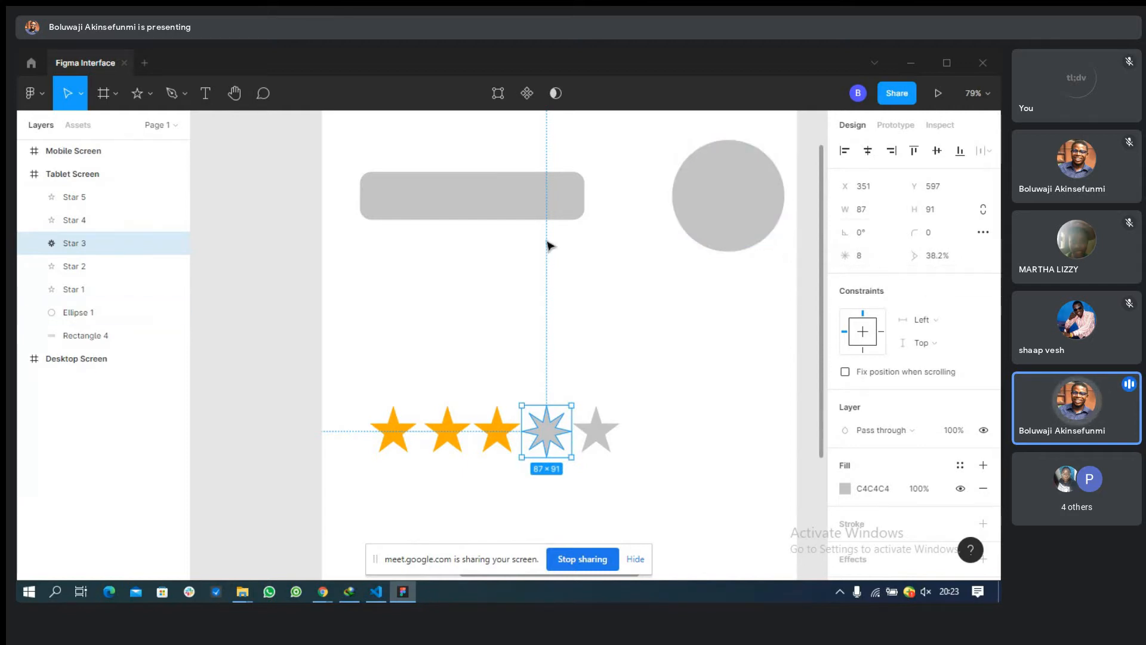
Align the rounded bar to the left edge of the Tablet Screen frame.
click(442, 189)
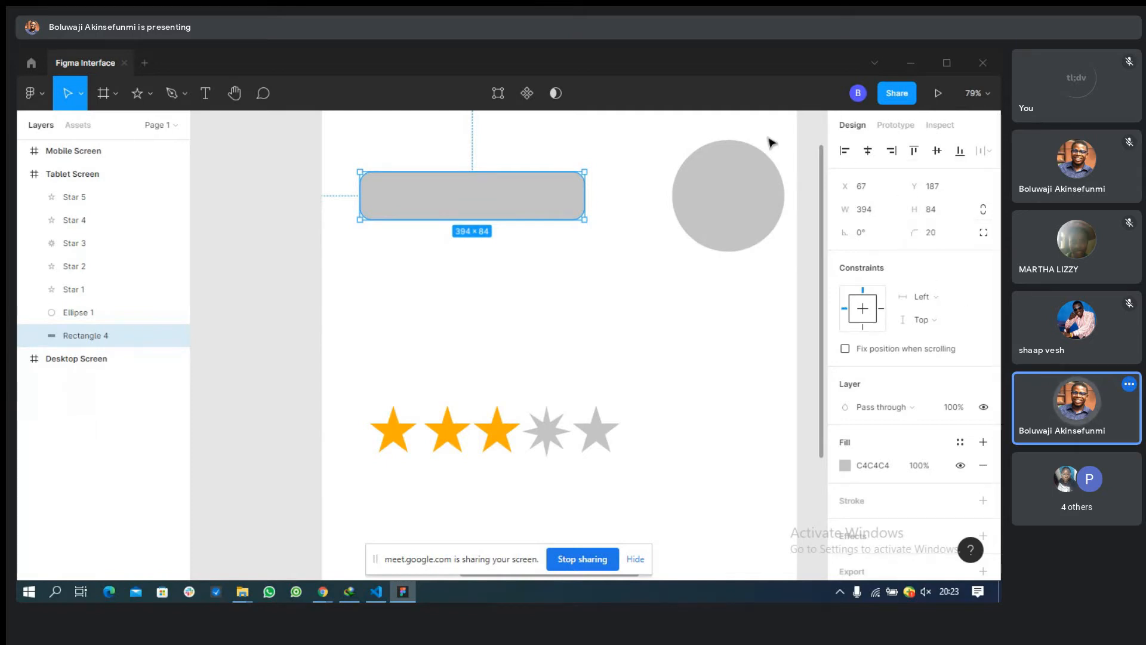
click(844, 151)
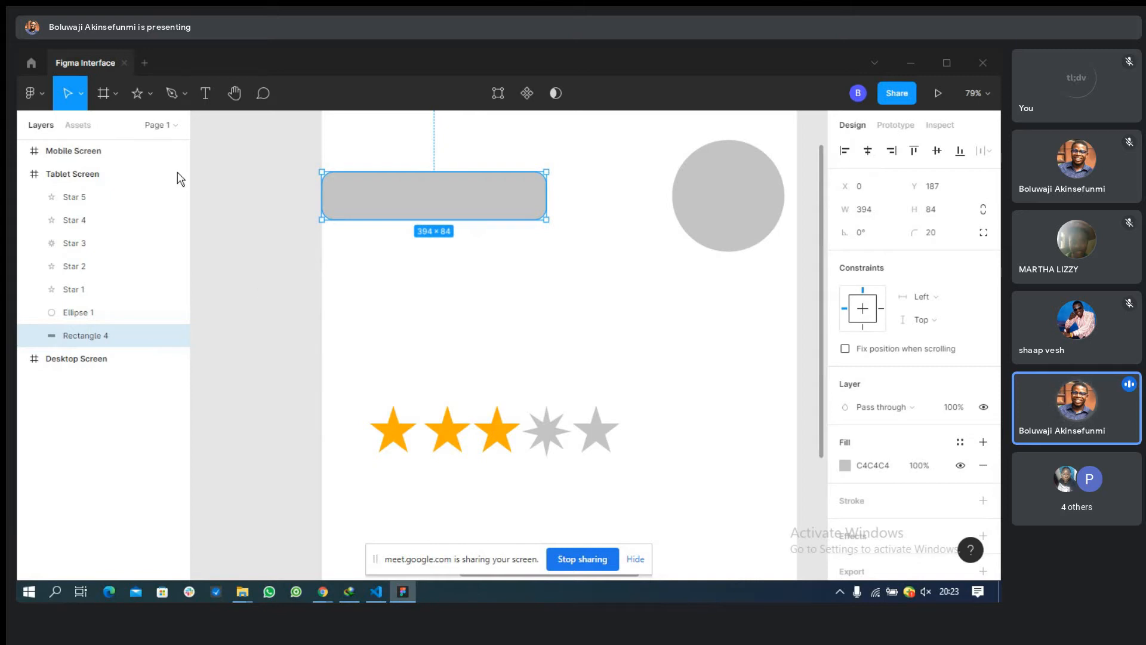
Draw a frame about 233 × 120 across the Tablet Screen's left edge and nest it inside the Tablet Screen frame.
click(115, 93)
drag(541, 254, 676, 318)
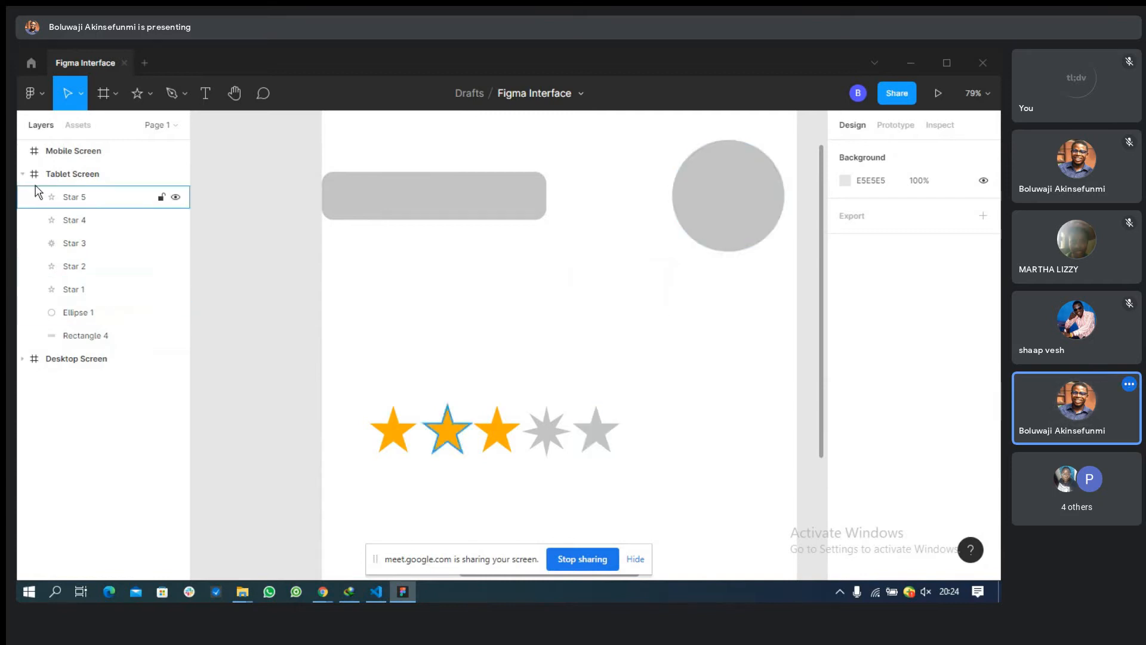
click(103, 93)
drag(213, 242, 345, 311)
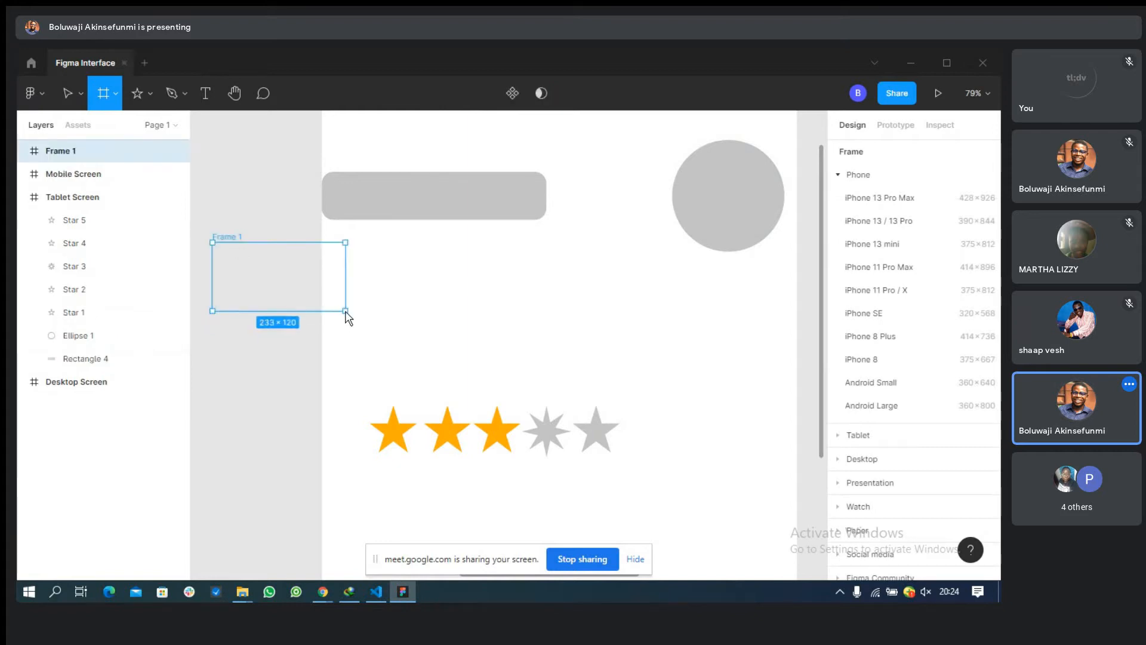
drag(77, 151, 108, 216)
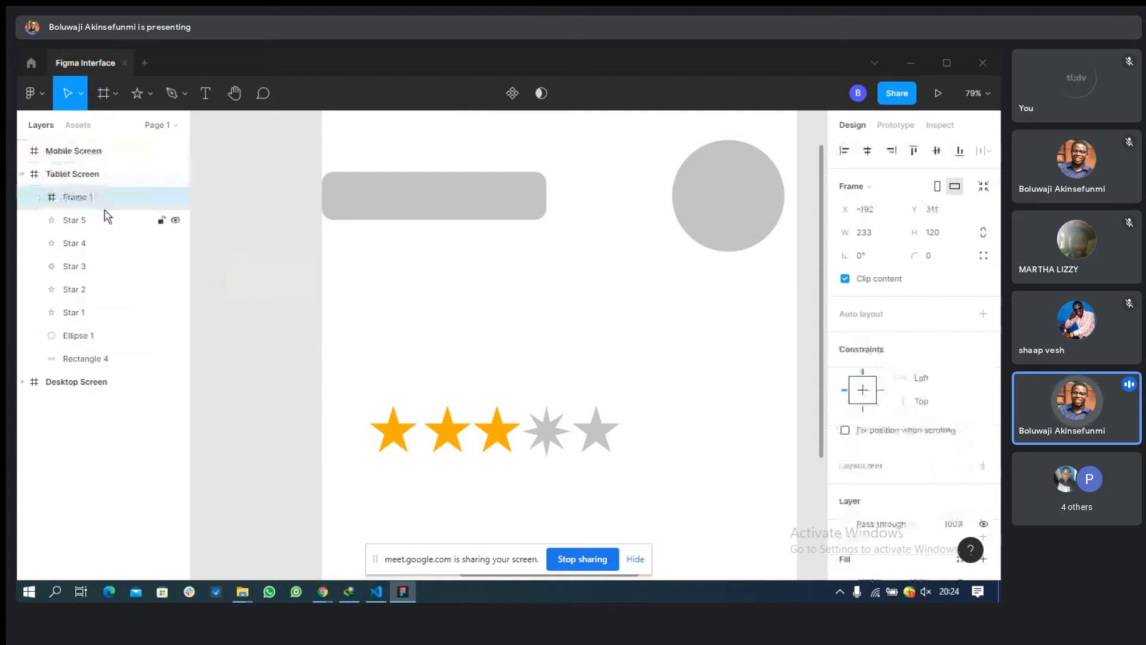
Move the small nested frame fully inside the Tablet Screen, below the rounded bar, and fill it with dark red 7E3333.
drag(307, 282, 503, 293)
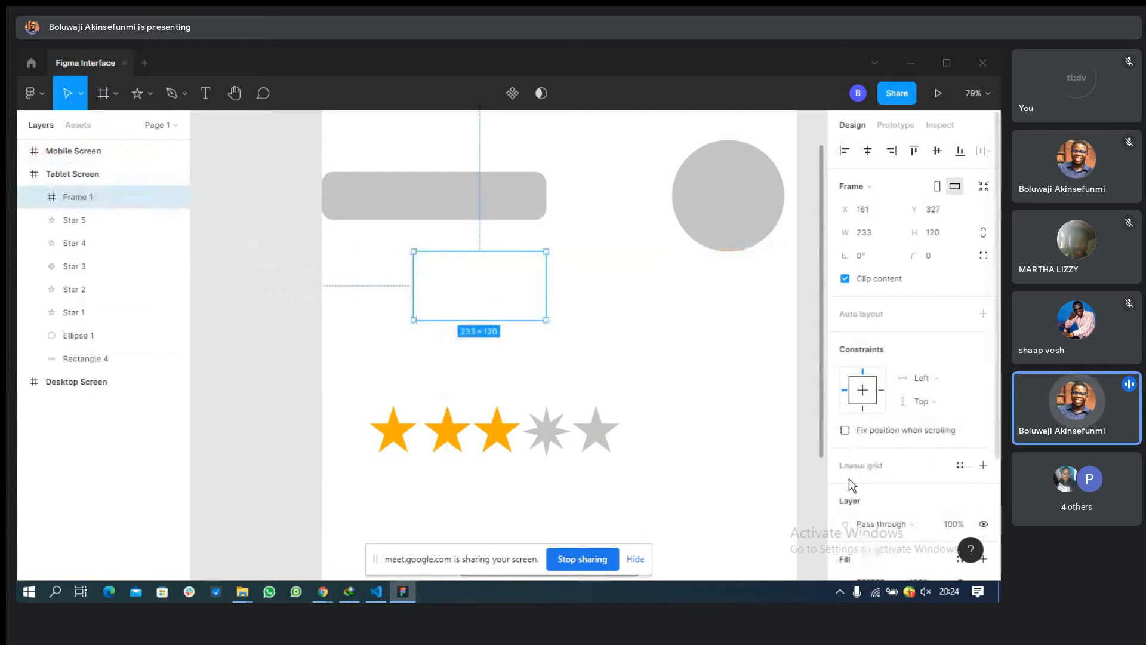
scroll(849, 556, down, 3)
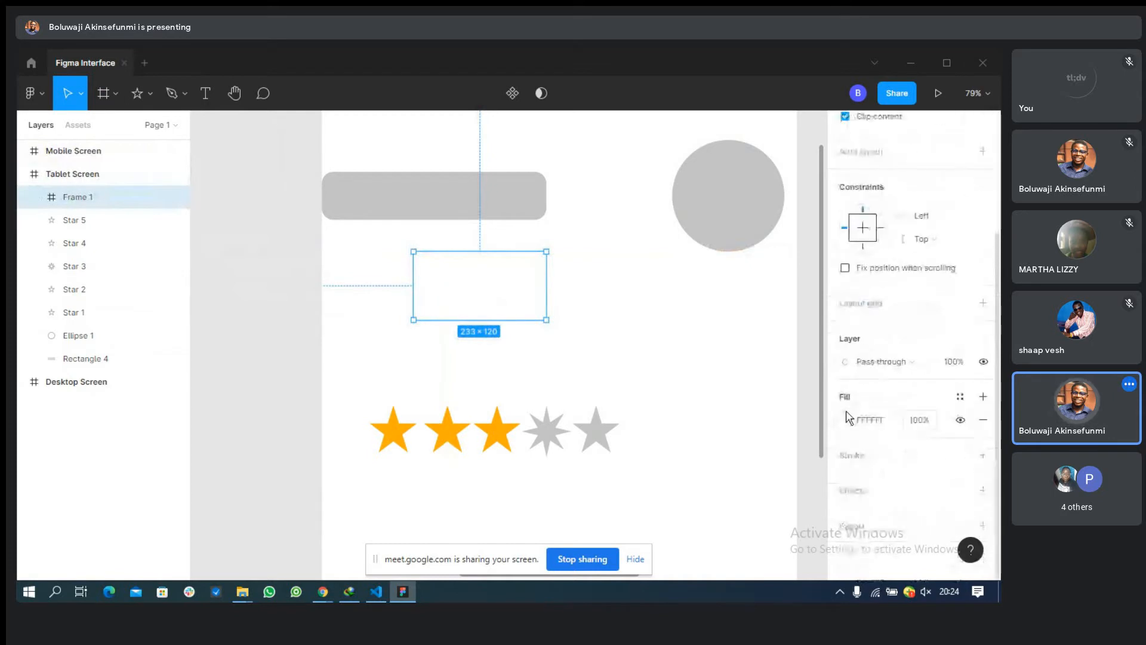
click(847, 418)
drag(726, 300, 792, 308)
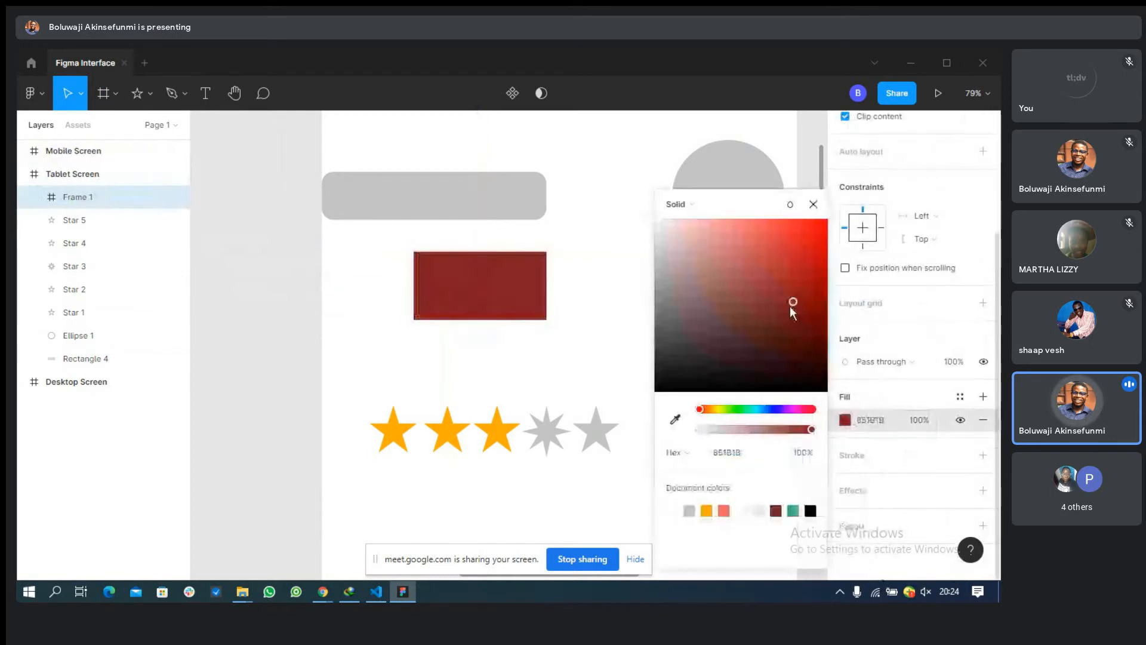
click(389, 205)
Widen the dark red frame to about 504 × 121 and nest the rounded grey bar inside it.
click(499, 286)
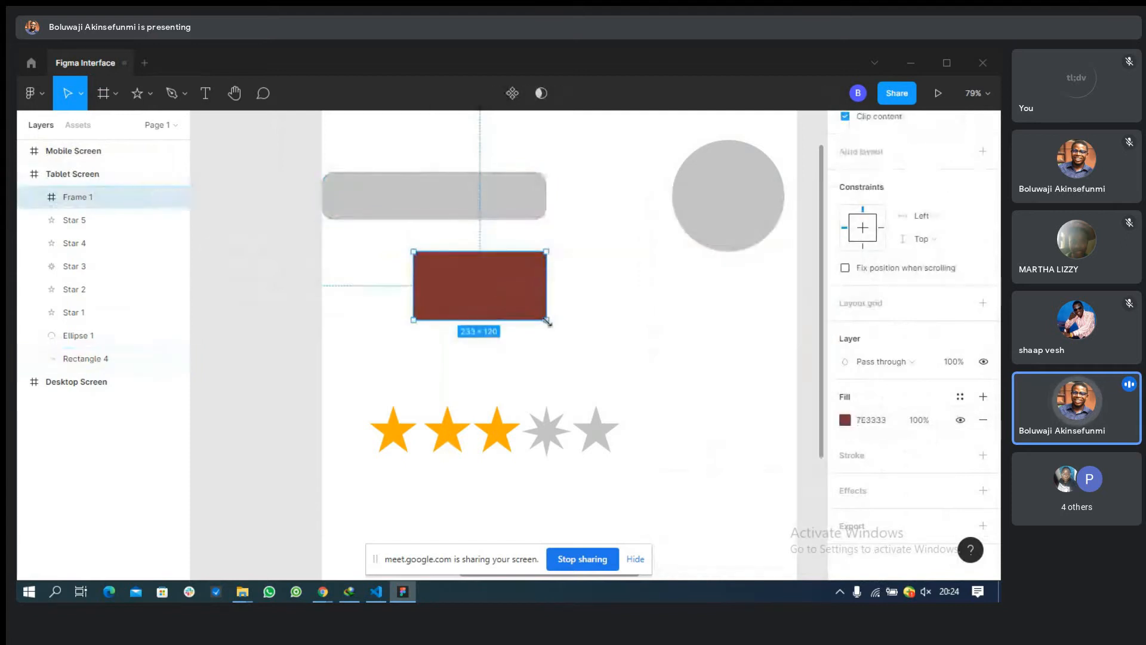
drag(547, 322, 701, 321)
drag(400, 199, 523, 288)
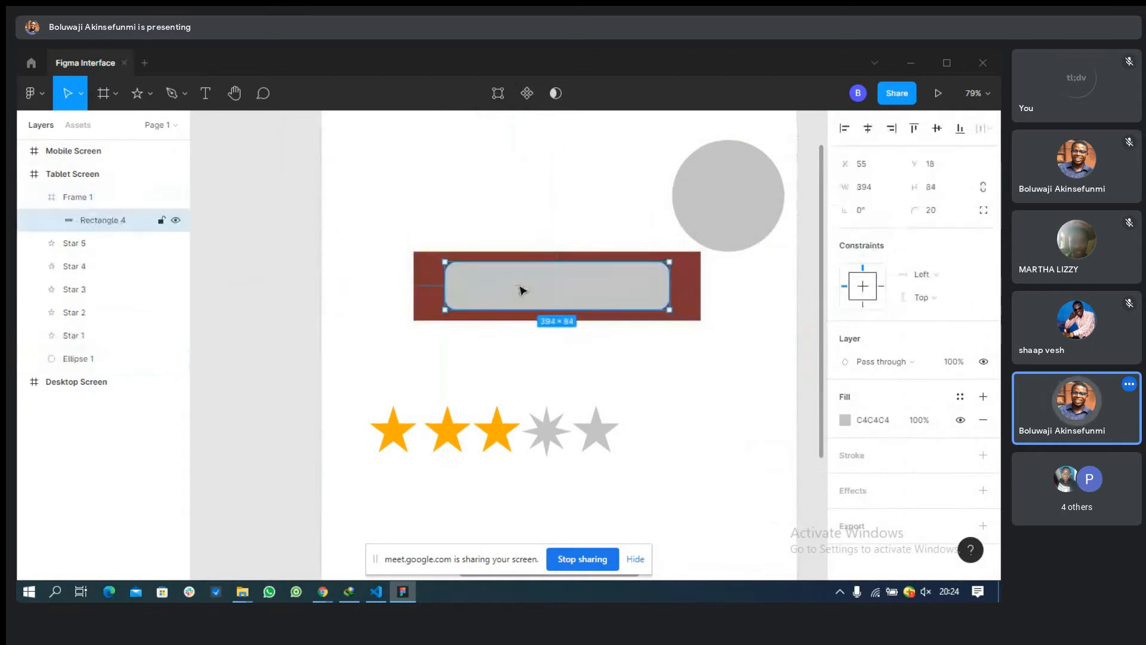
Try centring the dark red frame horizontally and vertically within the Tablet Screen, and return it above the stars.
click(73, 198)
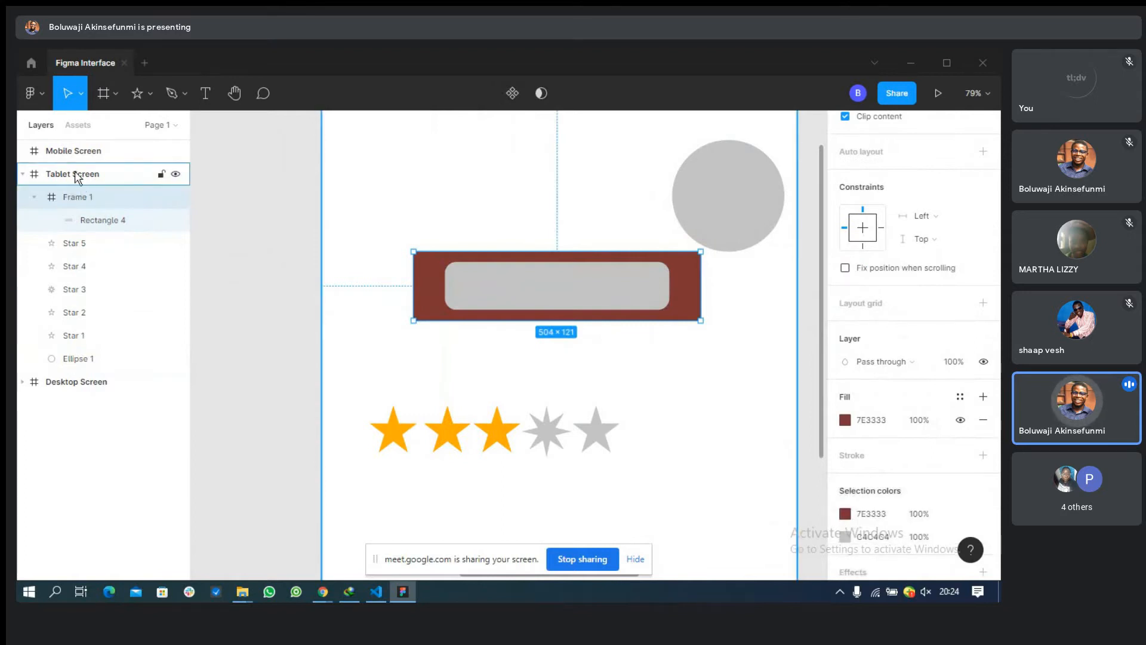
click(75, 173)
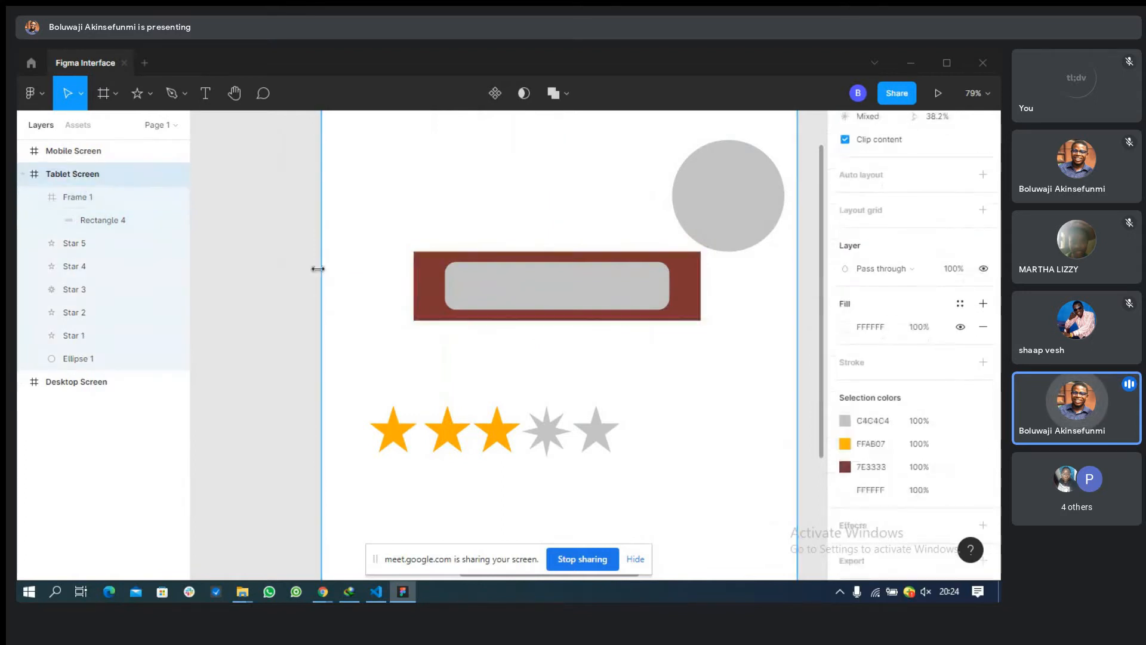
click(77, 199)
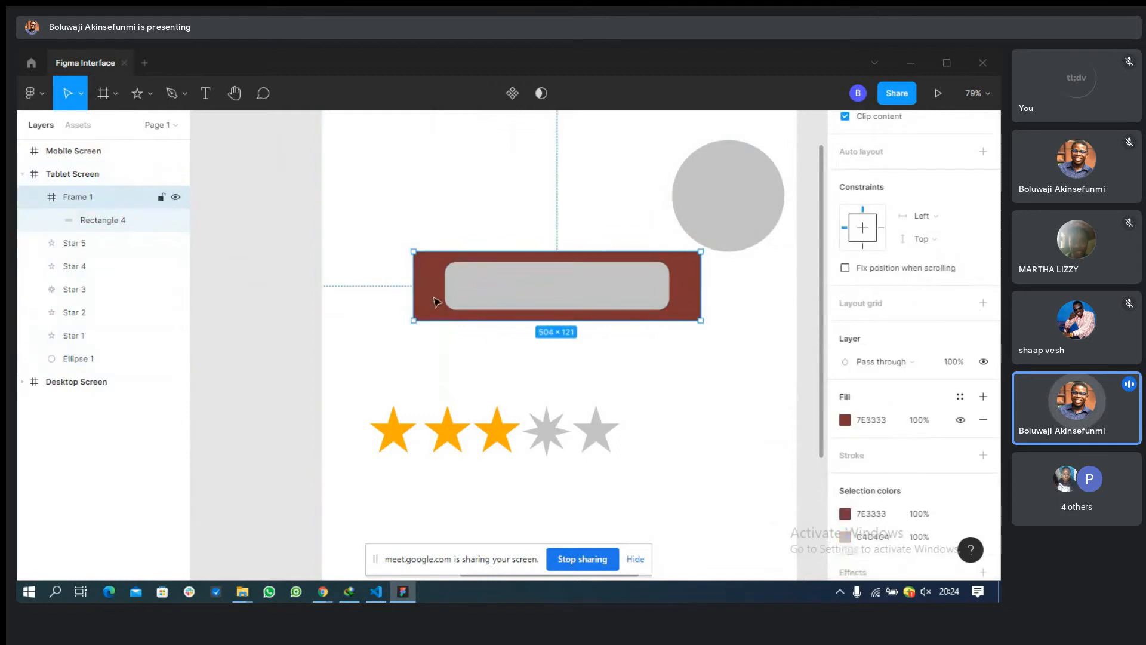
scroll(955, 227, up, 3)
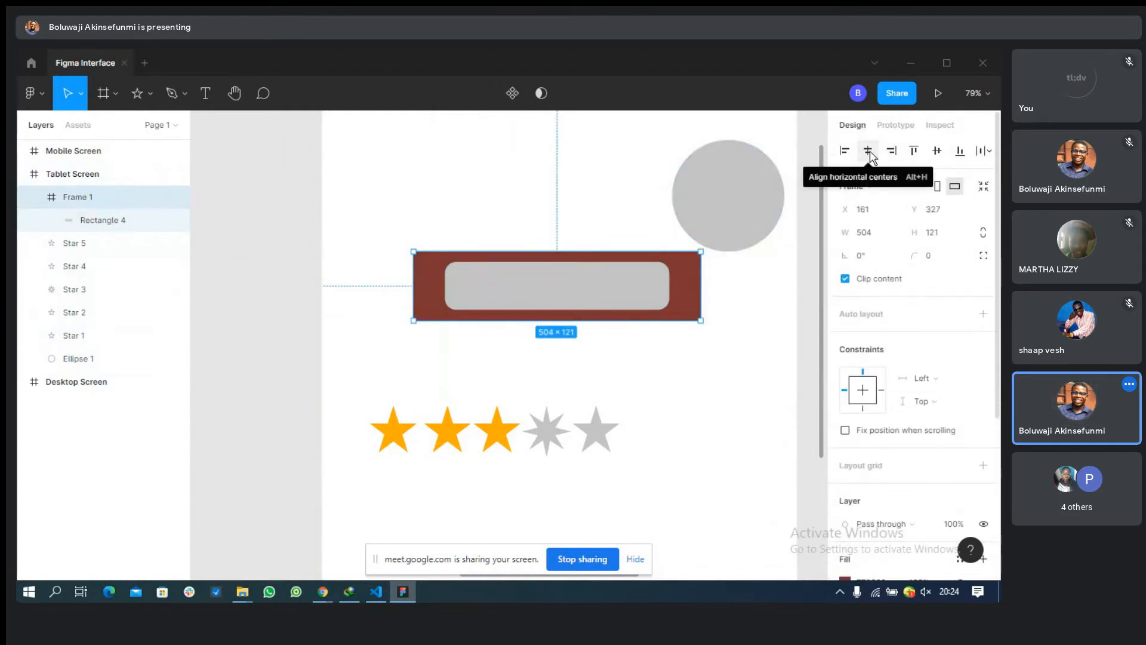
click(869, 153)
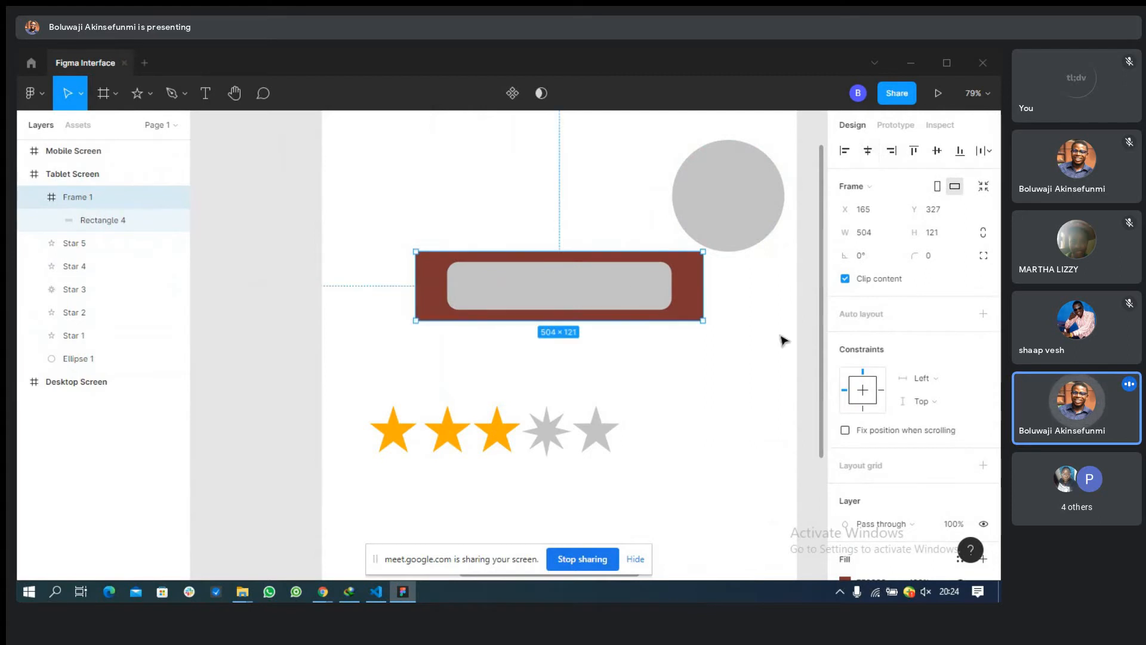
click(937, 151)
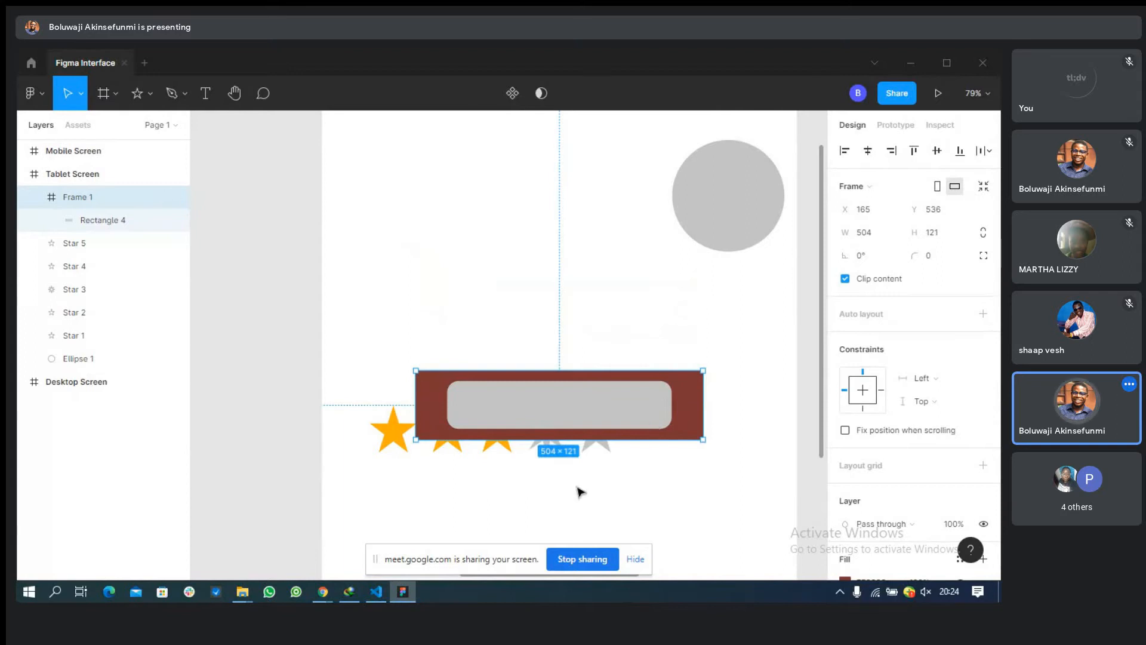
click(644, 485)
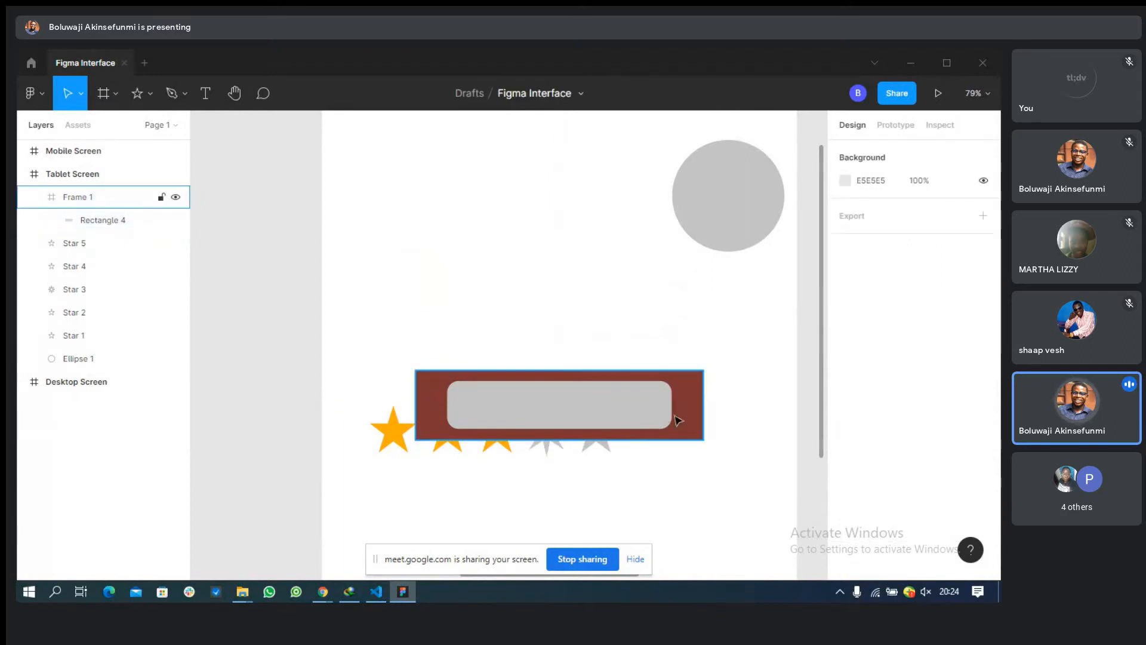
key(ctrl+z)
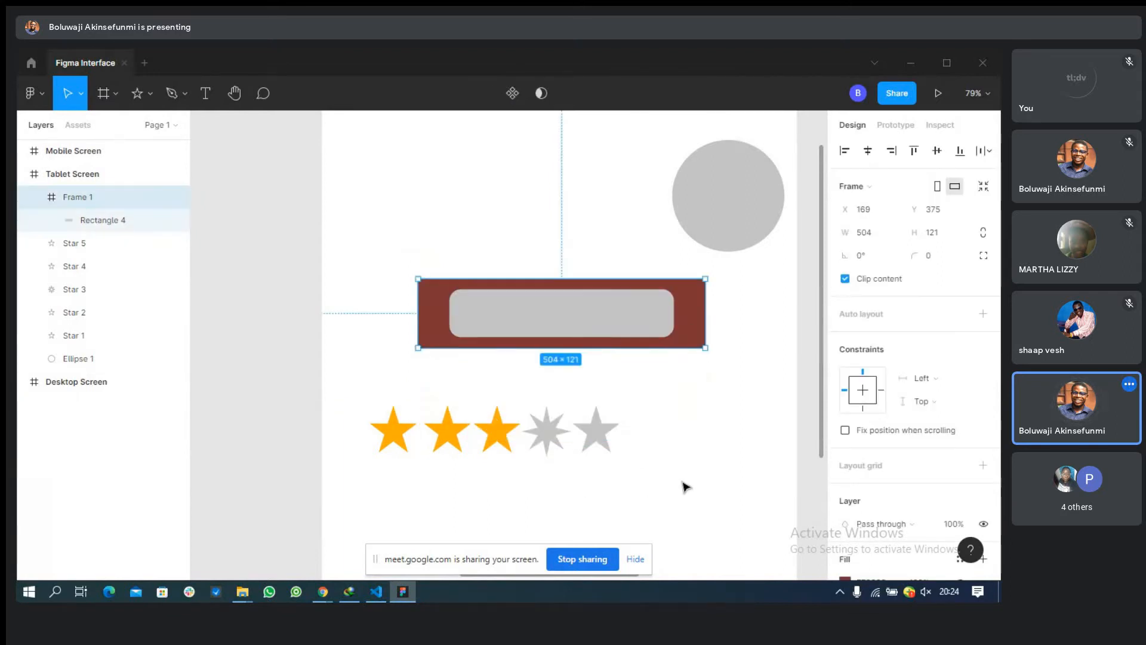
Move the row of five stars down, clear of the Tablet Screen's middle.
click(589, 382)
drag(345, 388, 693, 509)
drag(493, 452, 512, 547)
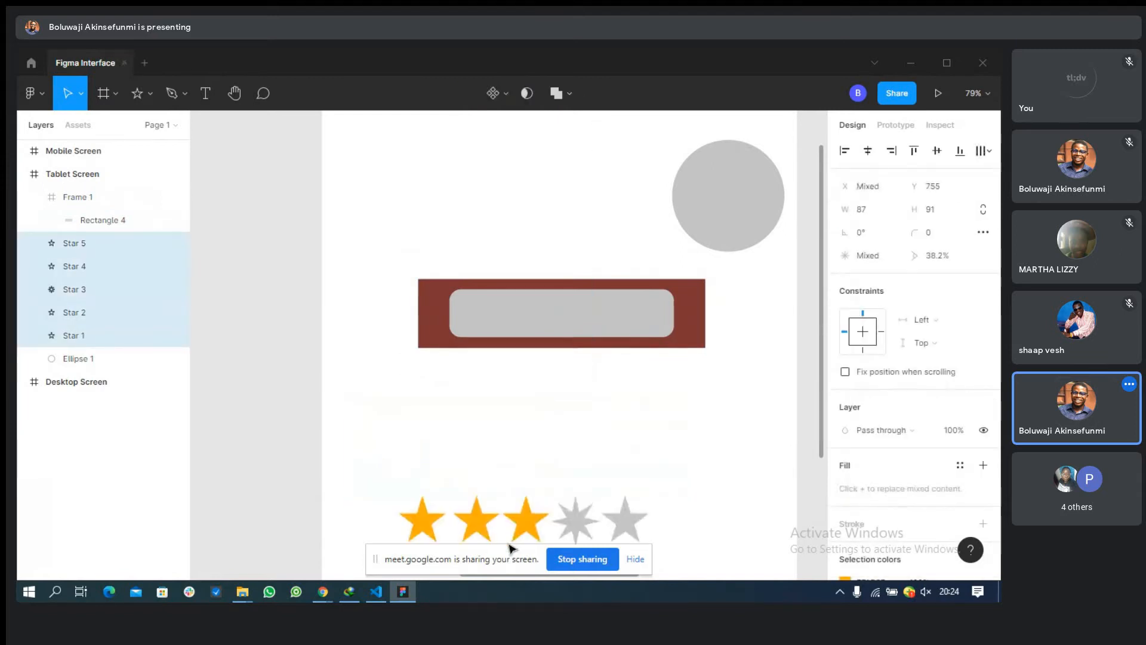
Centre the dark red frame horizontally and vertically within the Tablet Screen.
click(698, 346)
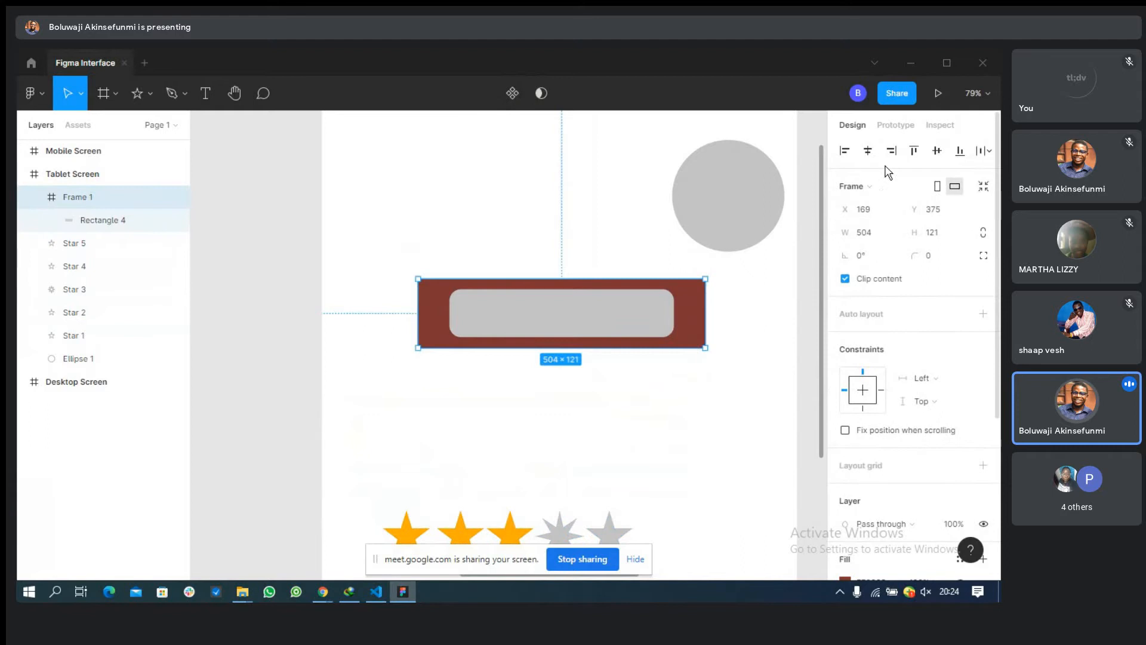
click(944, 159)
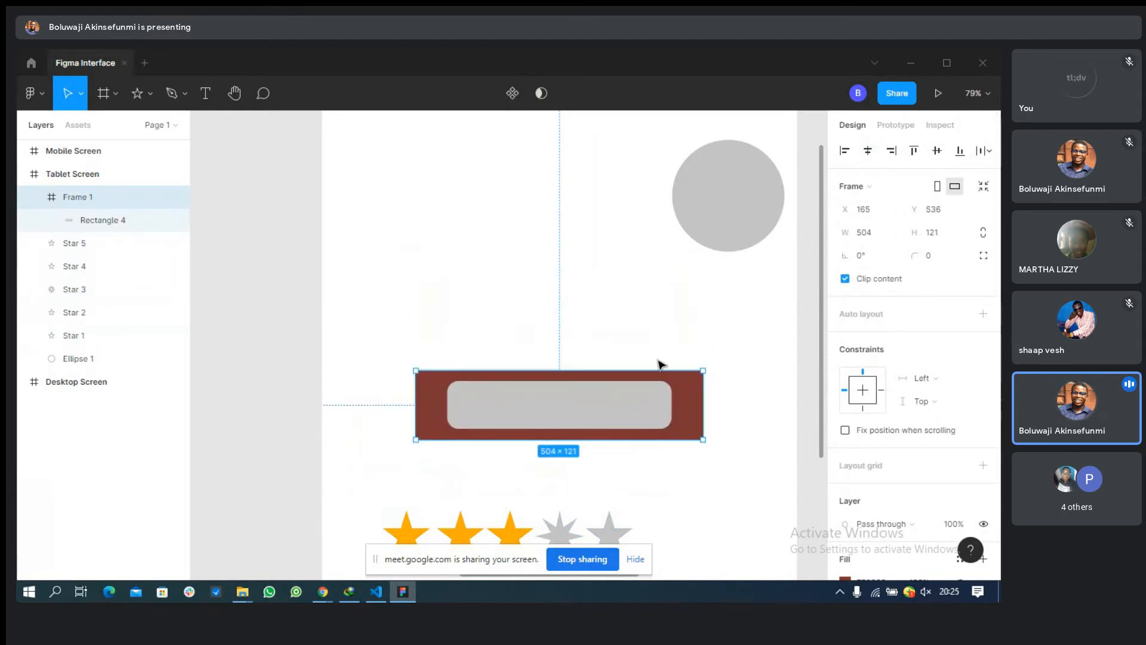
click(591, 303)
Offset the grey bar inside the dark red frame and try left, horizontal-centre, right, vertical-centre and bottom alignment on it.
click(586, 402)
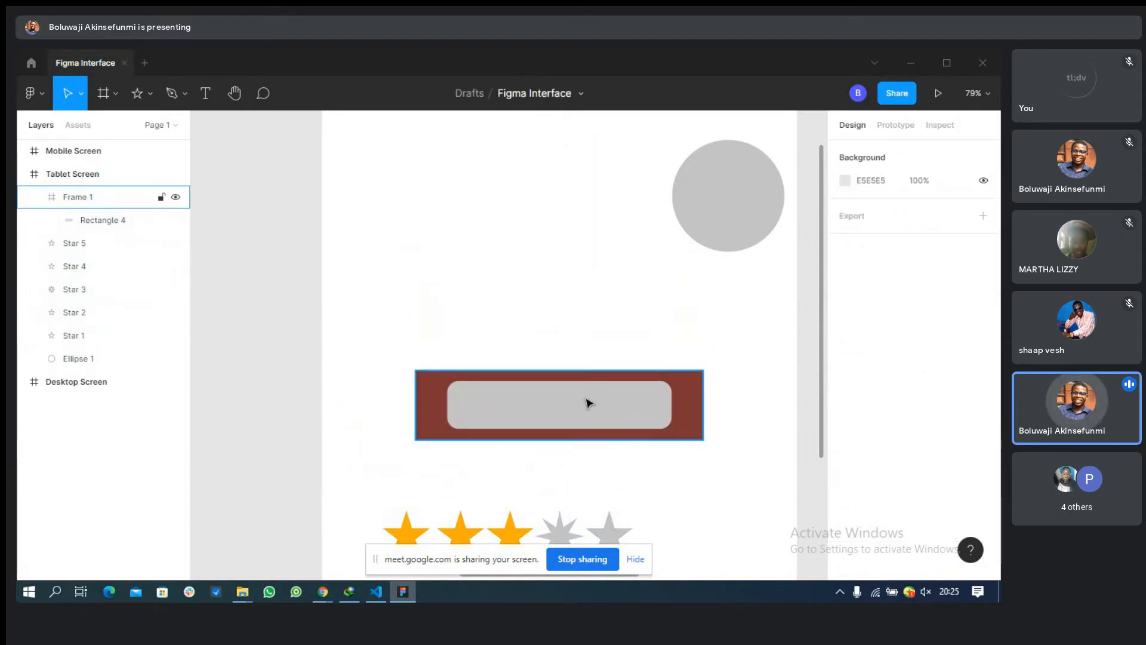
click(588, 403)
drag(587, 403, 618, 428)
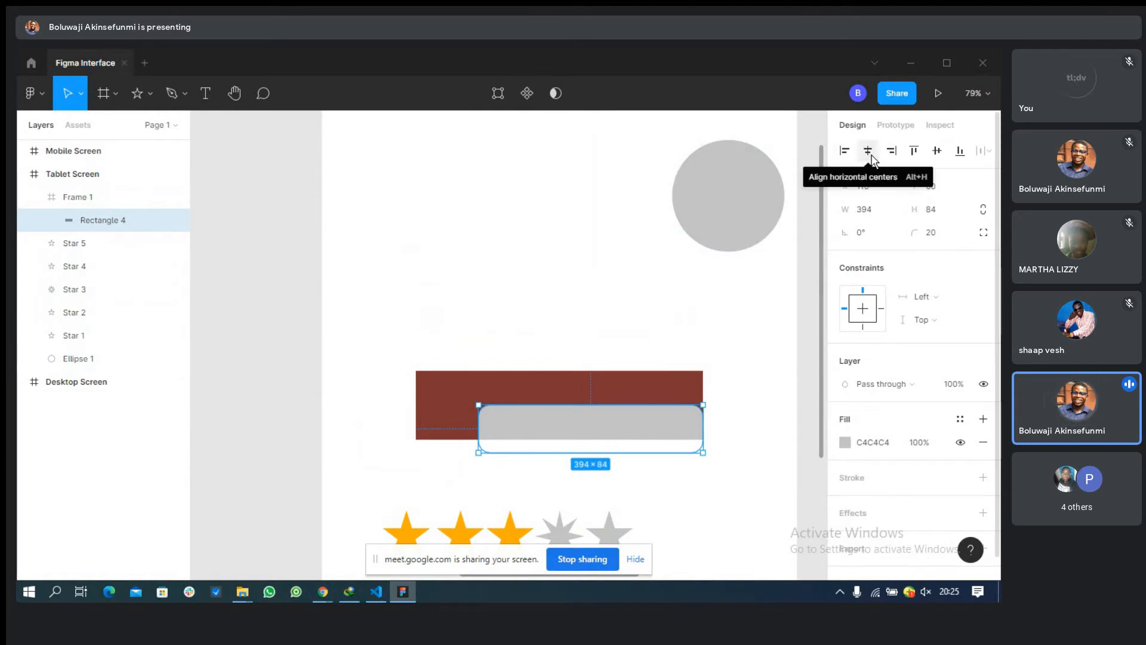
click(845, 152)
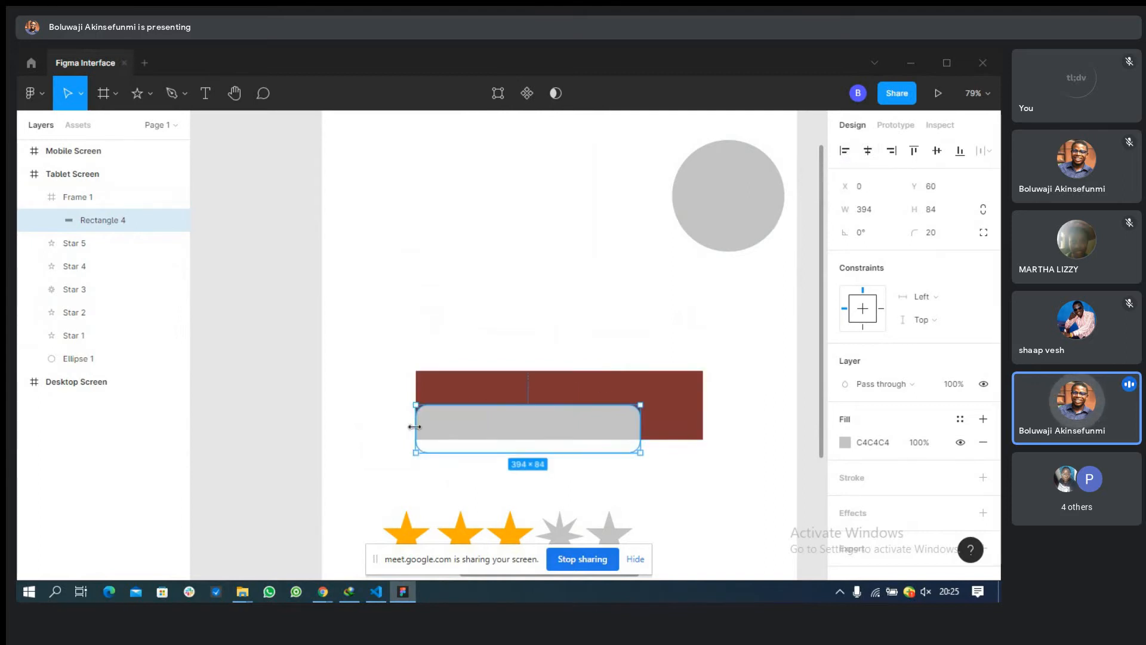
click(867, 153)
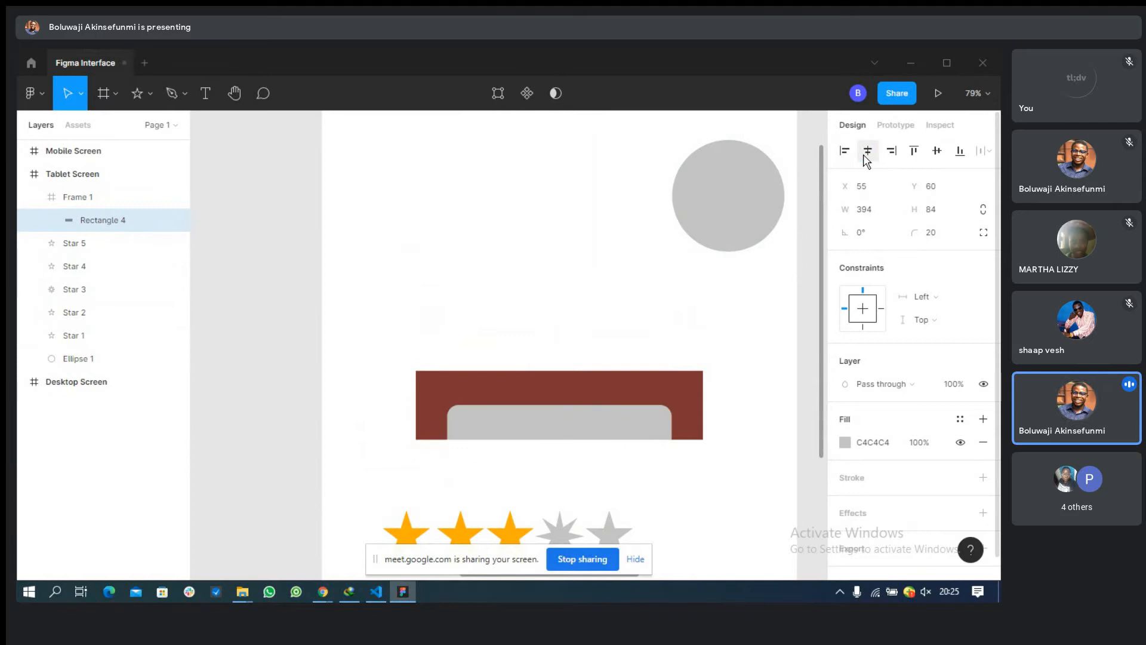
click(895, 156)
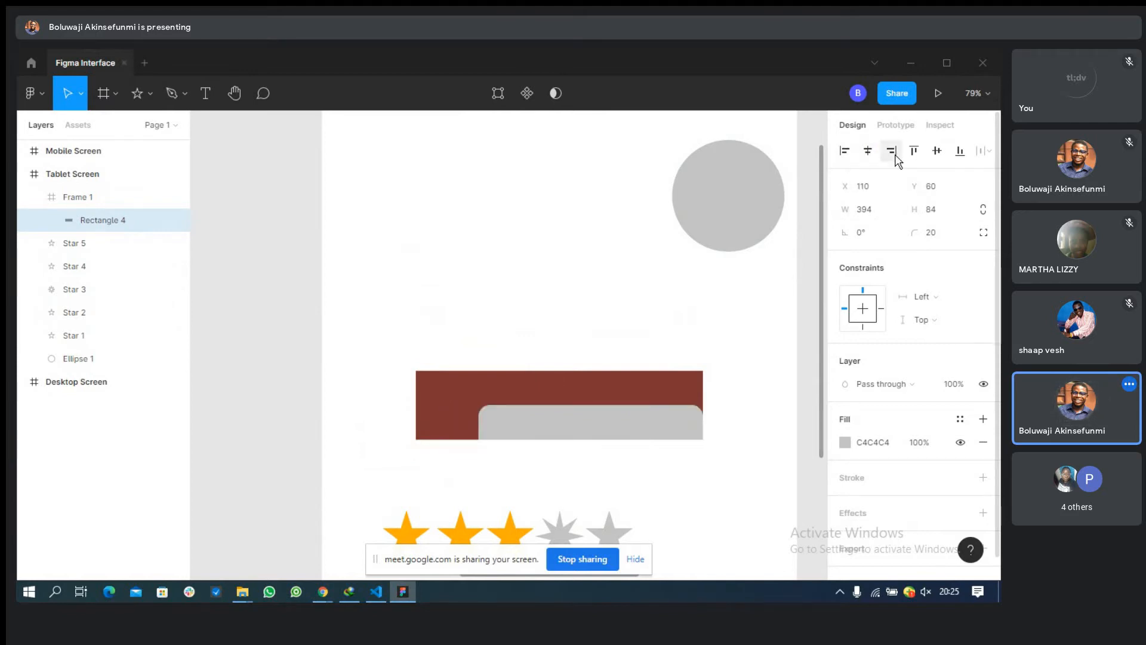
click(935, 156)
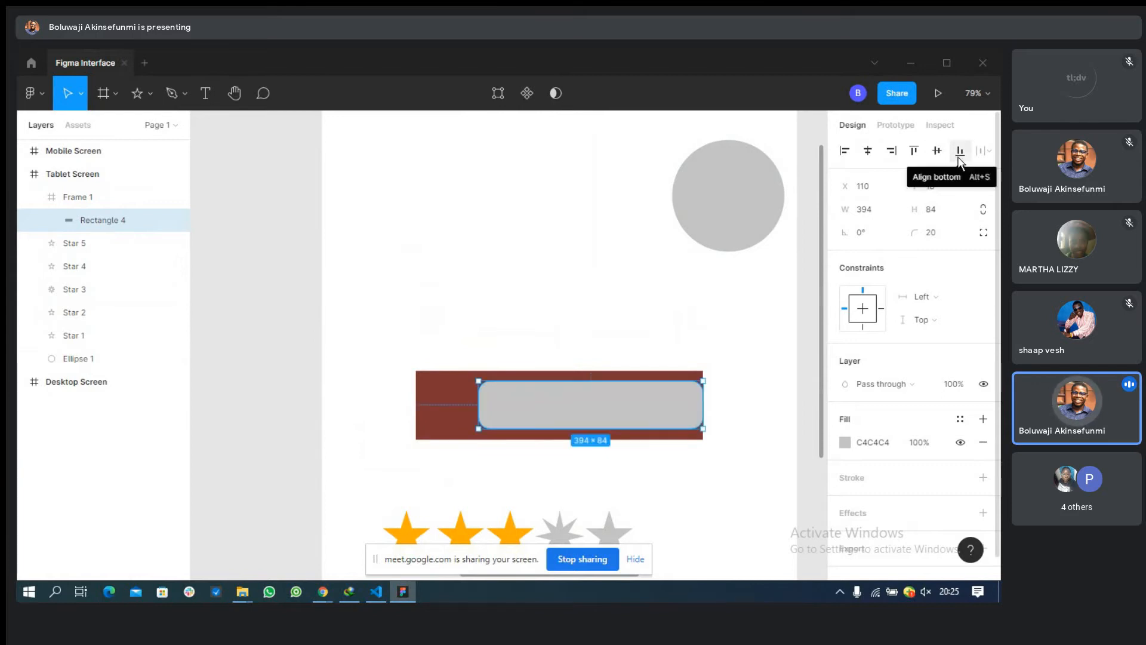
click(960, 156)
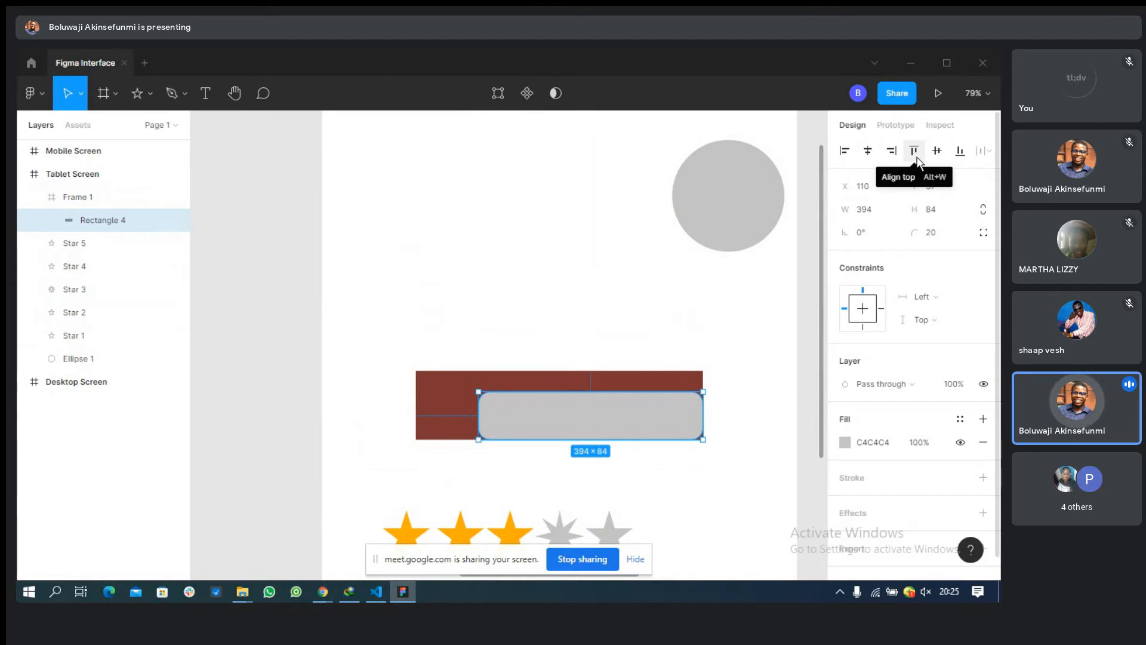
Centre the grey bar horizontally and vertically inside the dark red frame, trying left alignment once before restoring the horizontal centring.
click(868, 151)
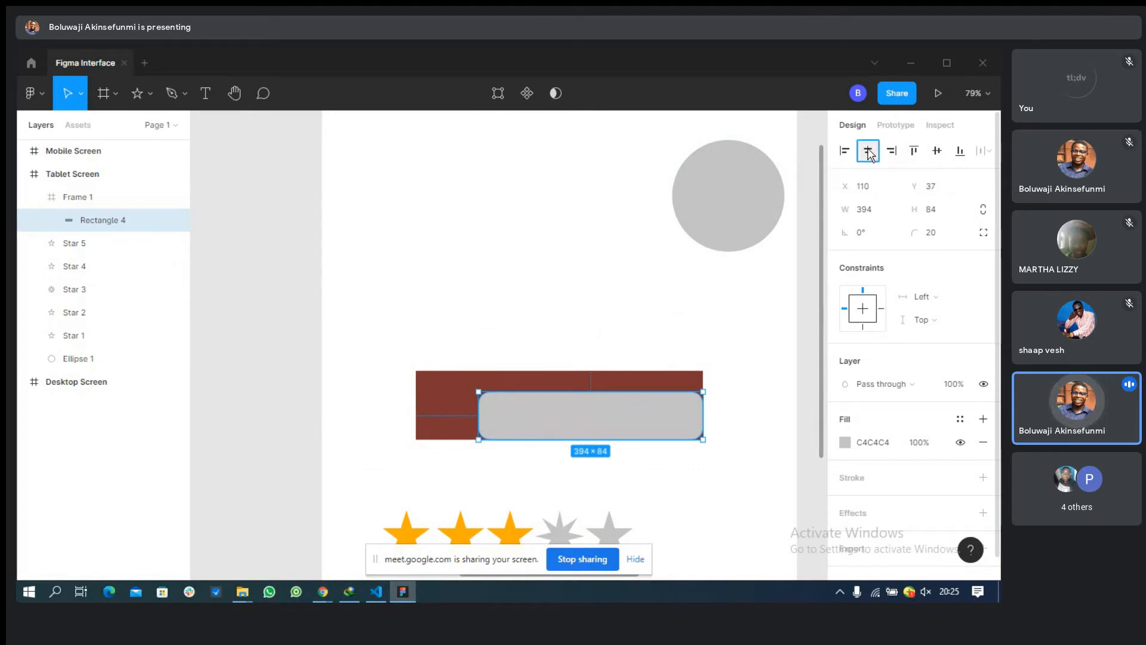
click(937, 151)
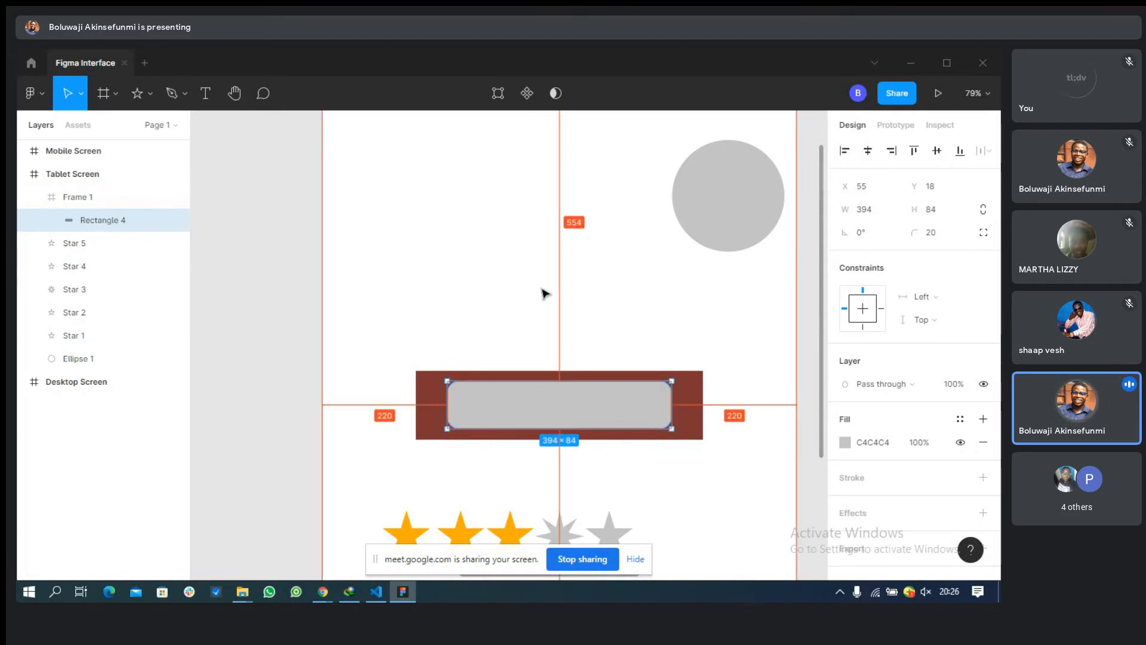
key(alt+a)
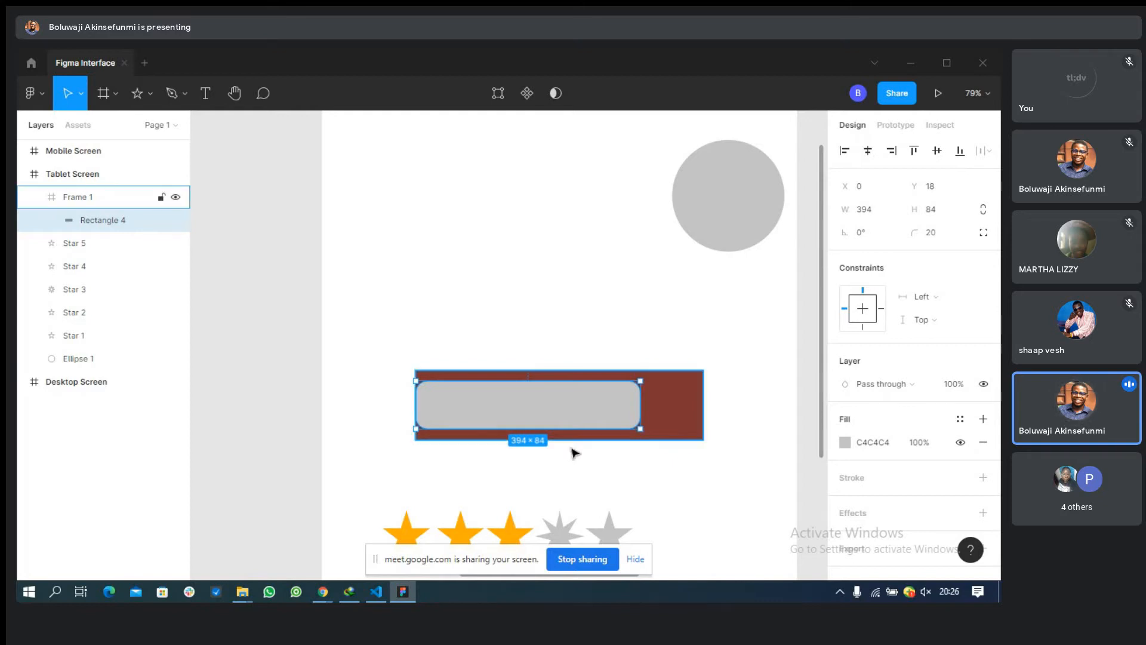
key(alt+h)
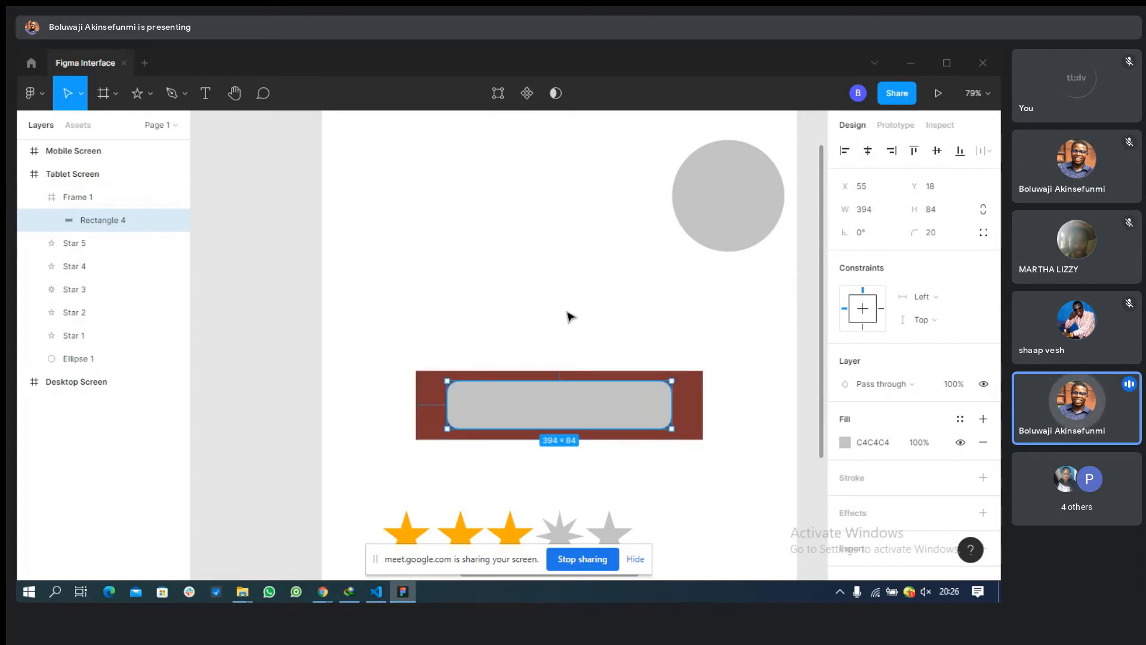
Try an X position of -55 and a rotation on the grey bar, undoing each.
click(868, 194)
click(866, 191)
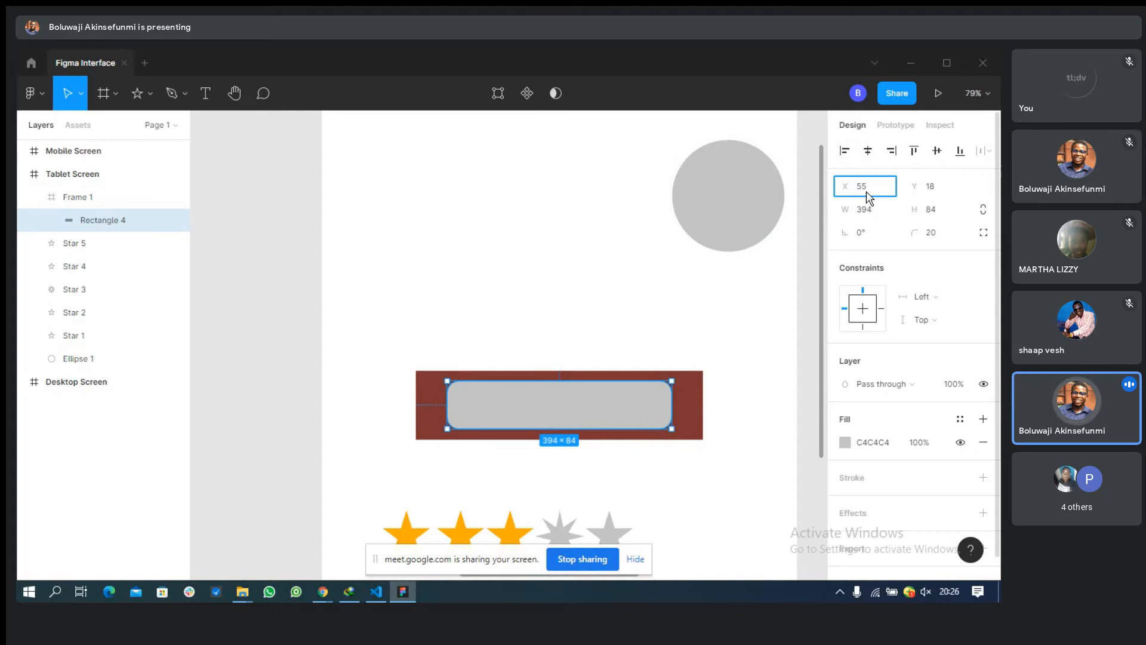
text(-)
key(Return)
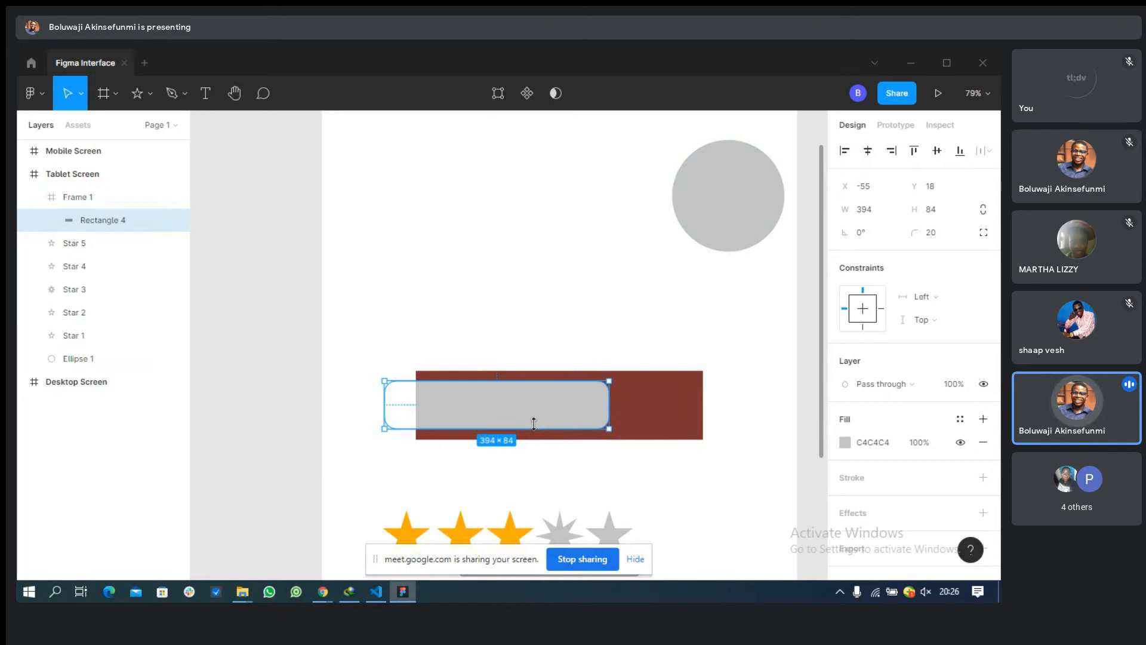
key(ctrl+z)
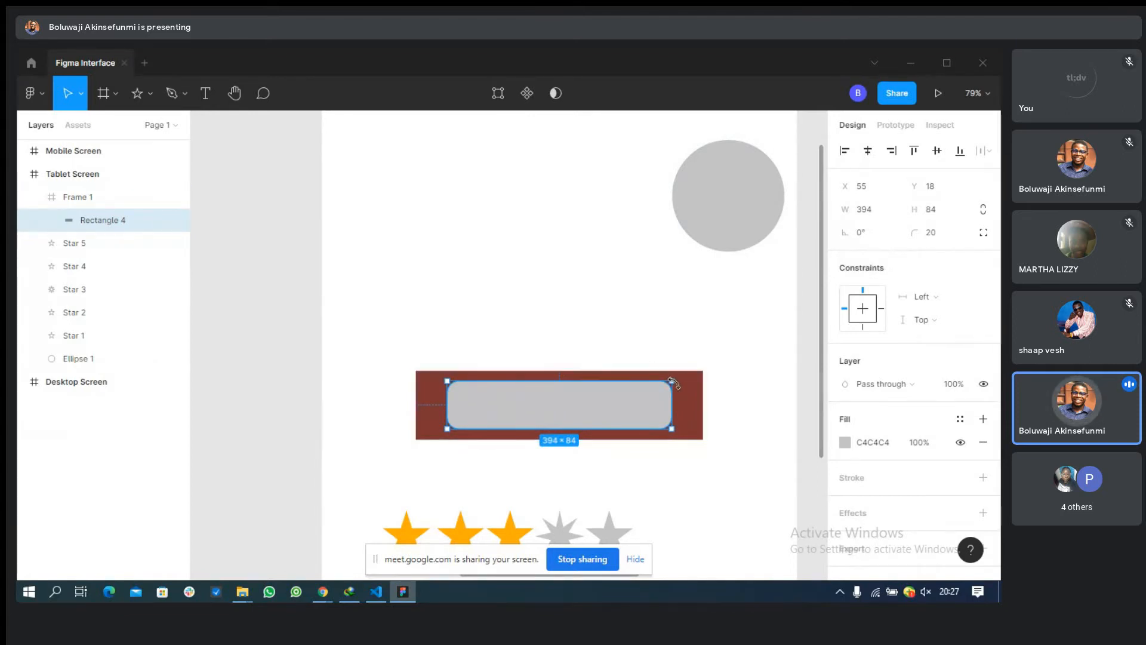
drag(672, 383, 679, 470)
key(ctrl+z)
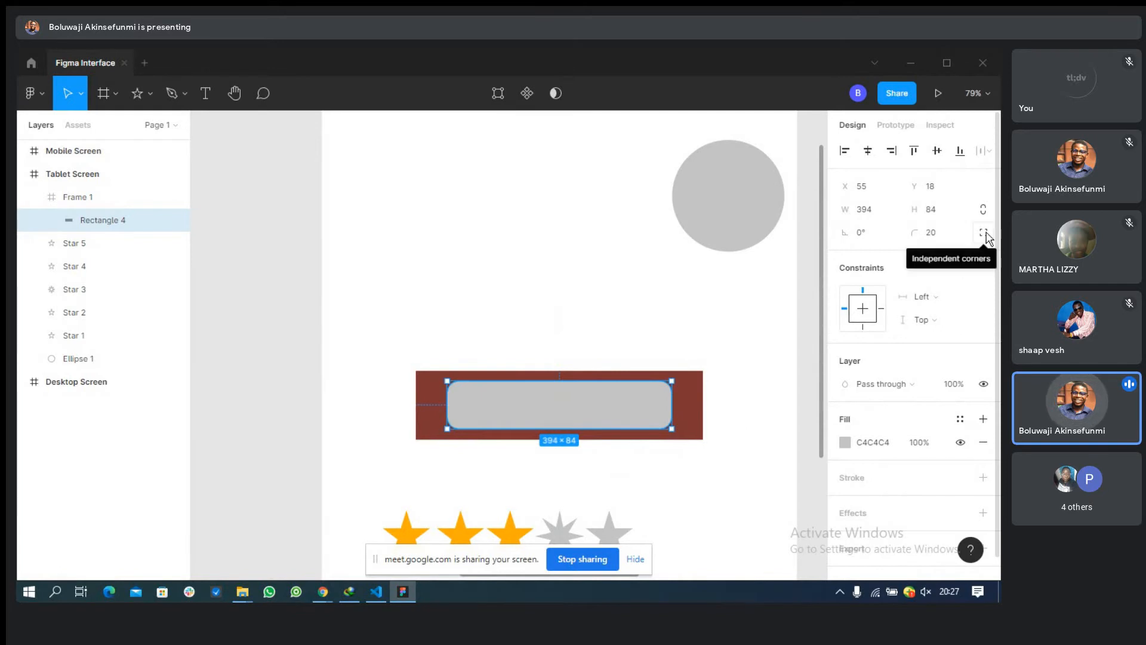
Set the grey bar's overall corner radius to 0.
click(935, 238)
click(691, 323)
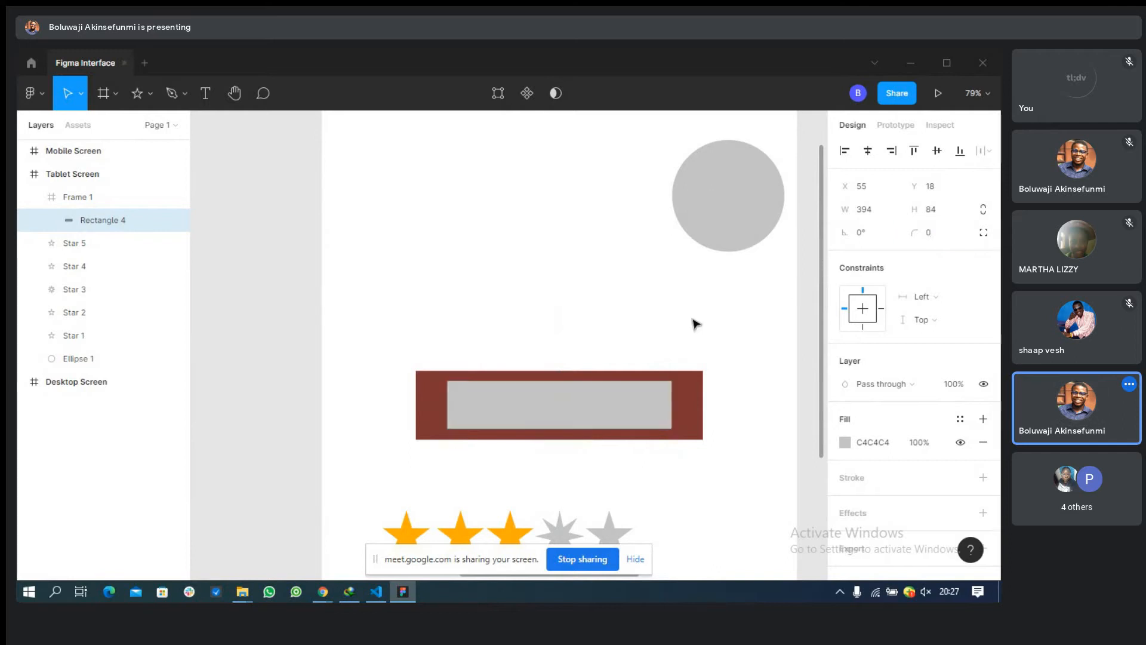
click(669, 391)
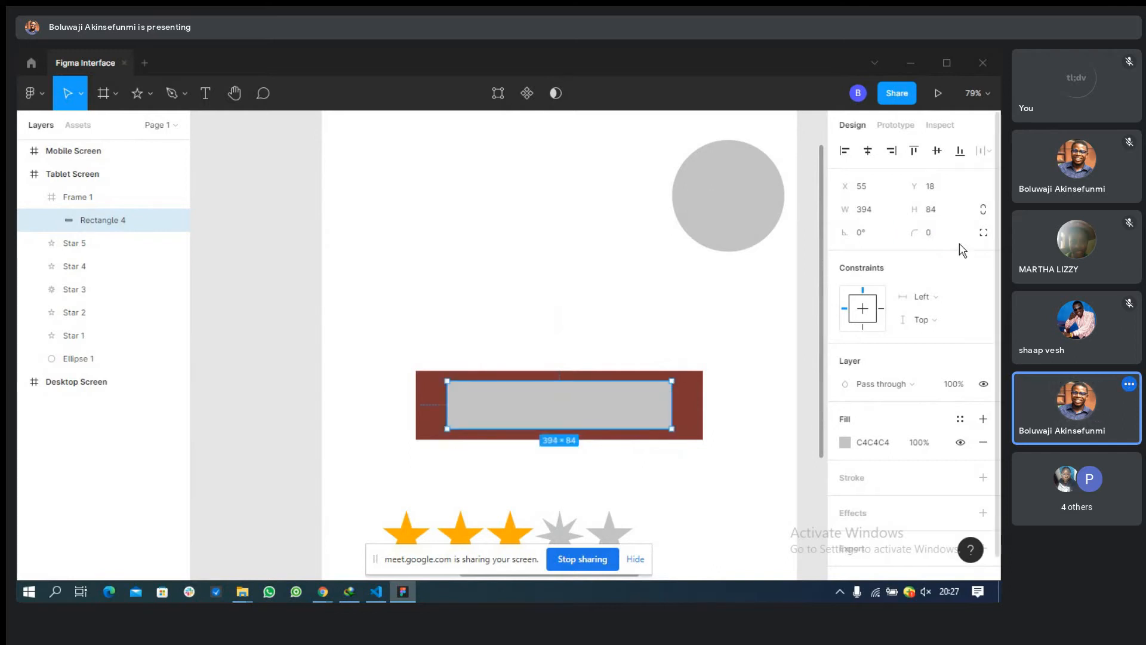
Enable independent corners on the grey bar and set only its bottom-left corner radius to 20.
click(985, 233)
click(929, 256)
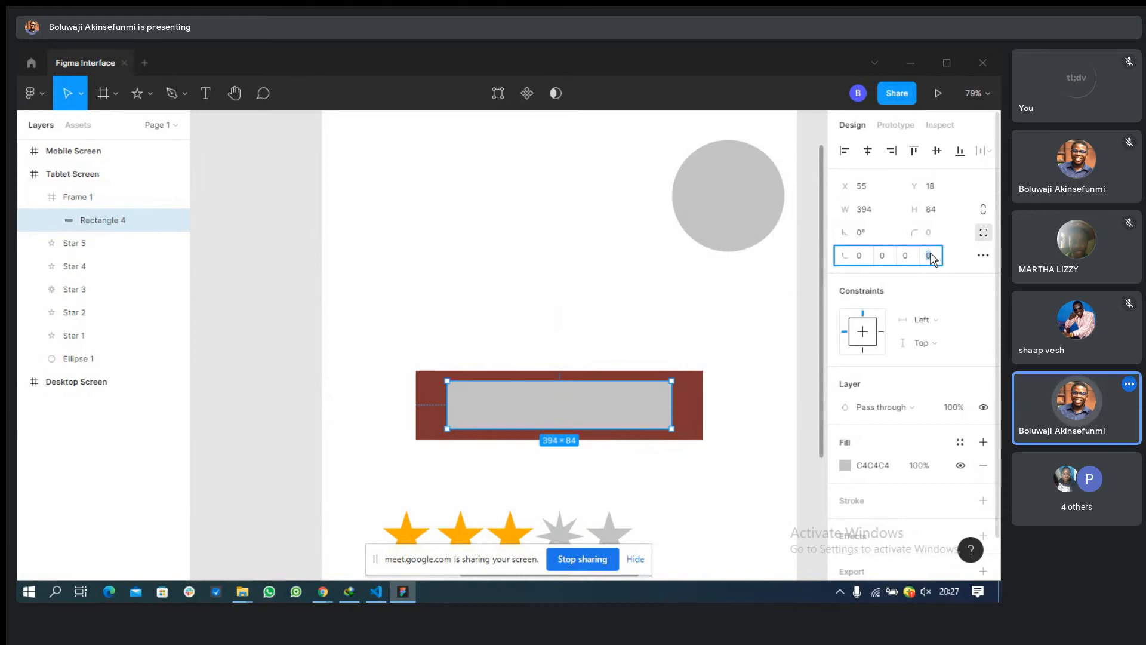
text(20)
key(Return)
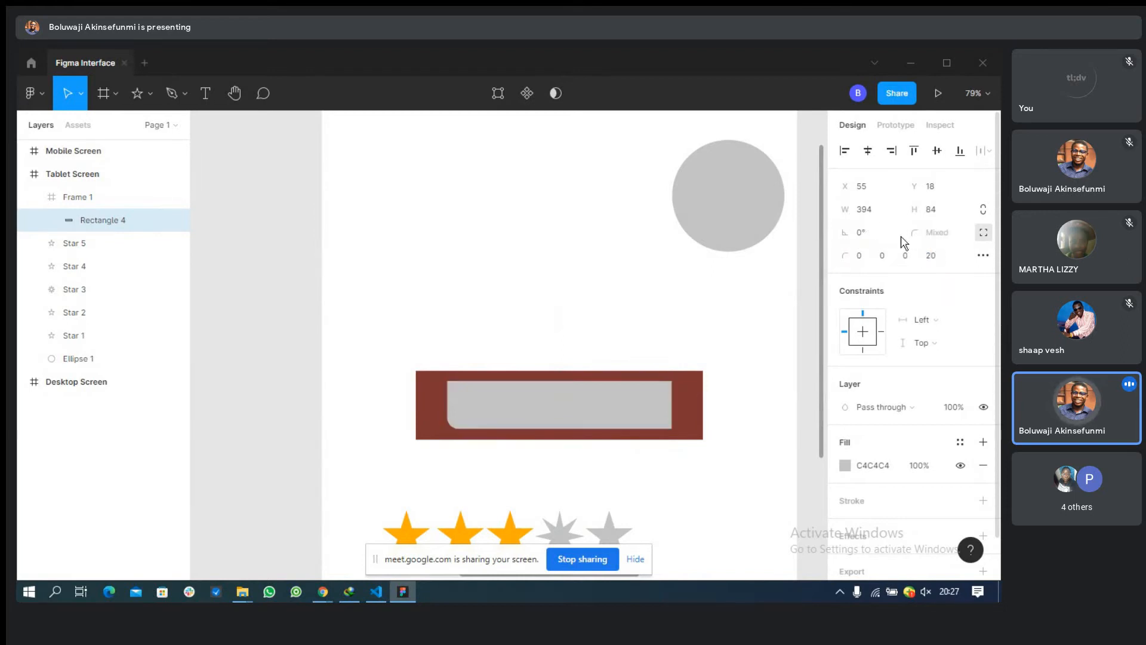
Try a top-left corner radius of 20 on the grey bar, returning it to 0.
click(856, 255)
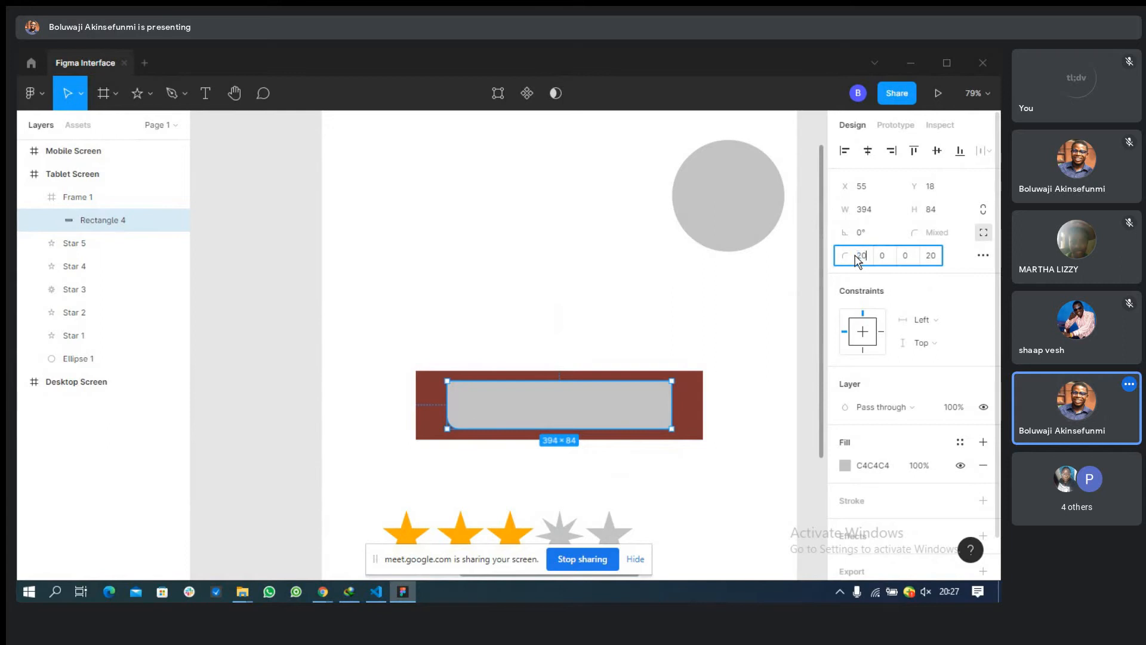
key(Return)
click(861, 262)
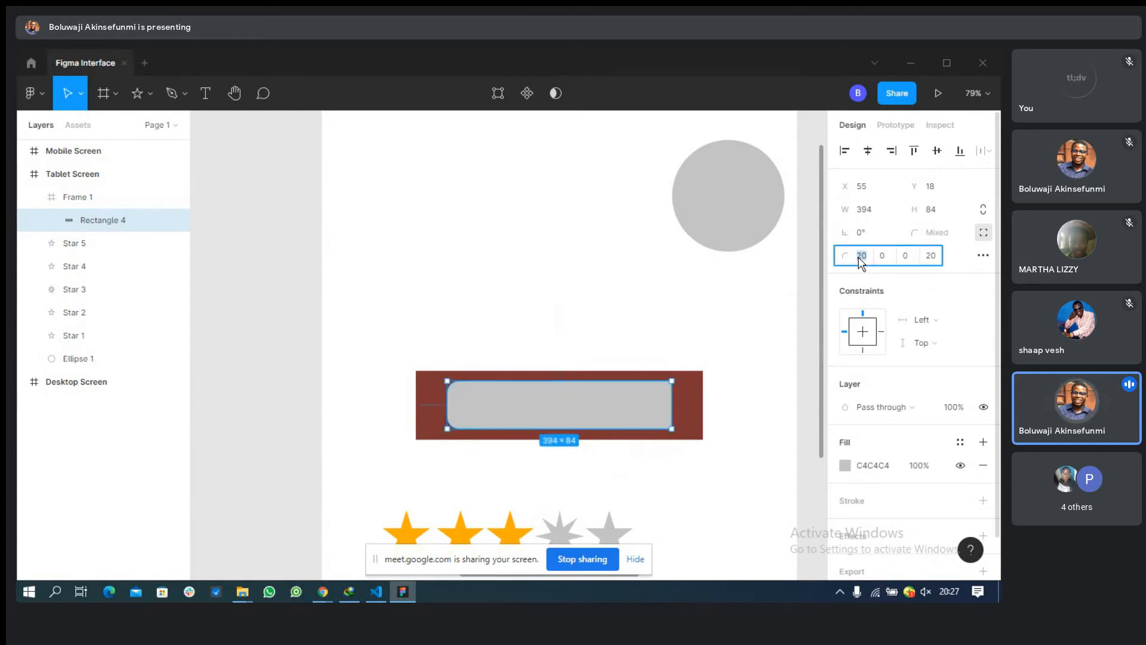
key(Return)
Set the grey bar's top-right corner radius to 20 and enable independent corners on the dark red frame.
click(882, 258)
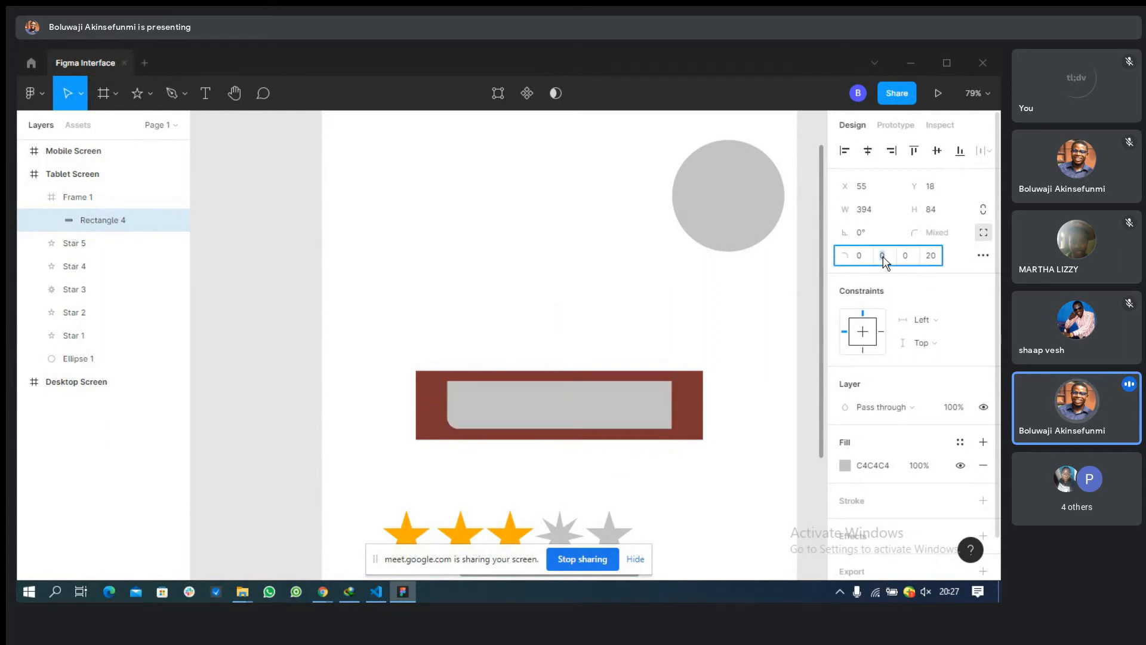
text(20)
key(Return)
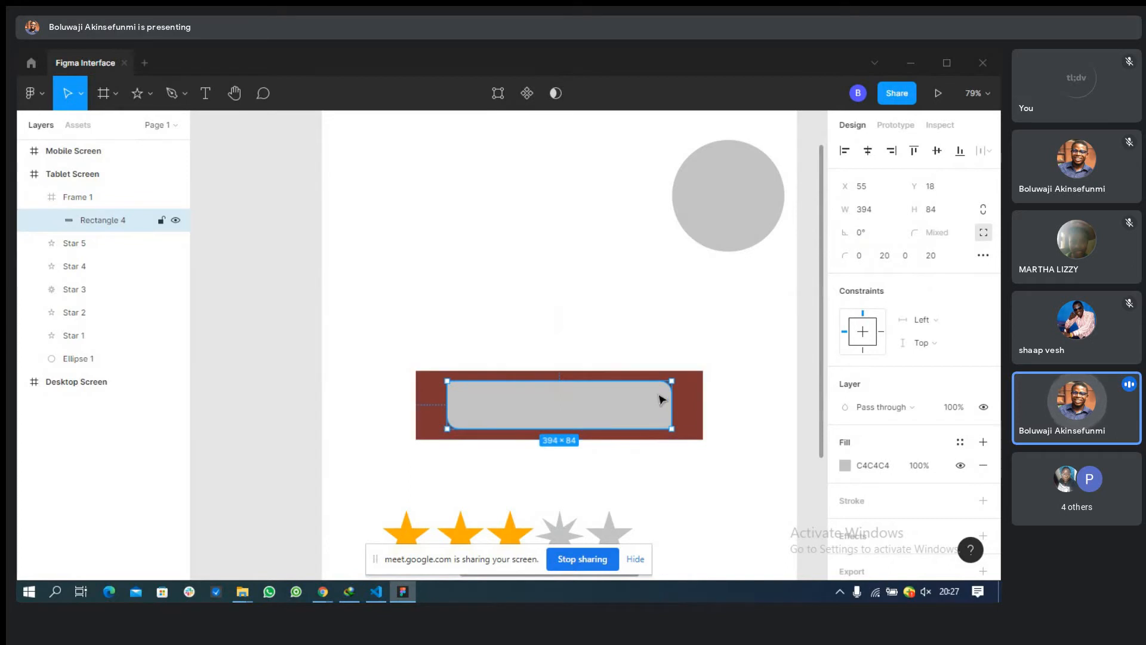
click(693, 400)
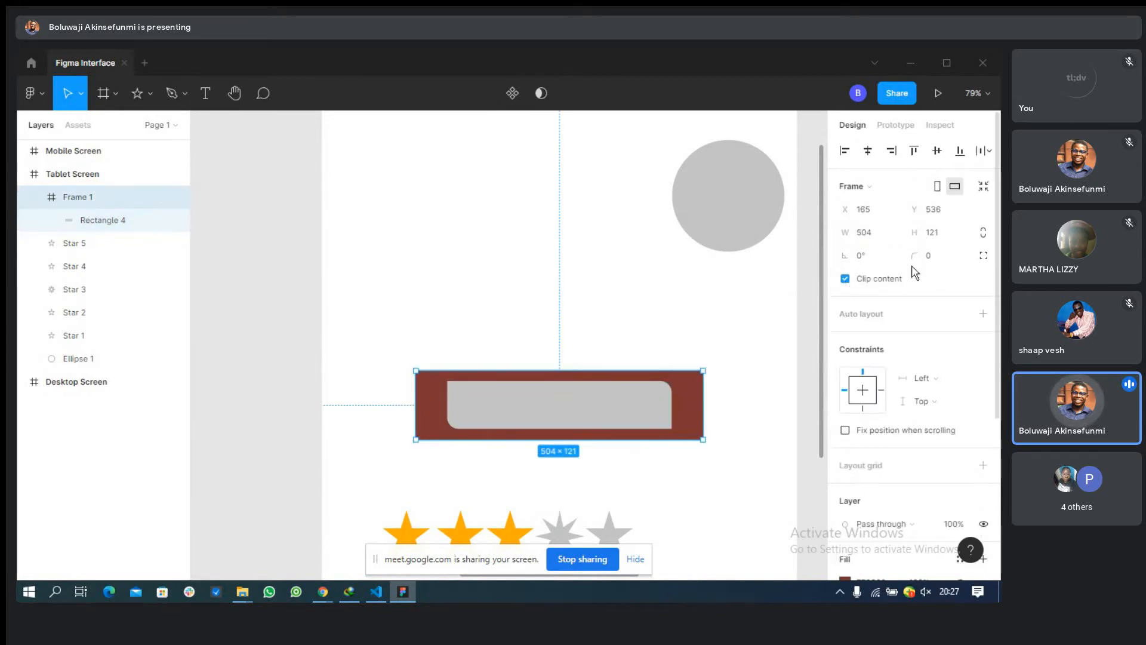
click(983, 256)
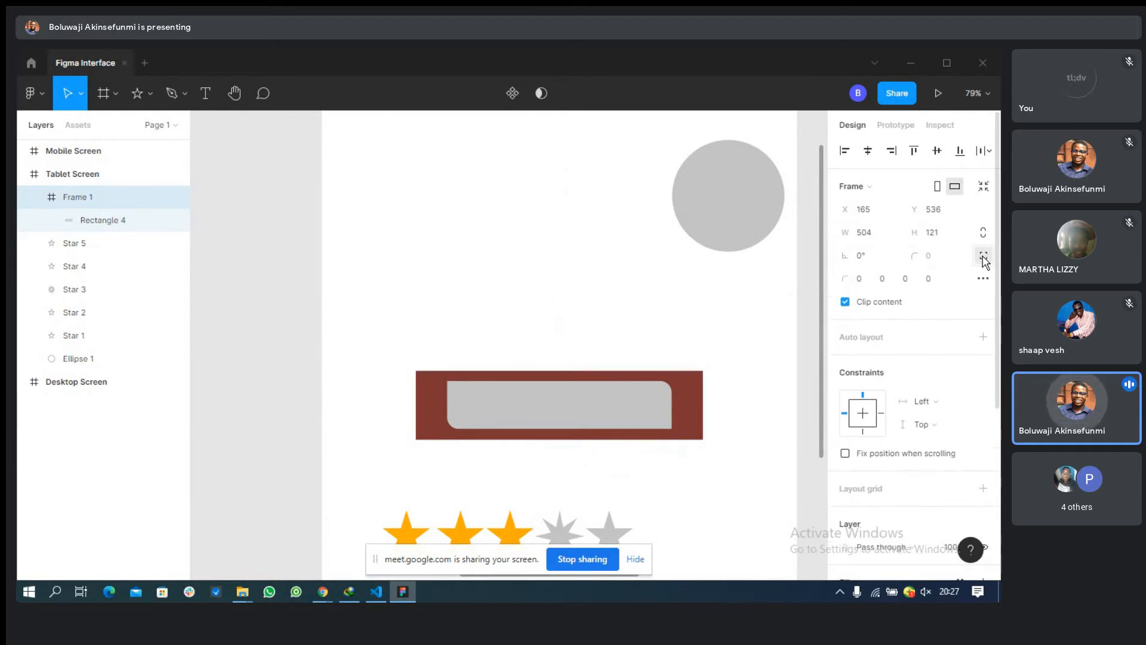
Set both the horizontal and vertical constraints of the grey bar to Scale.
click(585, 403)
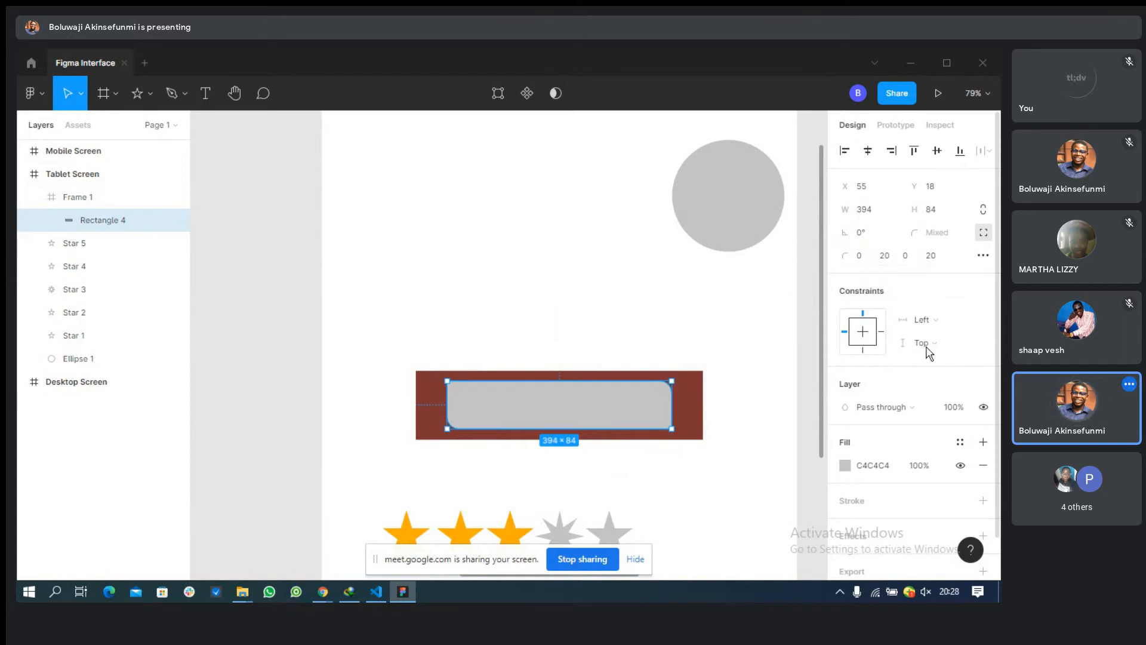
scroll(912, 272, down, 1)
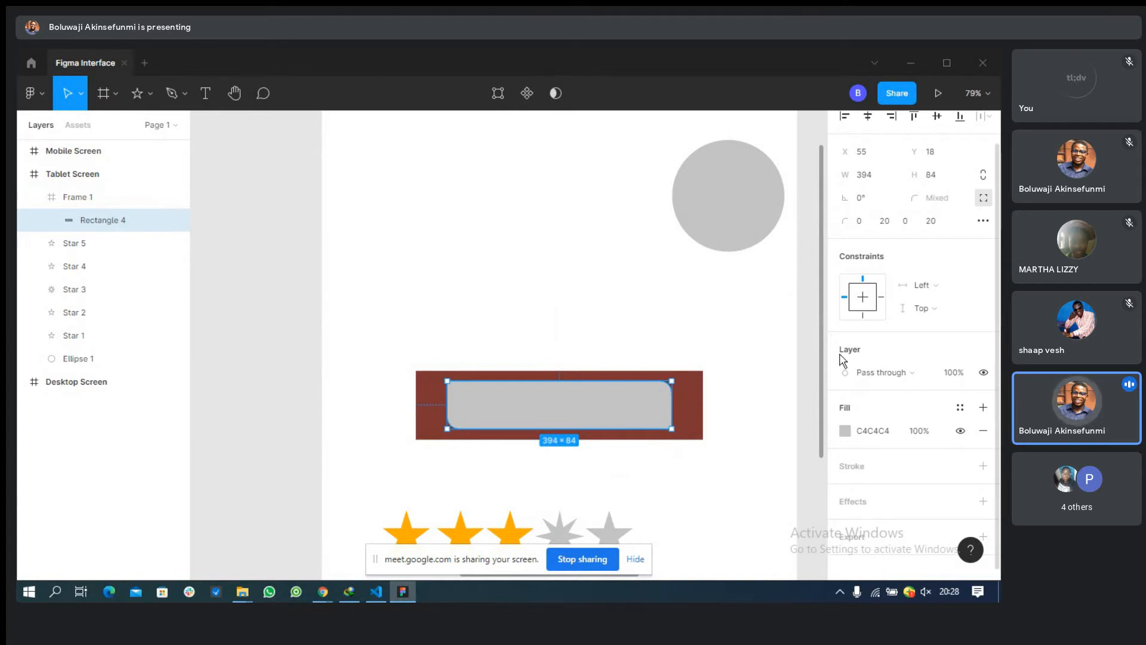
click(941, 296)
click(923, 357)
click(928, 309)
click(929, 373)
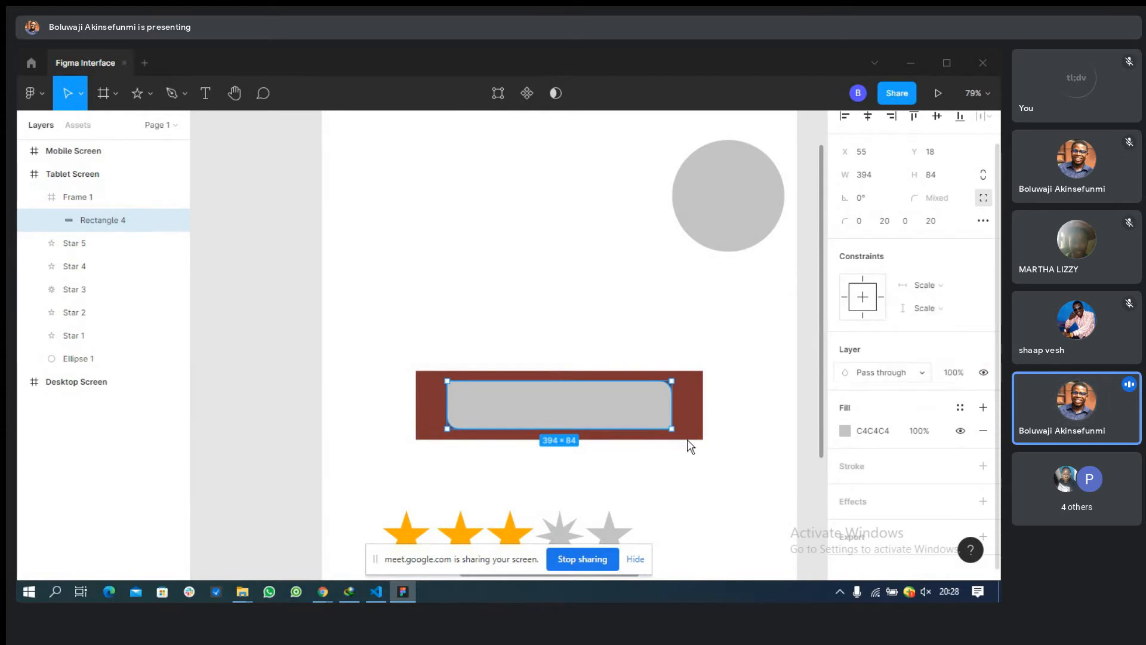
Resize the dark red frame from its lower-right corner, first to about 632 × 235 and back down to about 549 × 151.
click(696, 437)
drag(702, 440, 776, 506)
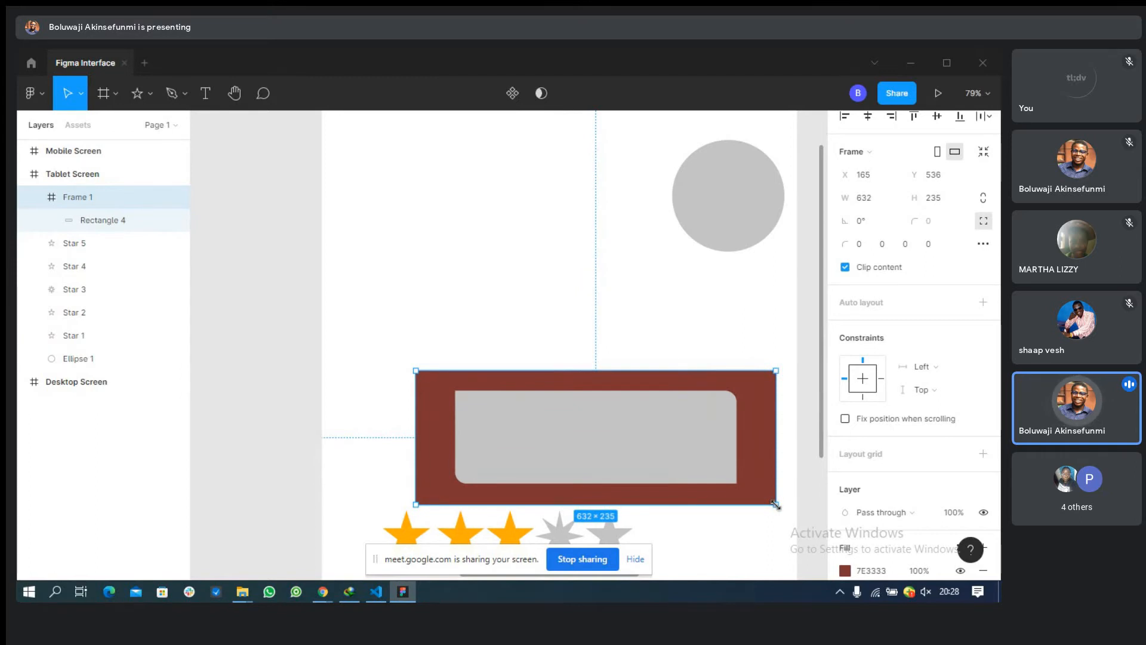
drag(776, 506, 728, 459)
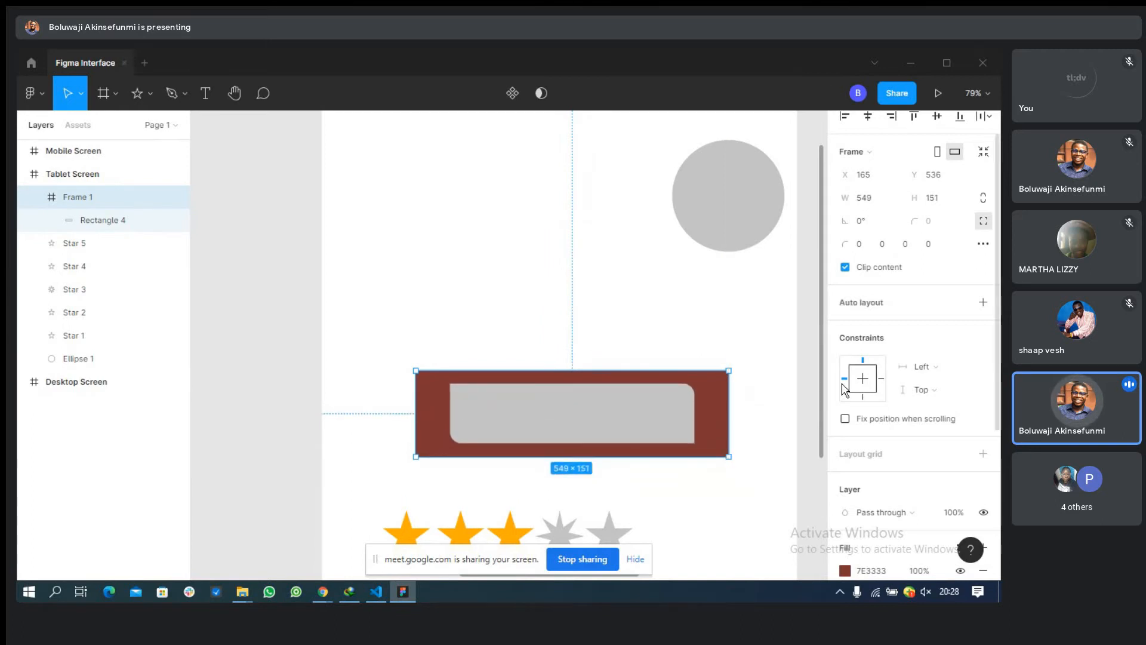
Try the Color burn blend mode on the dark red frame, restore Pass through, and review the other blend modes.
scroll(963, 345, down, 3)
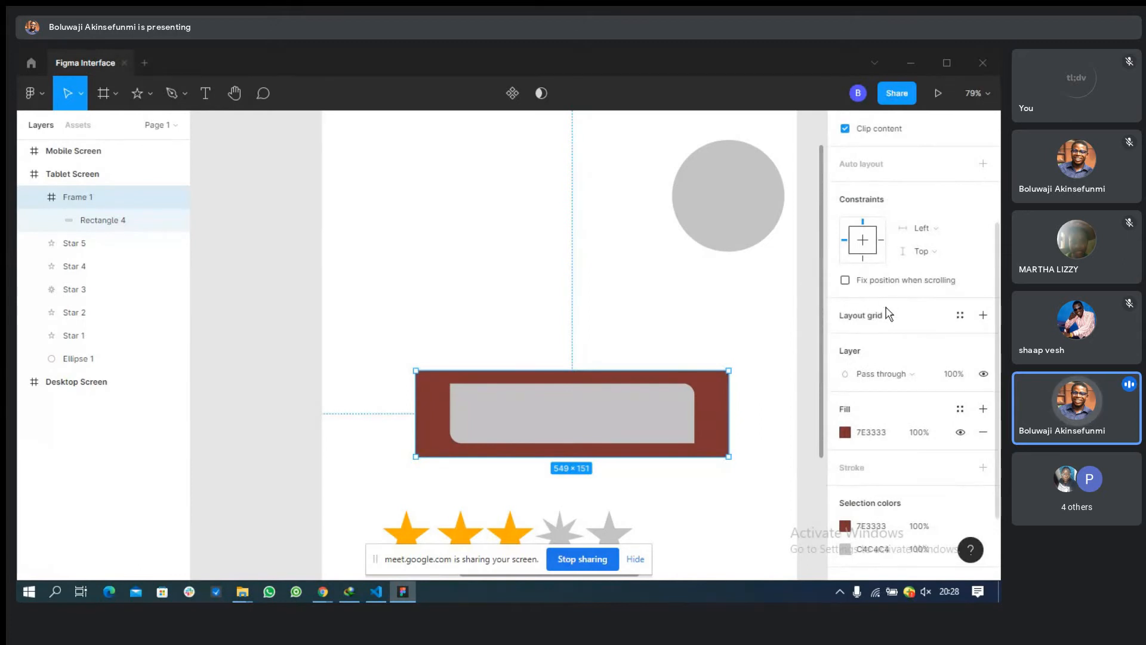
scroll(924, 338, down, 1)
scroll(924, 338, down, 2)
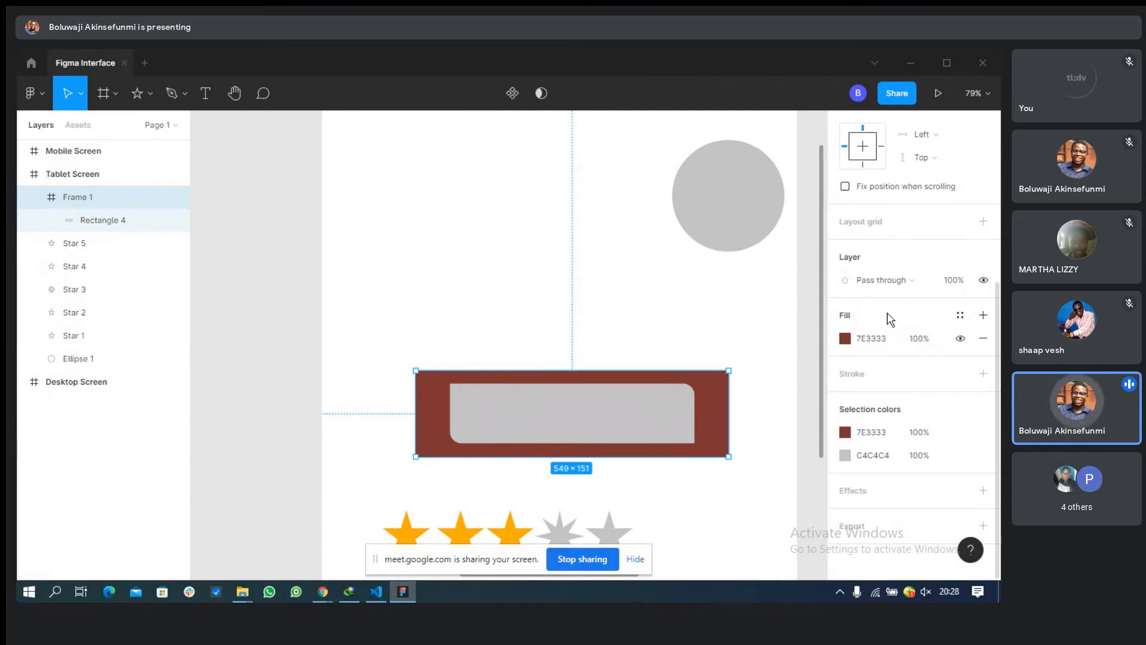
click(919, 280)
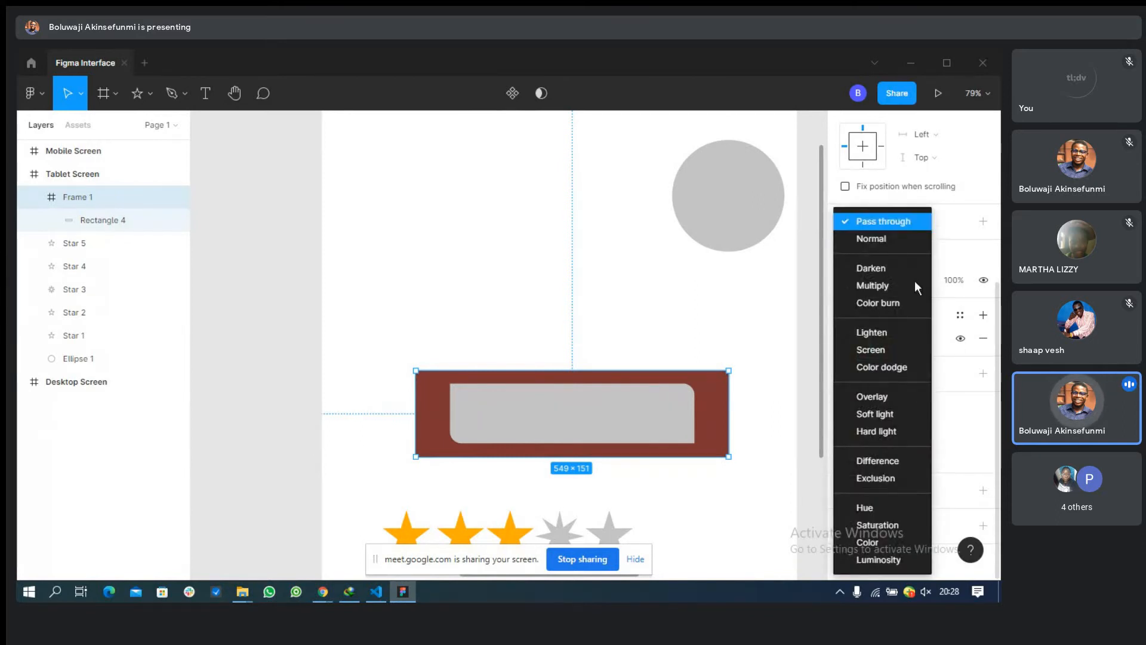
click(876, 306)
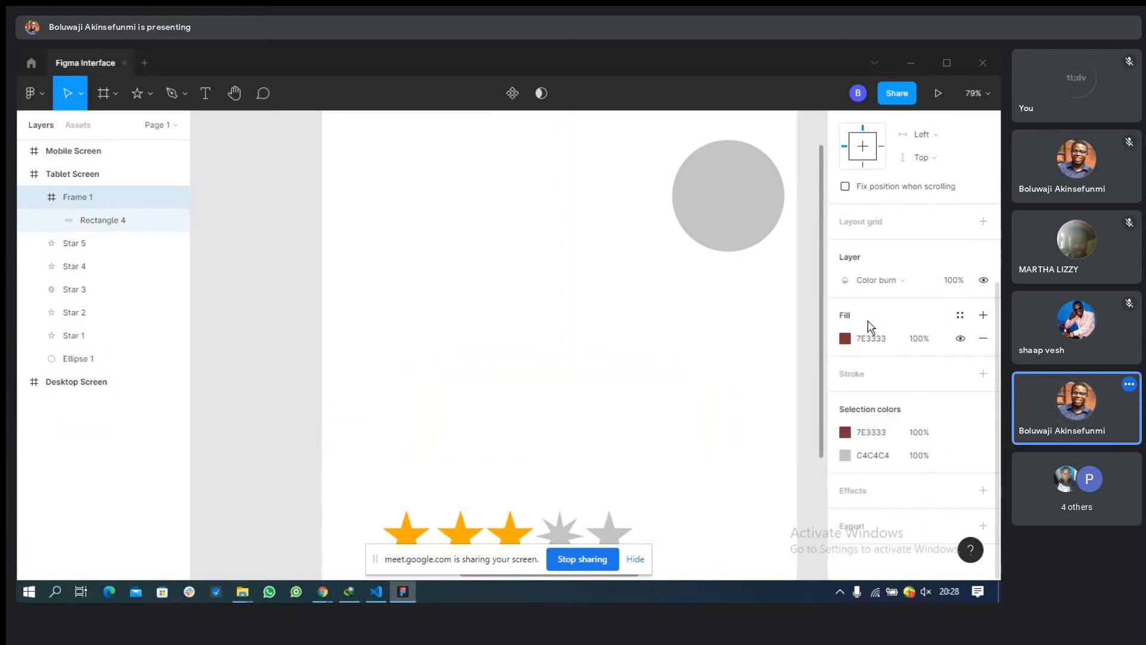
click(887, 285)
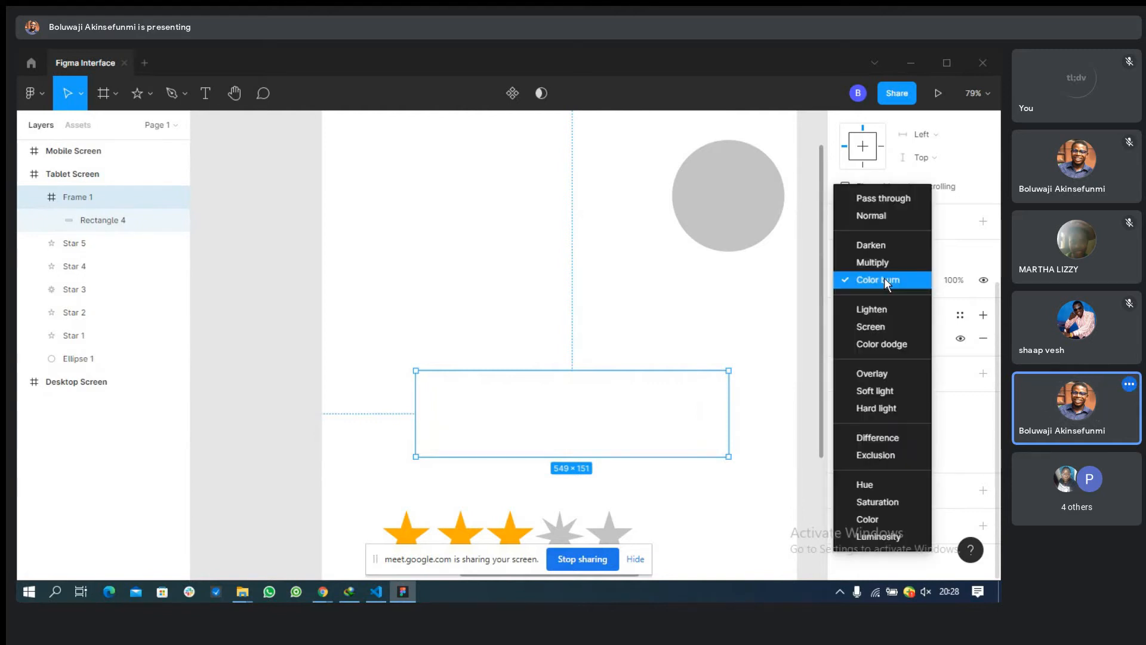
click(880, 200)
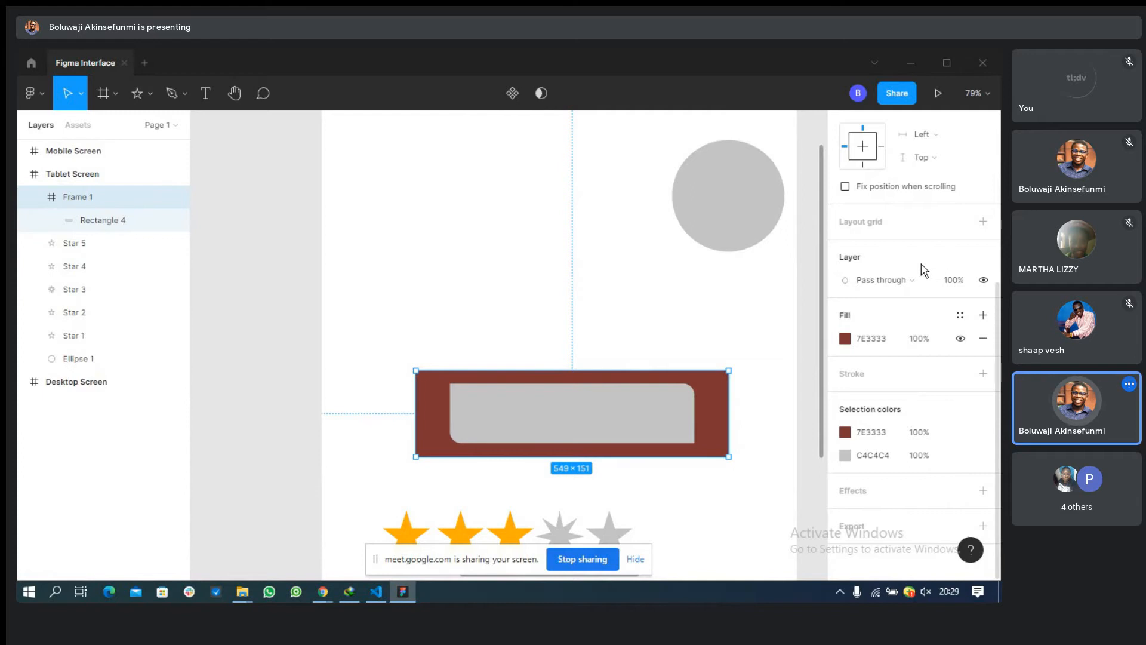
click(915, 285)
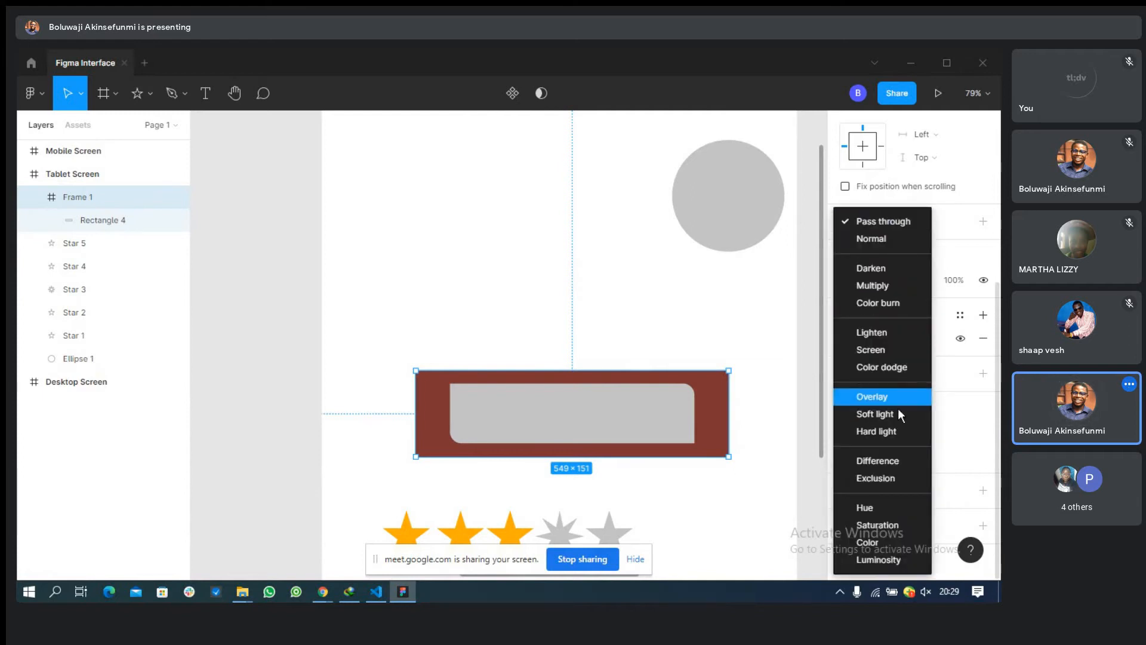
click(975, 265)
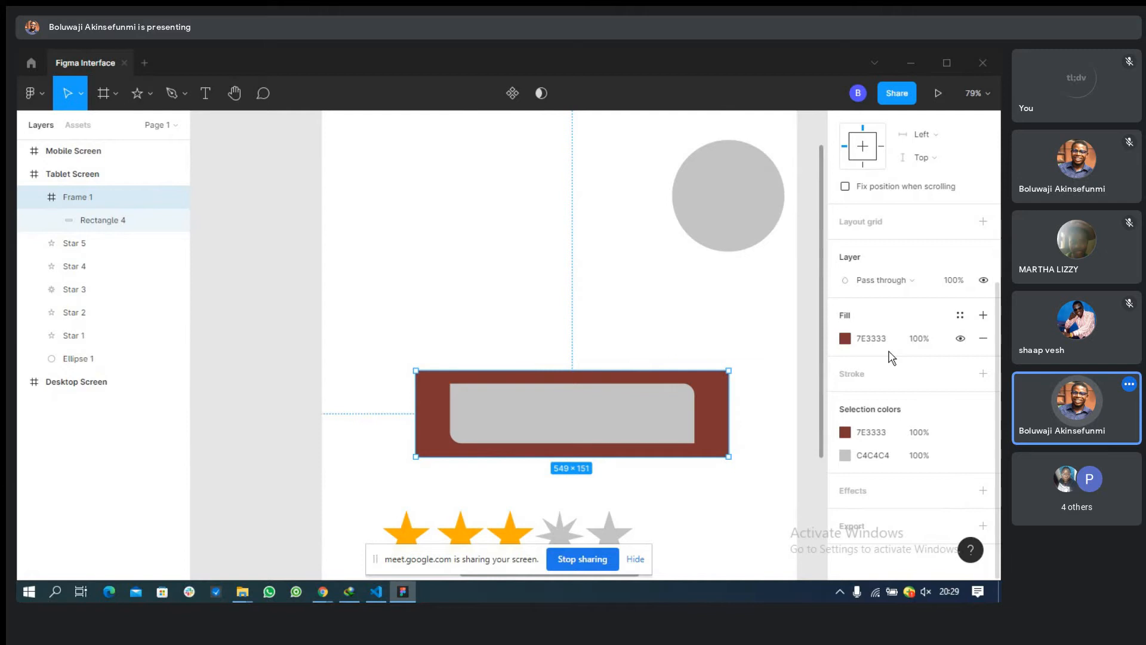
Brighten the frame's fill to CA4242, trying the yellow-green hue B7CA42 and a lower opacity before restoring the red at 100%.
click(851, 339)
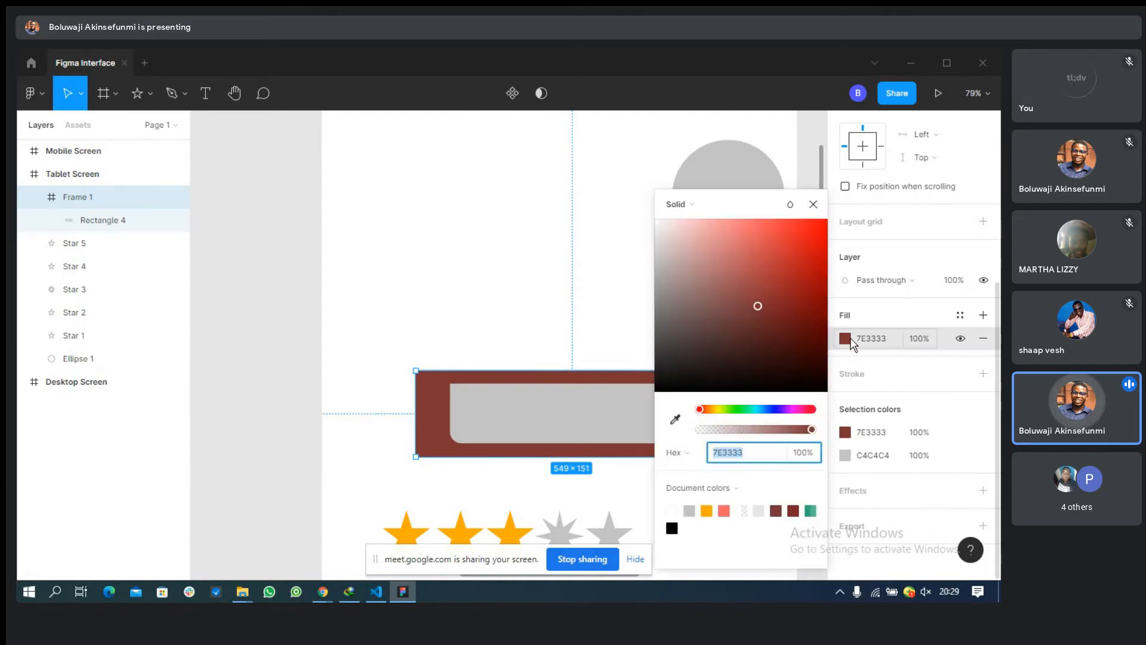
drag(774, 303, 771, 255)
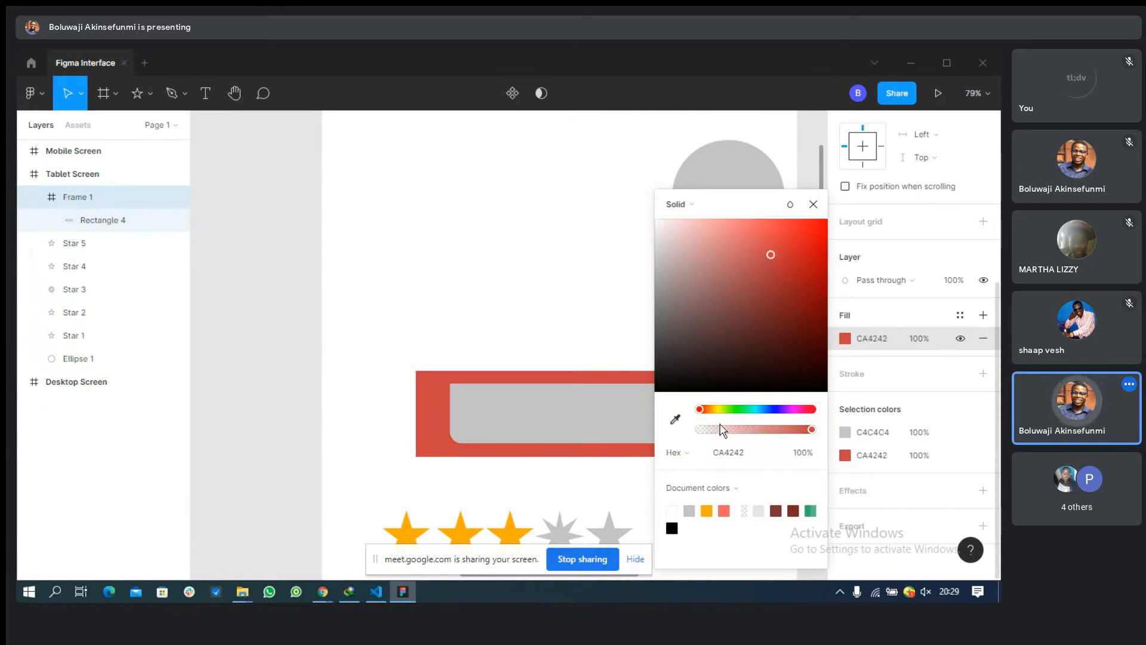
mouse_move(704, 409)
mouse_down()
mouse_move(827, 411)
mouse_move(663, 406)
mouse_move(830, 415)
mouse_move(709, 415)
mouse_move(724, 416)
mouse_up()
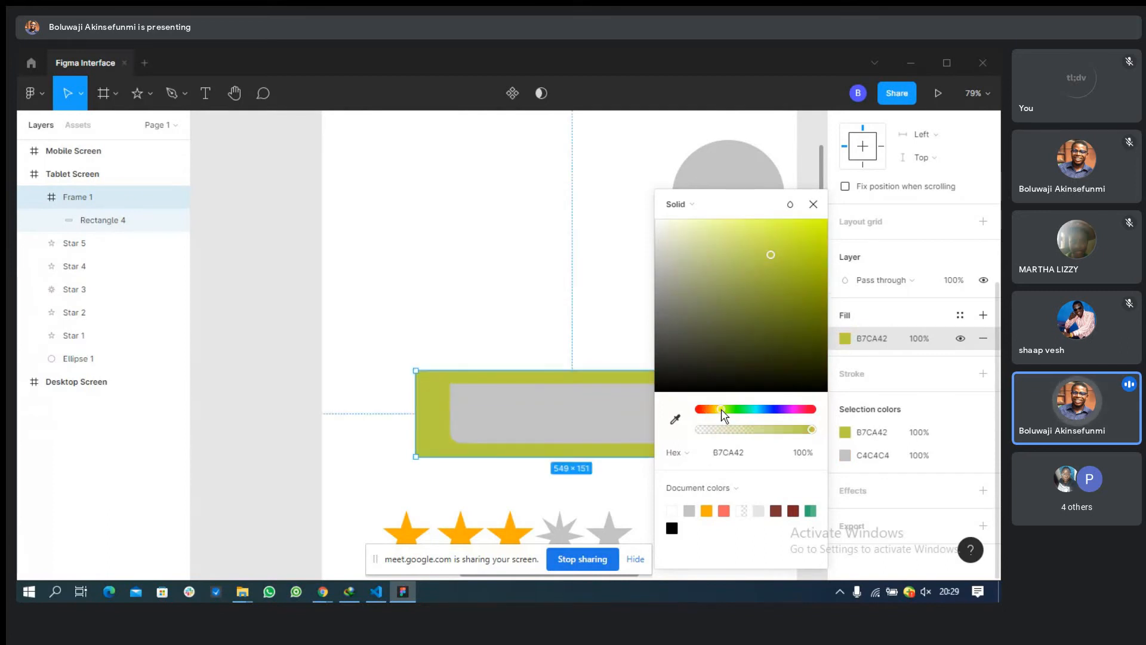
click(757, 429)
drag(759, 433, 820, 409)
drag(756, 430, 831, 445)
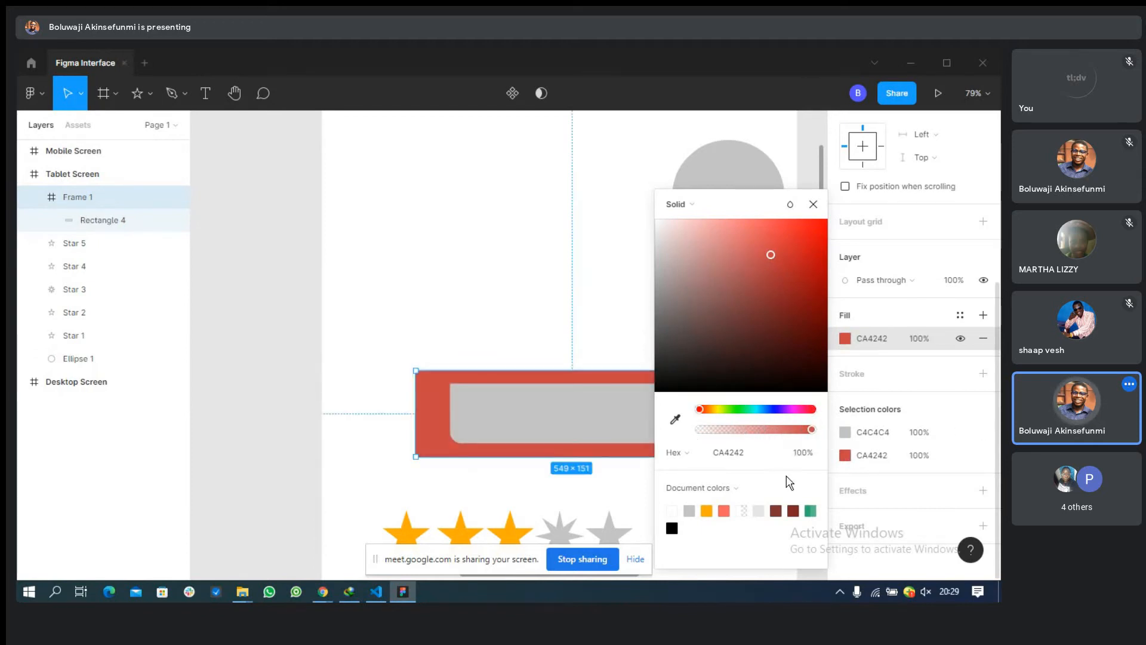
Switch the fill's colour format from Hex to CSS, review the remaining formats, and close the colour picker.
click(696, 455)
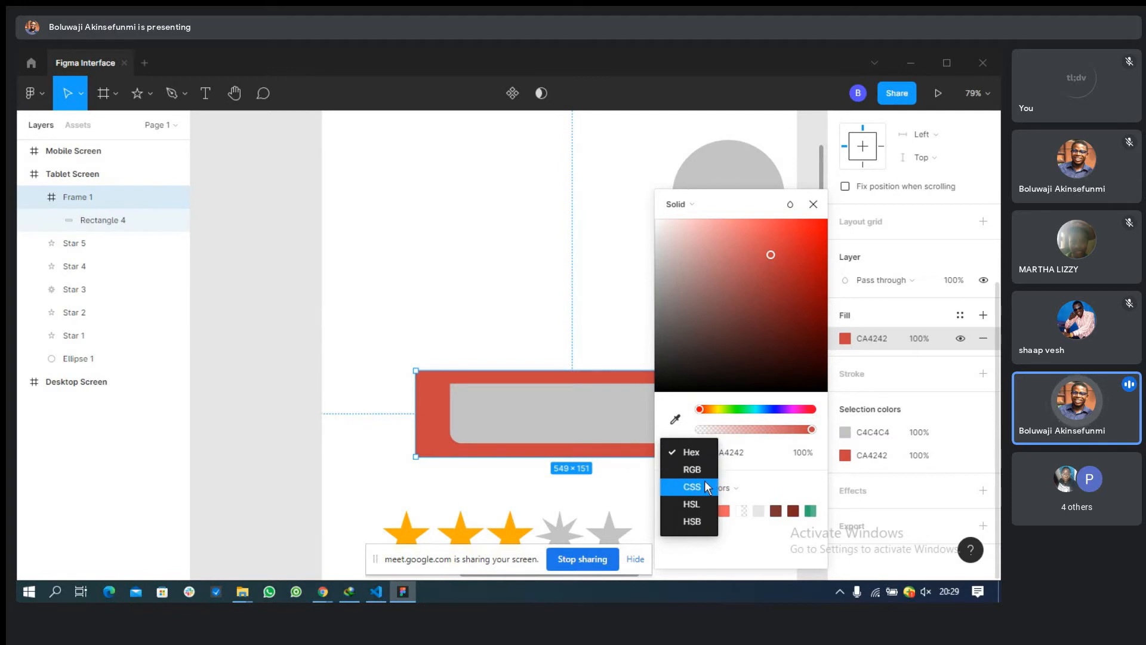
click(704, 482)
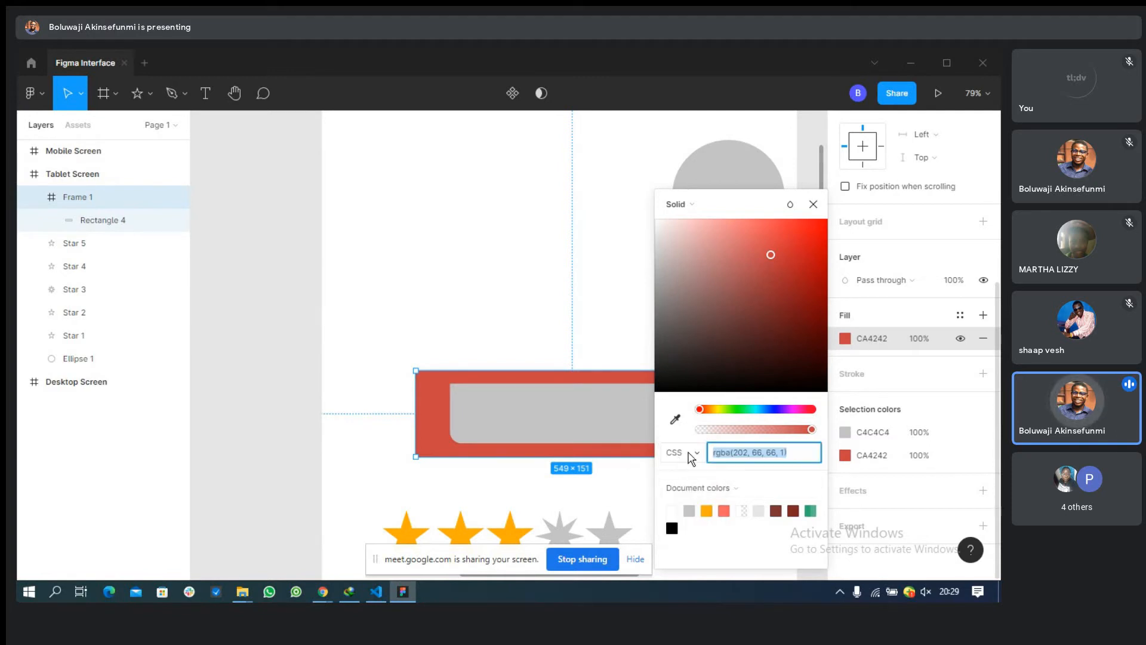
click(688, 457)
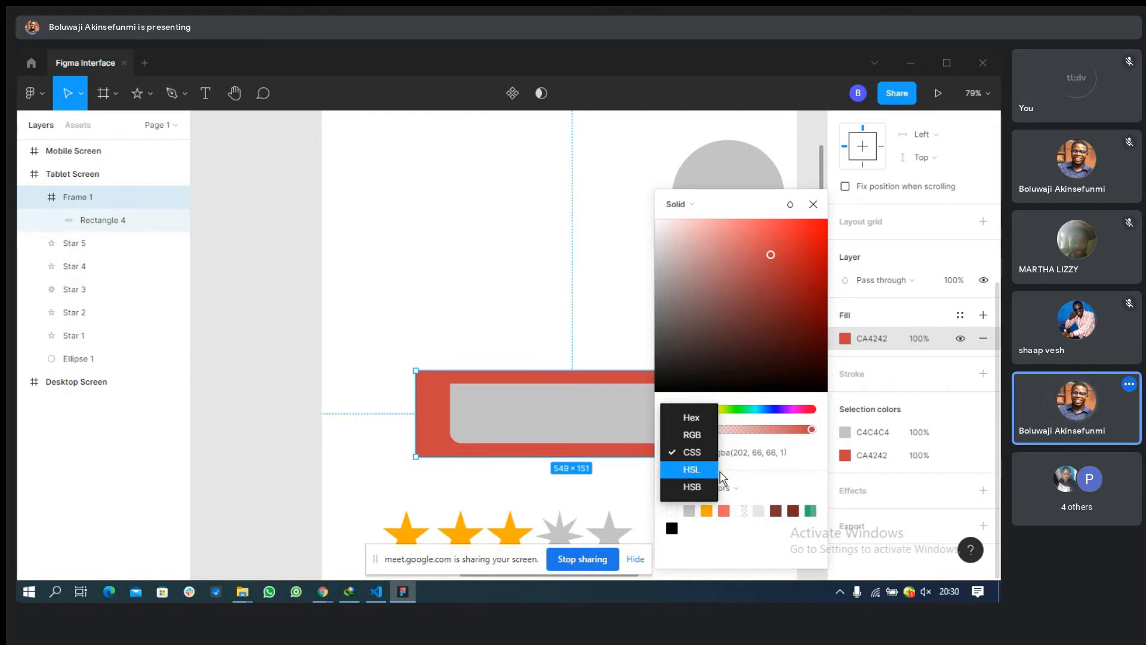
key(Escape)
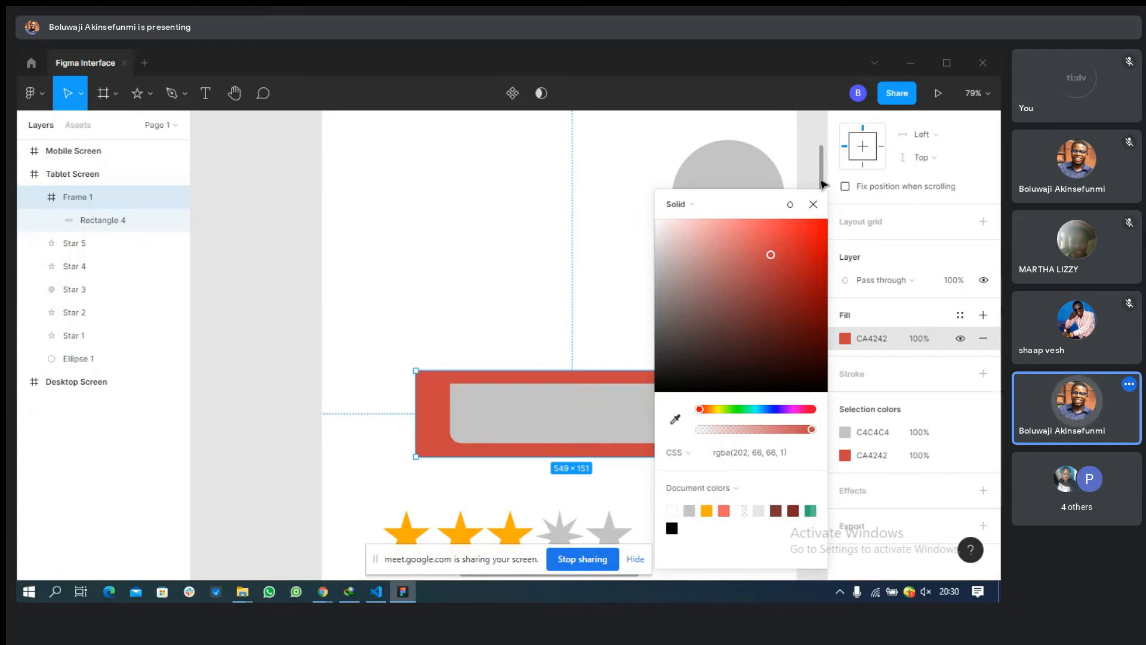
click(814, 205)
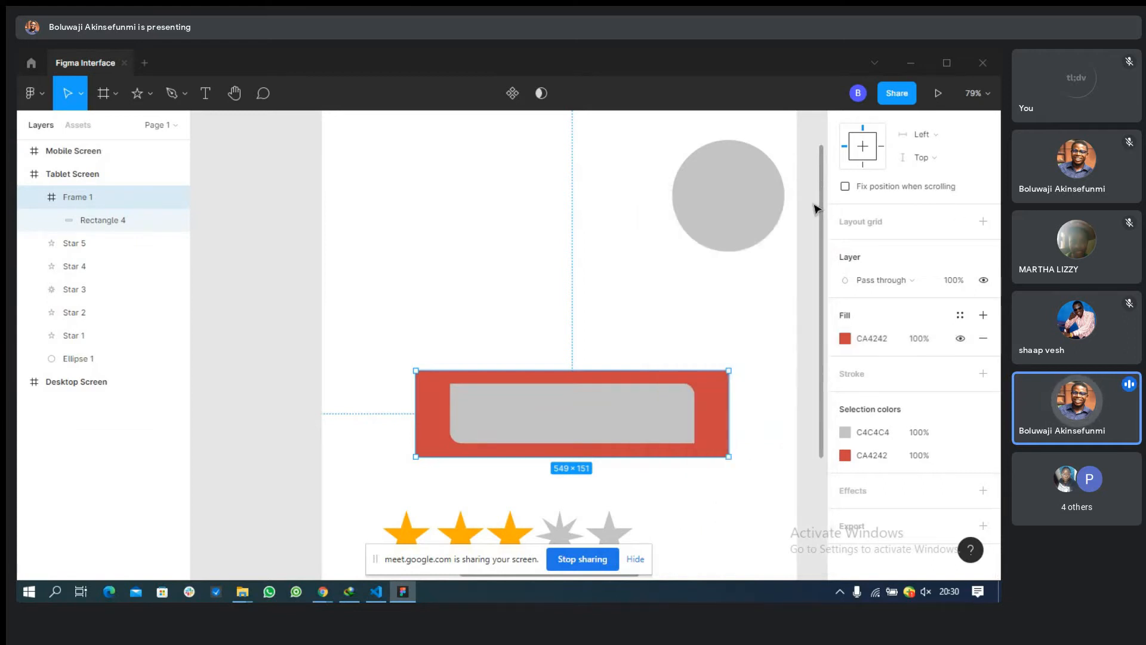
Remove the red frame's fill and add a new solid fill in dark red 921E1E, keeping the frame visible.
double_click(978, 336)
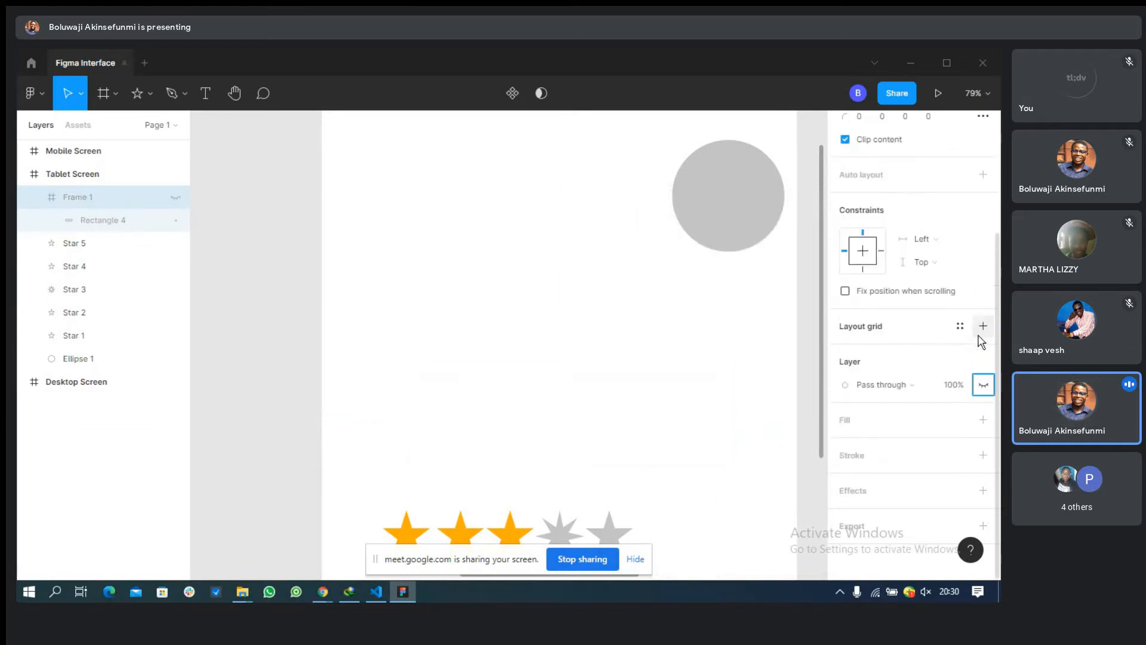
click(986, 388)
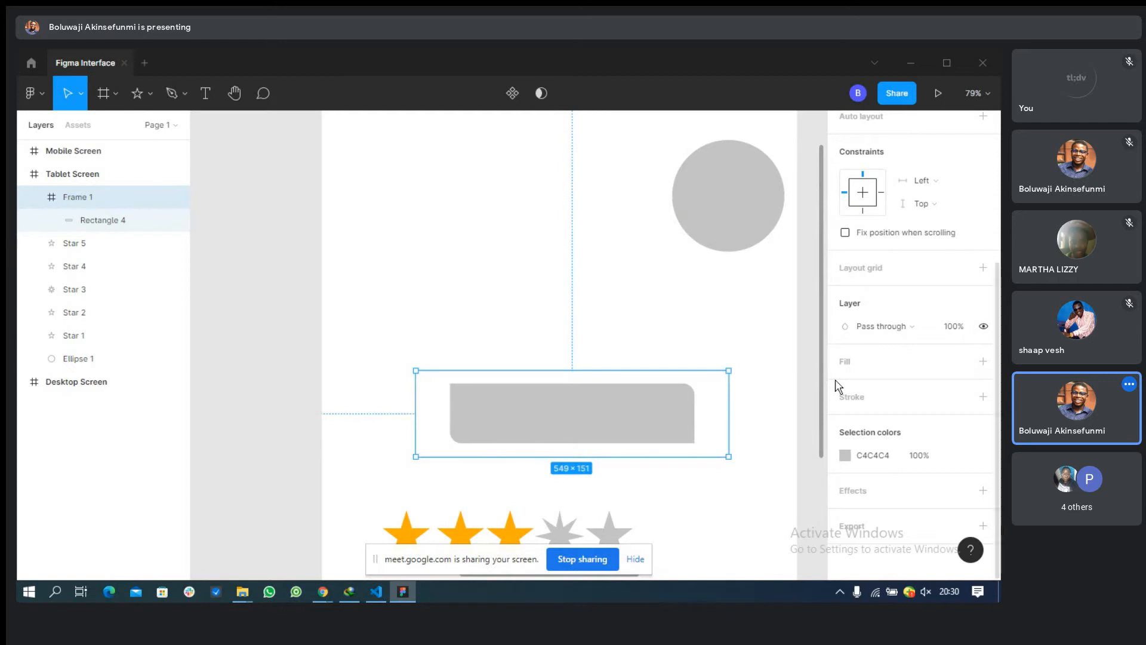
click(890, 362)
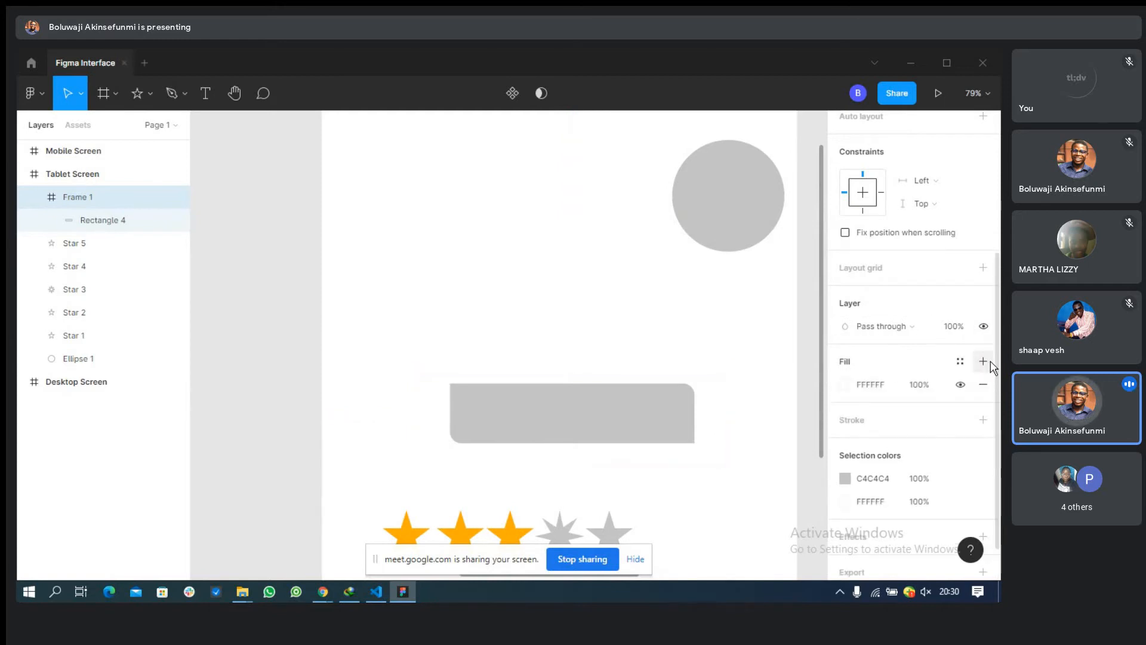
click(845, 386)
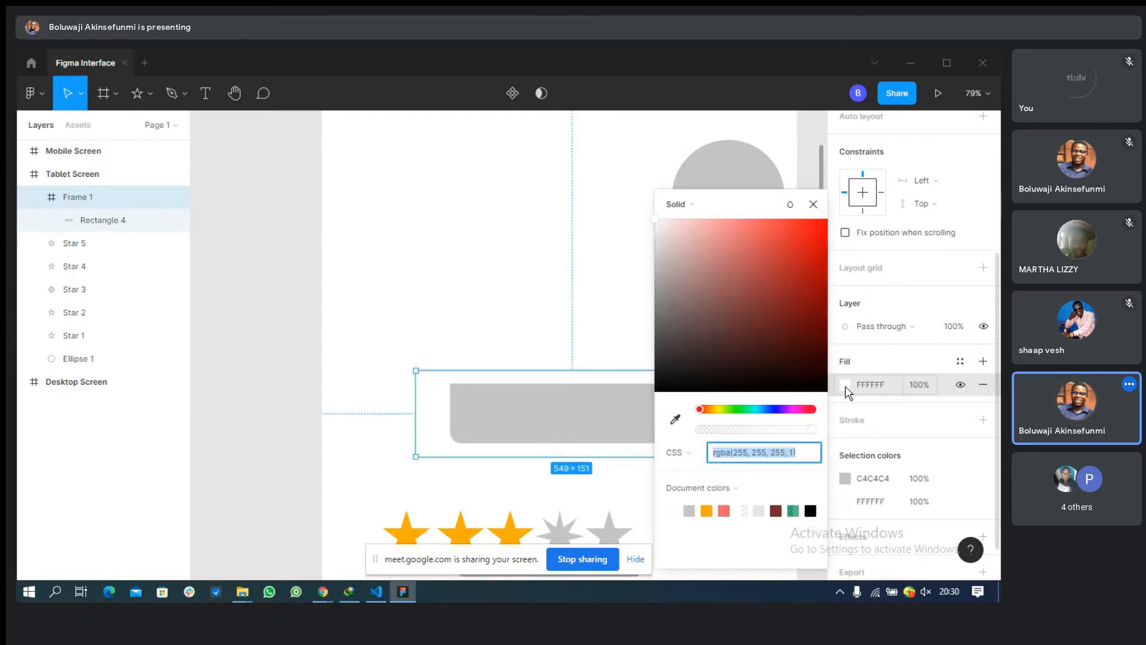
drag(770, 344, 791, 293)
click(921, 356)
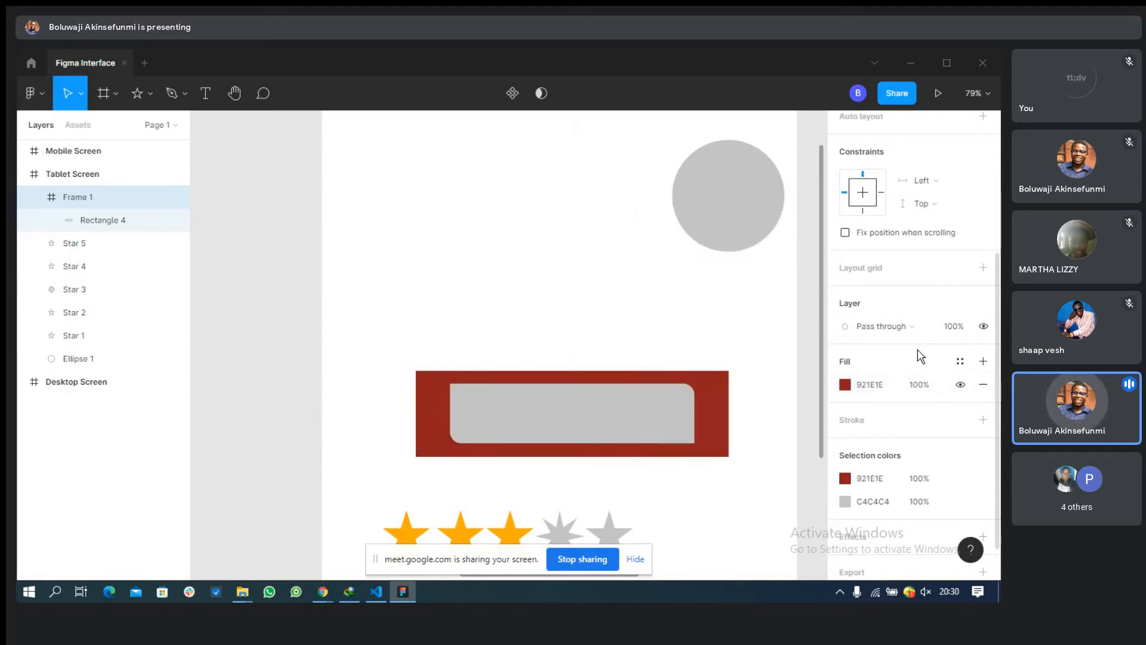
Try stacking four extra fills on the dark red frame and remove all four again.
click(984, 363)
click(984, 363)
click(984, 363)
click(984, 363)
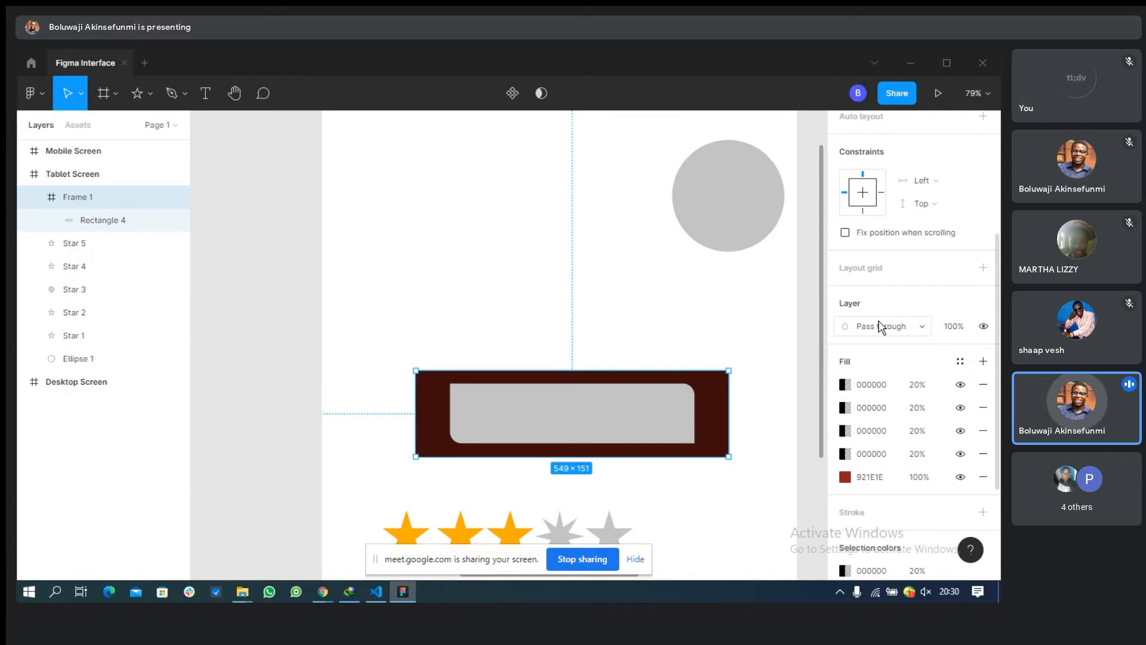
click(983, 385)
click(983, 385)
click(983, 387)
click(983, 386)
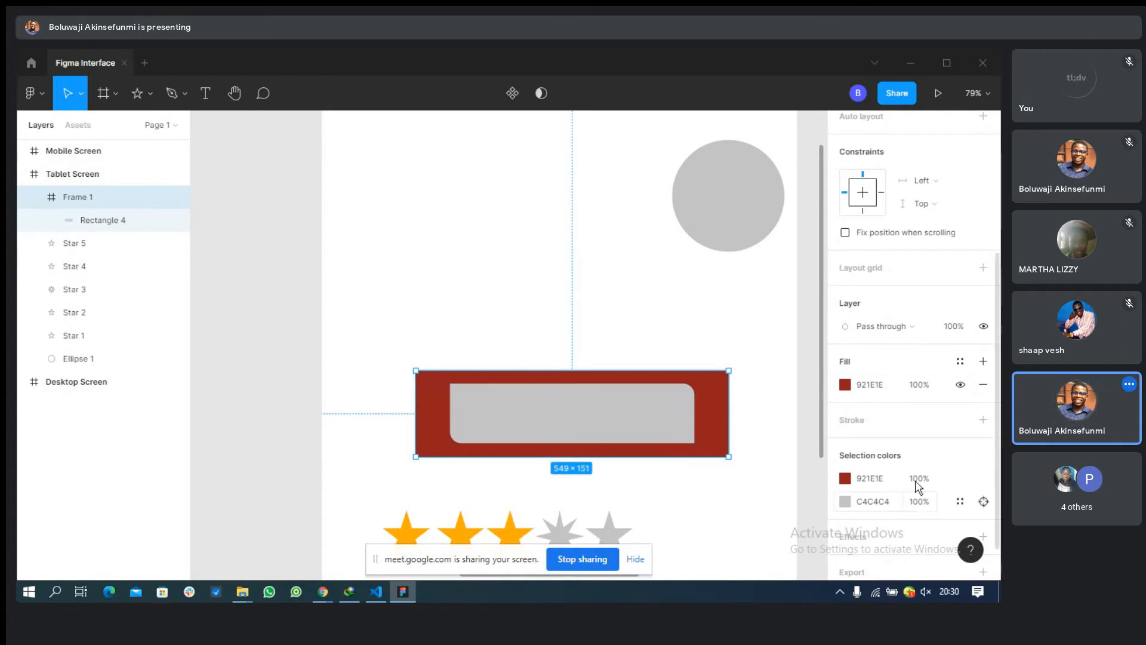
Add a black inside stroke to the dark red frame and set its thickness to 5.
click(983, 420)
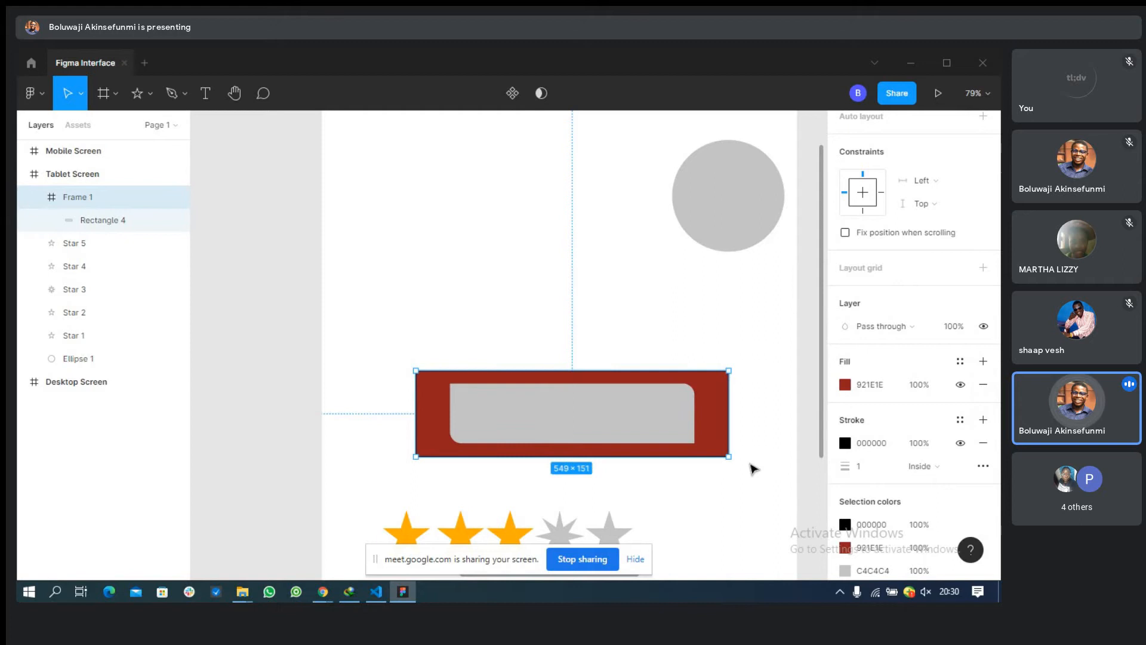
click(983, 442)
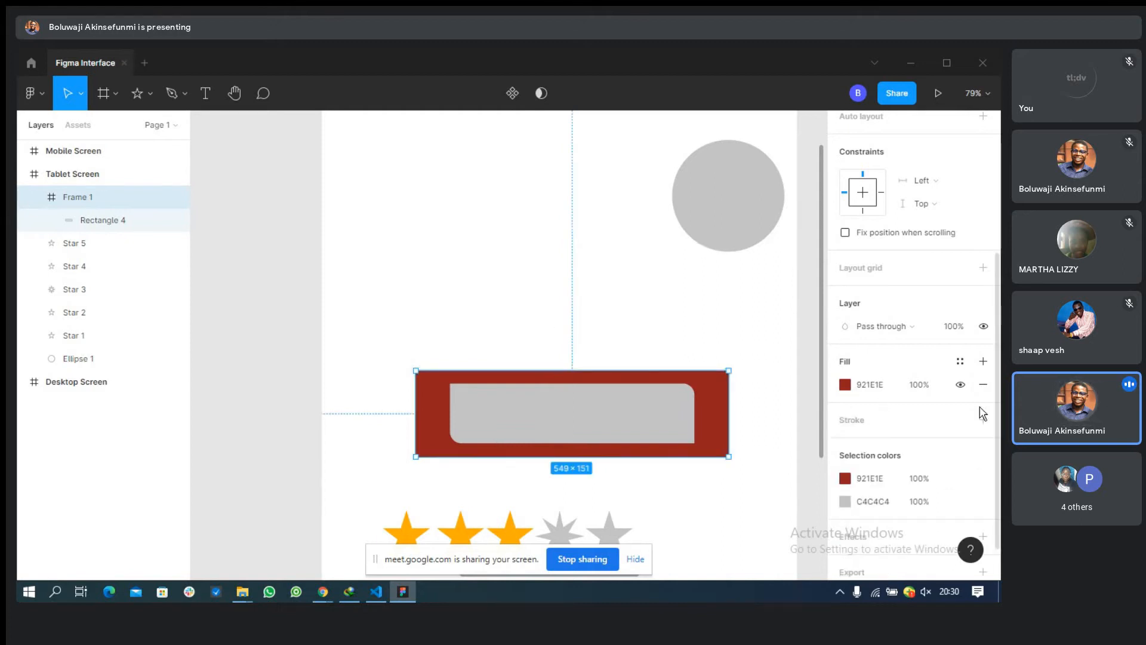
click(983, 419)
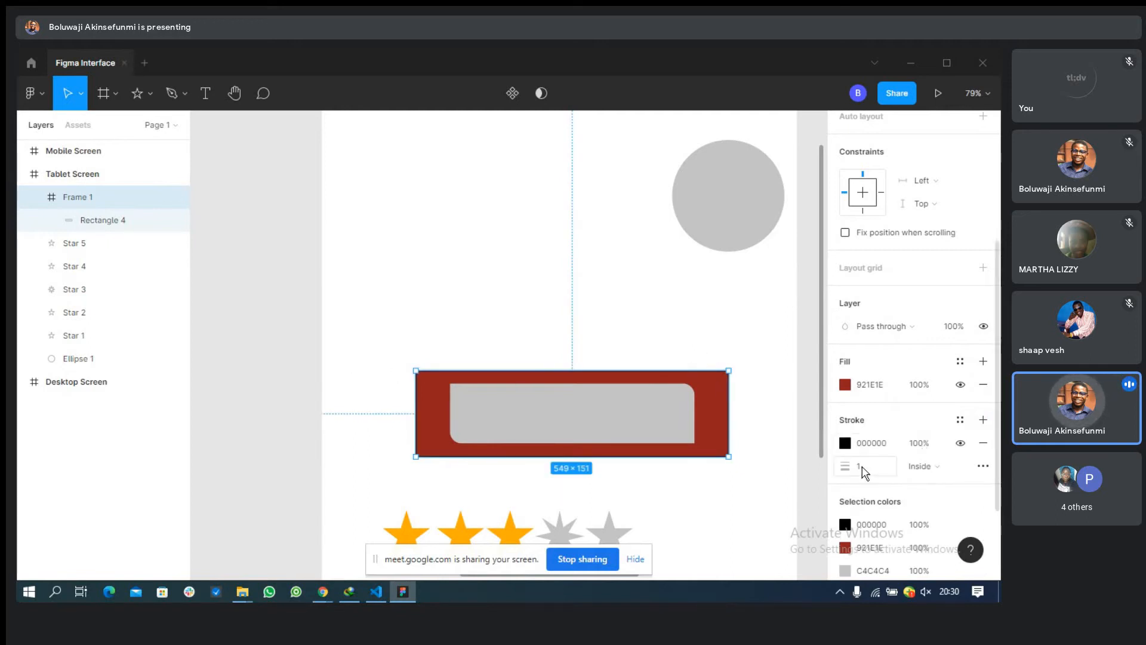
click(870, 472)
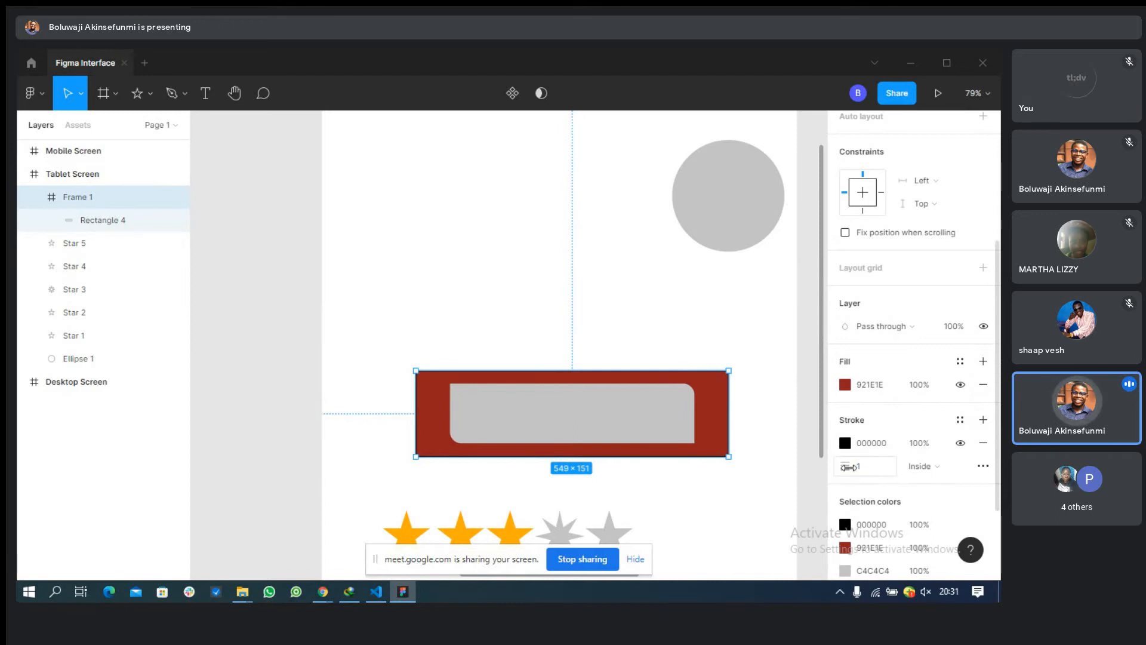
click(861, 474)
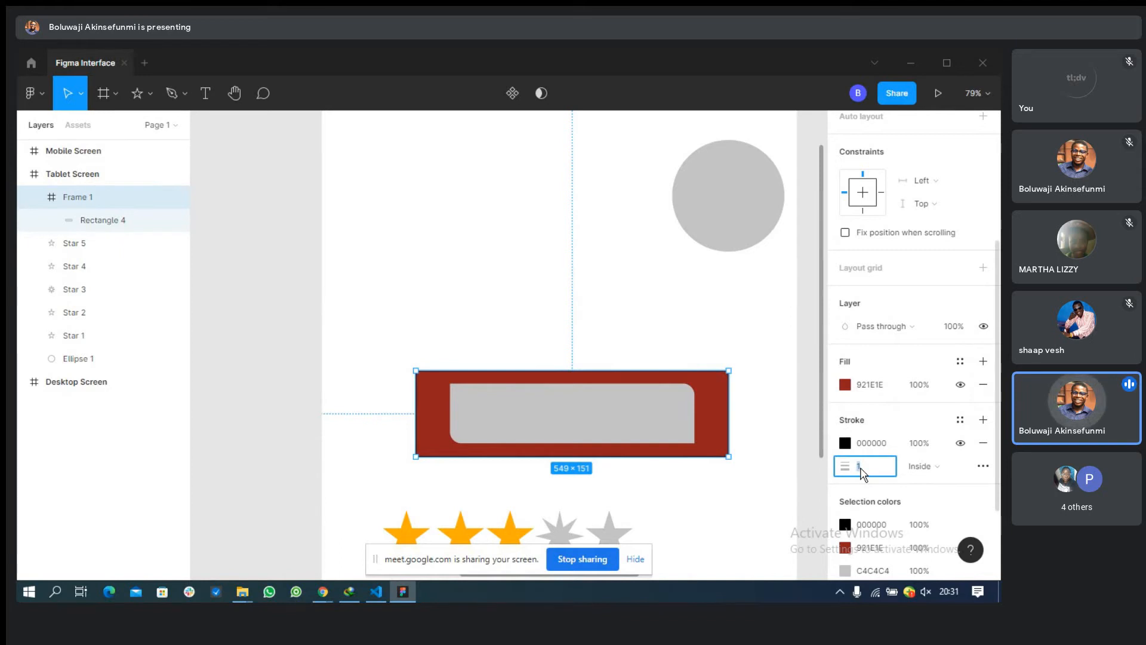
text(5)
key(Return)
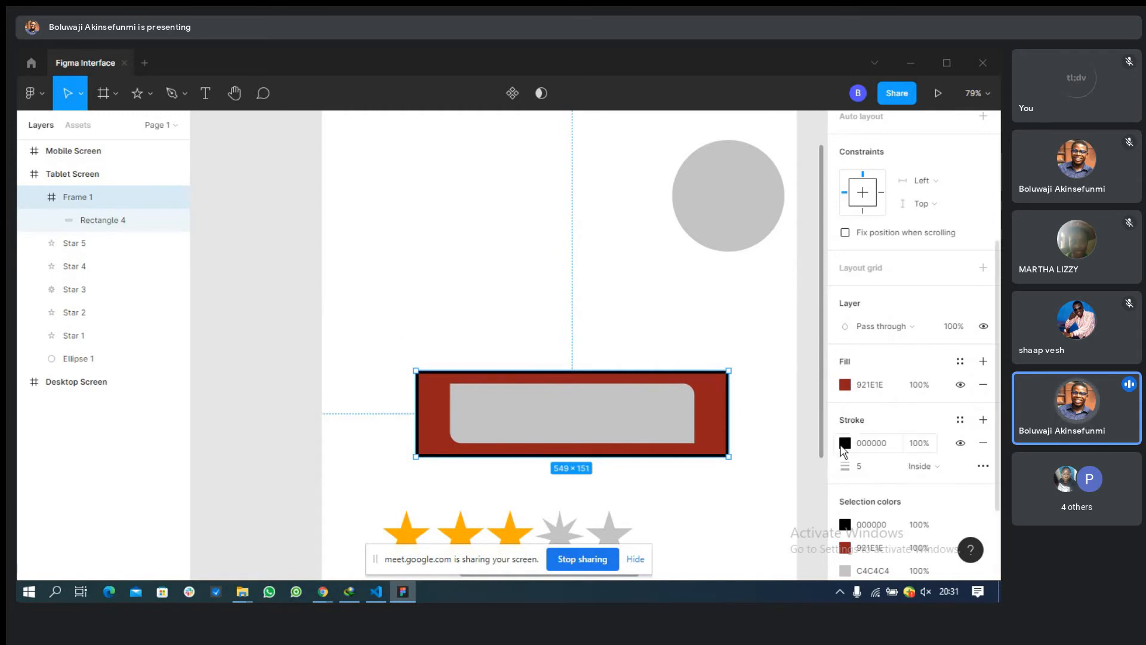
Recolour the dark red frame's stroke to bright green 75C80C, trying dark red, blue and pink hues first.
click(845, 443)
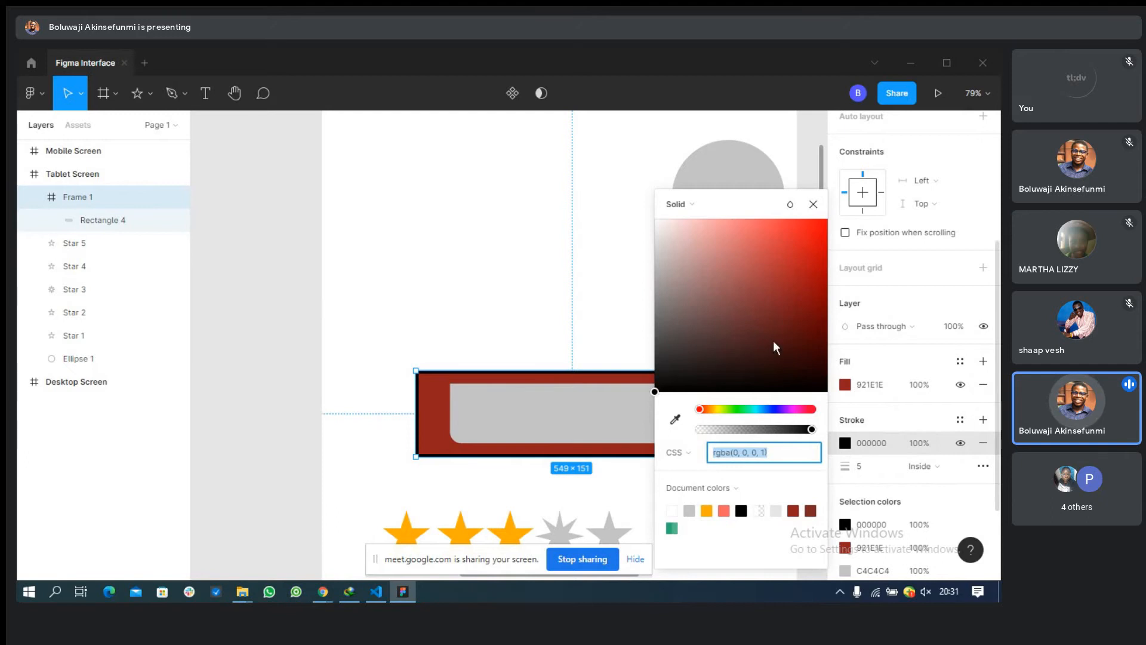
mouse_move(773, 341)
mouse_down()
mouse_move(795, 320)
mouse_move(794, 360)
mouse_up()
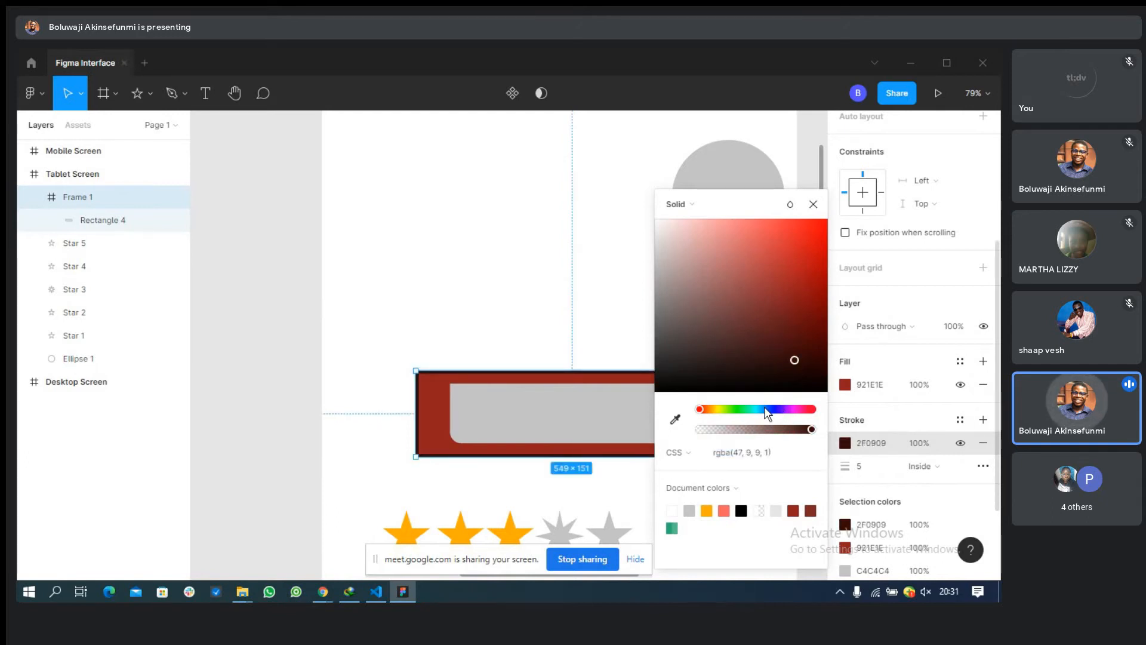
click(765, 409)
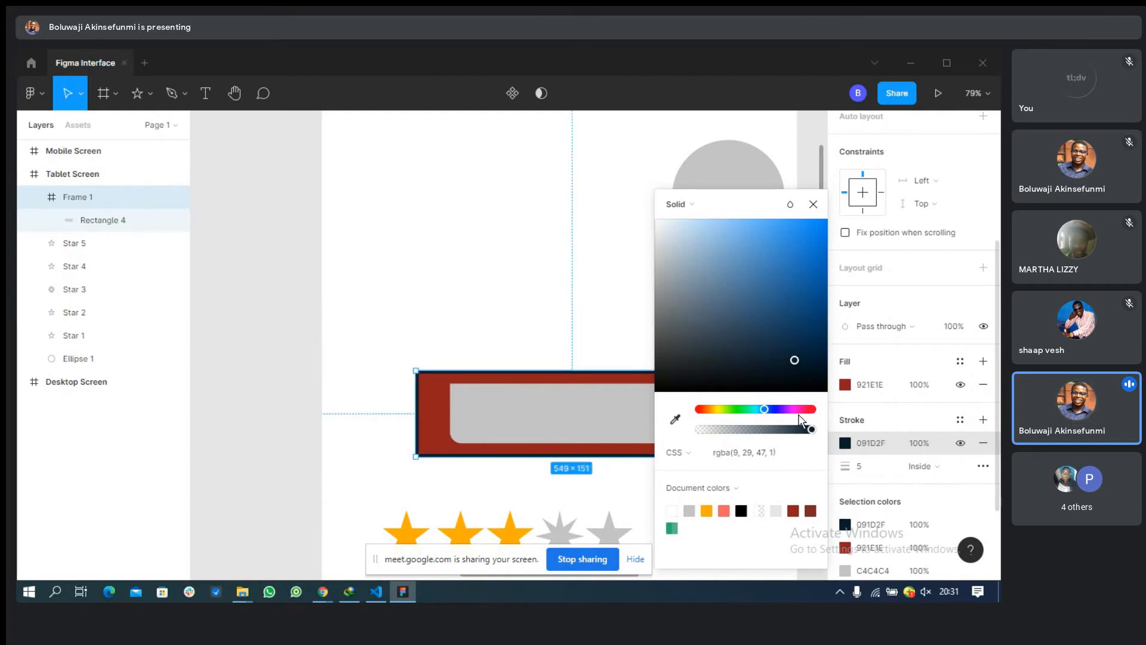
click(798, 410)
drag(806, 412, 727, 409)
mouse_move(755, 336)
mouse_down()
mouse_move(791, 271)
mouse_move(818, 256)
mouse_up()
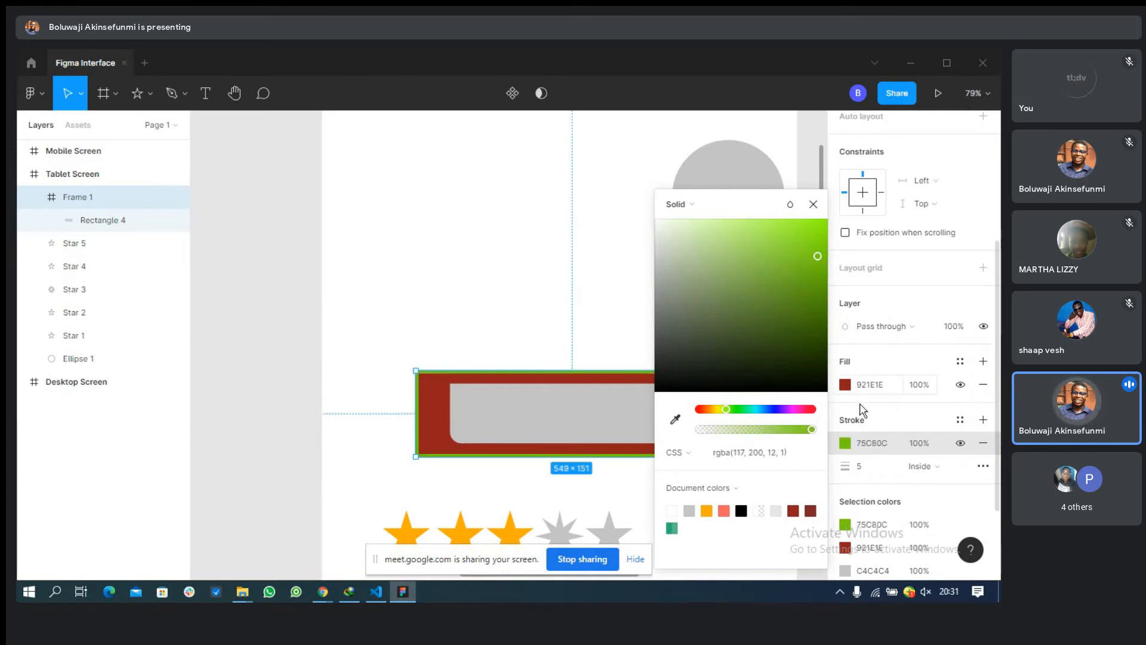
click(902, 412)
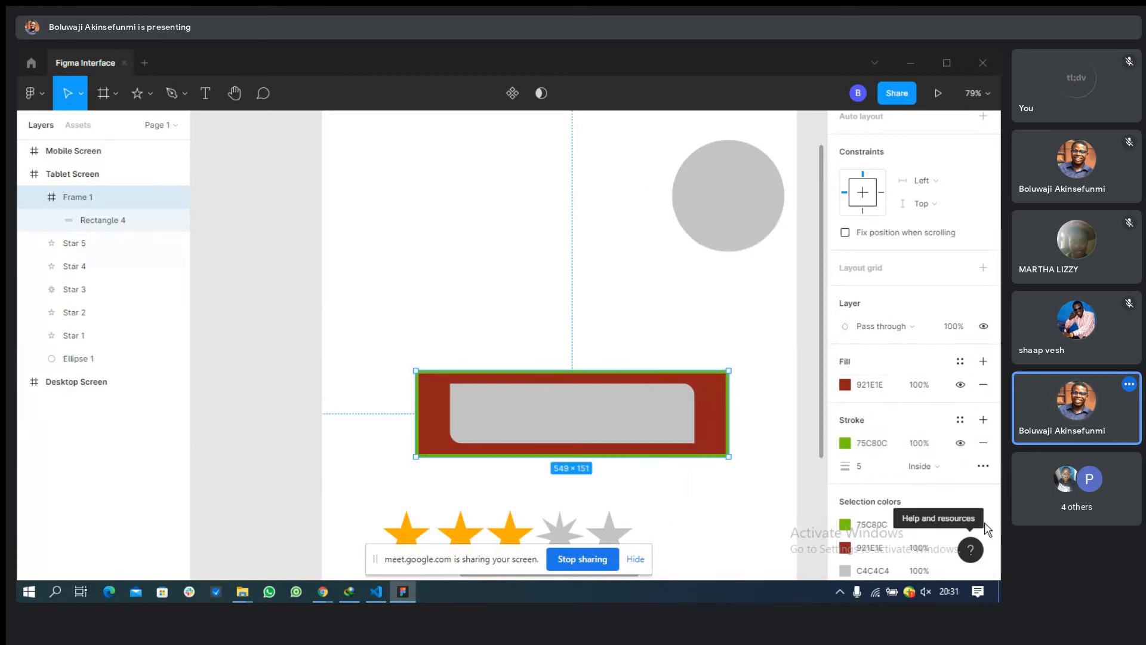
scroll(959, 466, down, 3)
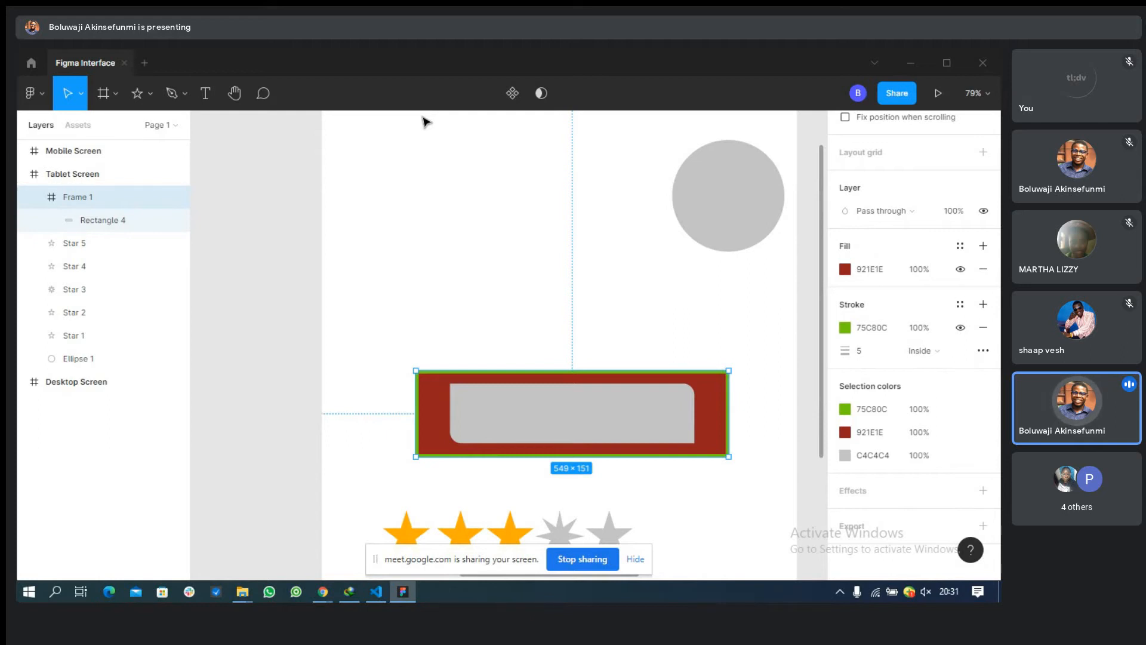
Add an auto-width text inside the grey rectangle of the dark red frame reading tkvhbdiognbflt.
click(204, 95)
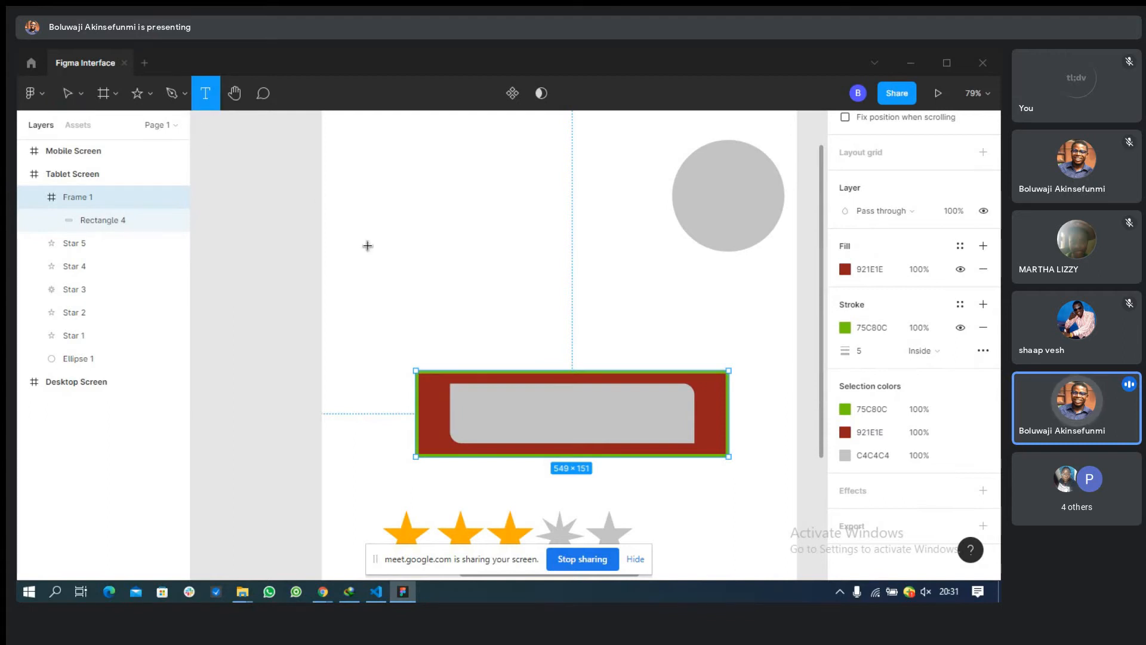
click(474, 404)
text(tkvhbdiognbflt)
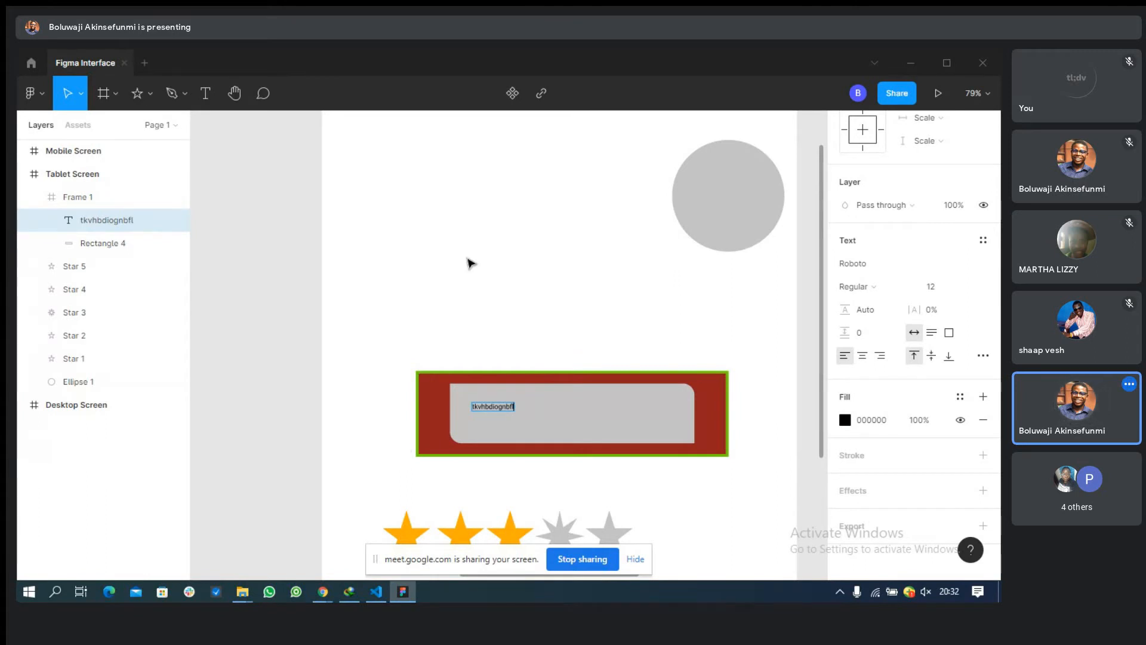
Draw a fixed-size text box about 365 × 105 beside the grey circle and fill it with placeholder characters starting with hgbnp.
click(205, 93)
drag(389, 176, 598, 237)
text(hgbnp)
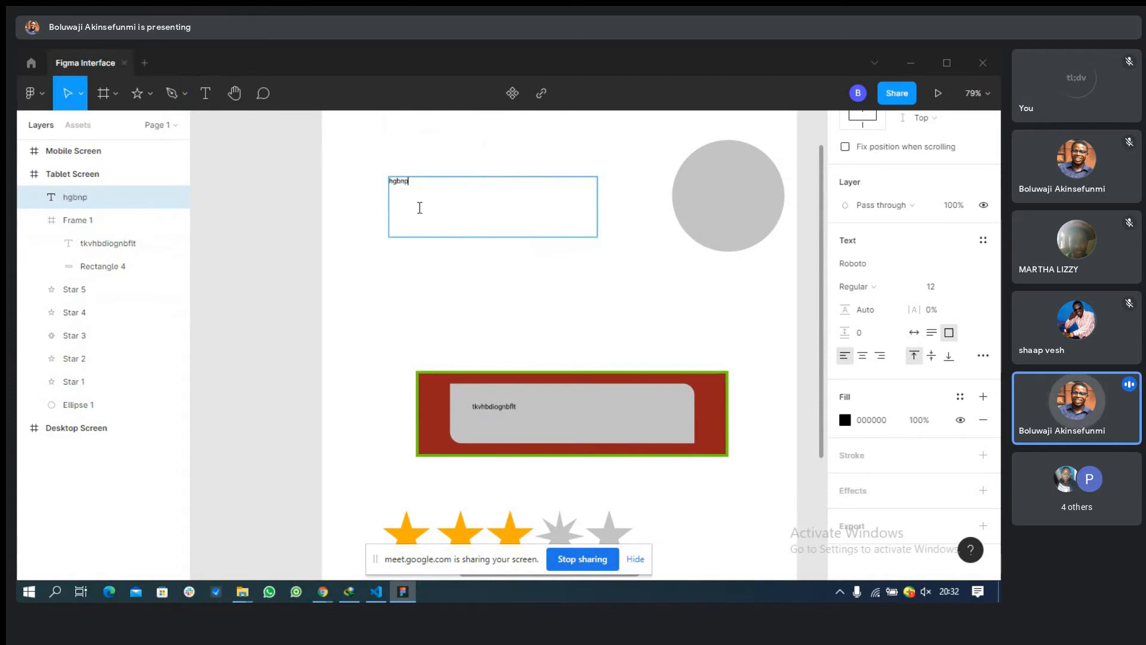
text(]efnbk][l,p[;\nkpbnobonpodbmnjopbnmtpnrojotjbtjbotjbotobjotbbhisgbitiji)
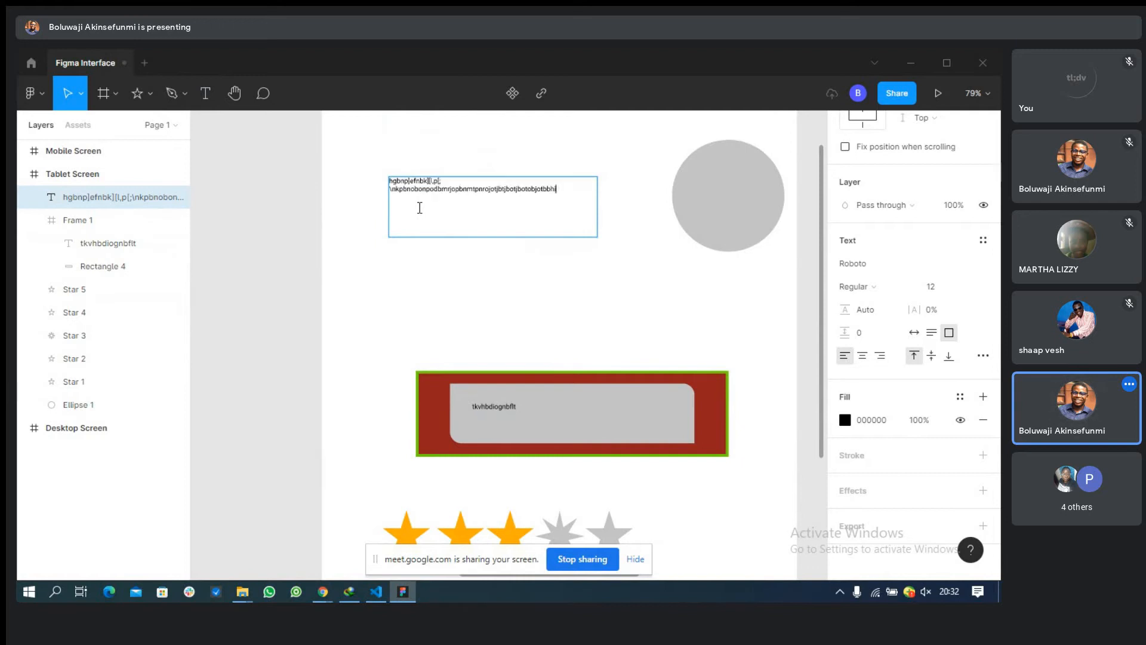
text(tnbibtnbtnotn)
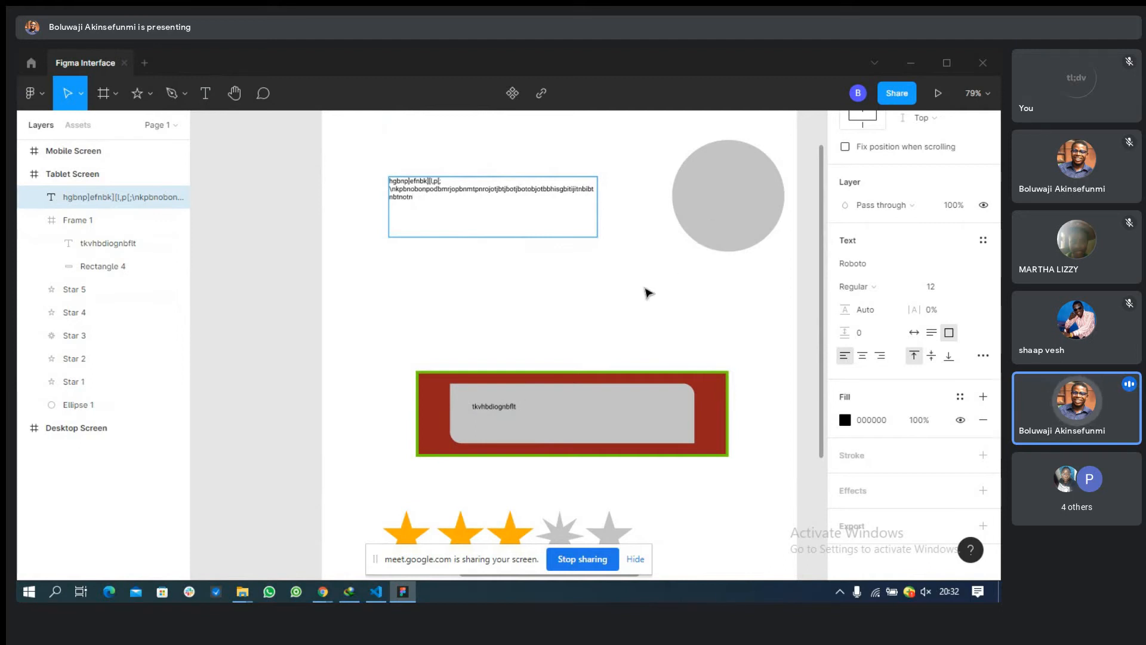
Extend the single-line text in the grey rectangle with more placeholder characters, starting with iobubvu and ending with fno fof ofn.
double_click(511, 408)
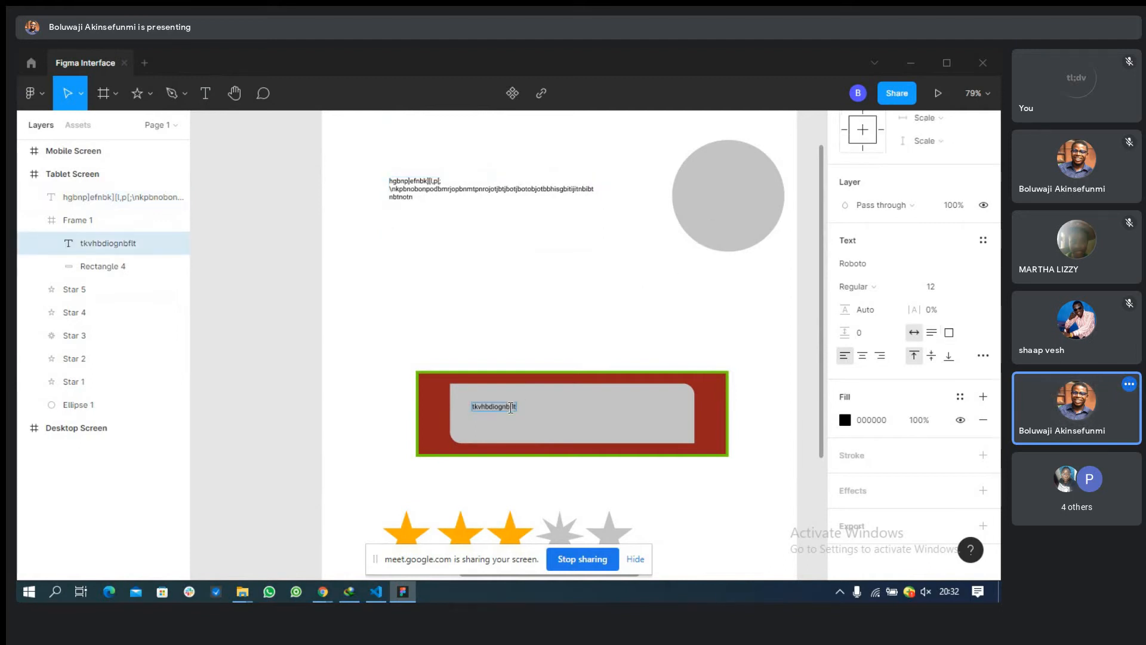
text(iobubvu)
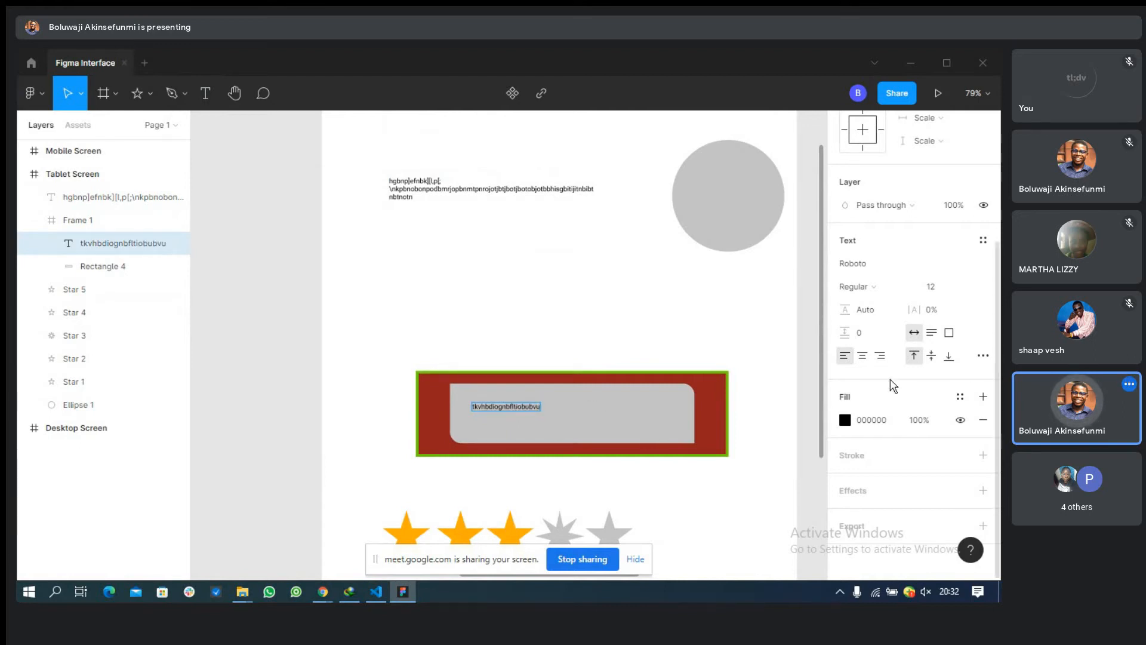
scroll(902, 349, up, 3)
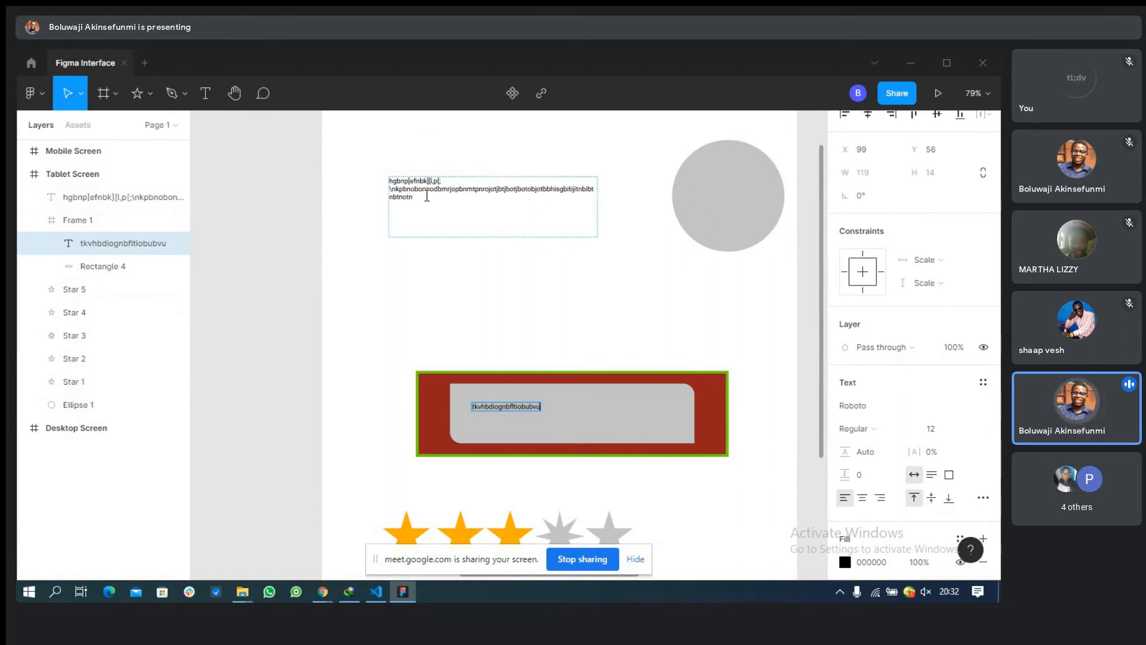
text(ugvyvjvufiuvbijofbohfkhbriv)
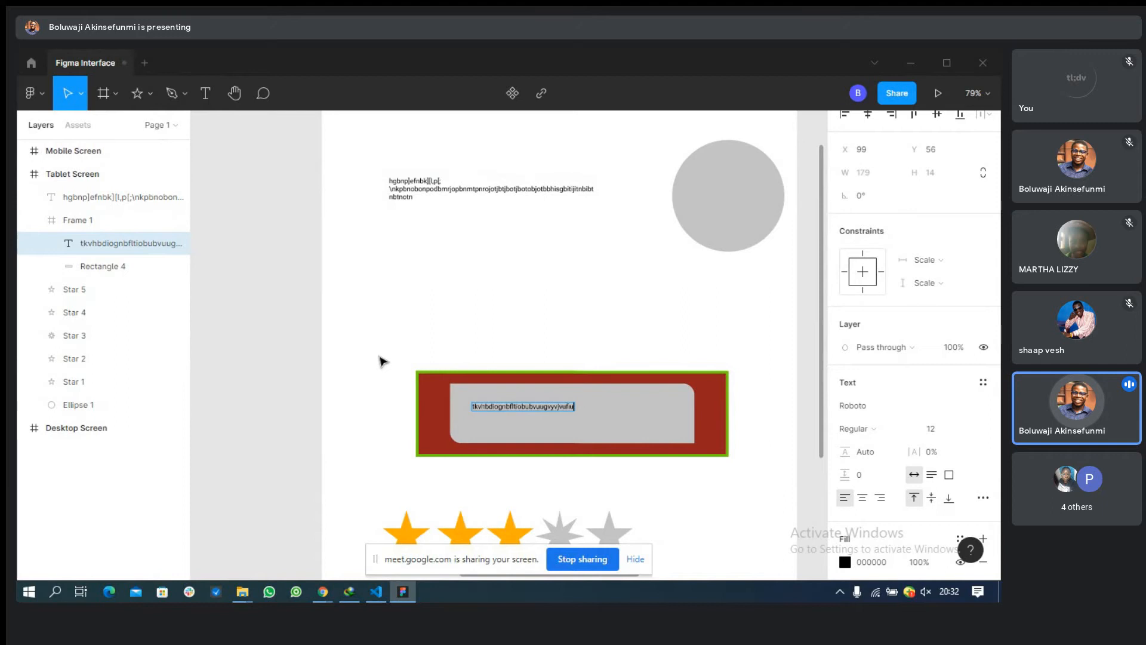
text(fvhifivffno fof ofn)
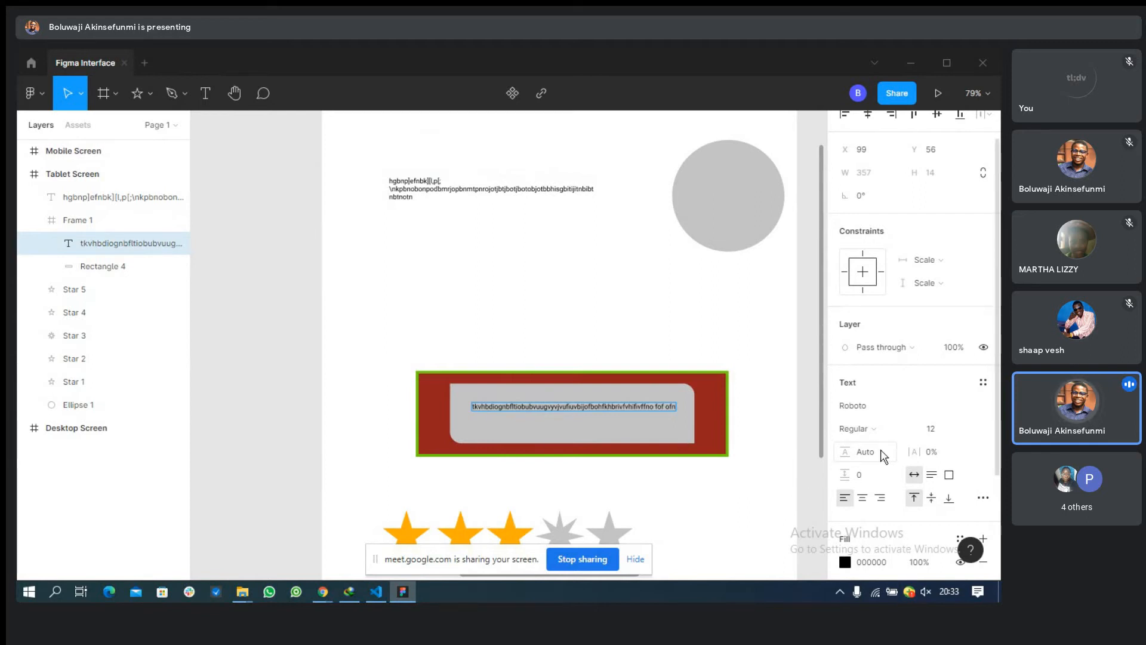
Compare the properties of the two text layers, and review the font style and font family options for the single-line text.
click(493, 193)
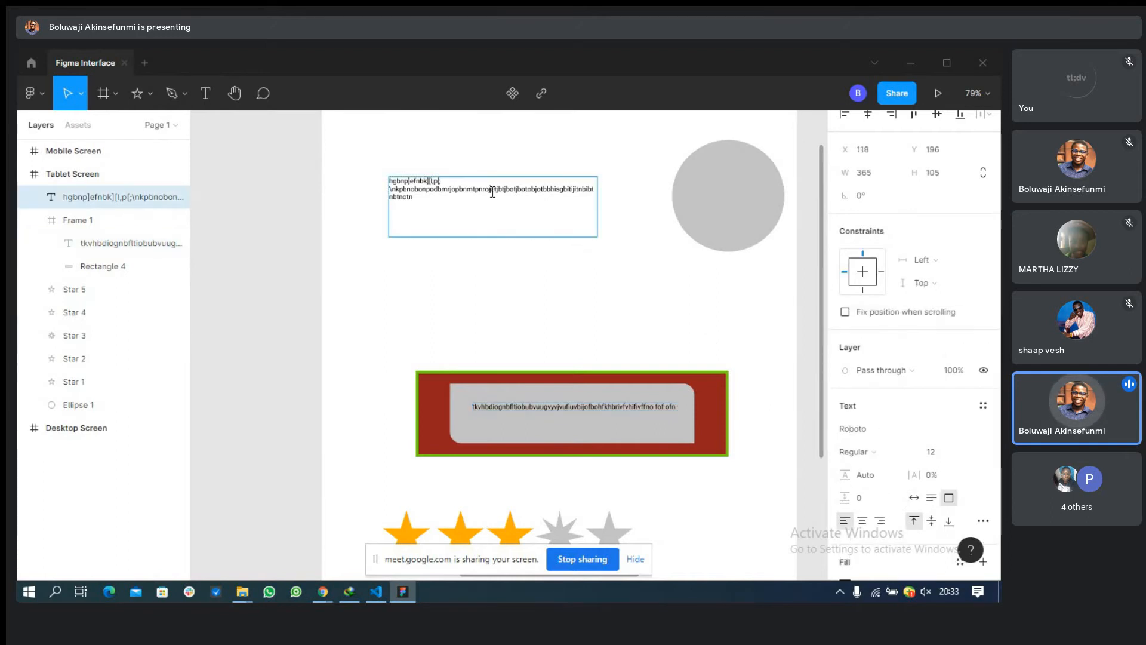
click(599, 406)
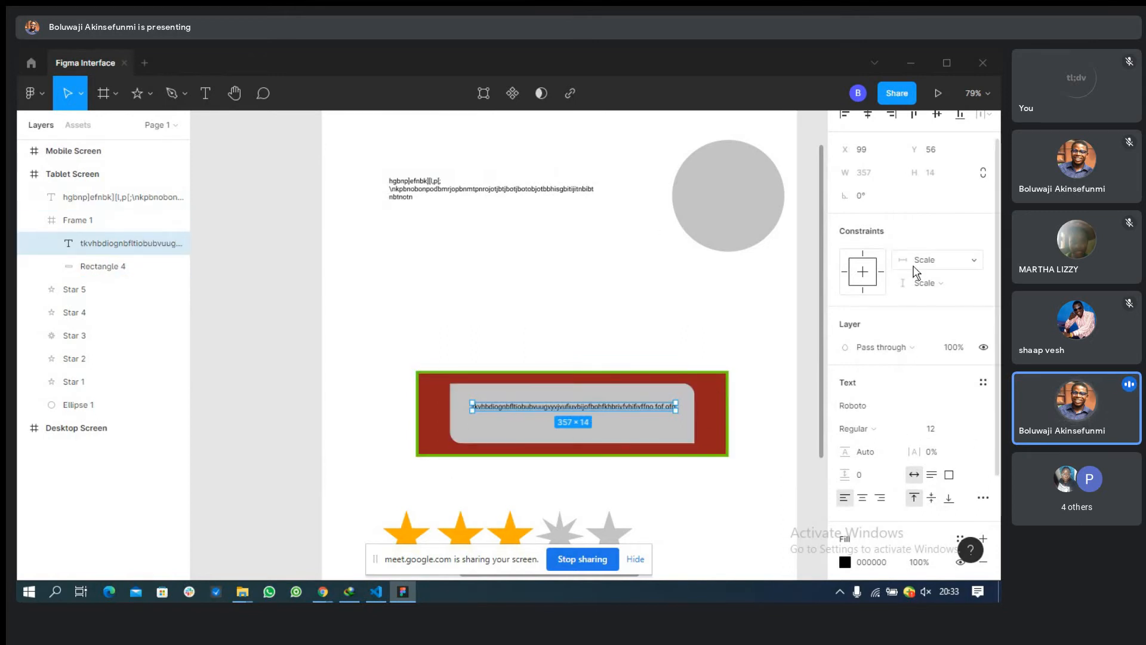
scroll(962, 281, up, 1)
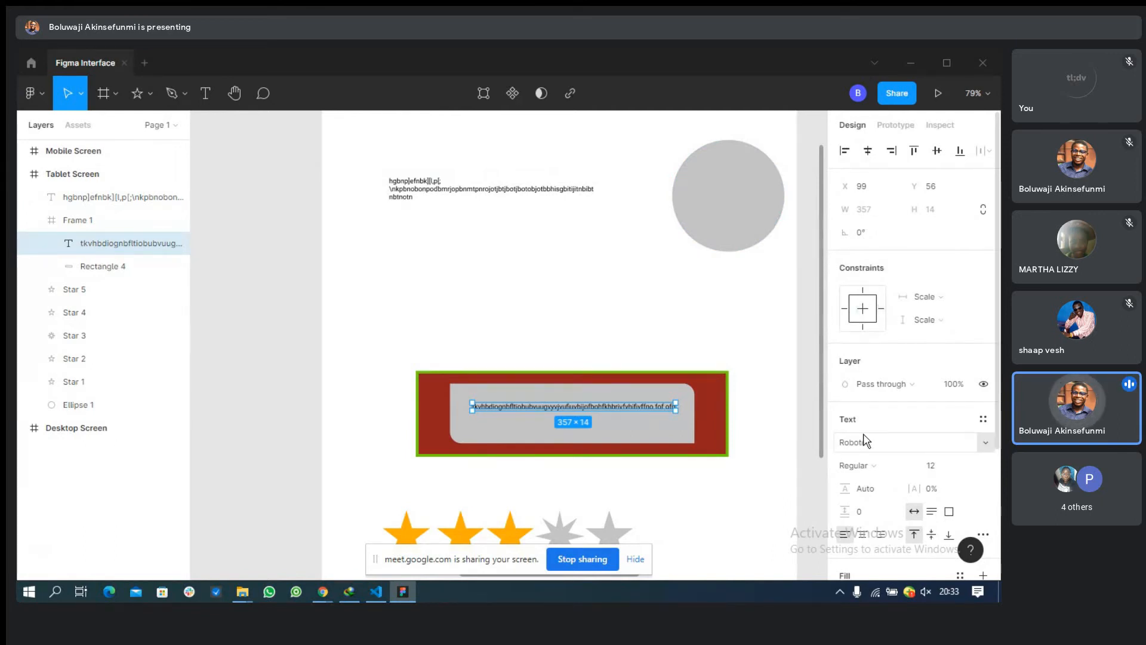
scroll(866, 441, down, 3)
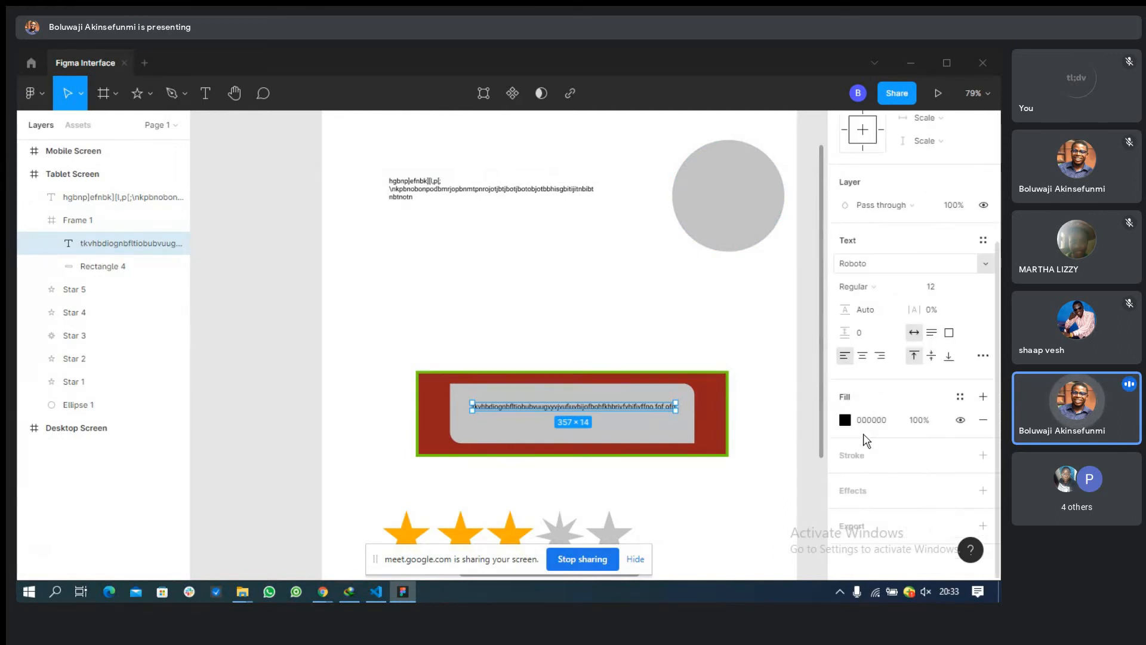
click(867, 287)
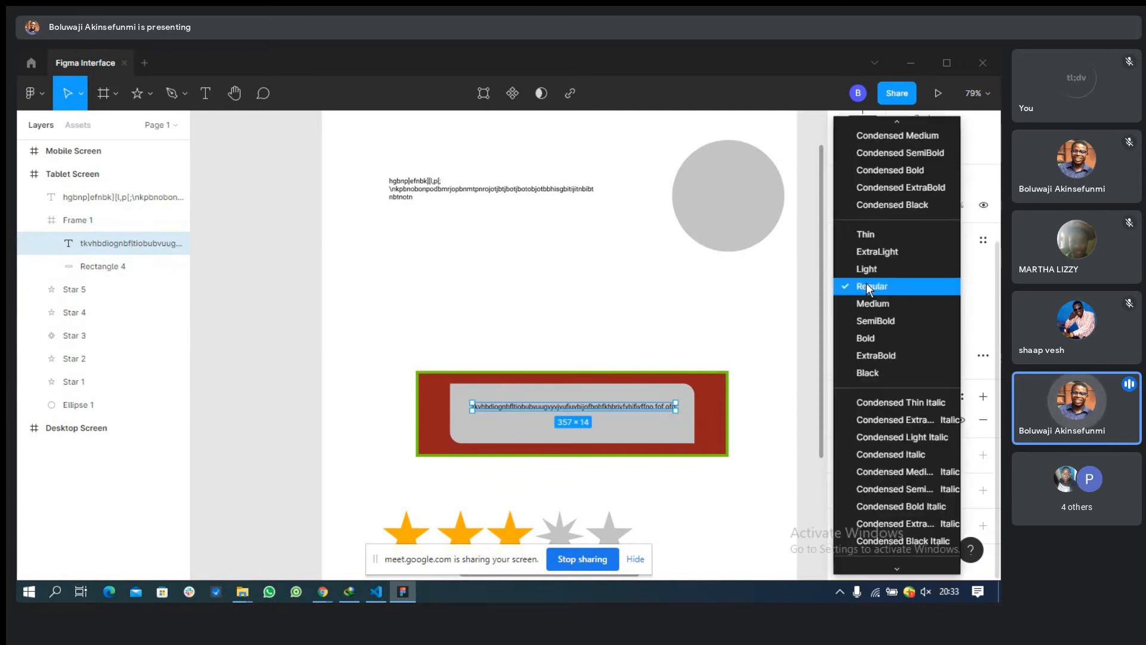
click(735, 336)
click(895, 262)
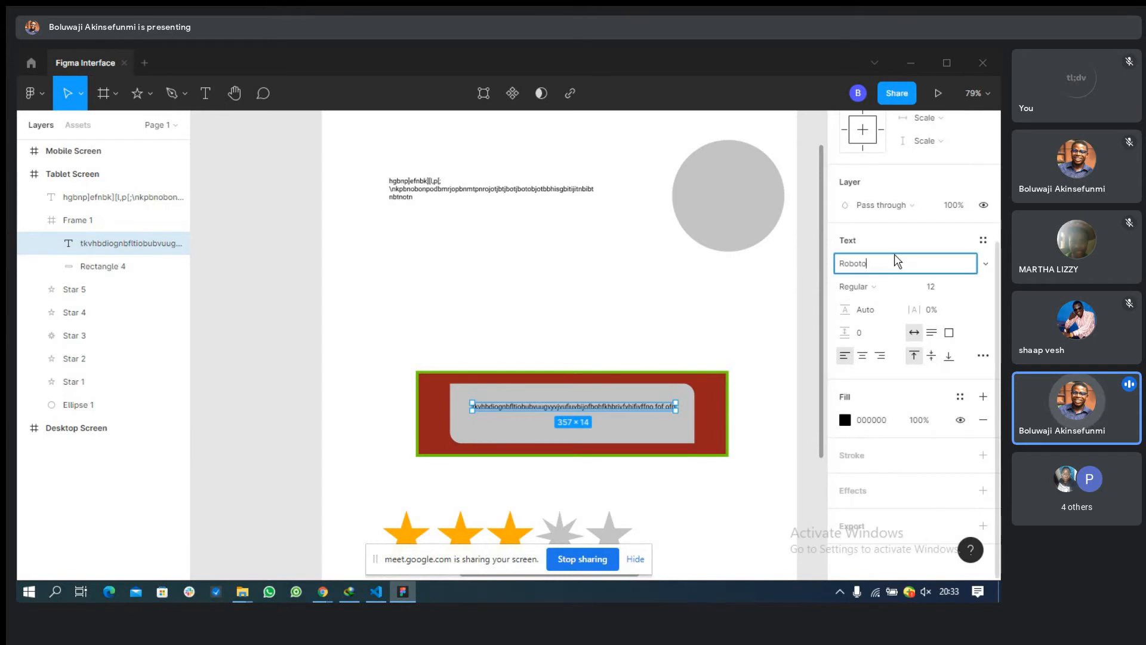
click(986, 263)
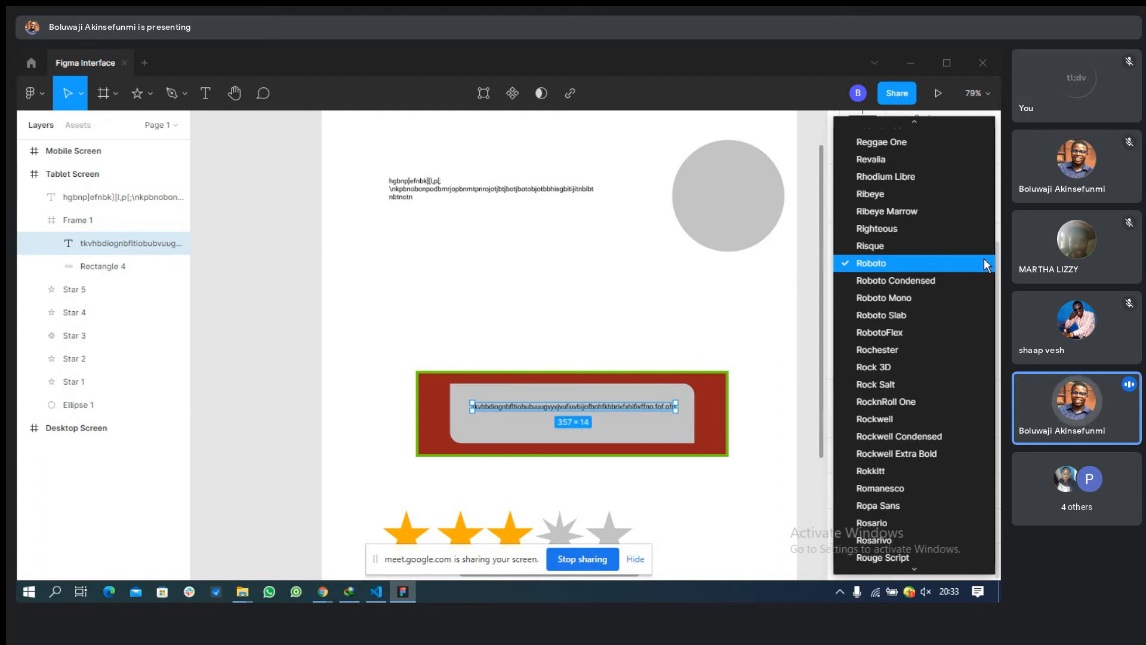
Switch to Chrome and open fonts.google.com in a new tab.
key(alt+Tab)
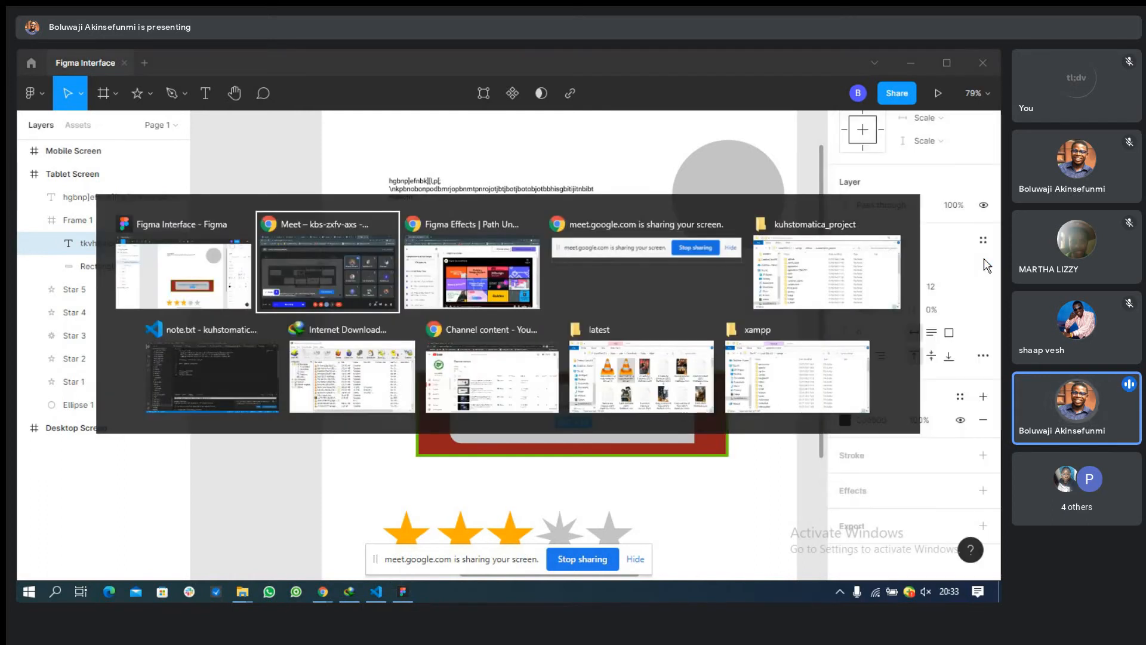
key(ctrl+t)
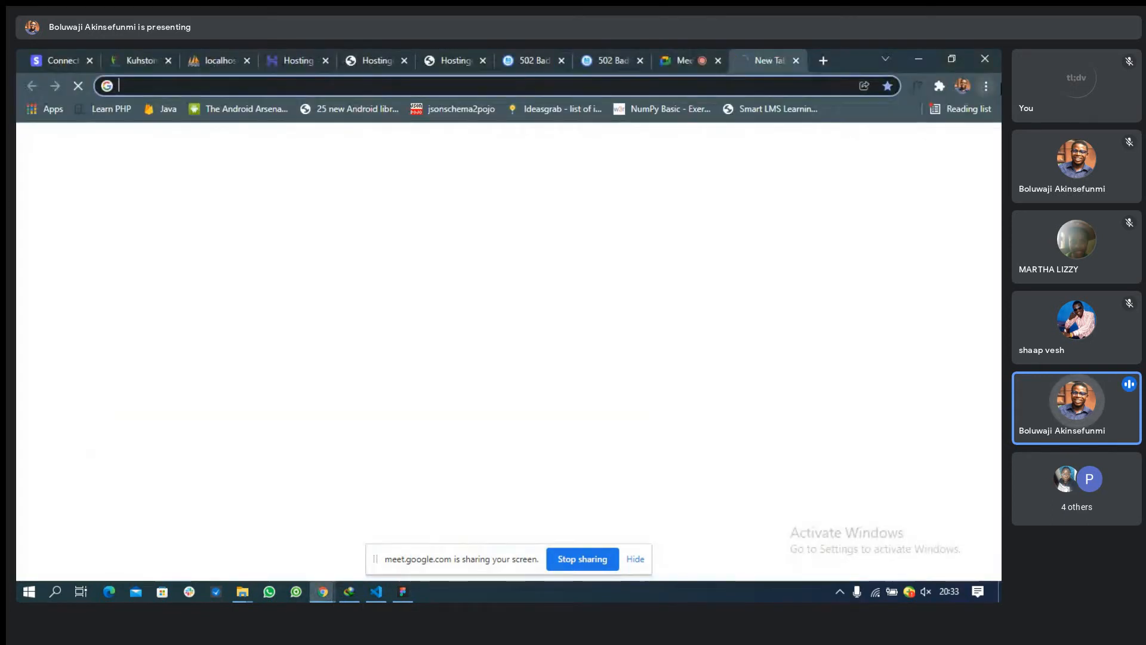
text(fonts.google.com)
key(Return)
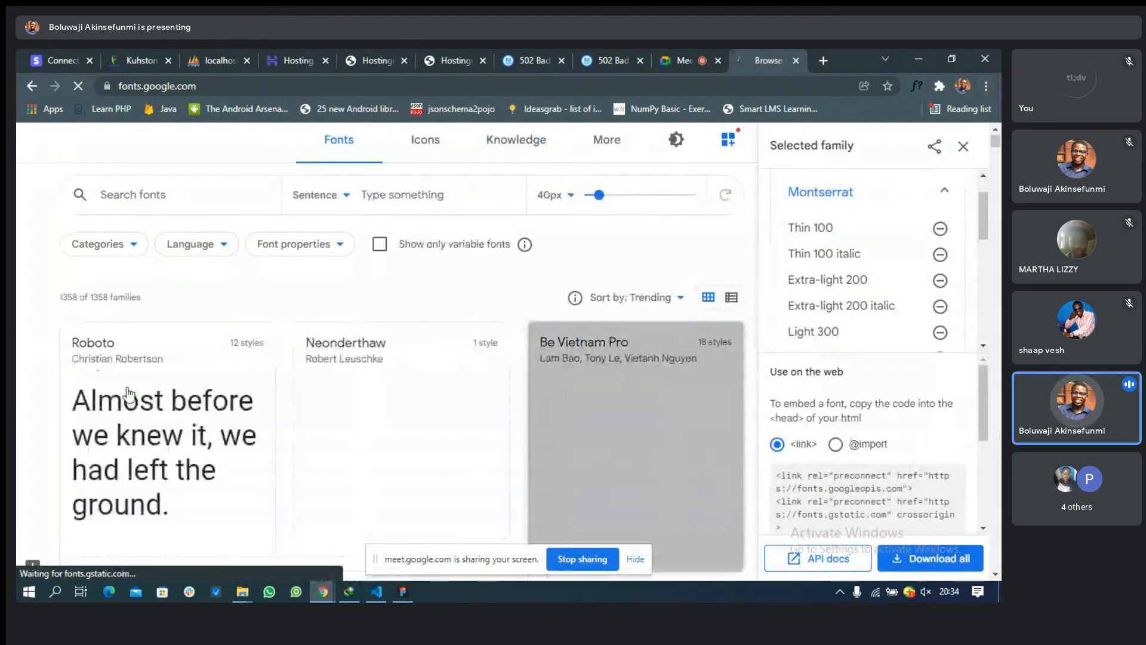
View the Be Vietnam Pro font page, return to the font list, and open the Neonderthaw font page.
click(593, 328)
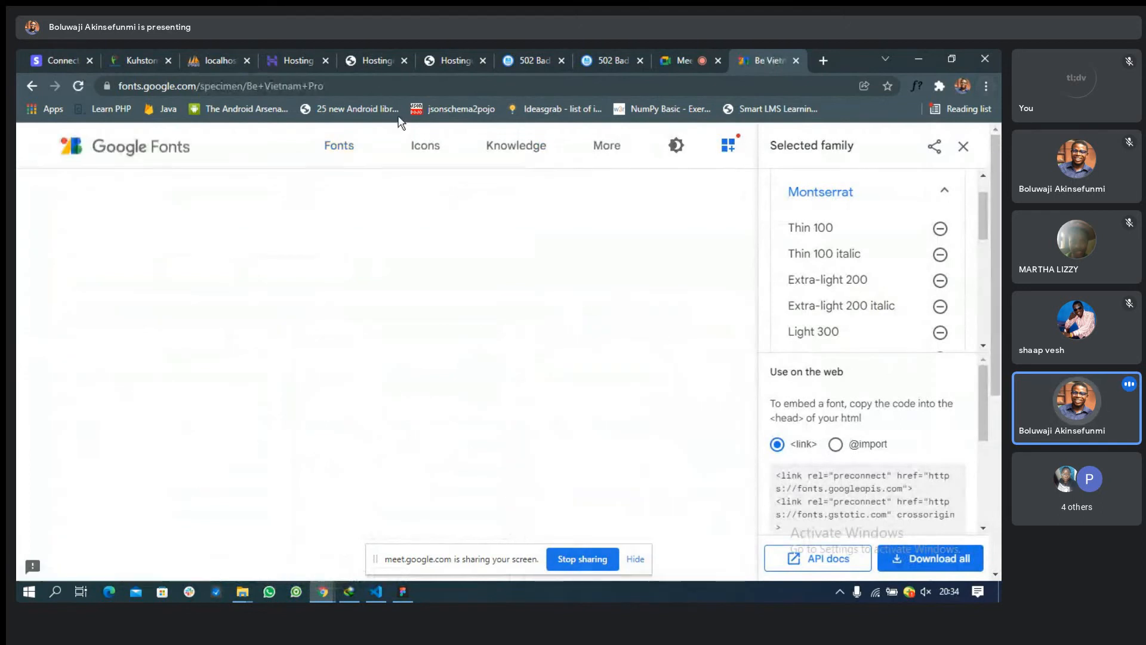
click(29, 84)
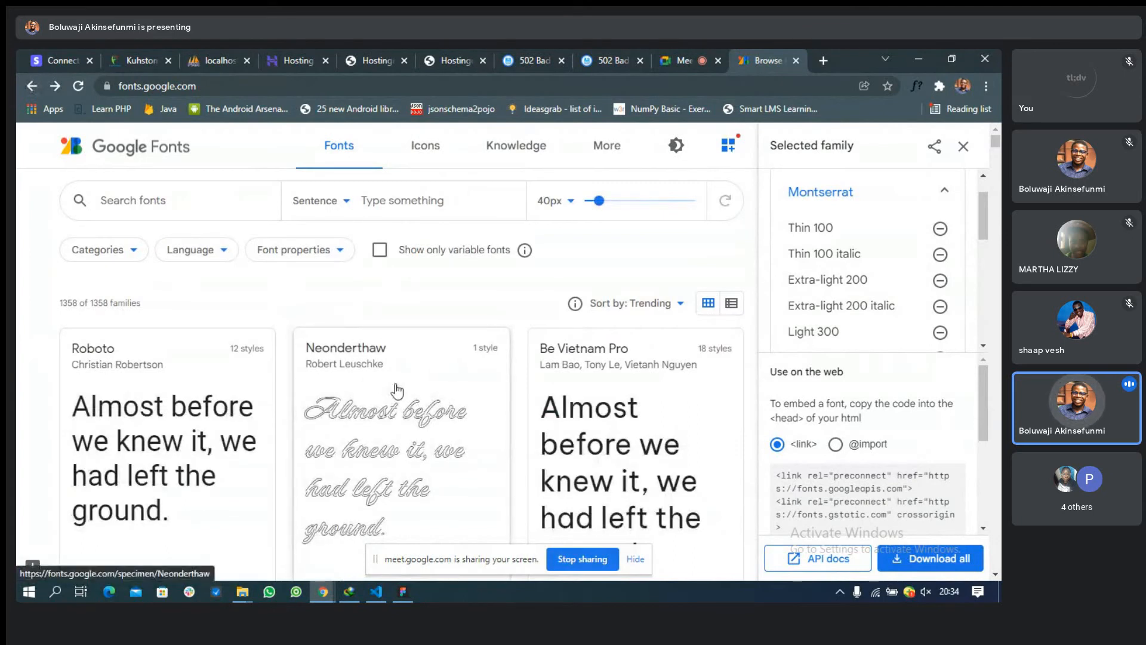
click(395, 390)
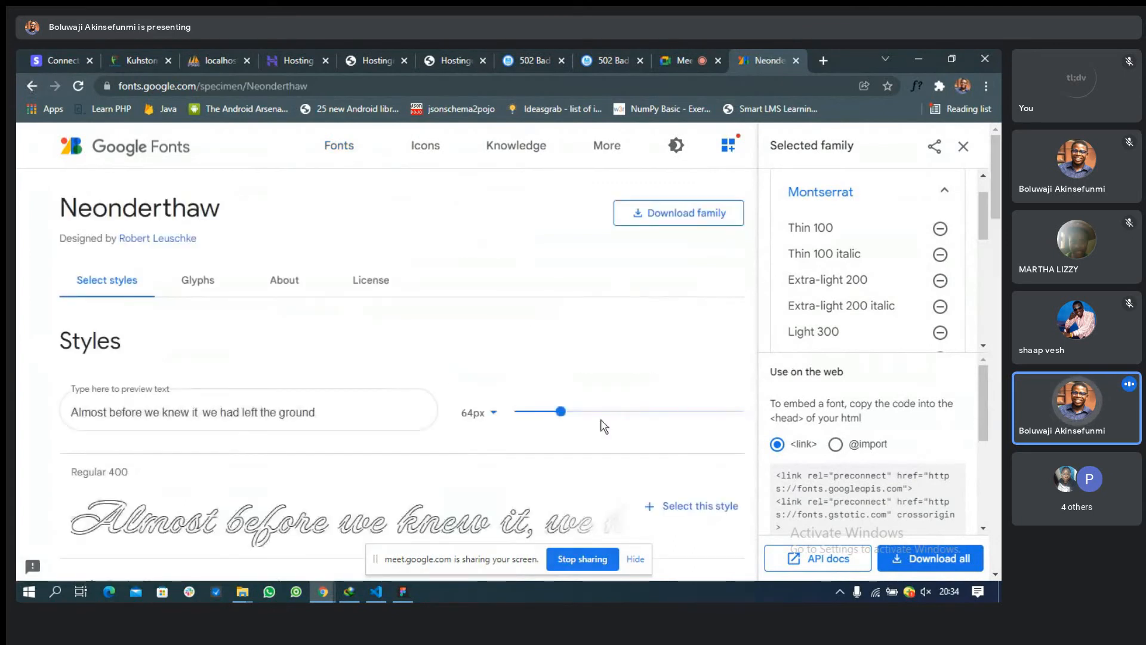
Switch to Figma, browse the font family list for the single-line text, and try to set its font to Neo.
key(alt+Tab)
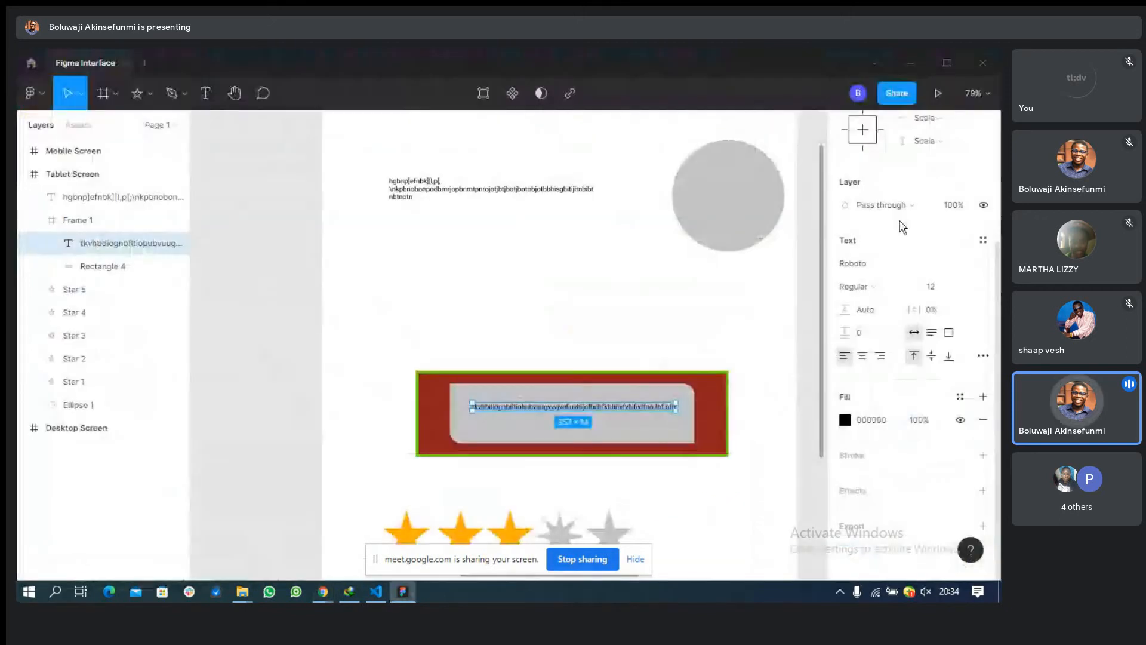
click(860, 263)
click(982, 264)
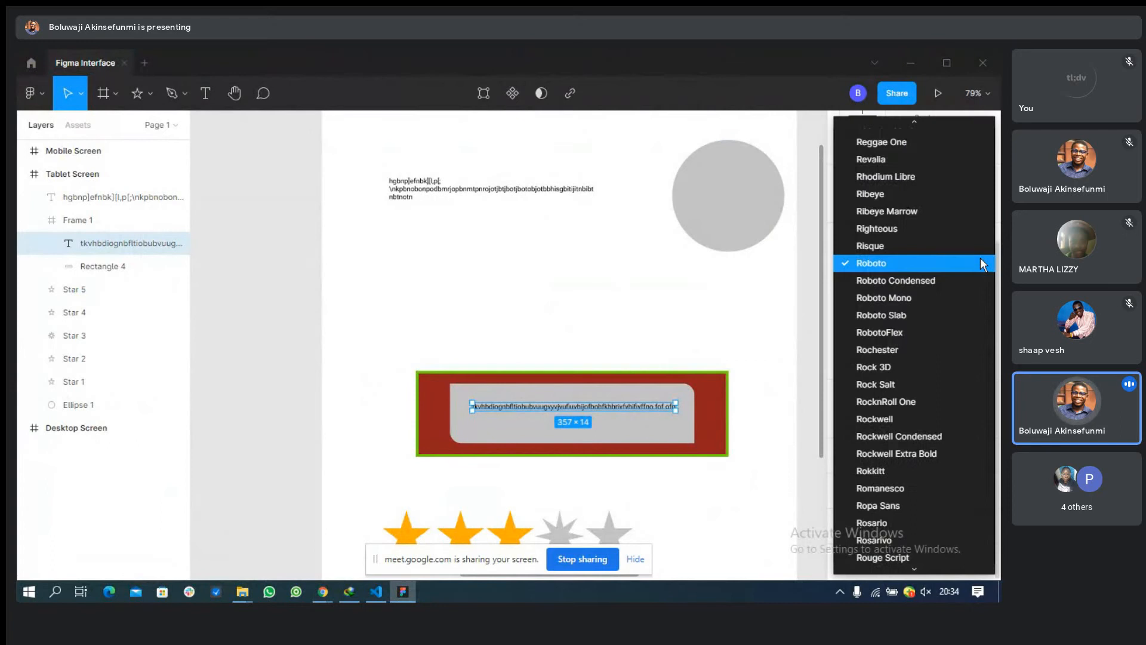
scroll(982, 263, down, 5)
scroll(981, 257, up, 4)
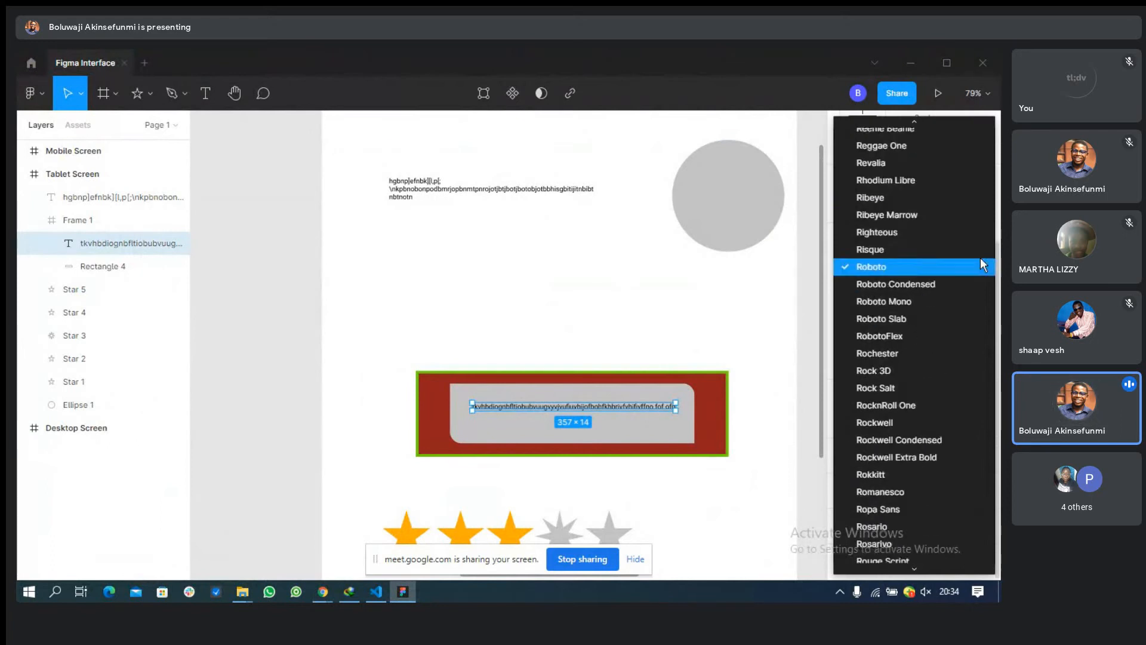
click(981, 257)
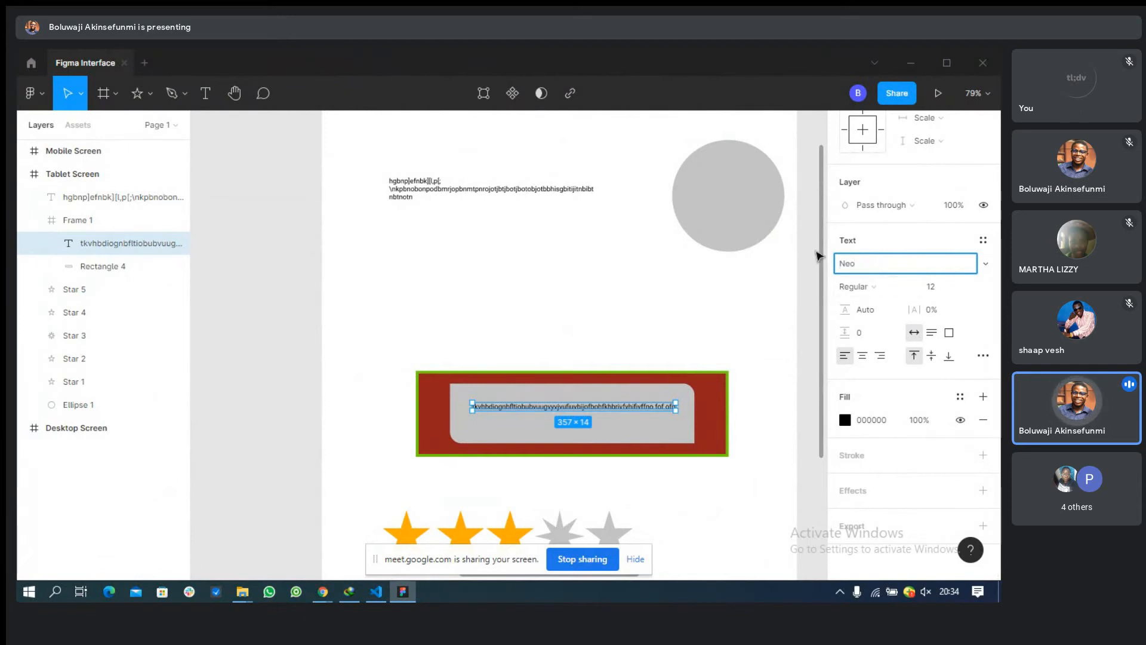
Switch to Chrome, return to the Google Fonts list, and look through the fonts for another family to use.
key(alt+Tab)
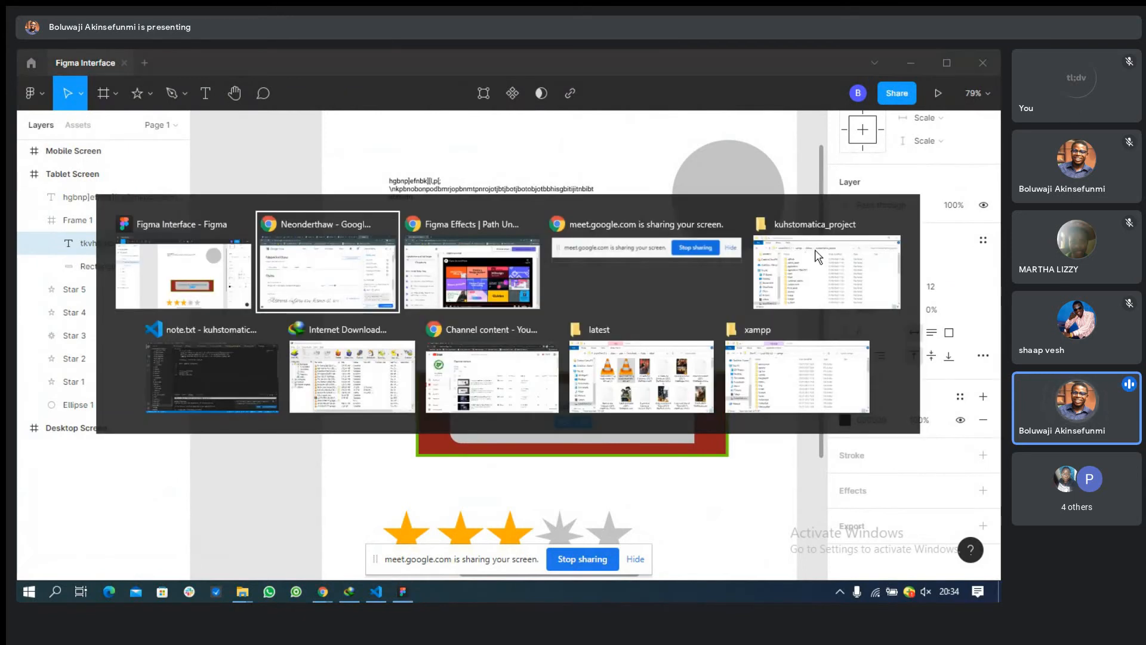
click(33, 86)
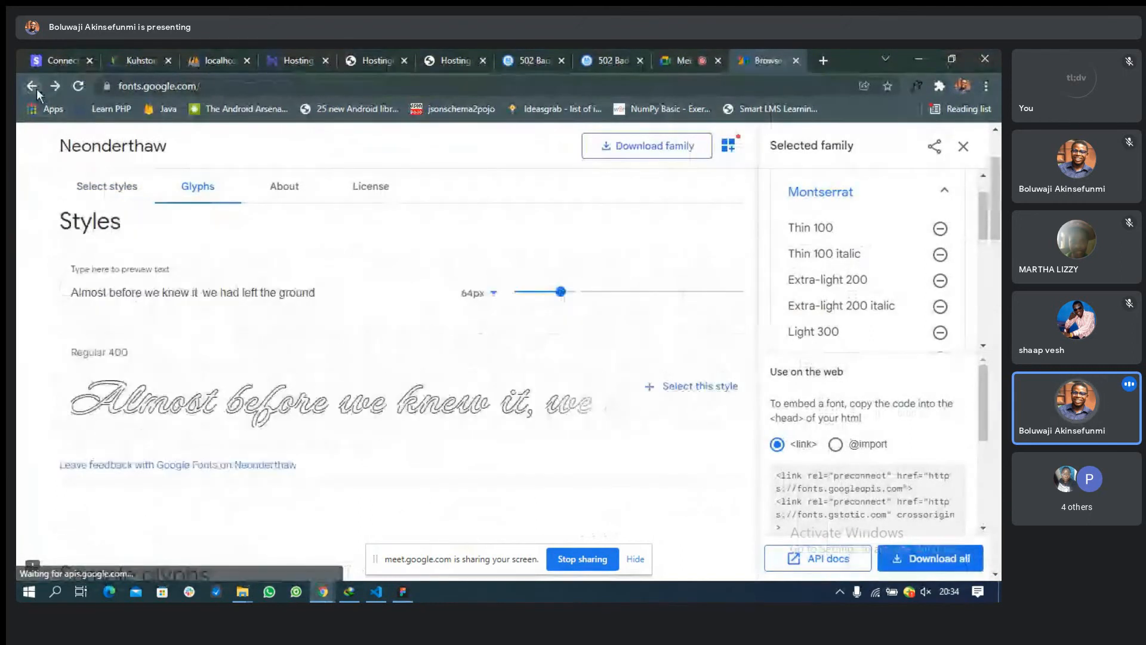
scroll(351, 333, down, 7)
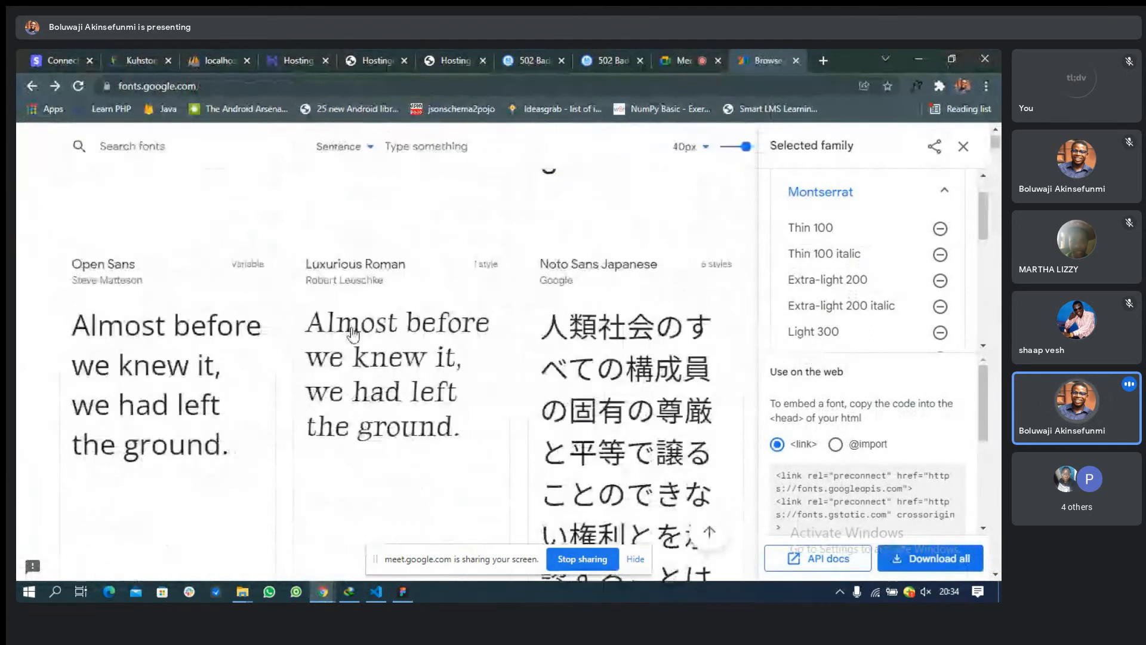
scroll(352, 333, up, 2)
scroll(352, 333, down, 1)
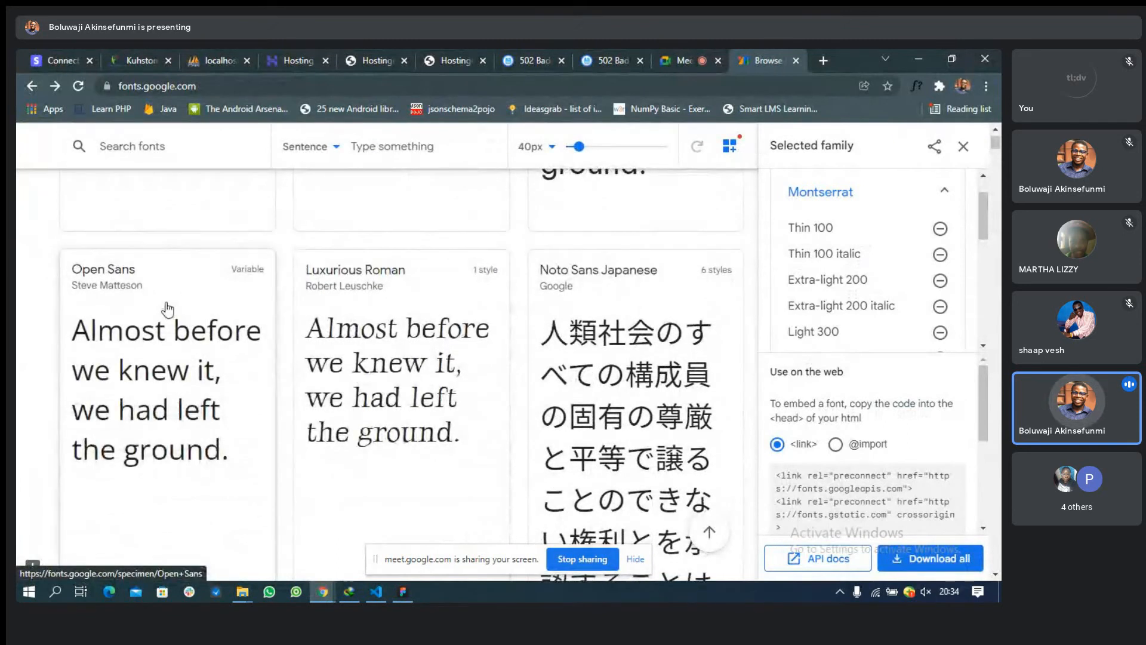
Switch to Figma and set the font family of the single-line text in the grey rectangle to Open Sans.
key(alt+Tab)
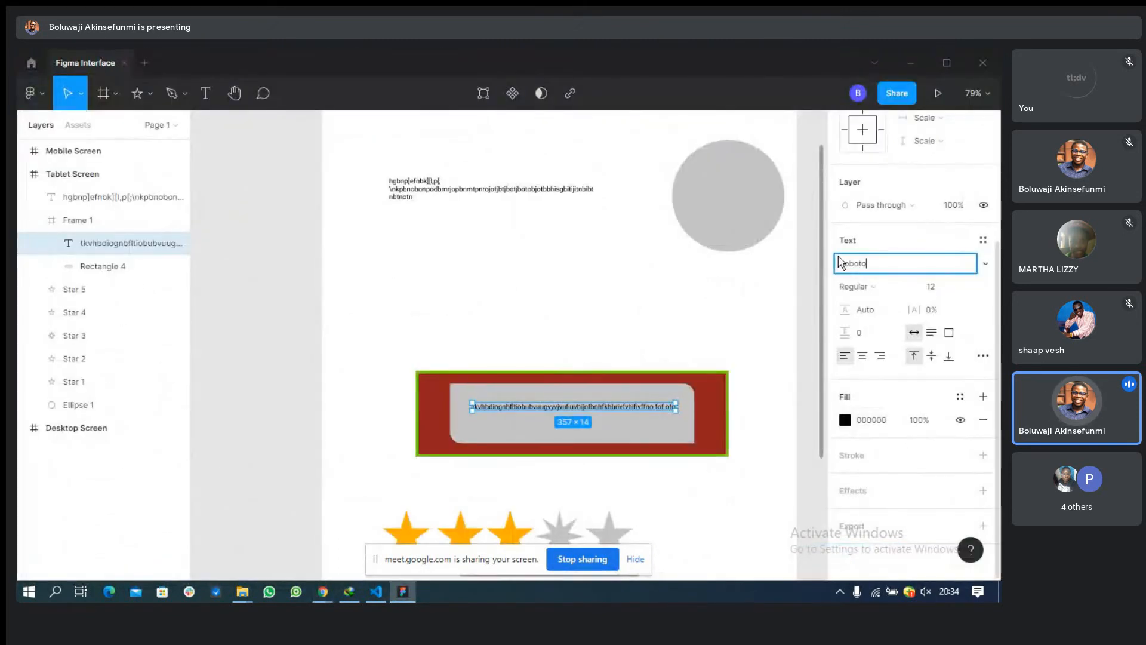
text(n)
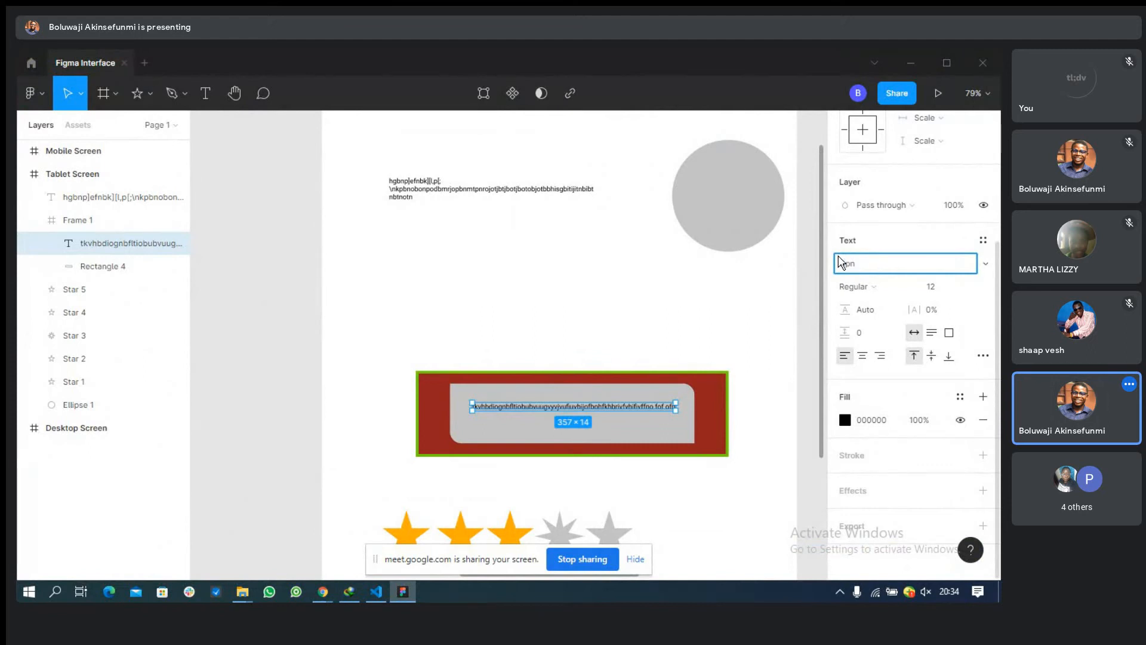
text(n Sans)
key(Return)
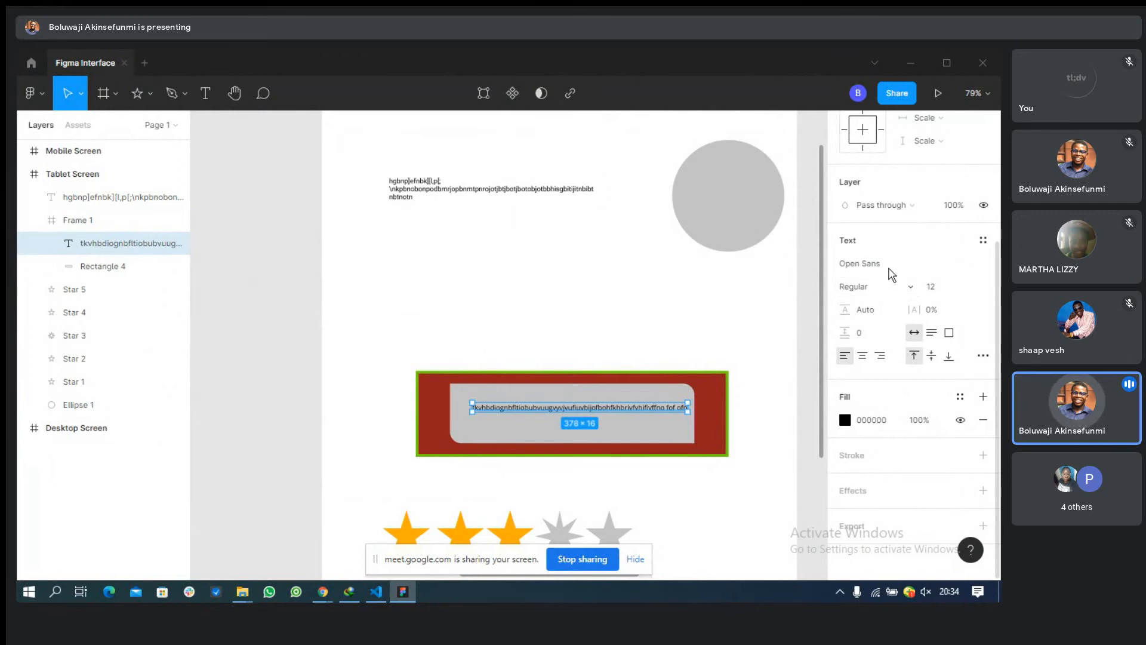
Set the single-line text's font style to ExtraBold and its font size to 18.
click(882, 289)
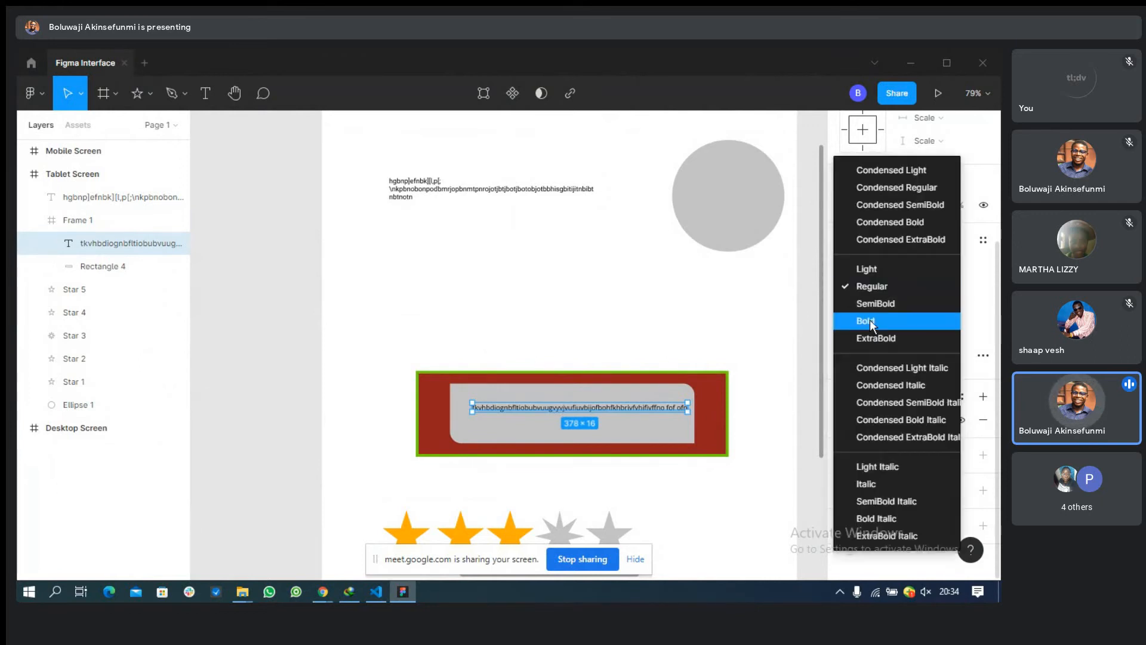
click(873, 339)
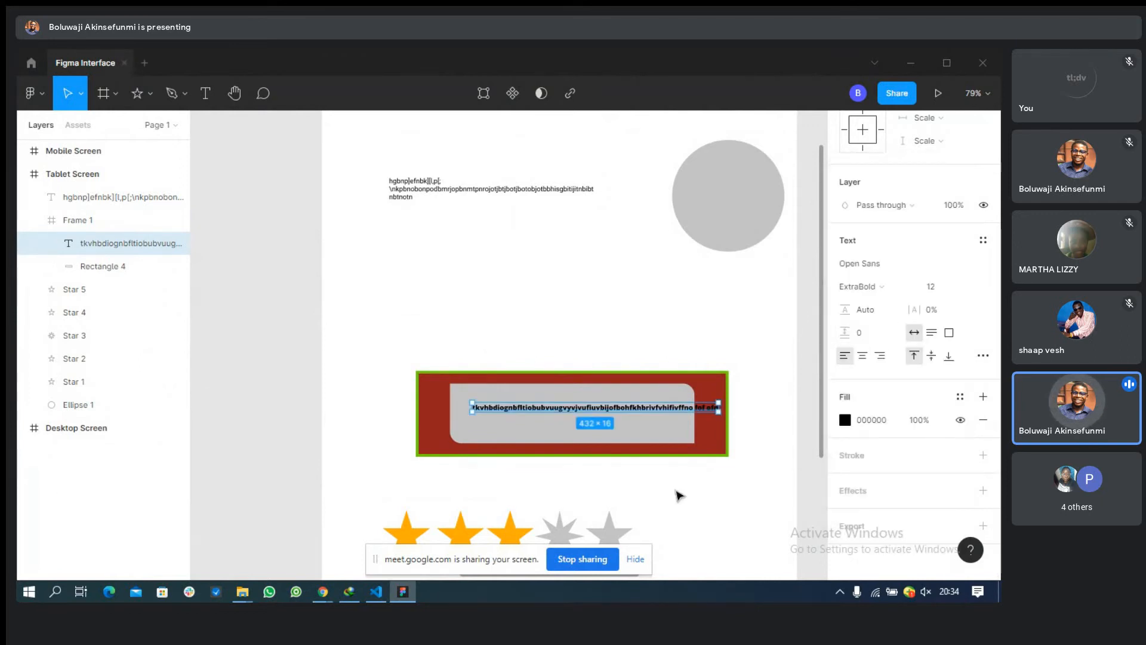
click(934, 292)
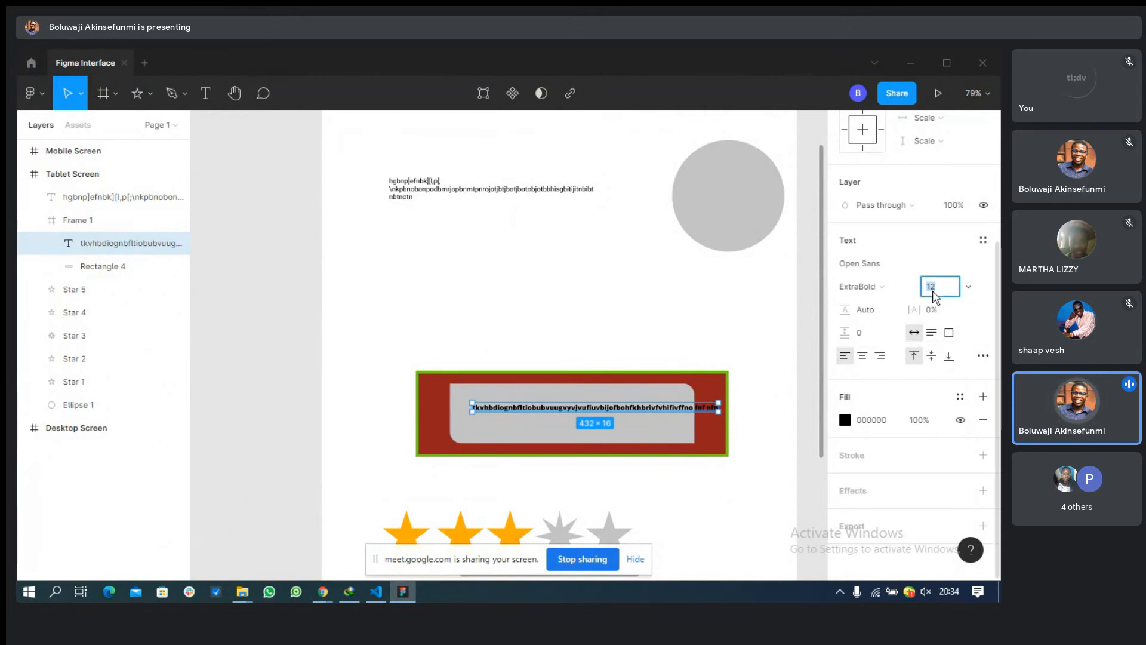
text(18)
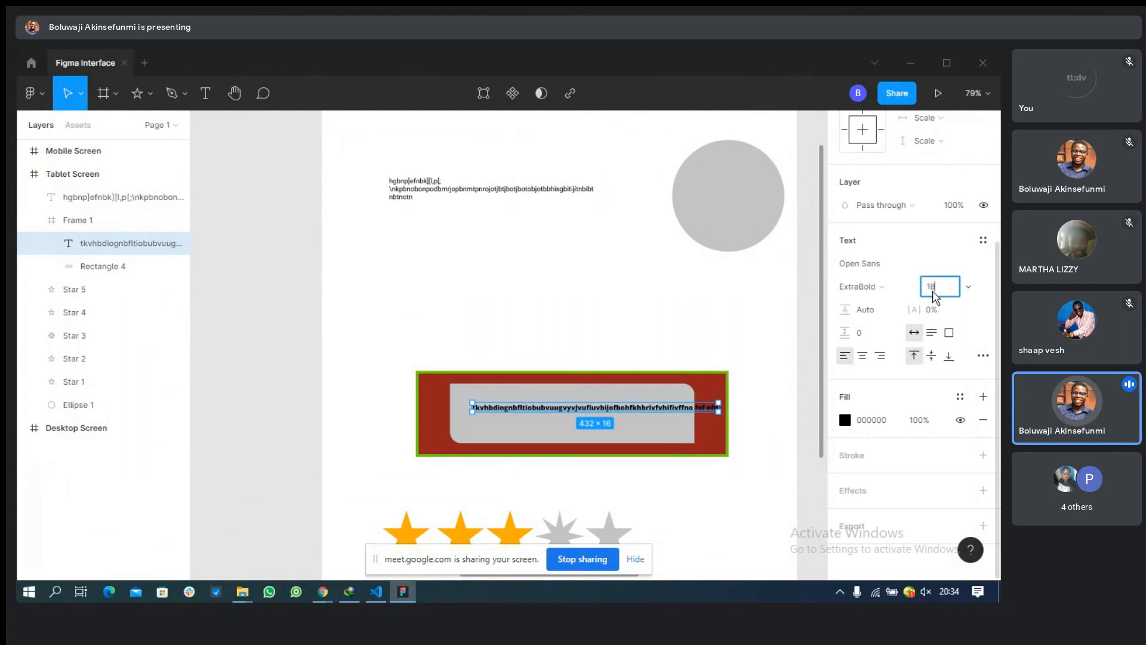
key(Return)
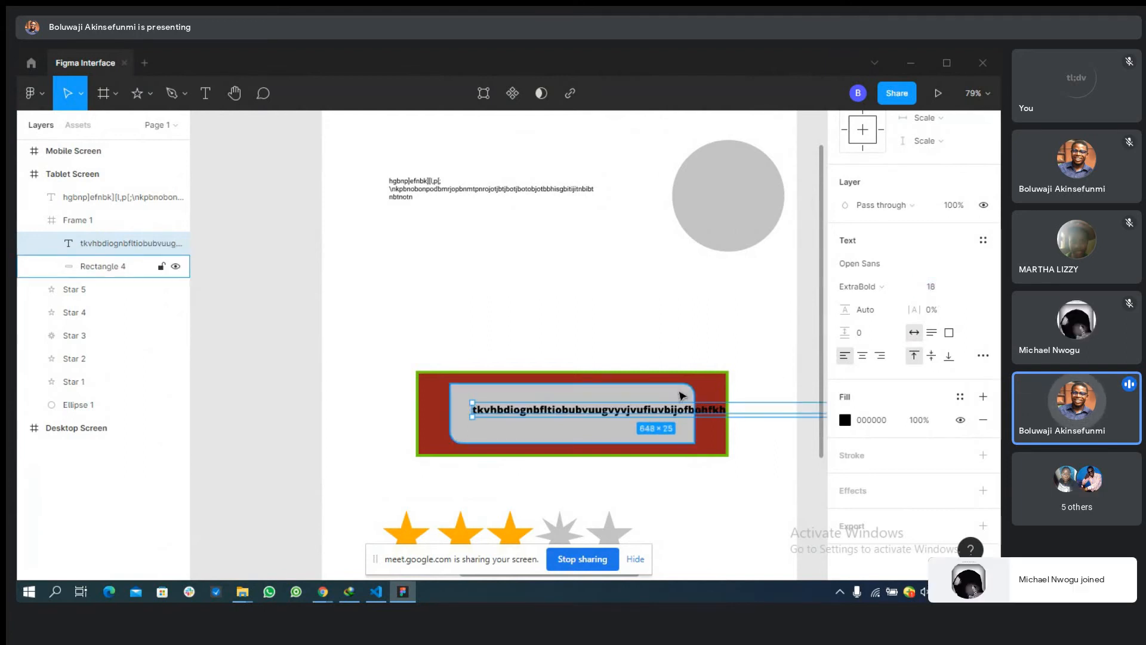
Move the single-line text slightly left and replace its content with "Lorep ipsum dolor amet".
drag(642, 412, 606, 415)
double_click(606, 415)
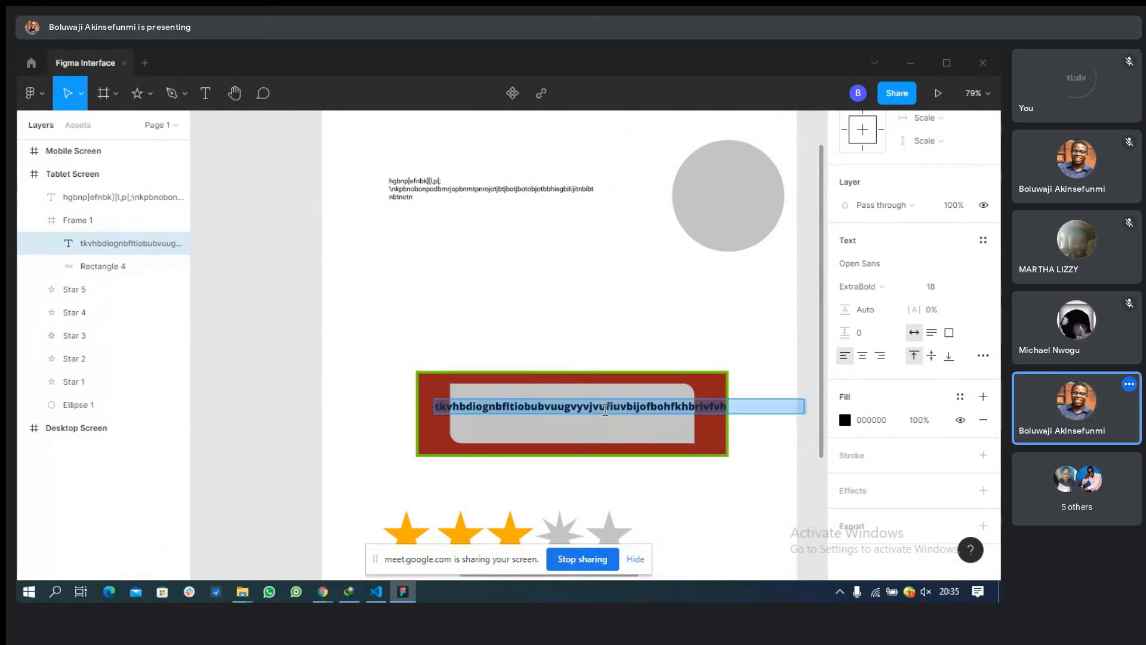
text(Lorep ips)
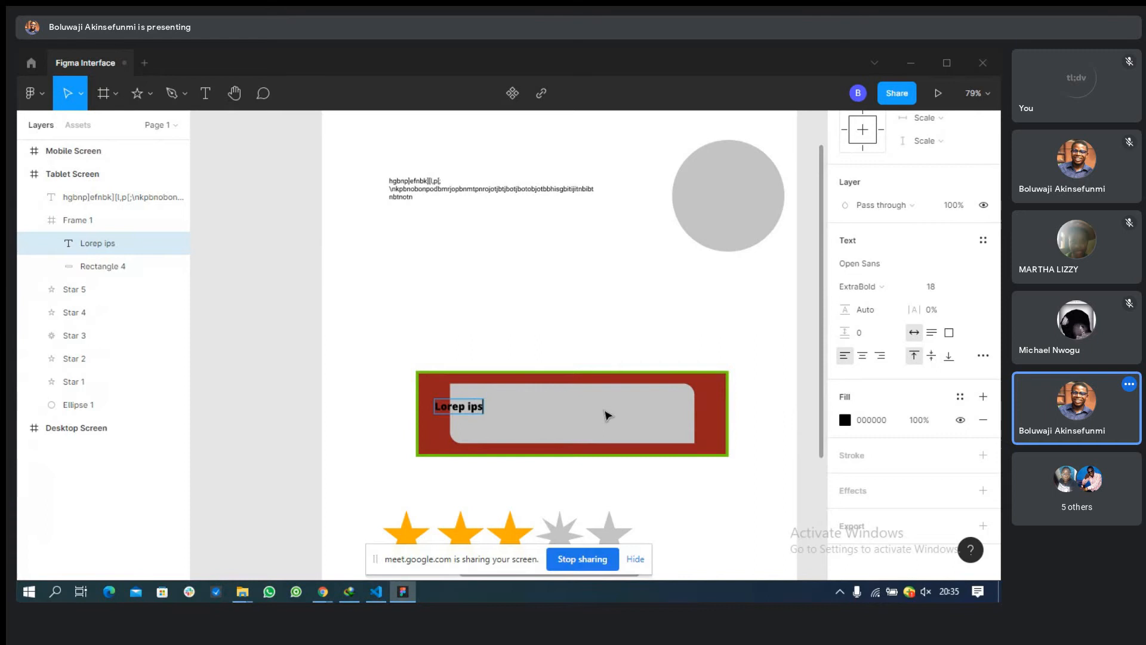
text(um dolor amet)
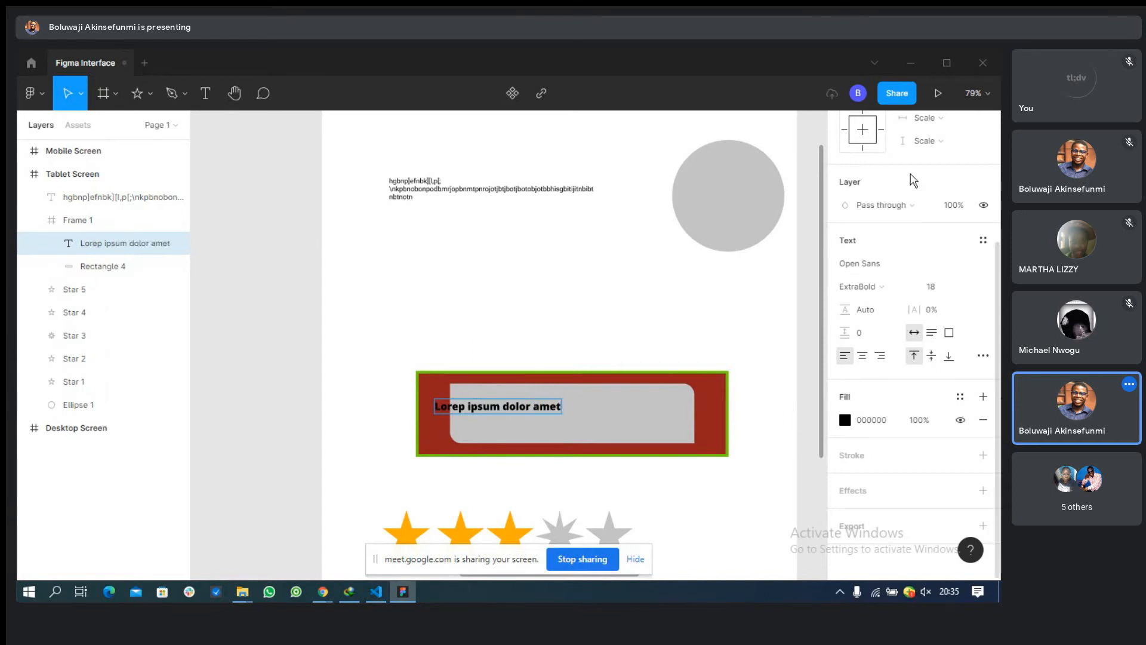
Finish editing the Lorep ipsum text and center it horizontally and vertically within Frame 1.
scroll(883, 258, up, 3)
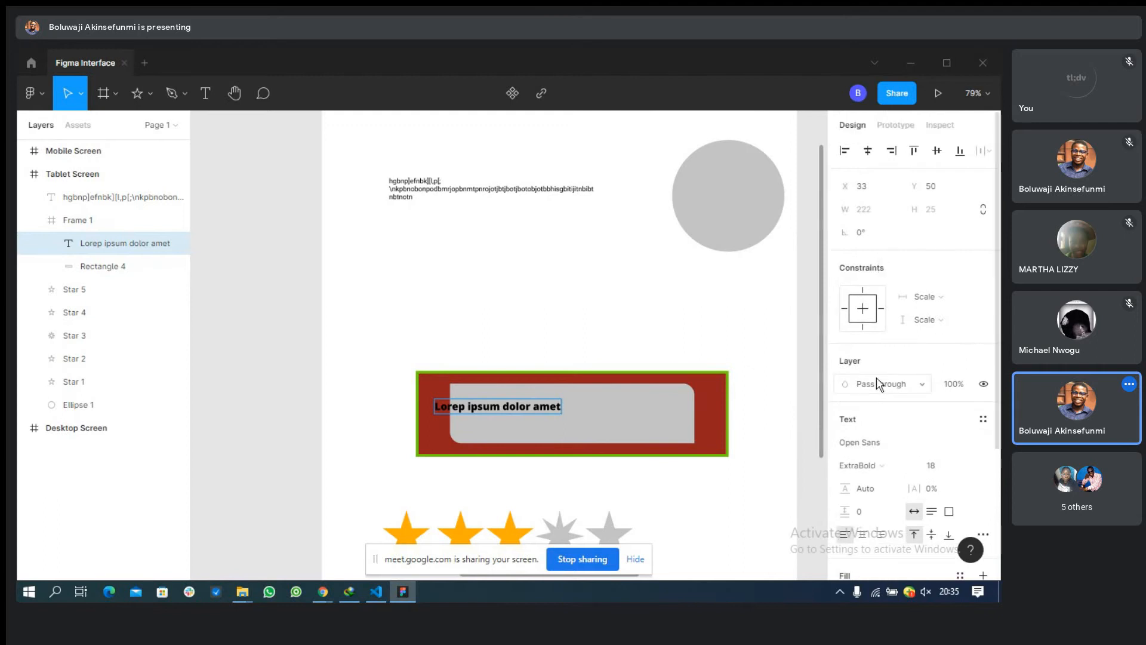
key(Escape)
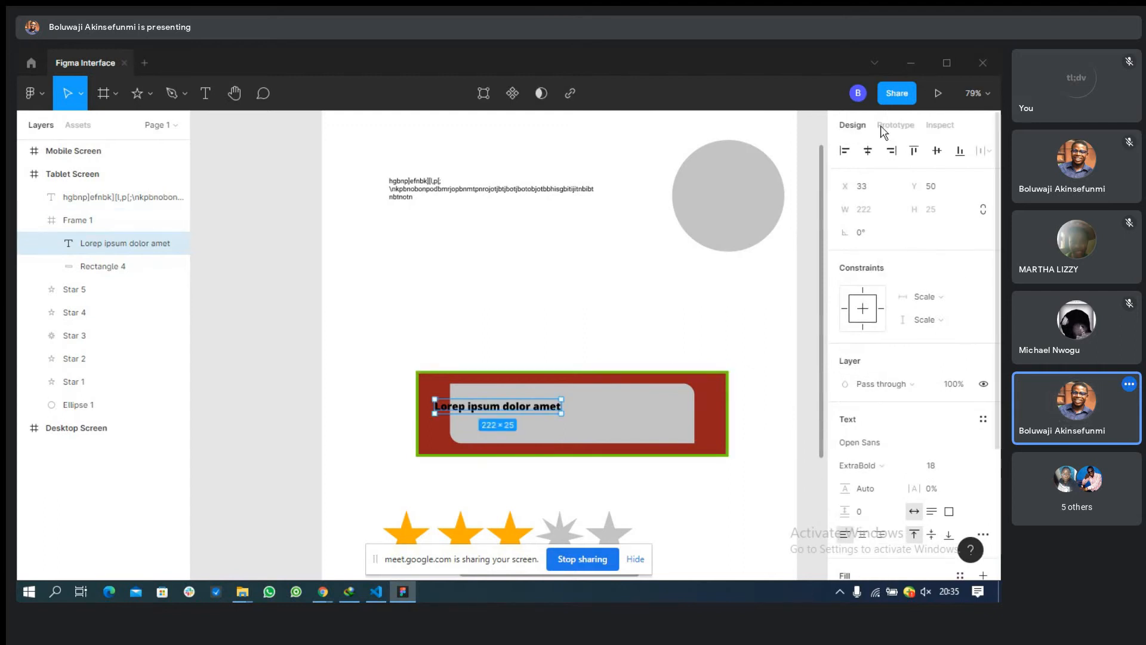
click(868, 152)
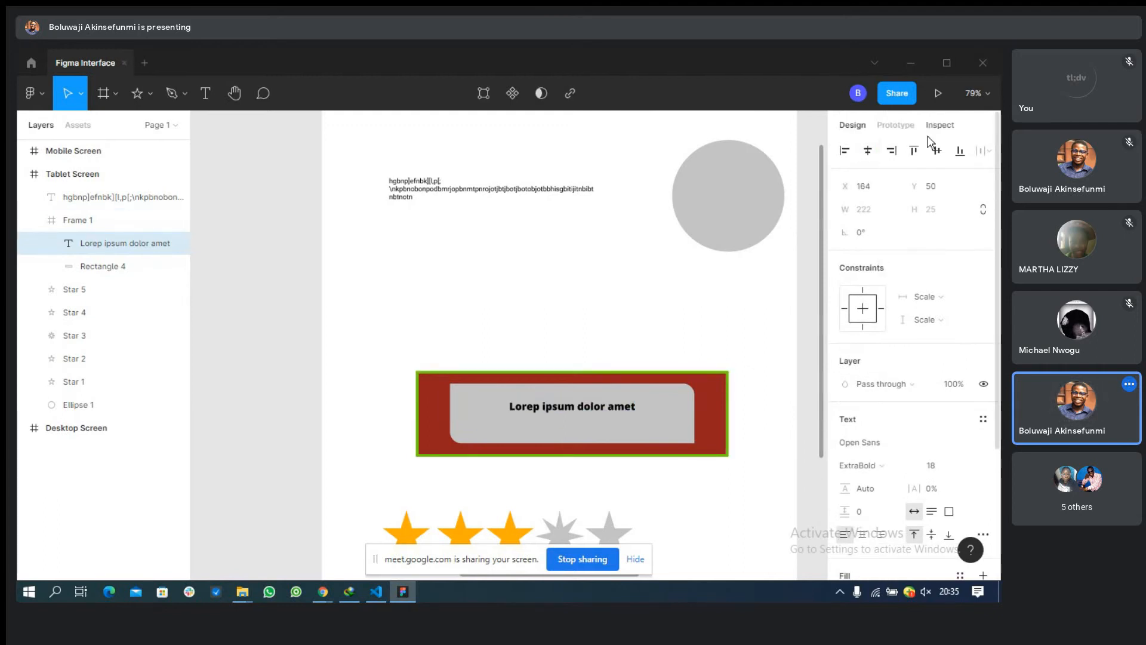
click(937, 151)
Set the text's letter spacing to 5 px and shift the text left so it fits inside the grey rectangle.
scroll(939, 267, down, 3)
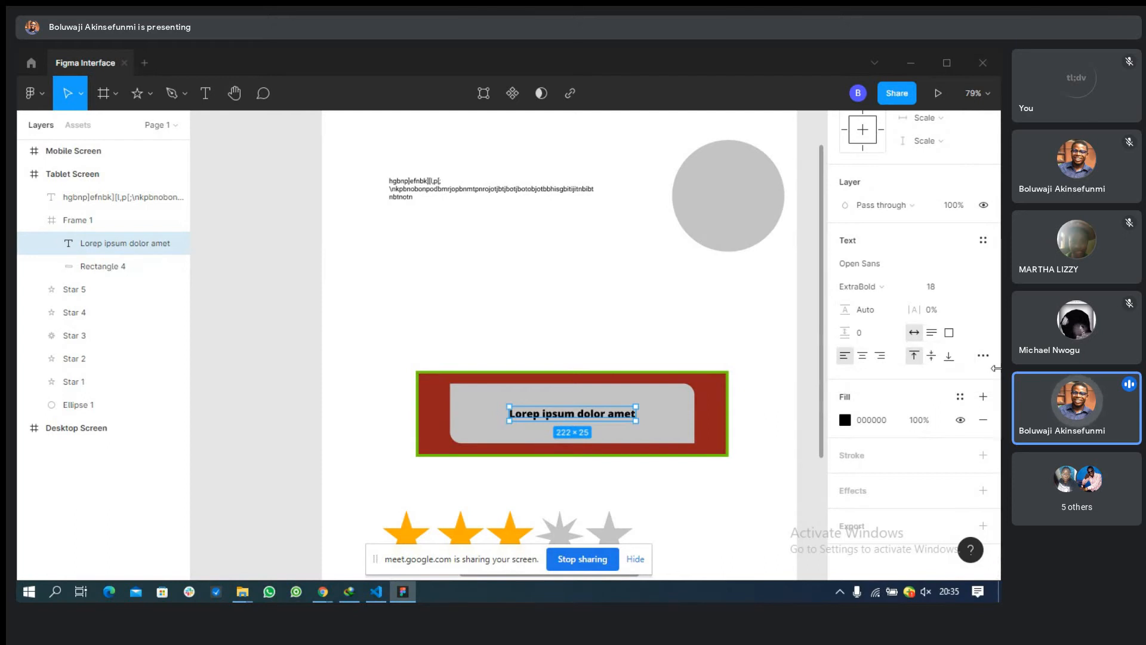
click(947, 316)
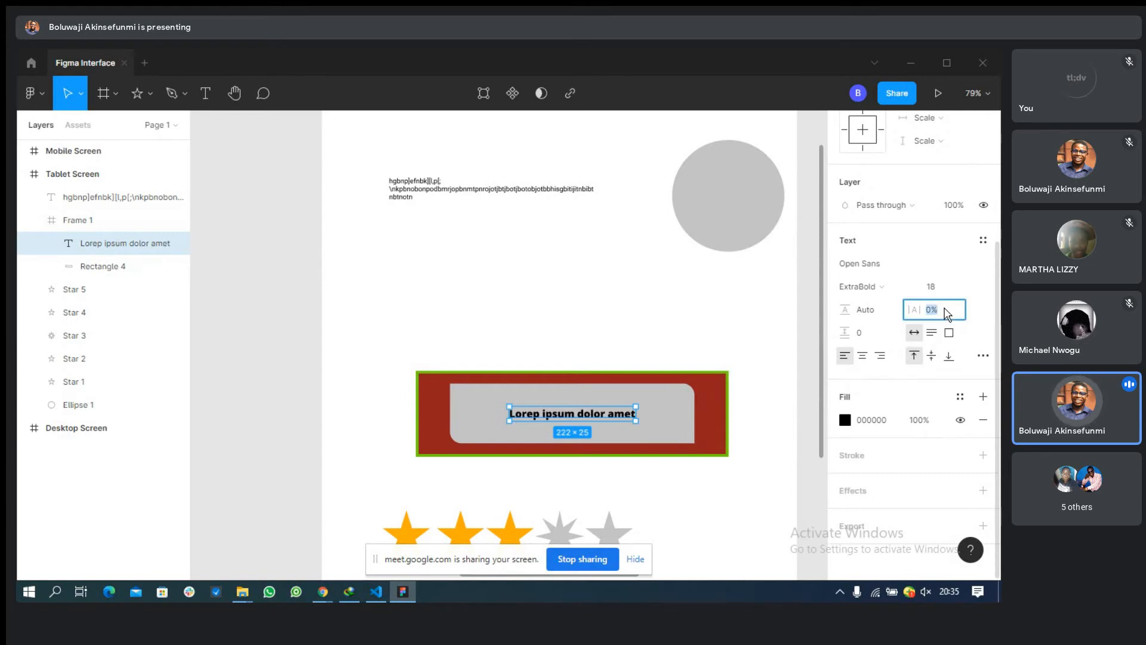
text(5px)
key(Return)
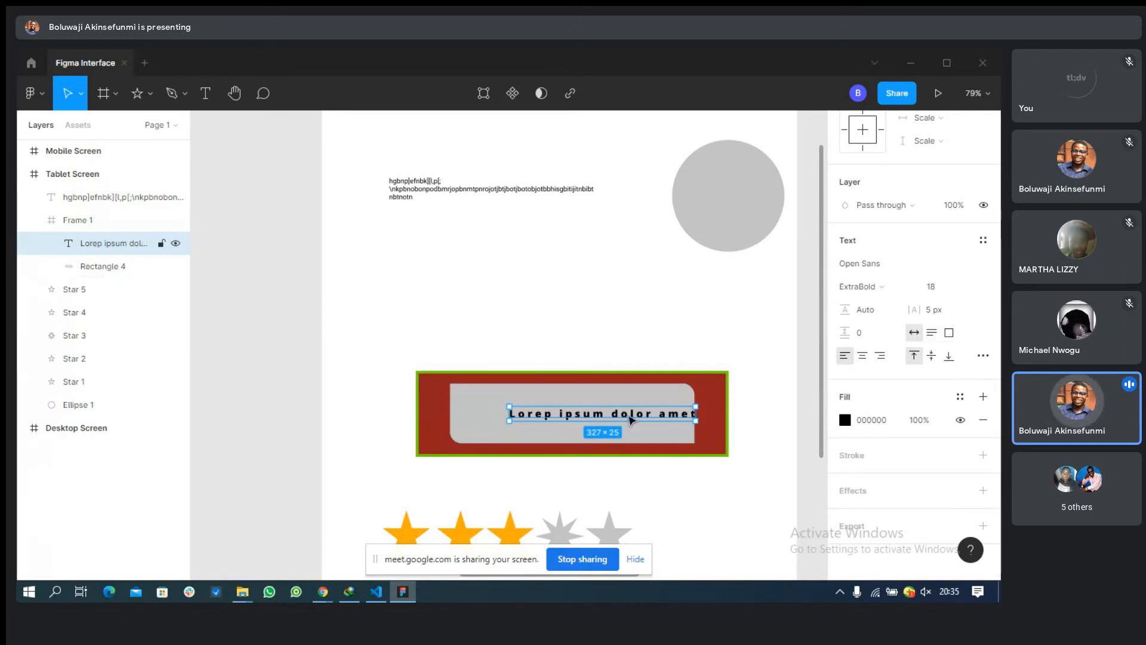
drag(646, 418, 622, 418)
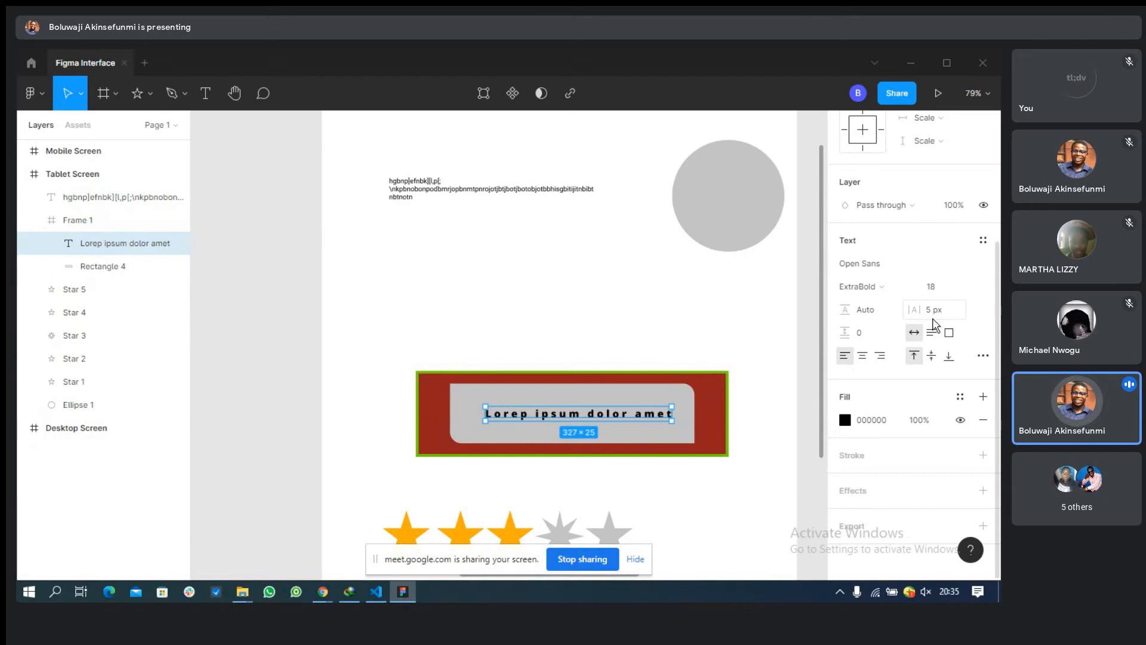
Add a second line reading "lorem lorem" below "Lorep ipsum dolor amet" in the same text layer.
click(861, 310)
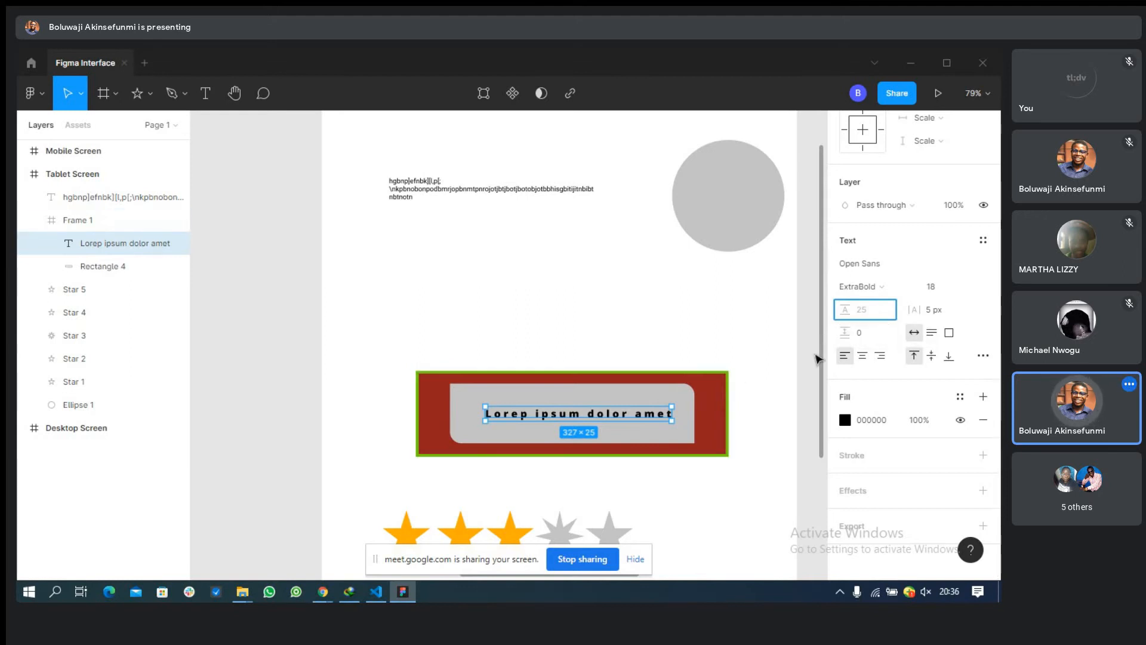
double_click(663, 414)
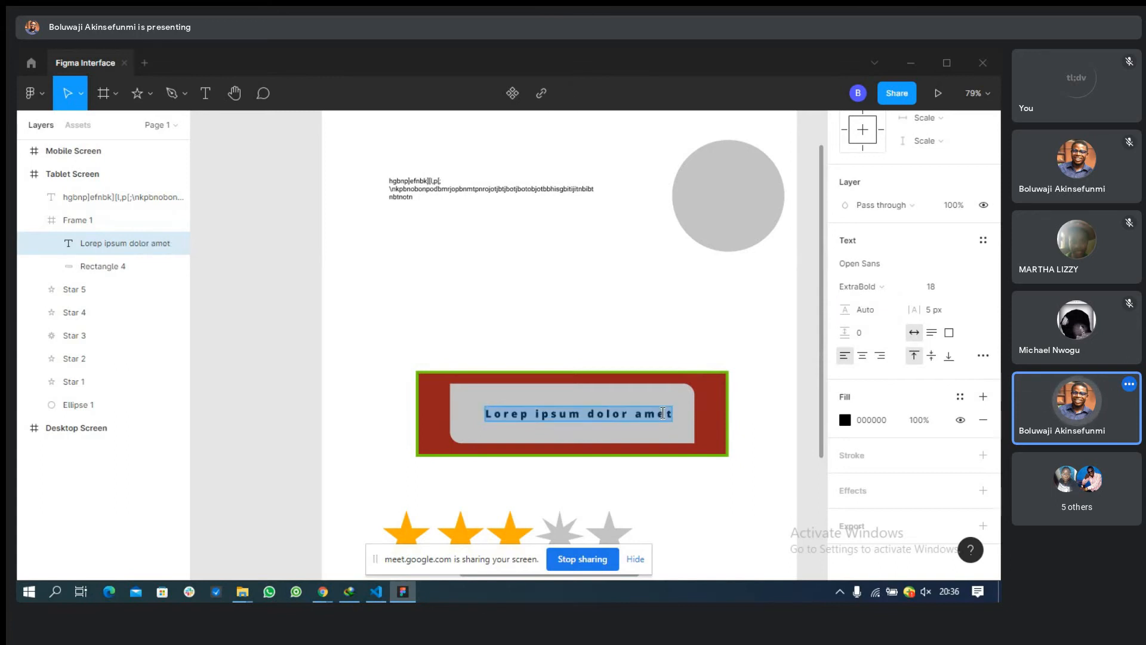
key(Right)
key(Return)
text(l)
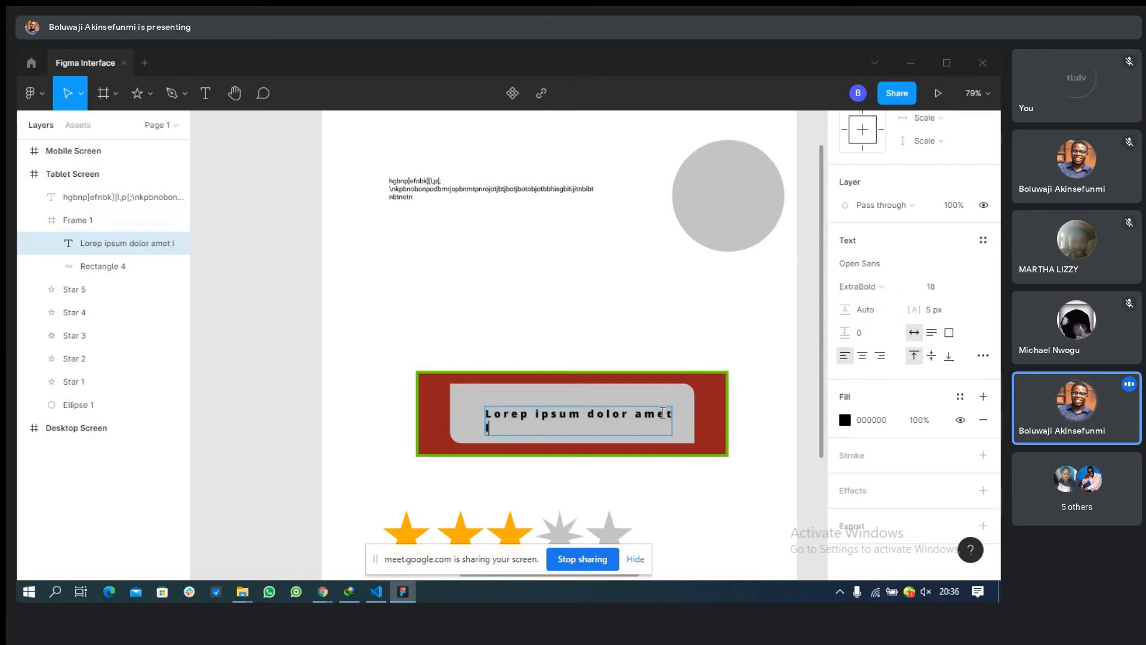
text(orem lorem)
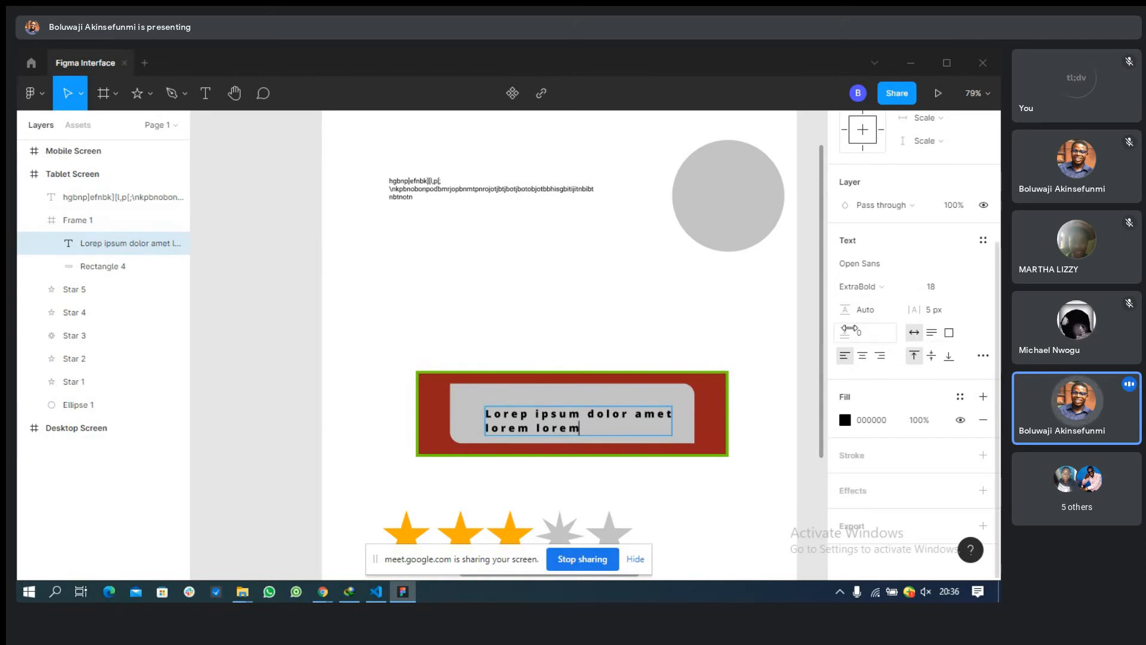
Set the line height of the two-line text to 50.
click(862, 311)
text(50)
key(Return)
click(869, 315)
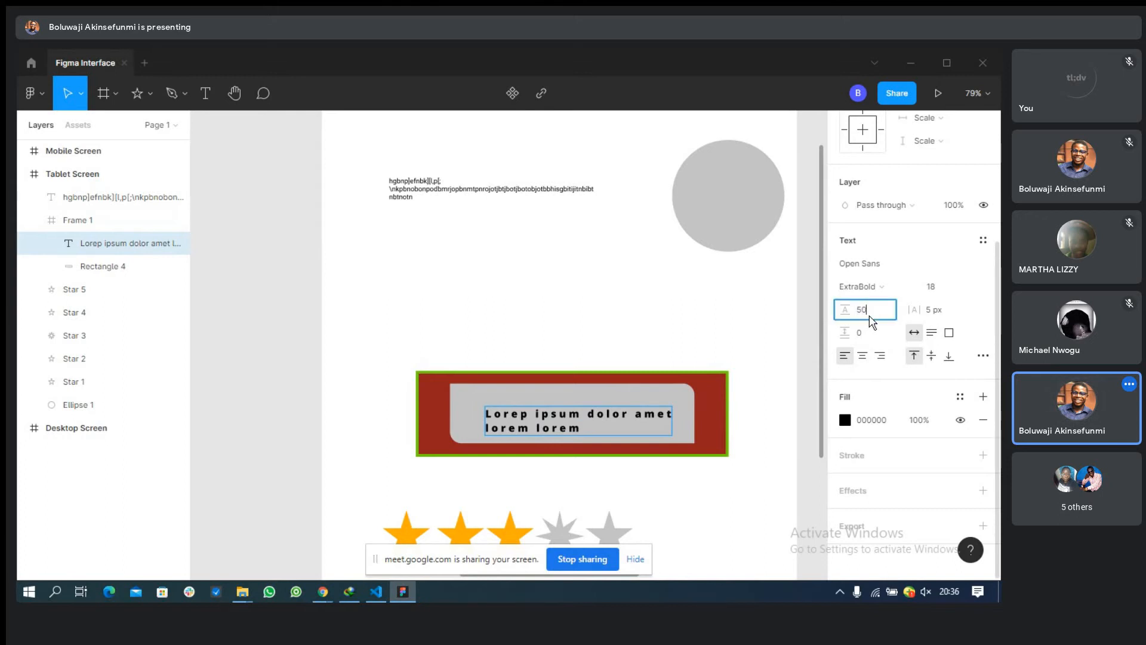
key(Return)
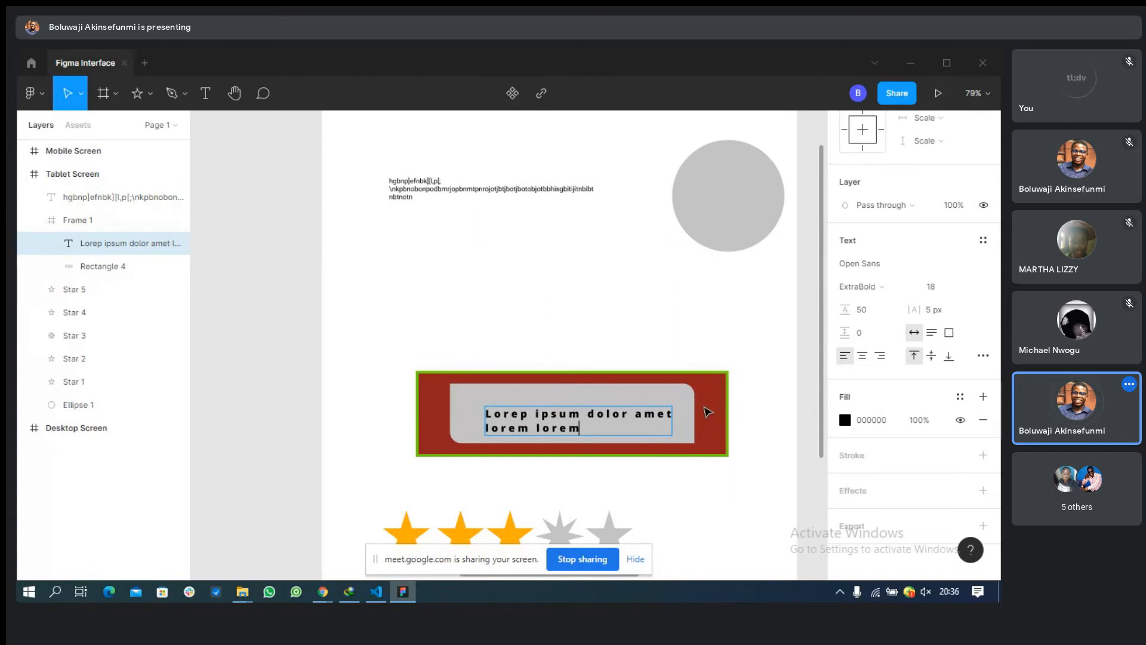
click(706, 410)
click(874, 311)
text(50px)
key(Return)
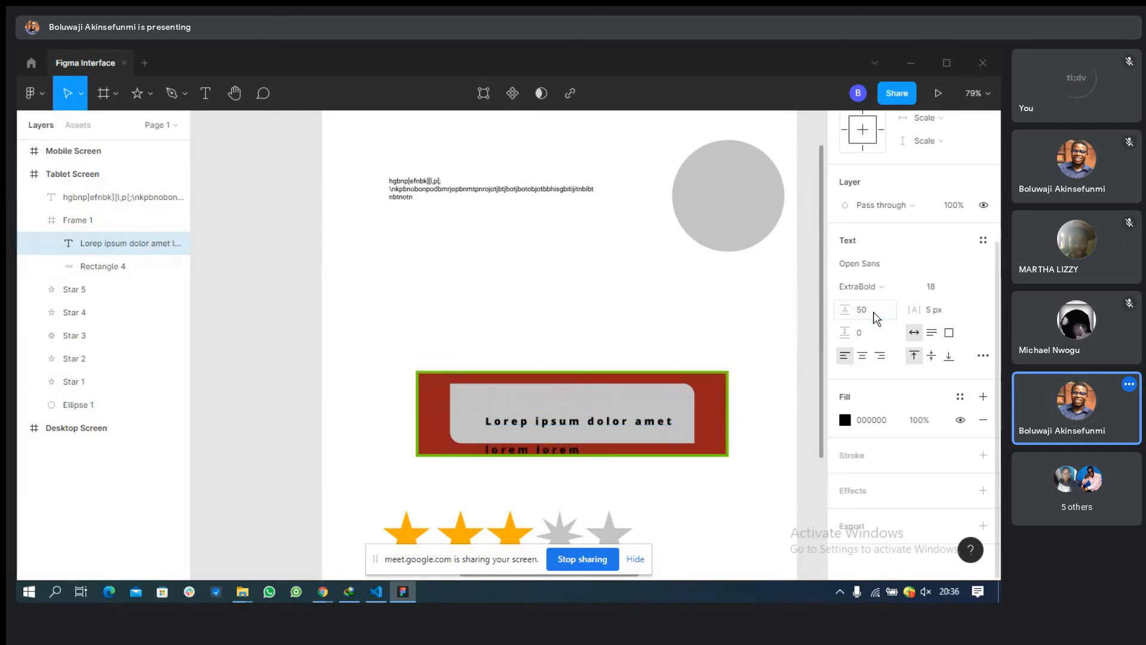
Center the two-line text horizontally within Frame 1.
scroll(882, 237, up, 3)
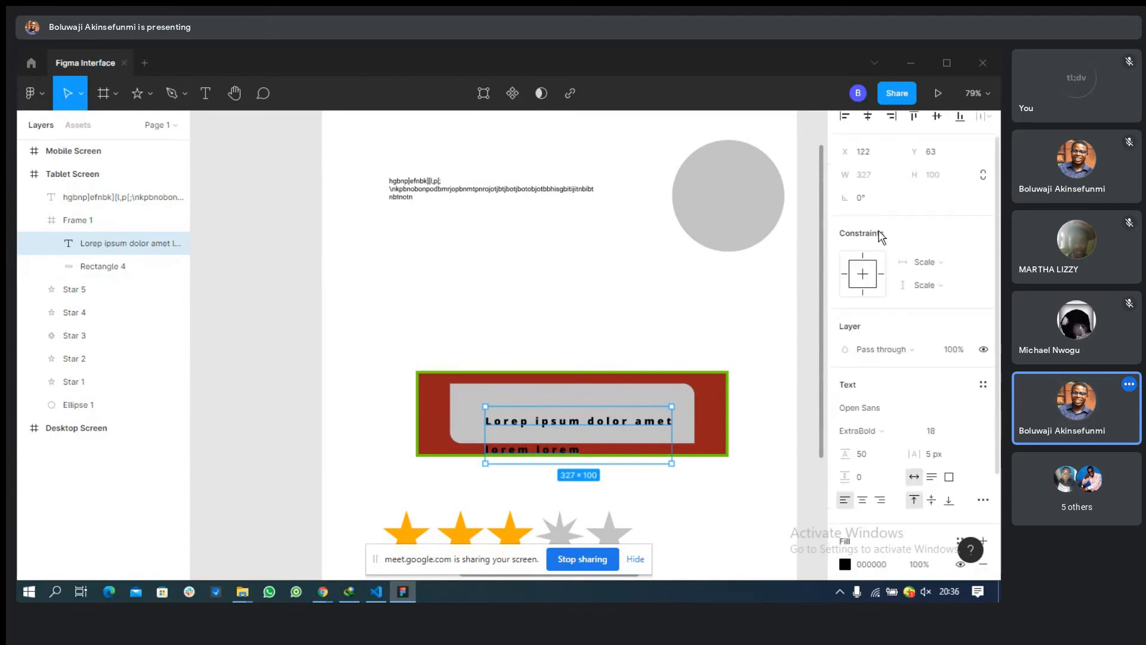
click(868, 152)
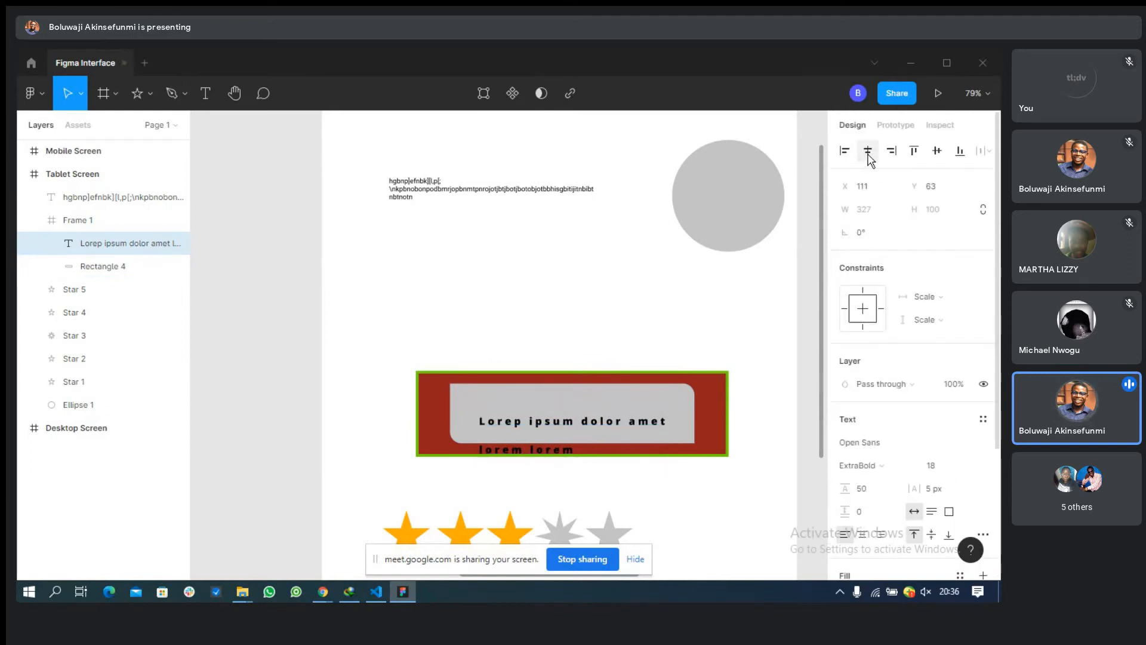
Center the two-line text vertically within Frame 1 and set its text alignment to center after trying right and left.
click(937, 152)
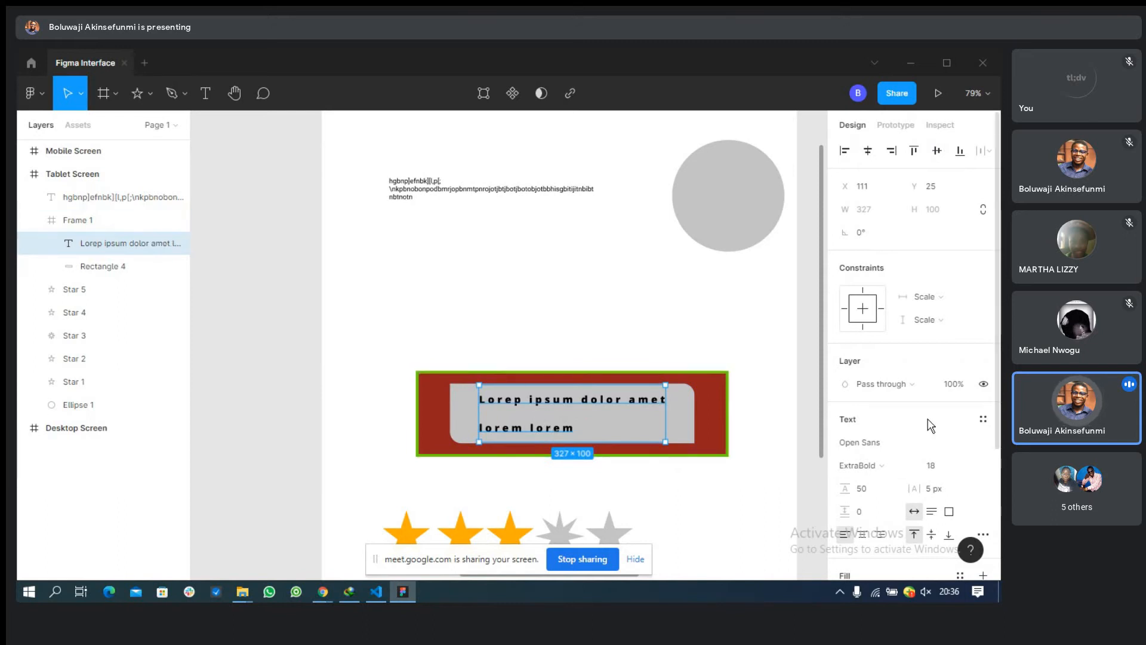
scroll(928, 421, down, 3)
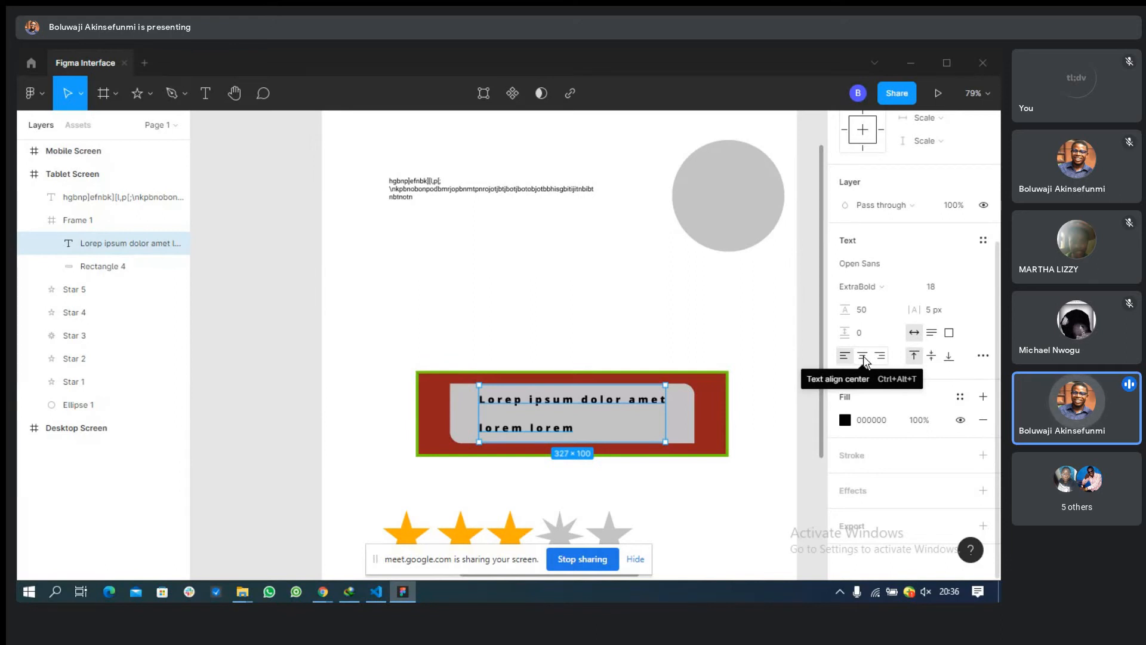
click(864, 358)
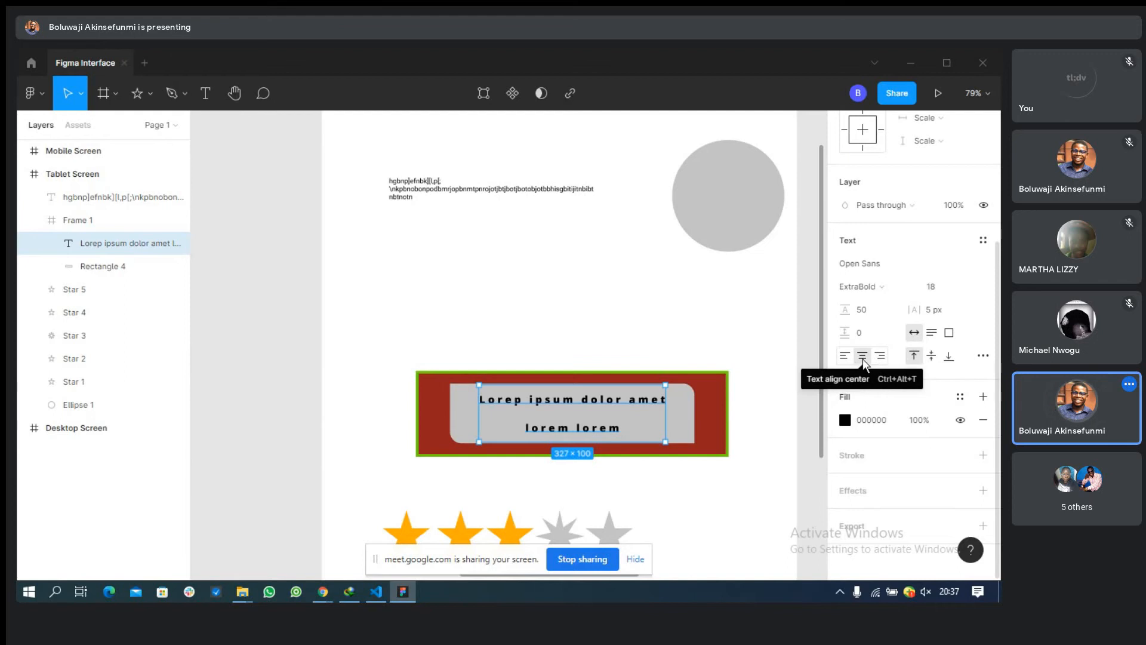
click(879, 357)
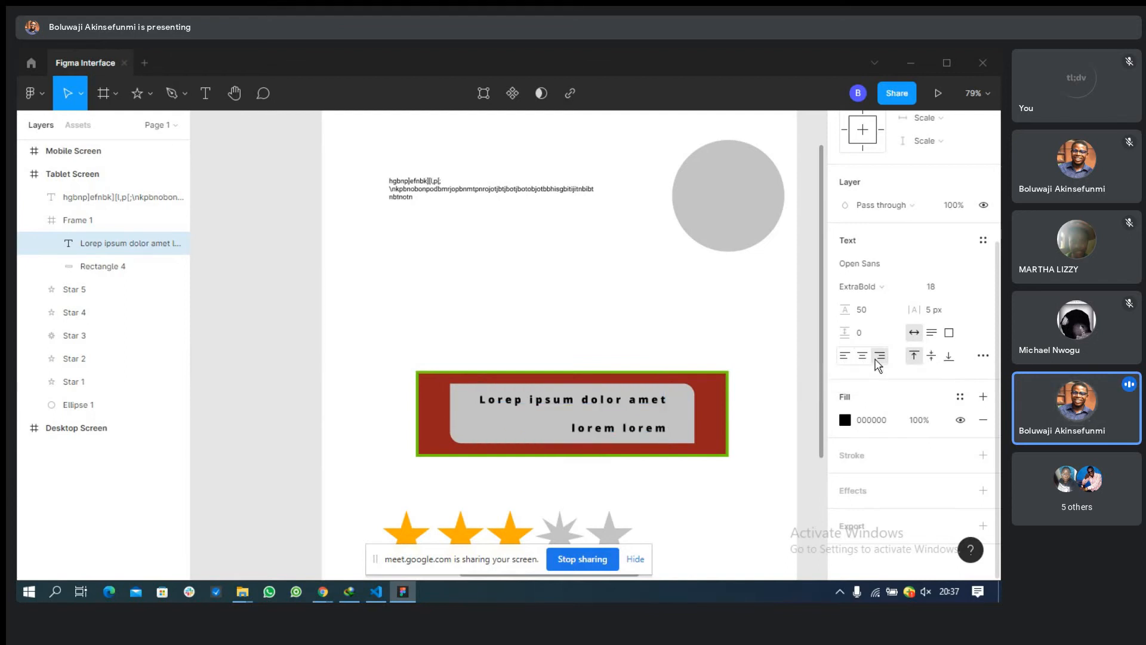
click(848, 358)
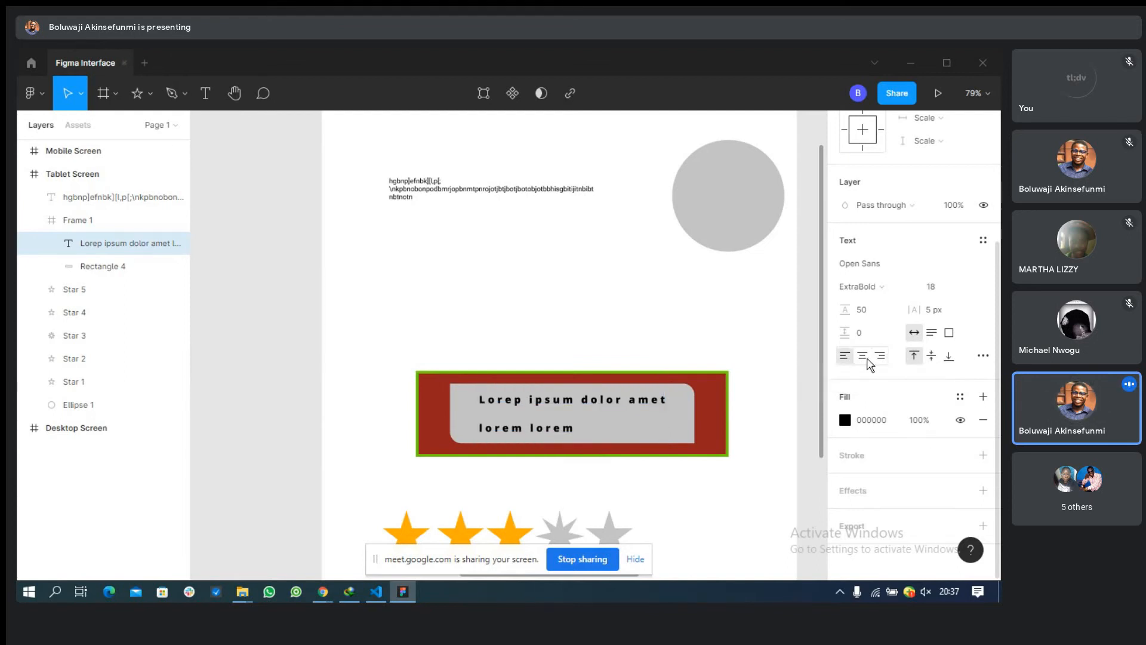
click(866, 359)
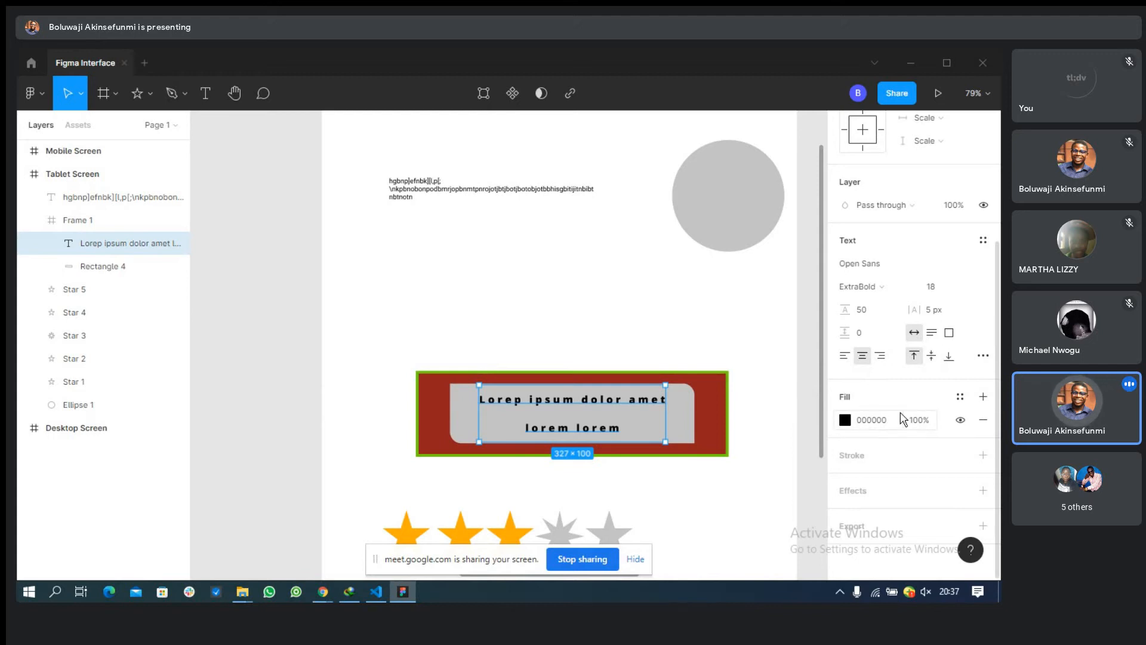
Change the two-line text's fill color to the very dark red 1C0A0A.
click(845, 420)
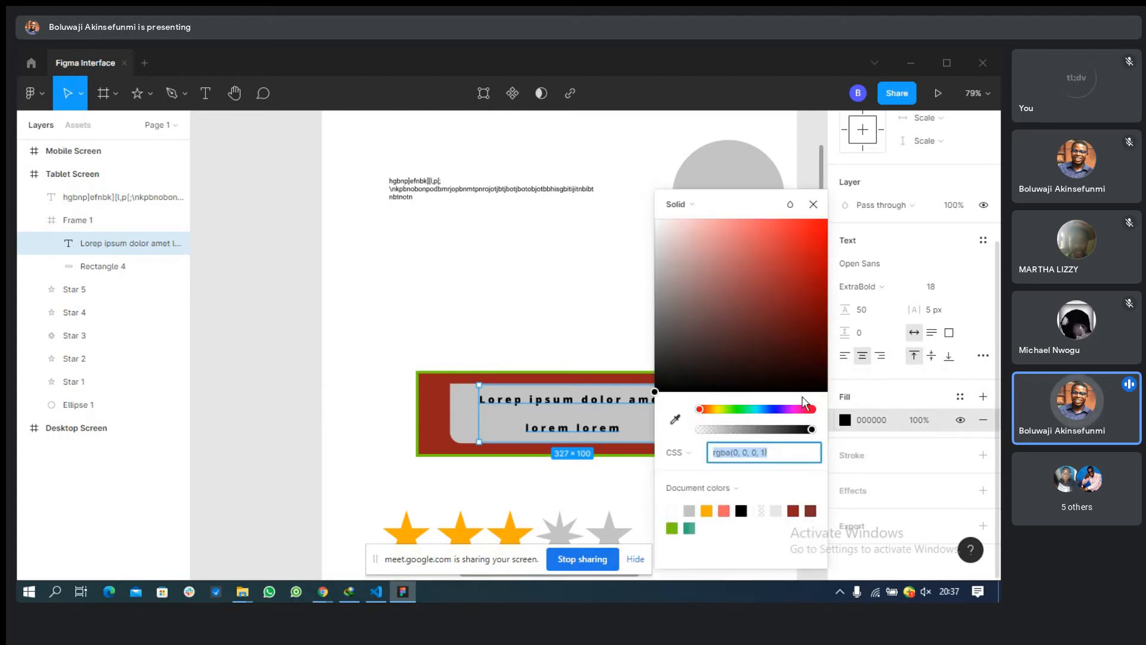
click(729, 335)
drag(764, 313, 691, 239)
drag(731, 357, 762, 377)
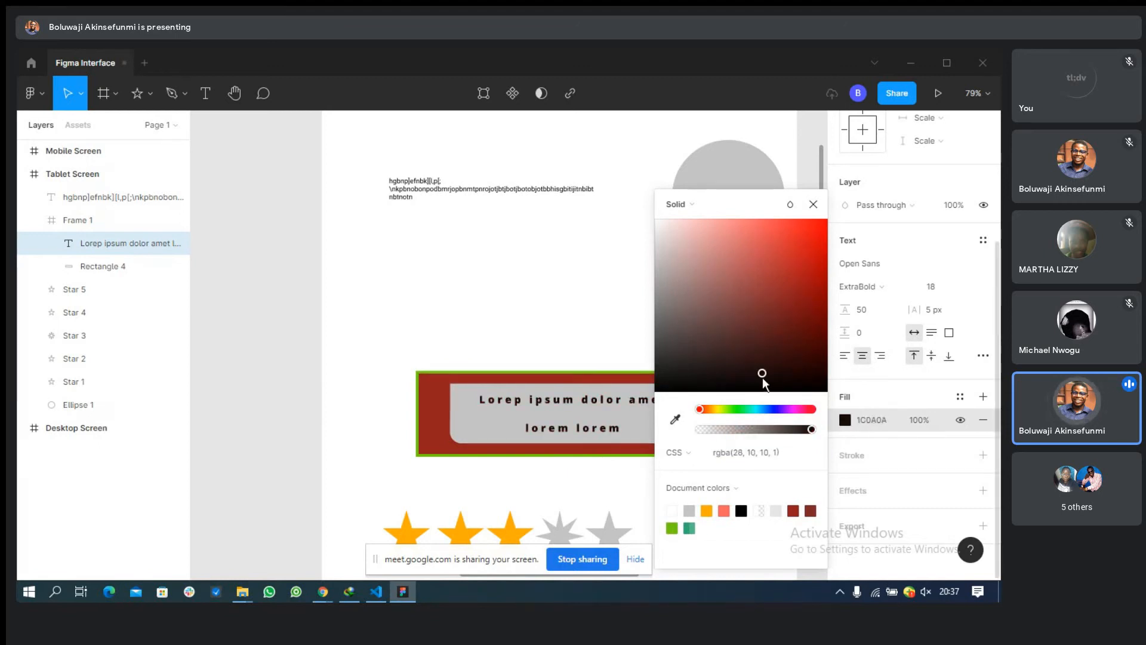
click(814, 205)
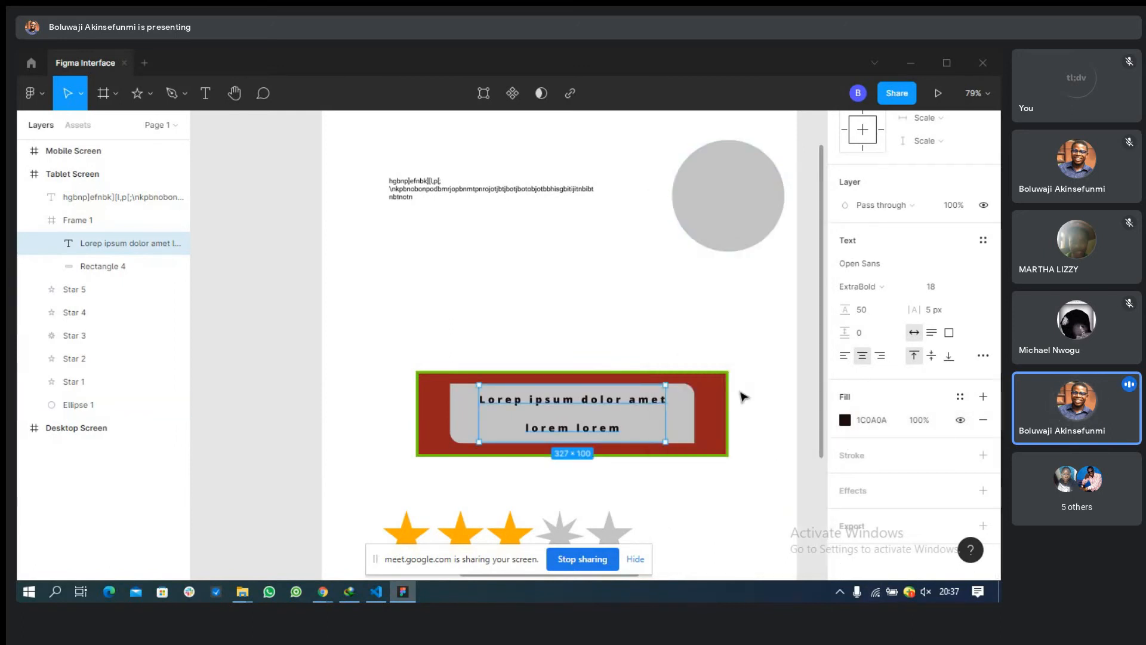
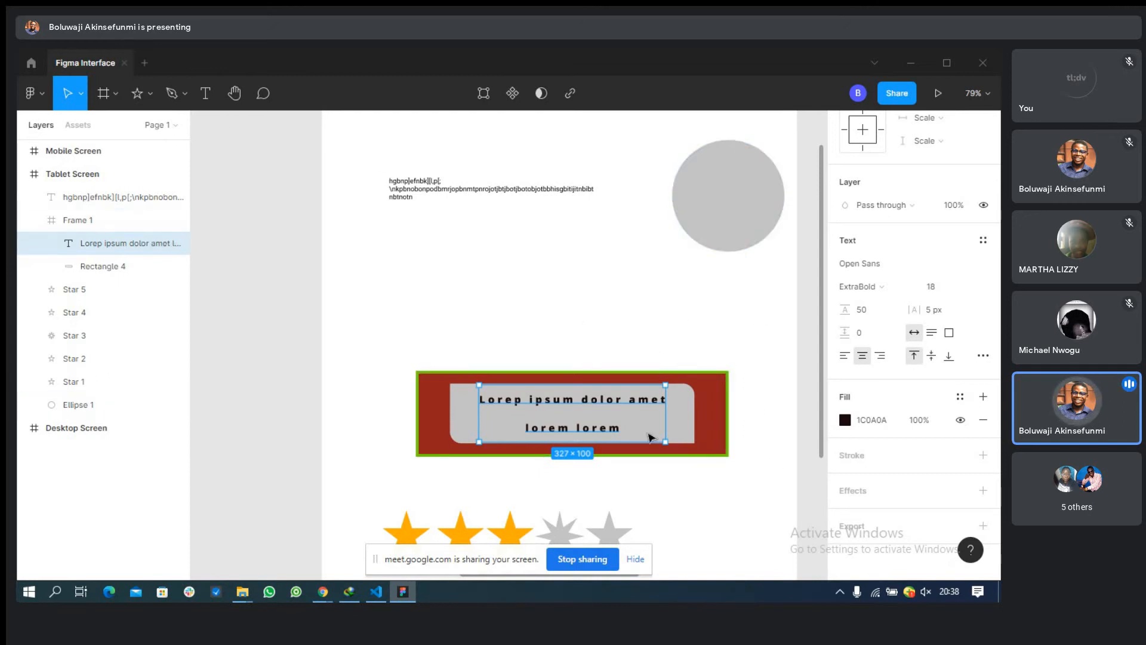
Delete the small gibberish text layer above Frame 1 on the Tablet Screen.
scroll(660, 361, up, 2)
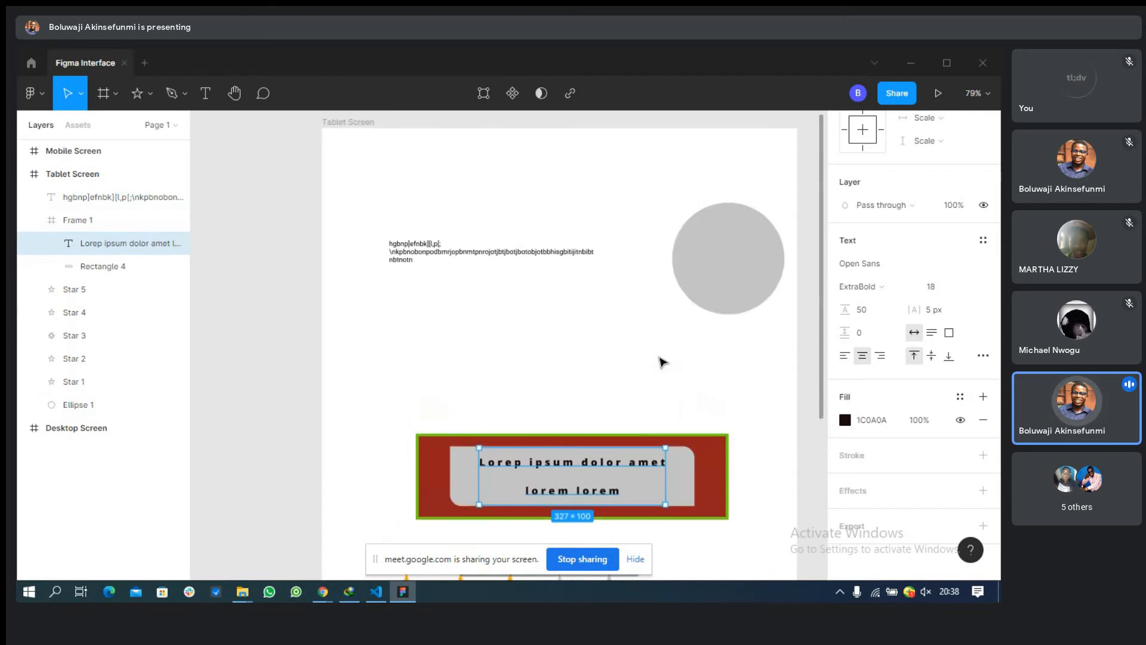
click(431, 246)
key(Delete)
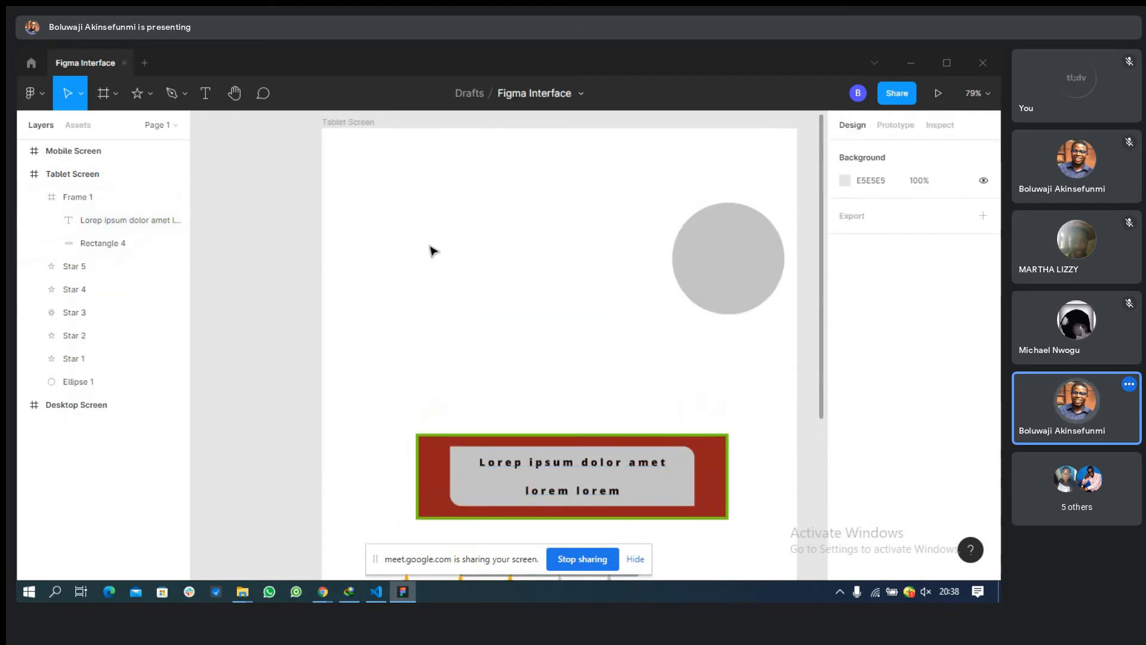
Center the grey circle horizontally in the Tablet Screen frame and change its fill from solid to a linear gradient.
click(766, 284)
click(868, 151)
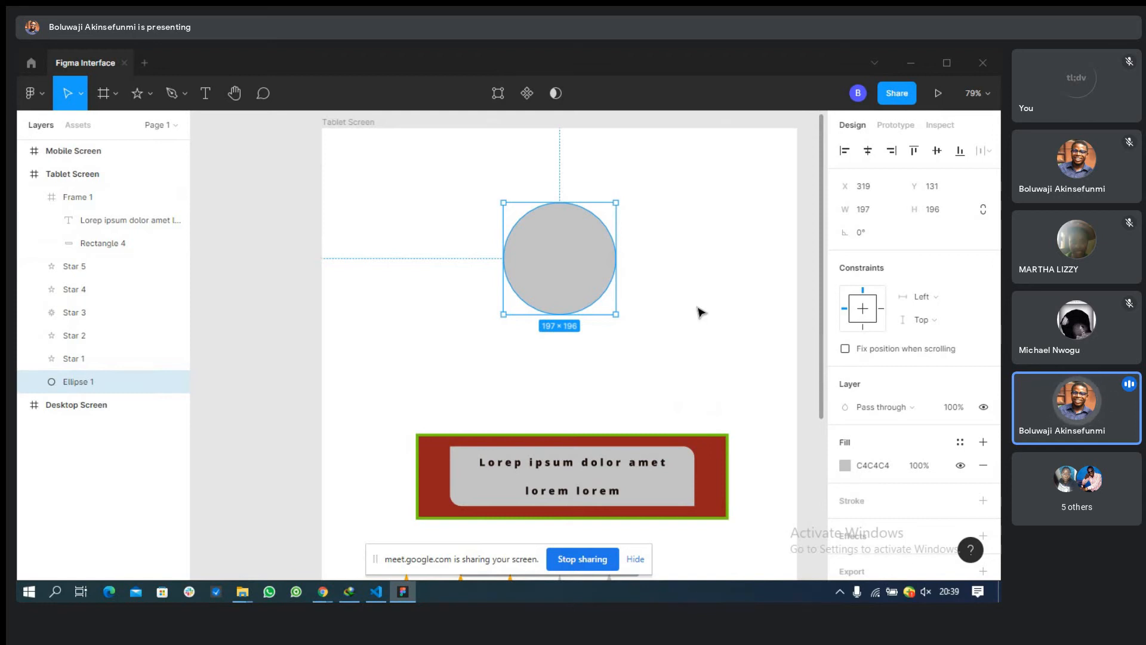
click(845, 465)
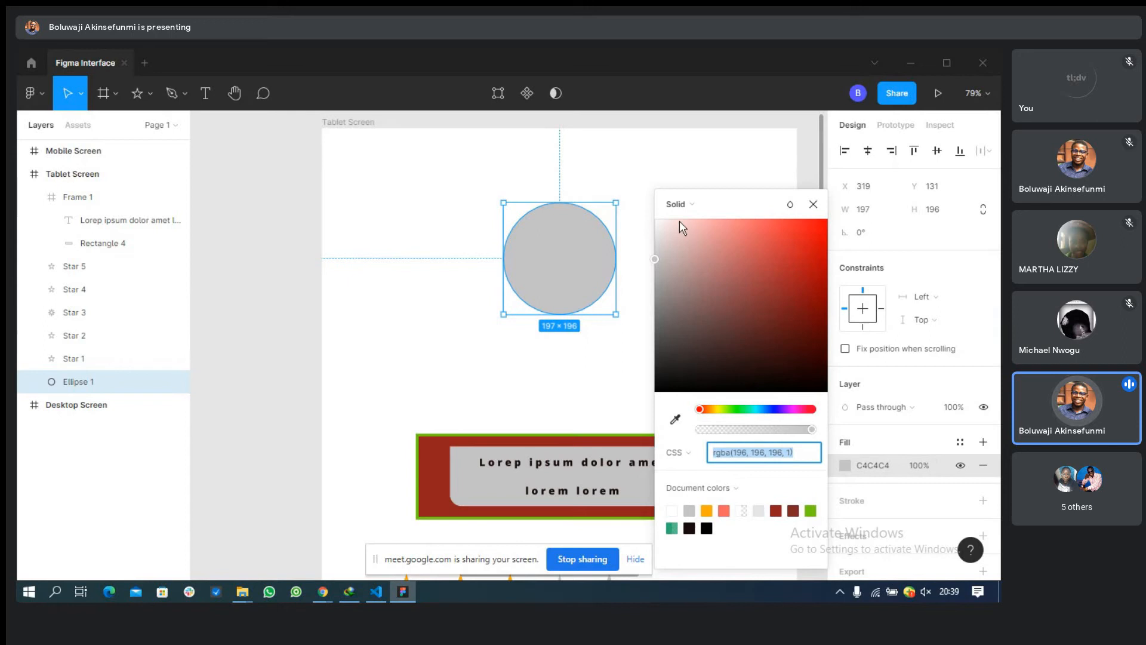
click(684, 206)
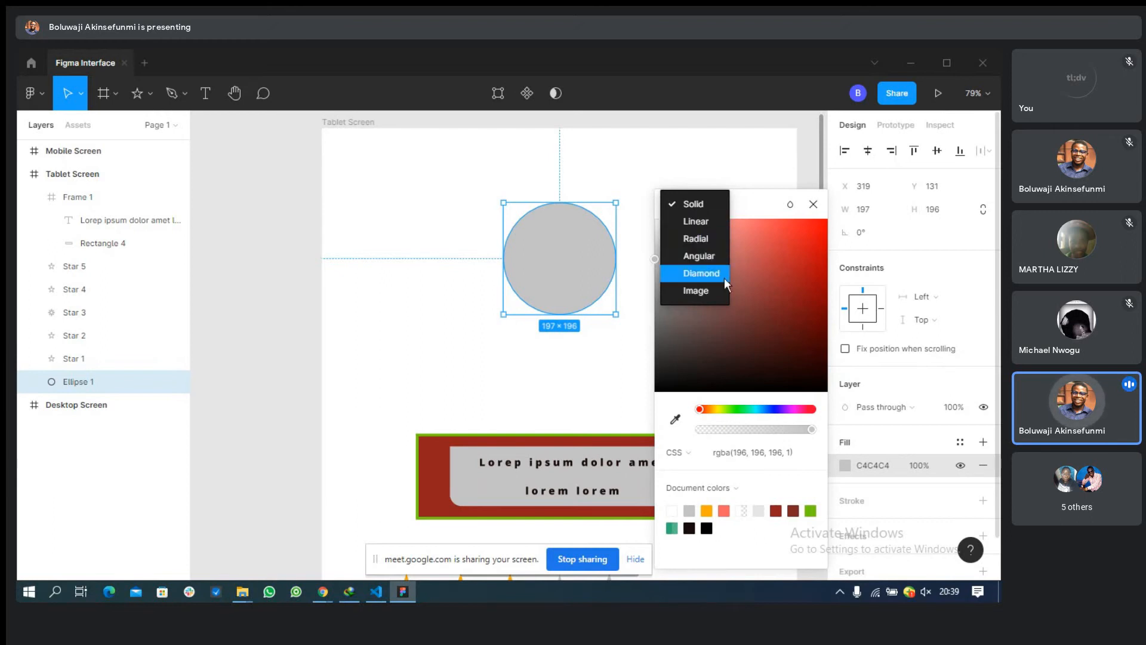
click(701, 223)
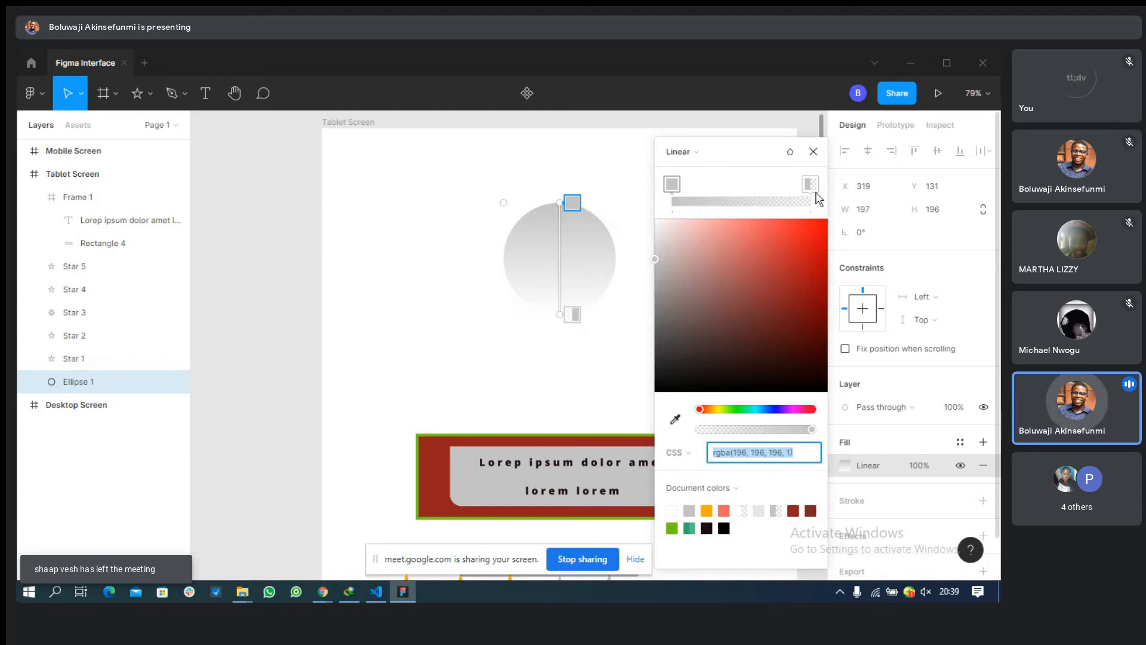
Color the circle's gradient start stop dark green rgba(2, 49, 4, 1) and its transparent end stop pale green rgba(220, 253, 222, 0).
click(673, 190)
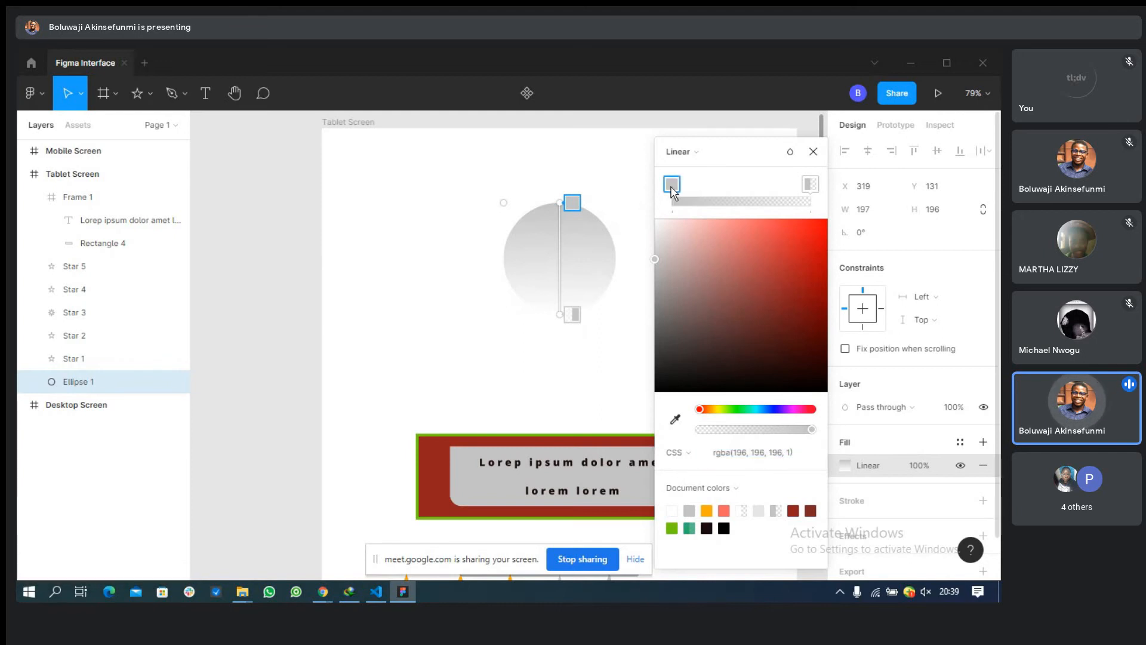
click(810, 184)
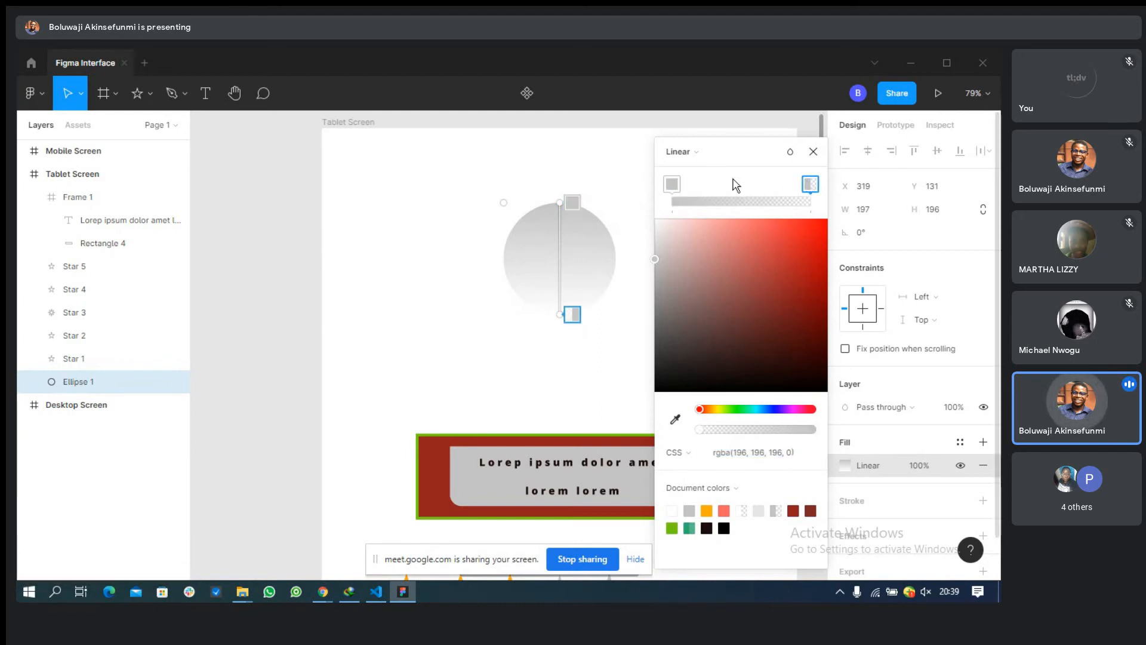
click(674, 188)
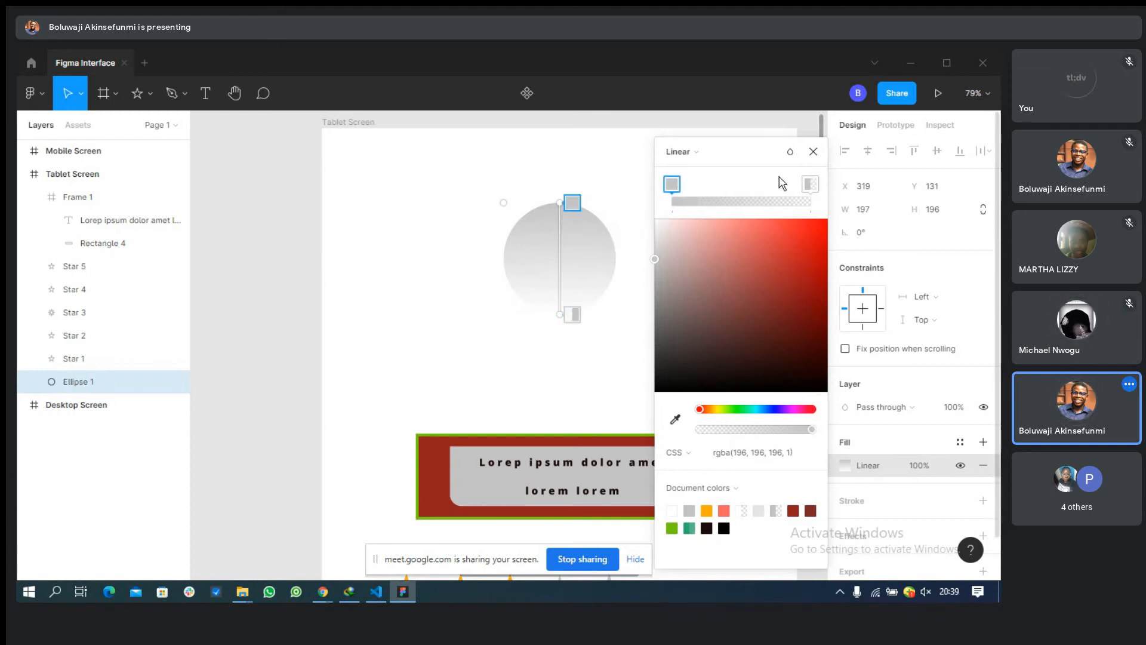
click(812, 184)
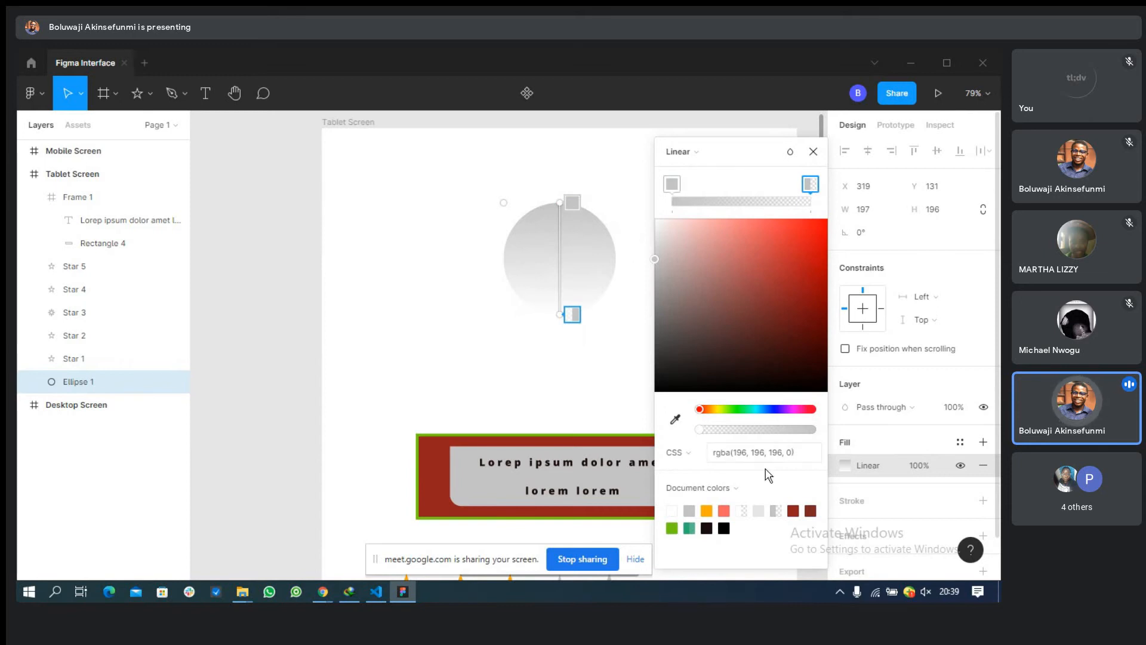
click(738, 410)
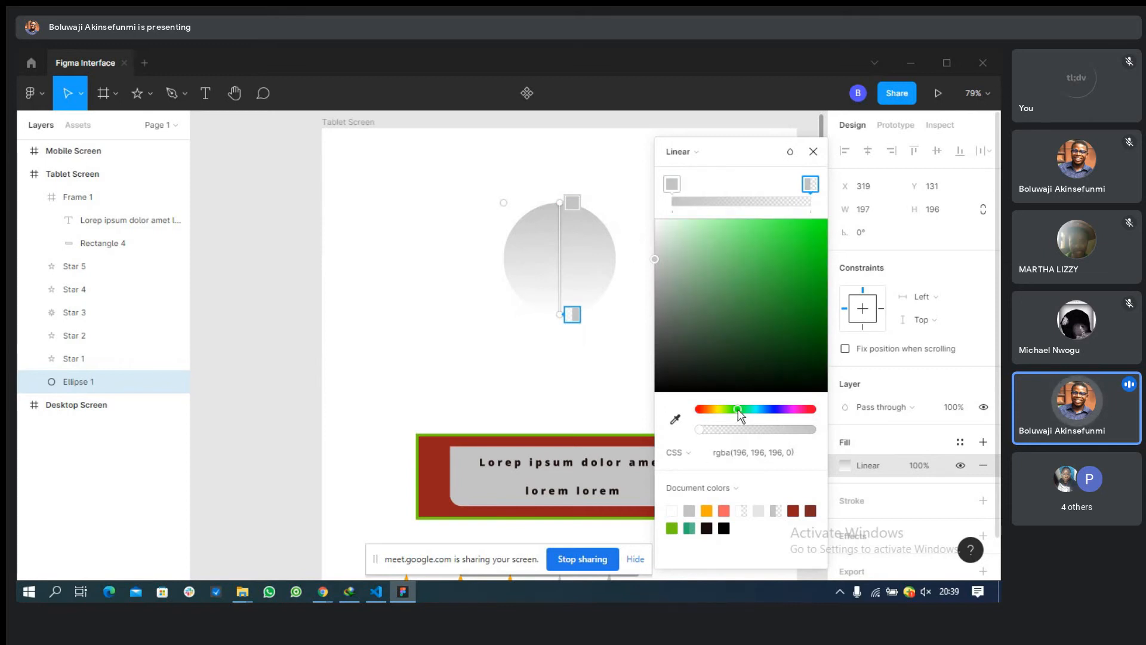
click(673, 185)
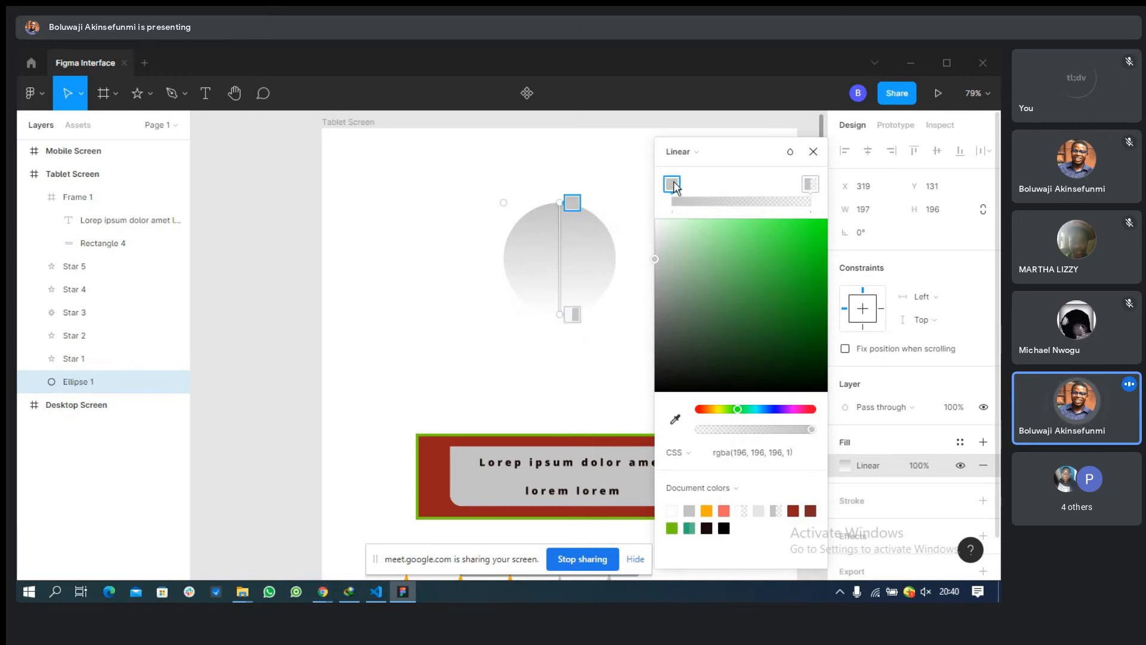
click(820, 360)
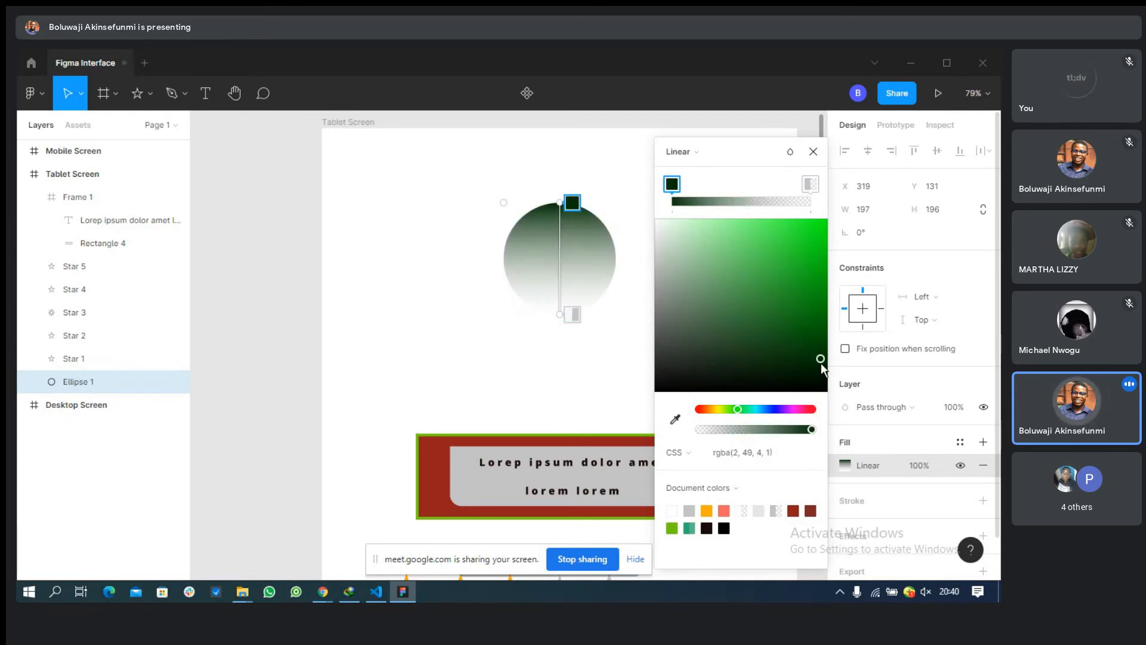
click(809, 184)
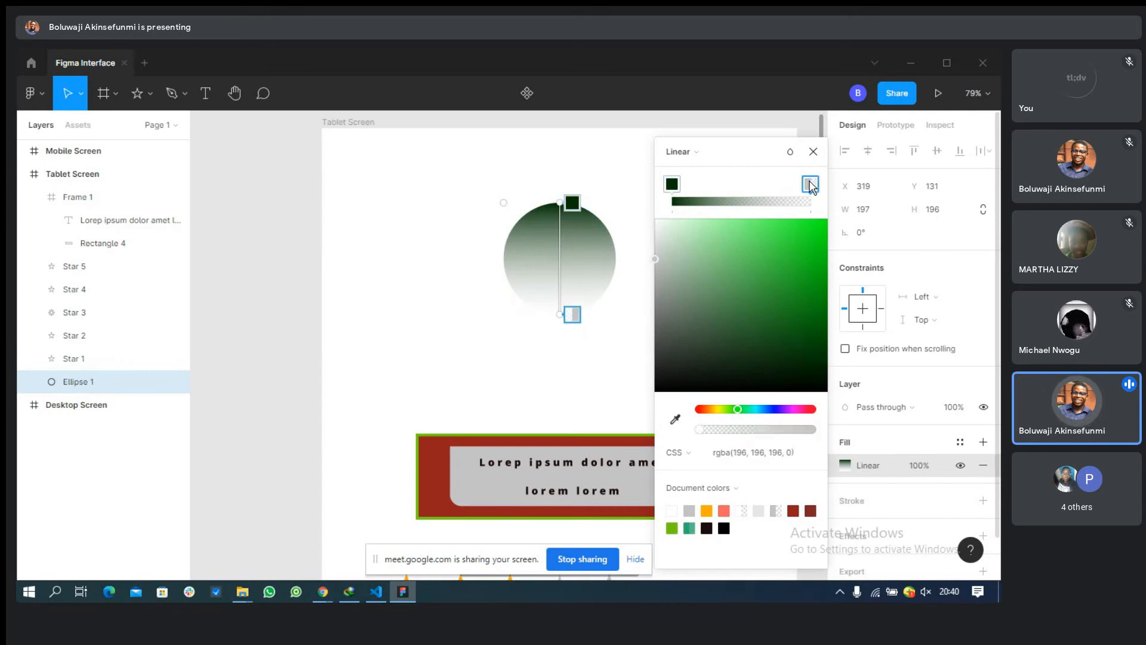
click(671, 225)
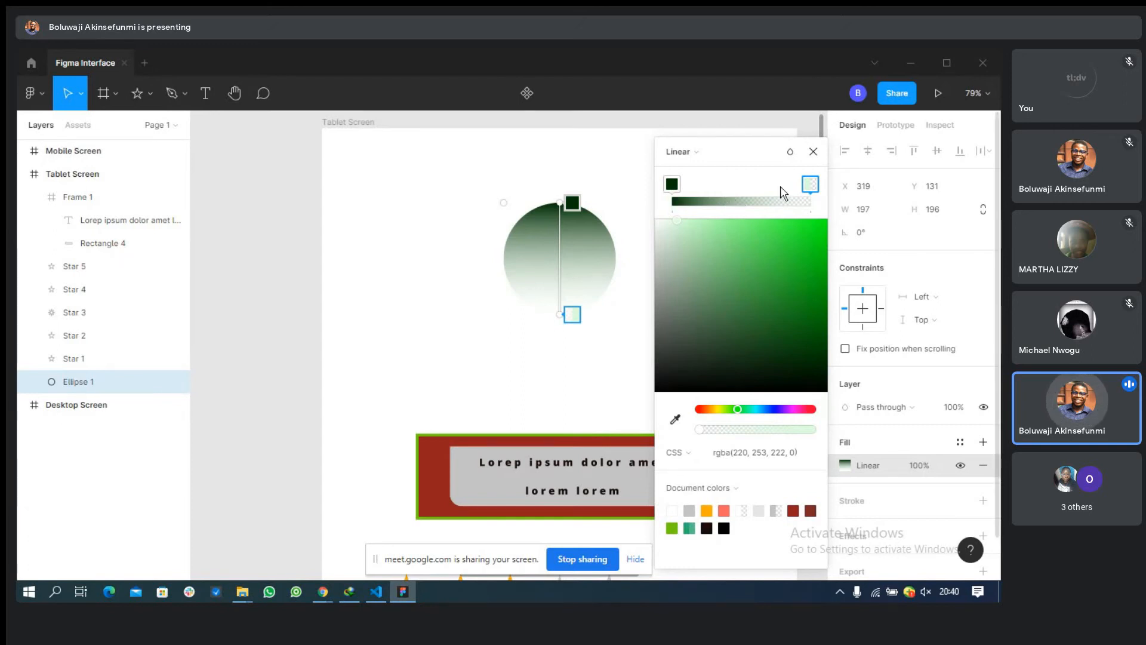
Add a gradient stop about 30% along the circle's gradient and color it purple rgba(68, 44, 117, 0.6979).
click(715, 202)
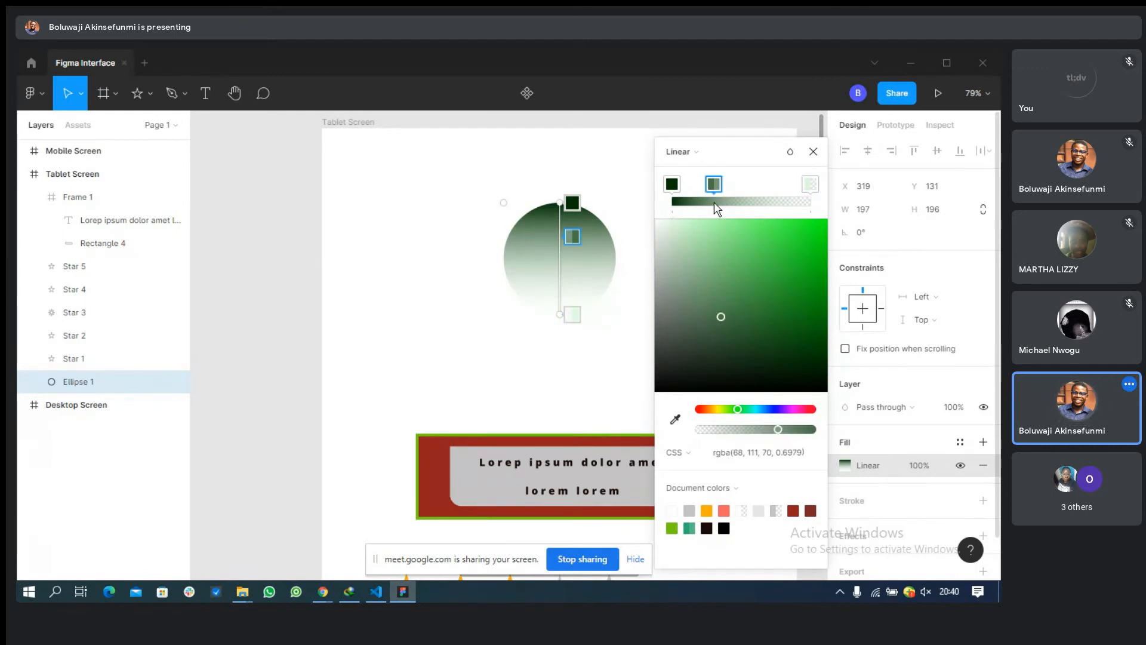
drag(725, 313, 763, 319)
click(781, 409)
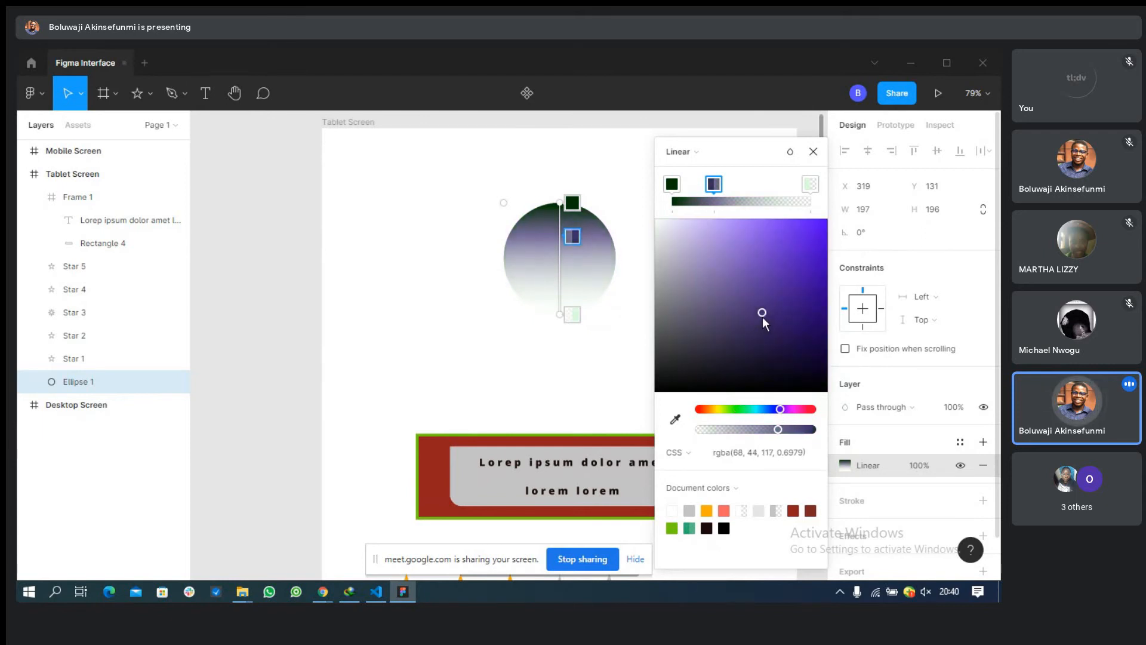
Add another gradient stop about 65% along the circle's gradient and color it crimson rgba(167, 28, 70, 0.349).
click(762, 200)
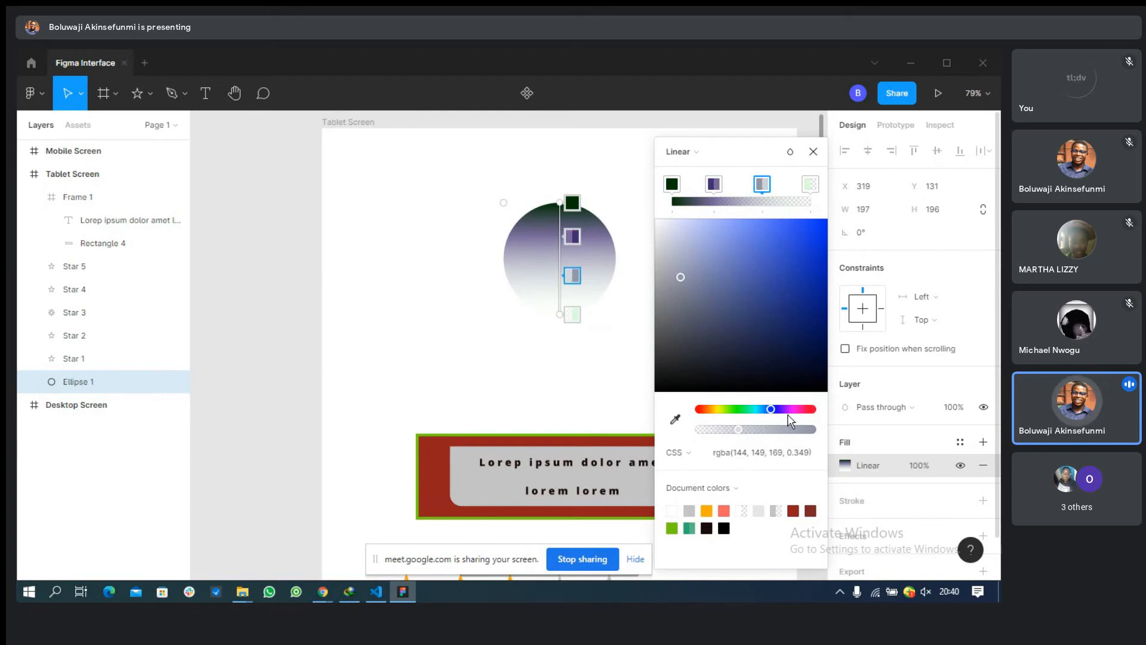
click(808, 411)
click(799, 281)
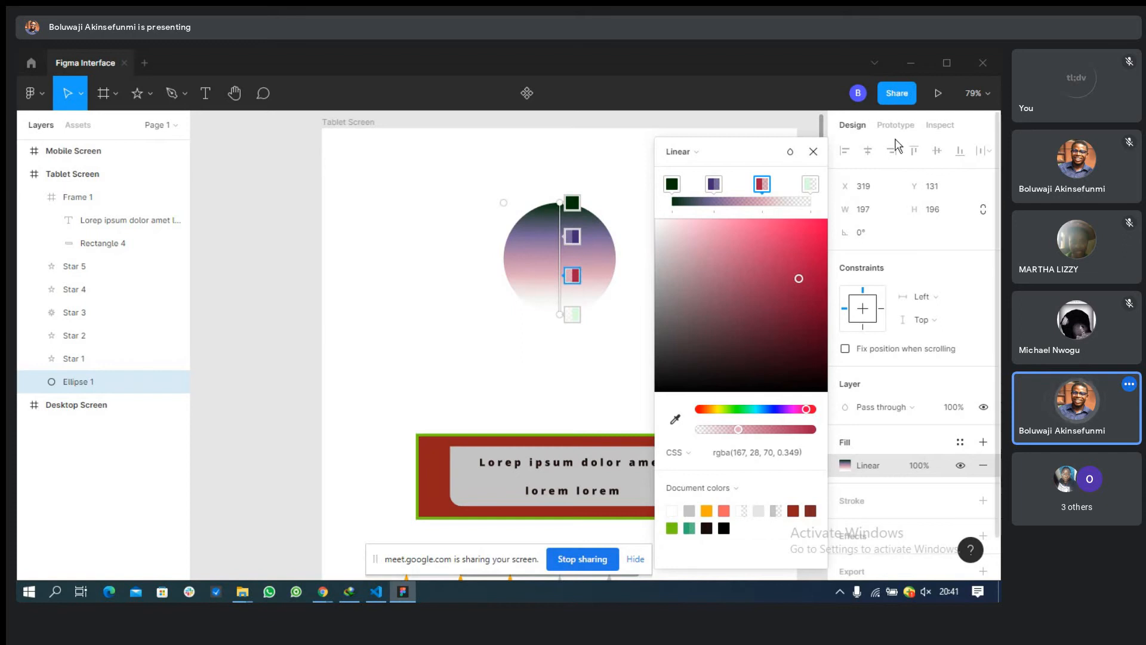
Delete the purple stop from the circle's linear gradient.
click(714, 186)
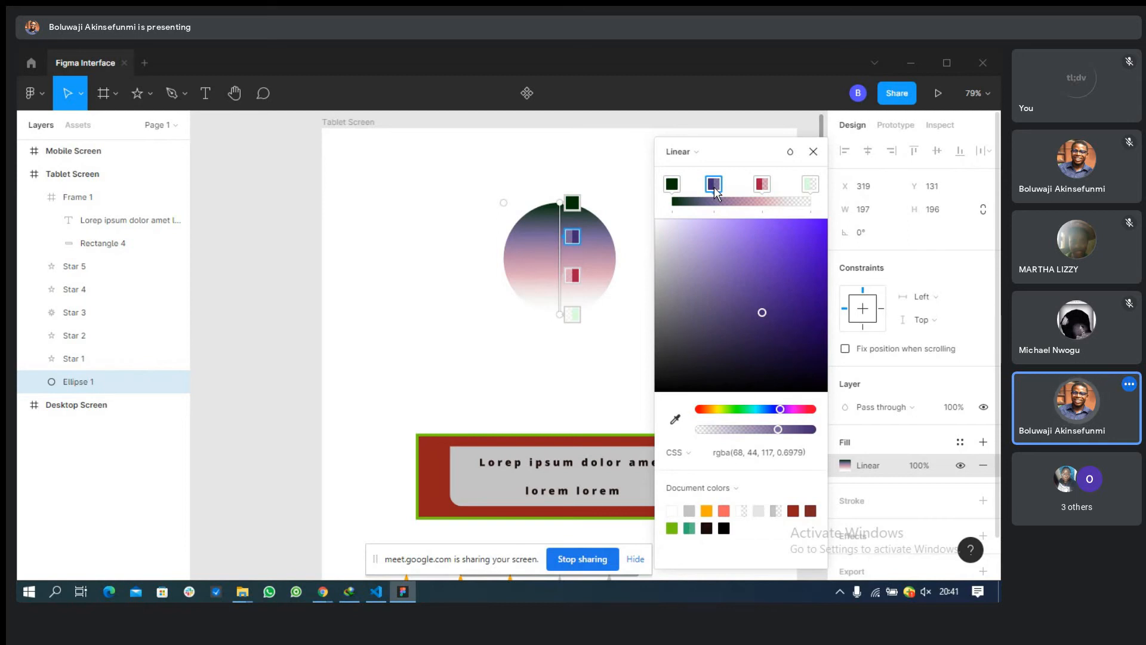
key(Delete)
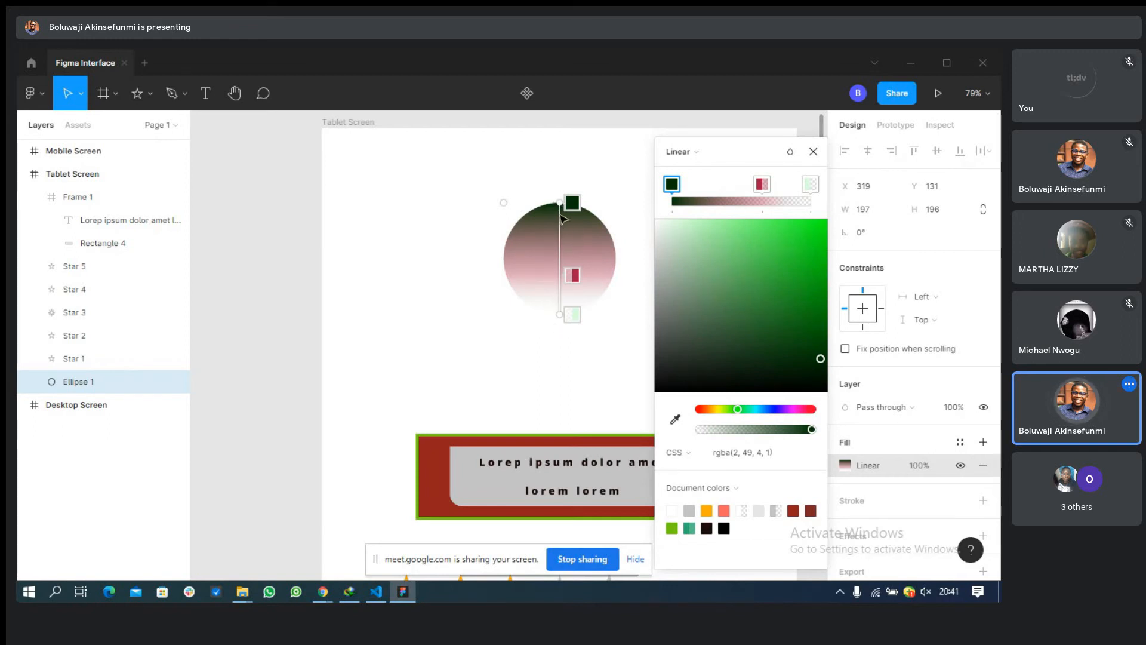
Angle the circle's gradient diagonally with both ends outside the circle, and lower the dark green start stop's opacity to 83%.
drag(560, 202, 512, 229)
drag(558, 312, 639, 295)
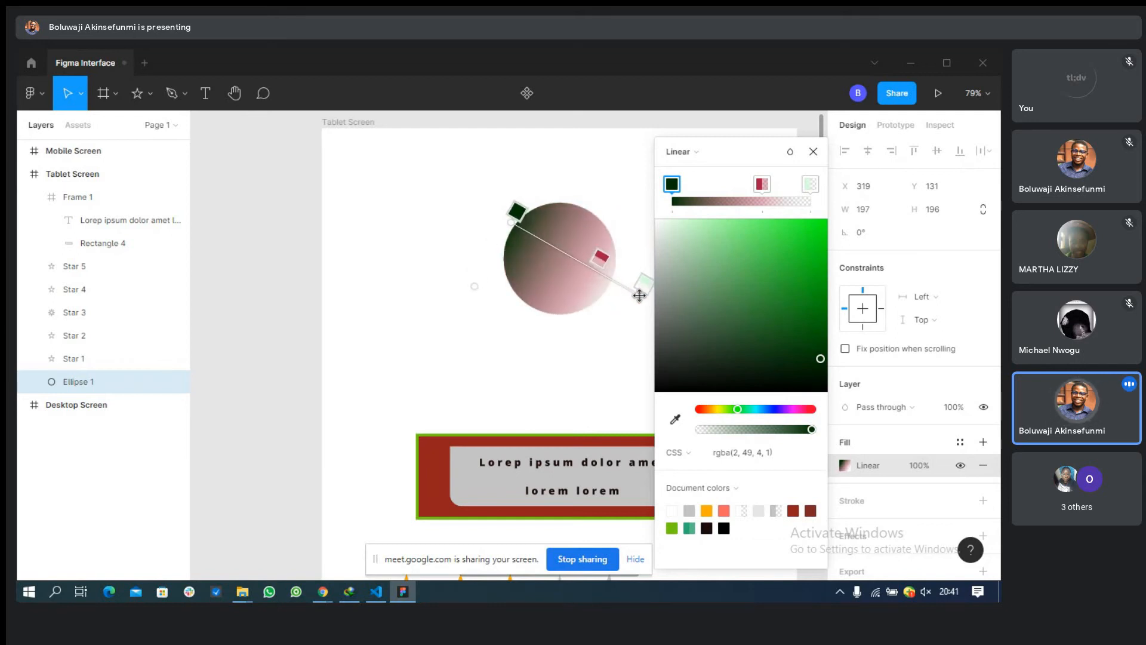
drag(510, 221, 471, 203)
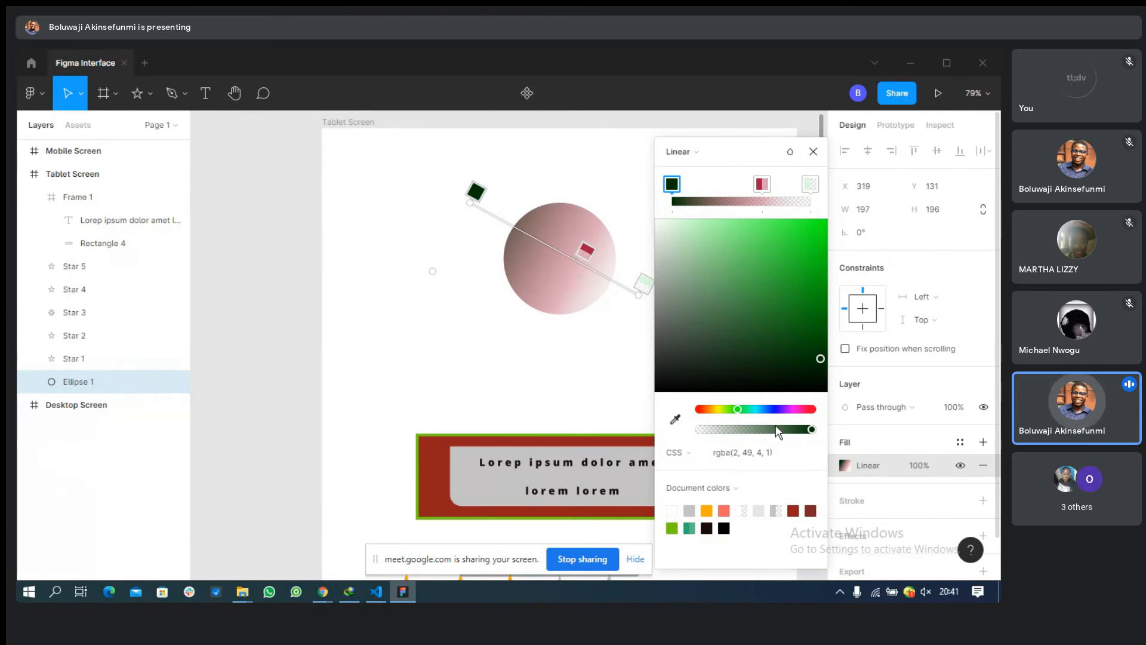
mouse_move(778, 431)
mouse_down()
mouse_move(719, 431)
mouse_move(821, 433)
mouse_move(794, 434)
mouse_up()
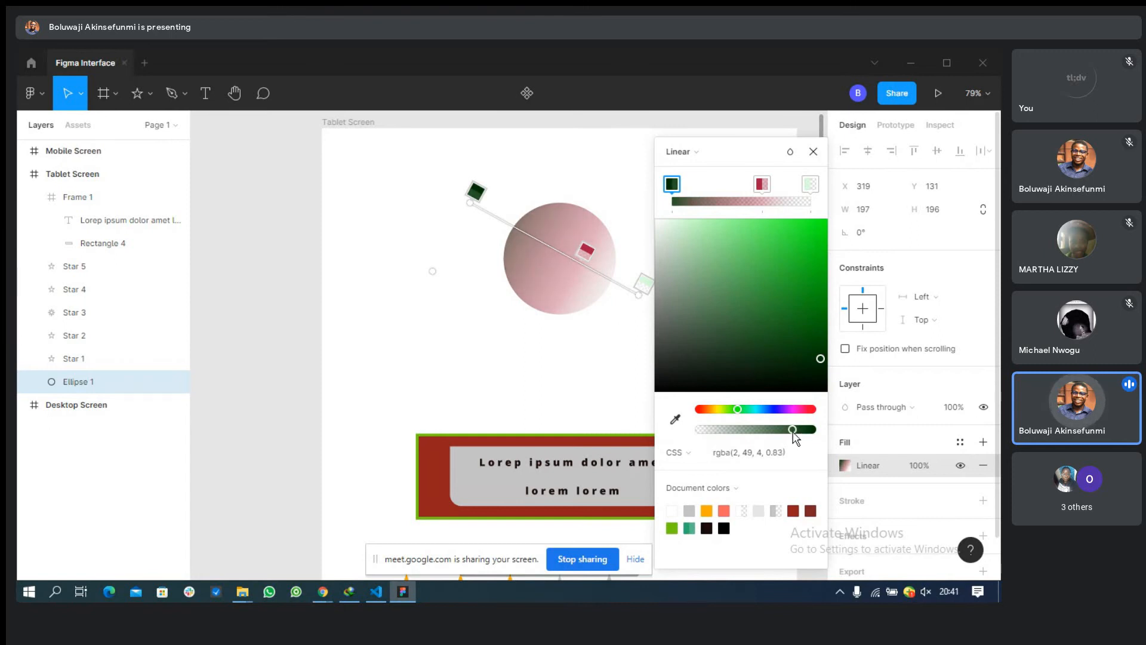
Sample the banner's dark red as the circle's fill with the eyedropper and make it a linear gradient running diagonally down to the right.
click(677, 423)
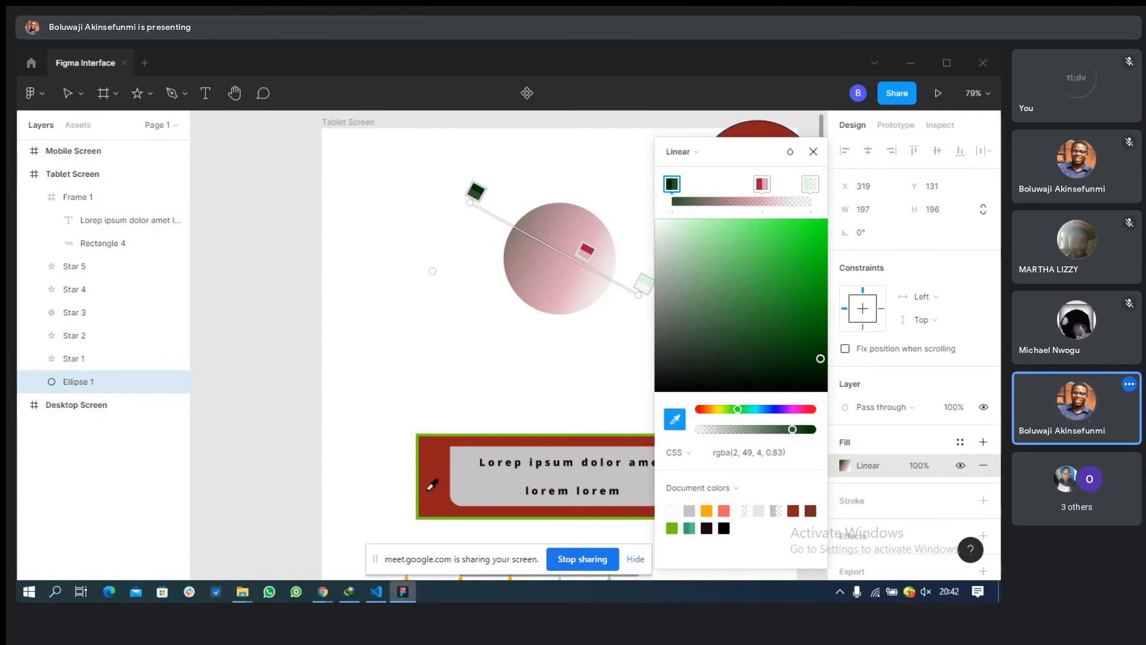
click(429, 487)
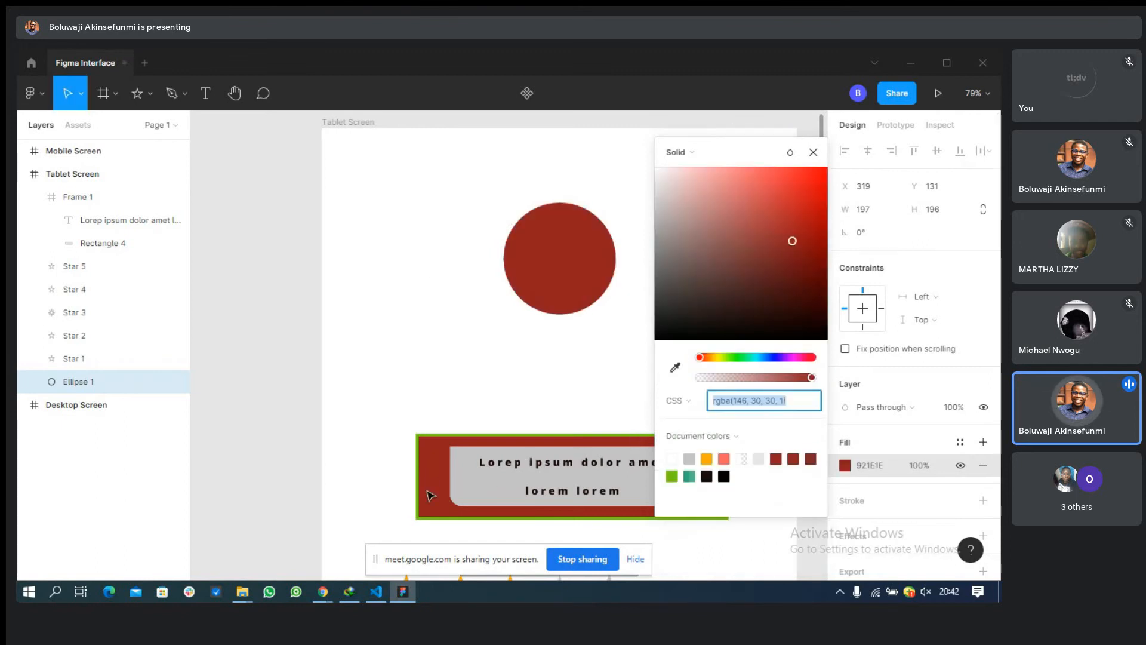
click(687, 153)
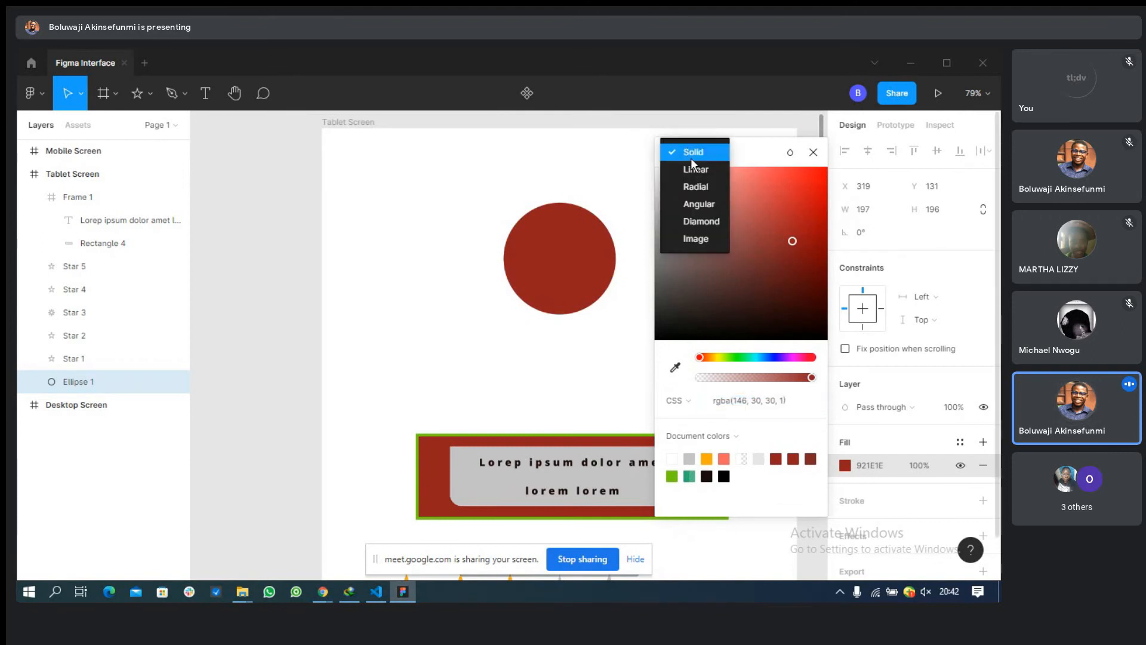
click(694, 169)
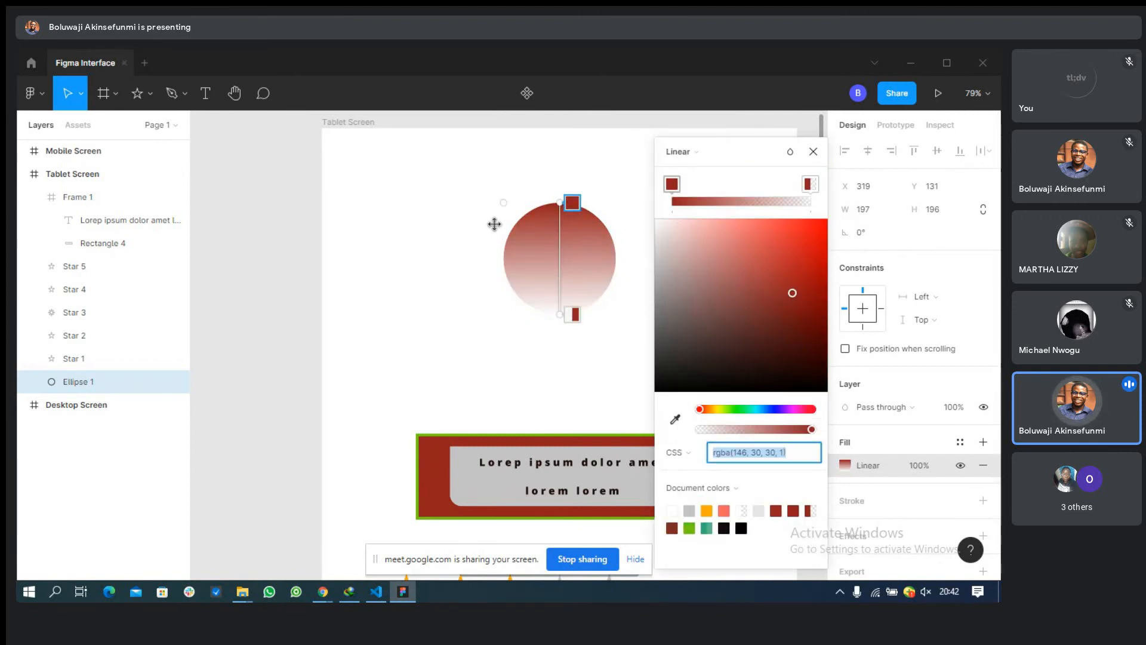
drag(570, 202, 517, 216)
drag(558, 314, 596, 280)
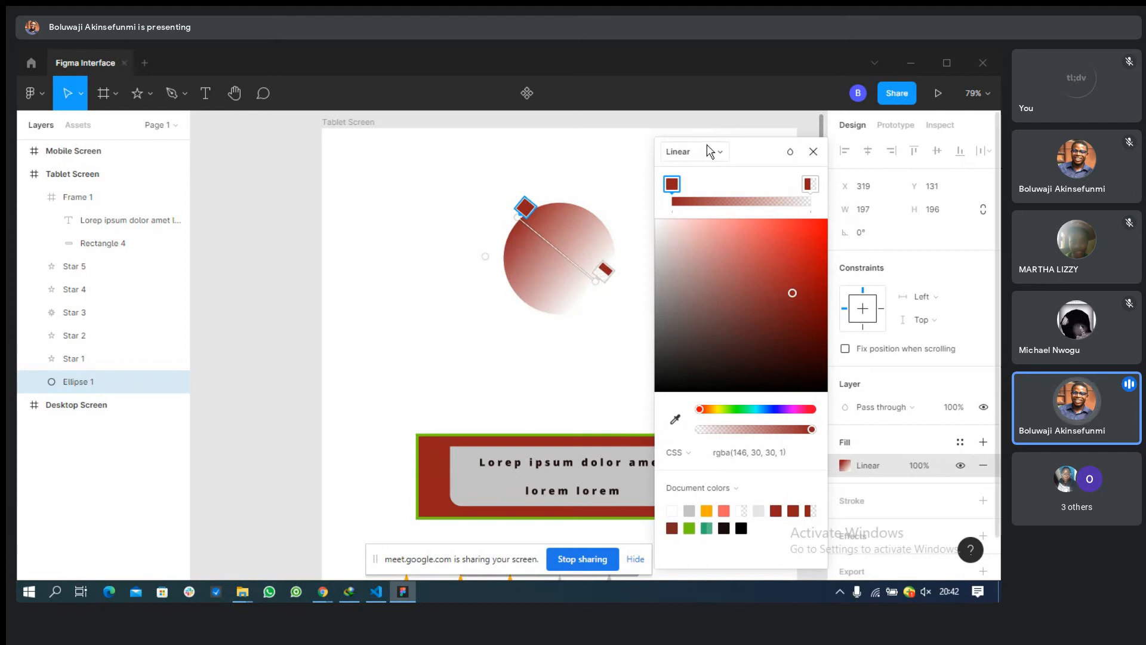
Change the circle's linear gradient to a radial gradient.
click(706, 146)
click(704, 165)
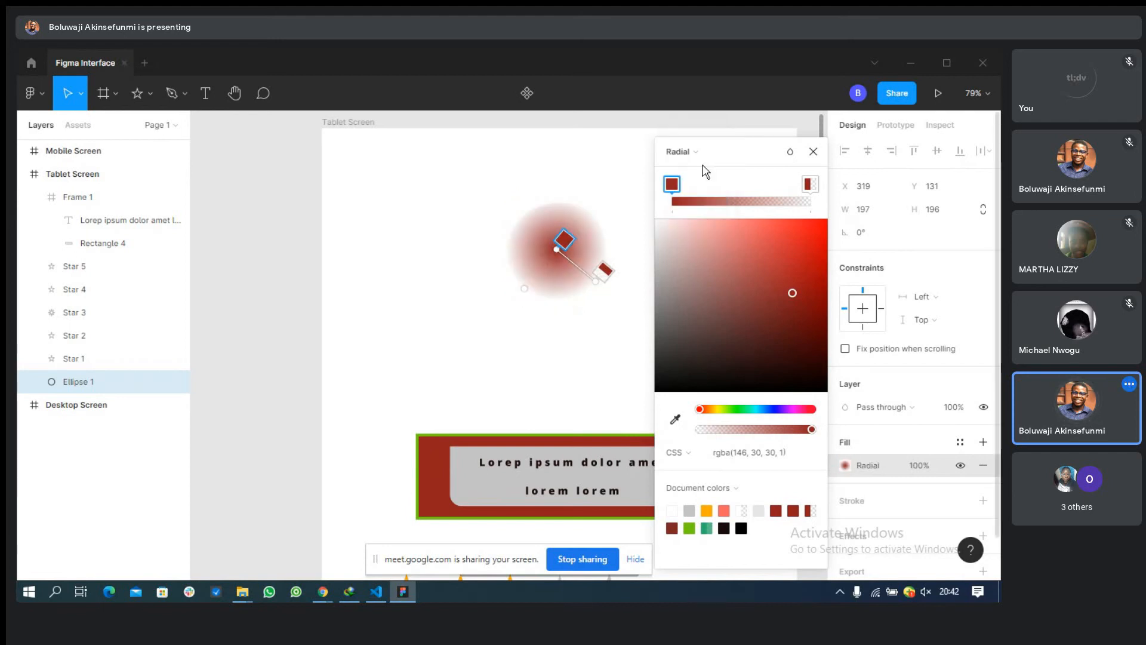
click(695, 153)
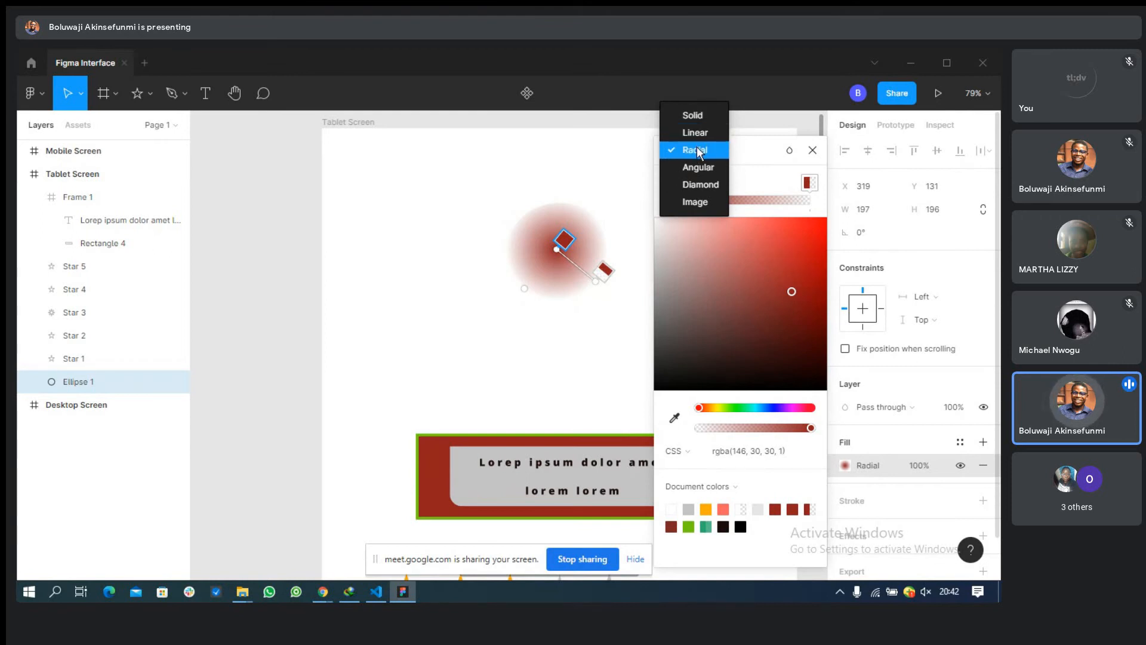
click(697, 151)
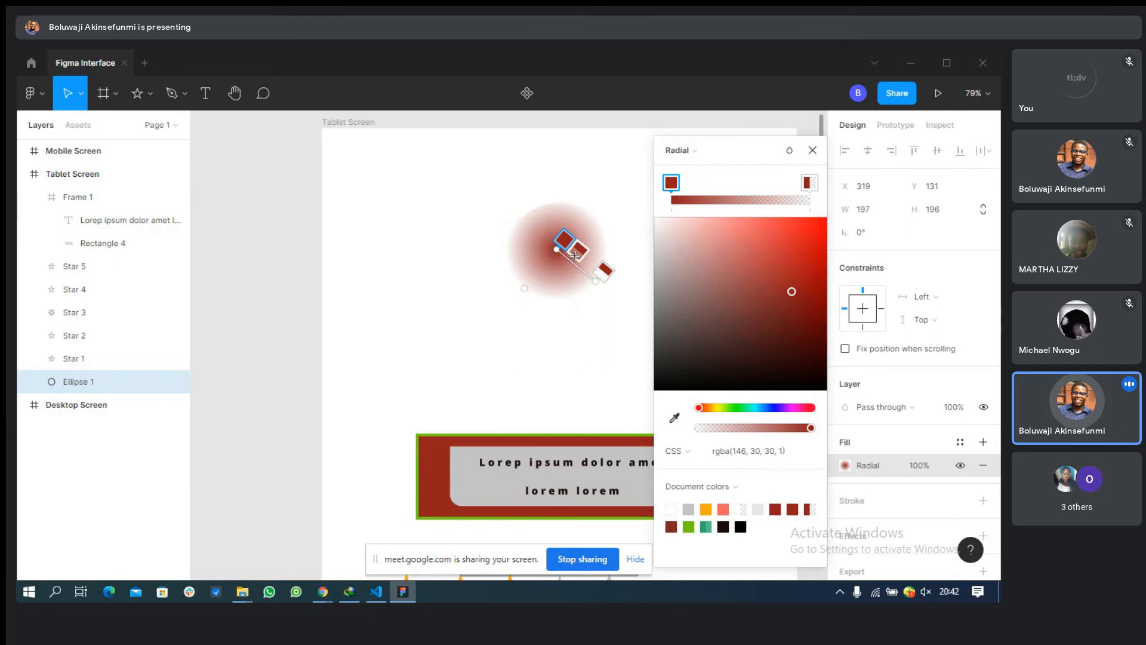
Run the radial gradient horizontally from the circle's left edge and add a blue stop rgba(39, 30, 146, 0.6302) about 37% along it.
drag(553, 253, 505, 258)
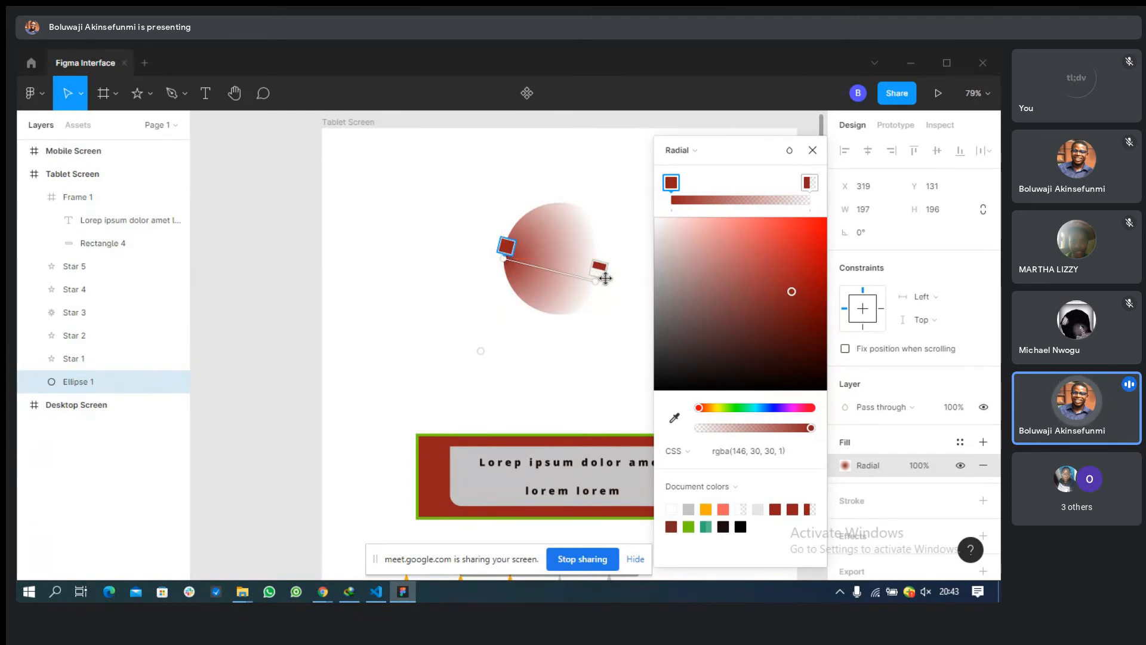
drag(596, 278, 598, 258)
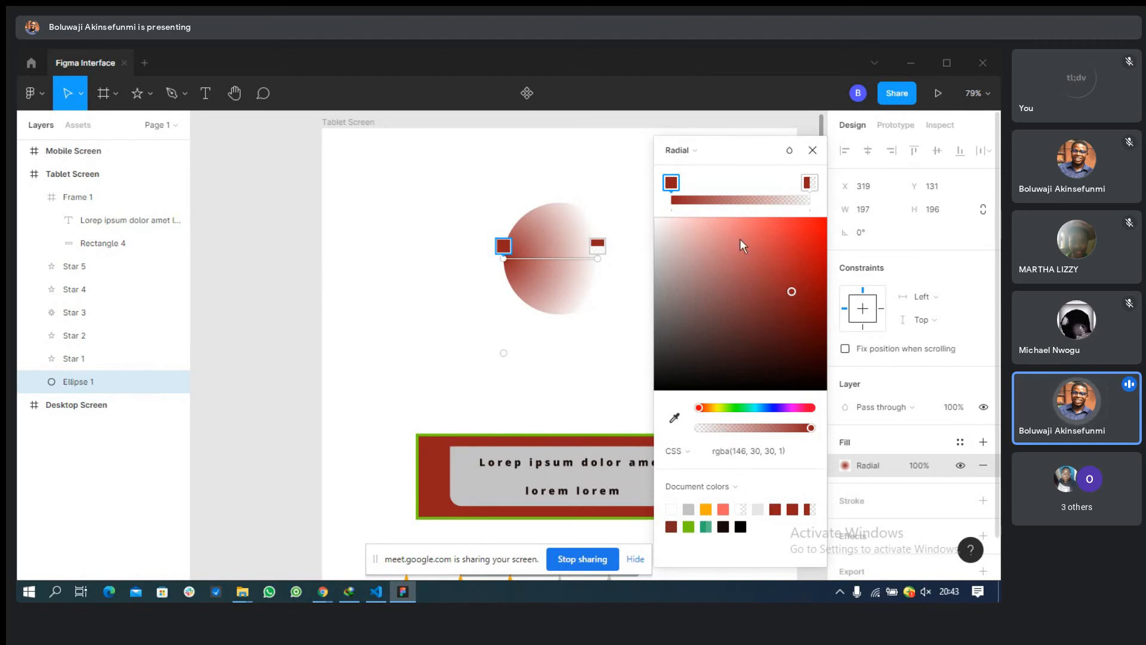
click(724, 205)
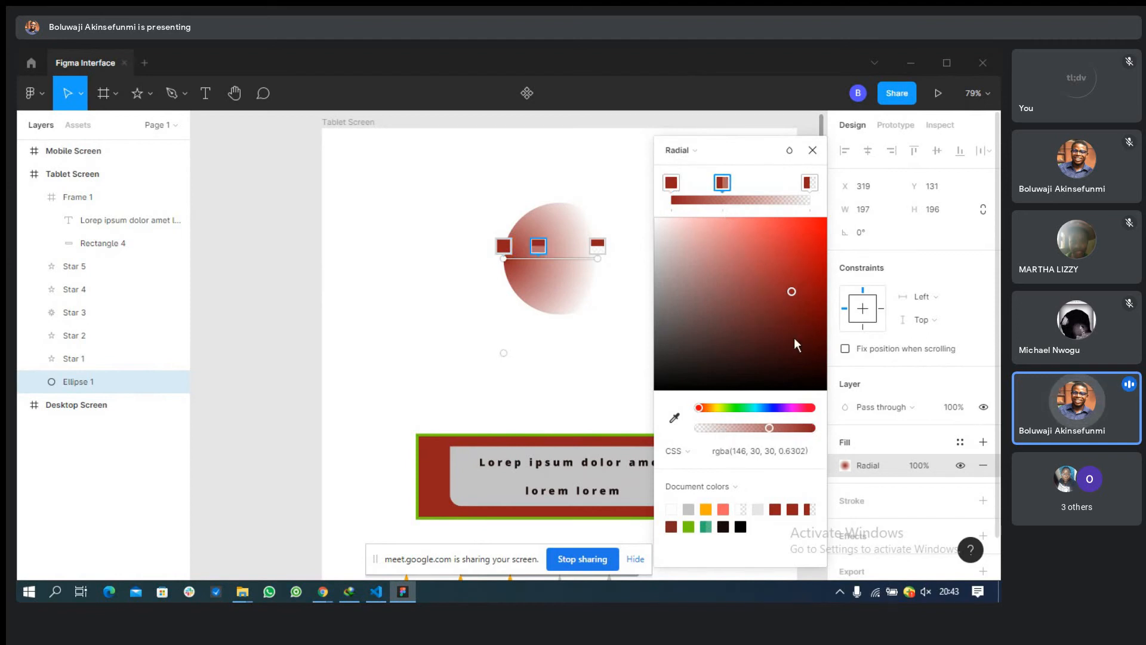
click(775, 408)
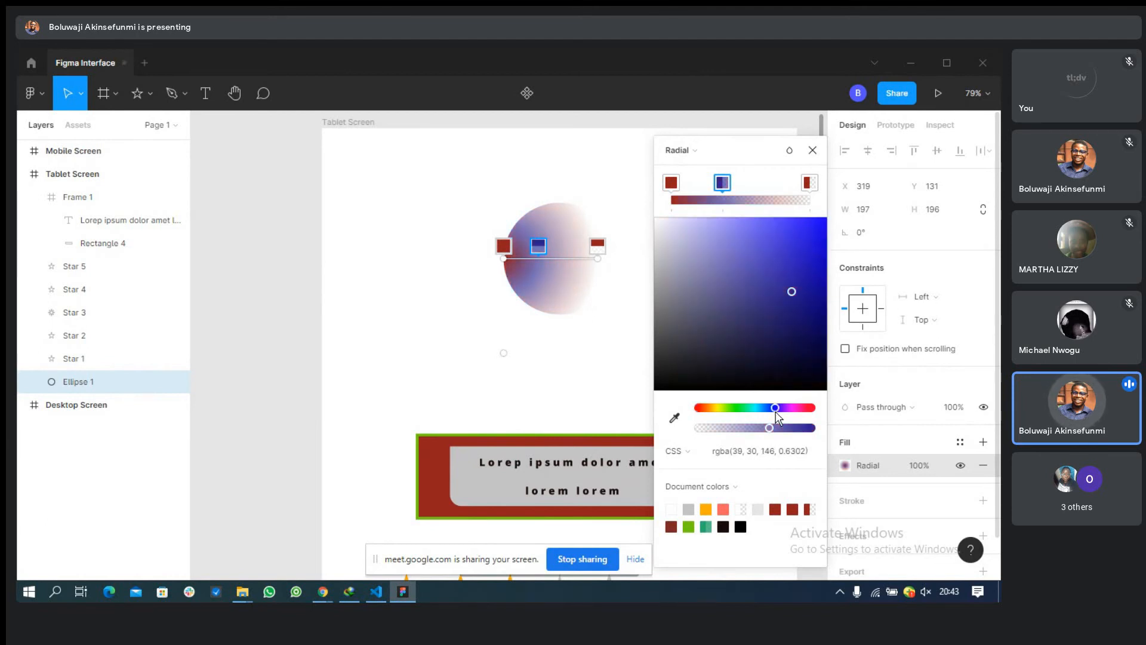
Change the circle's gradient to angular with its end at the circle's right edge, and delete the blue stop.
click(691, 151)
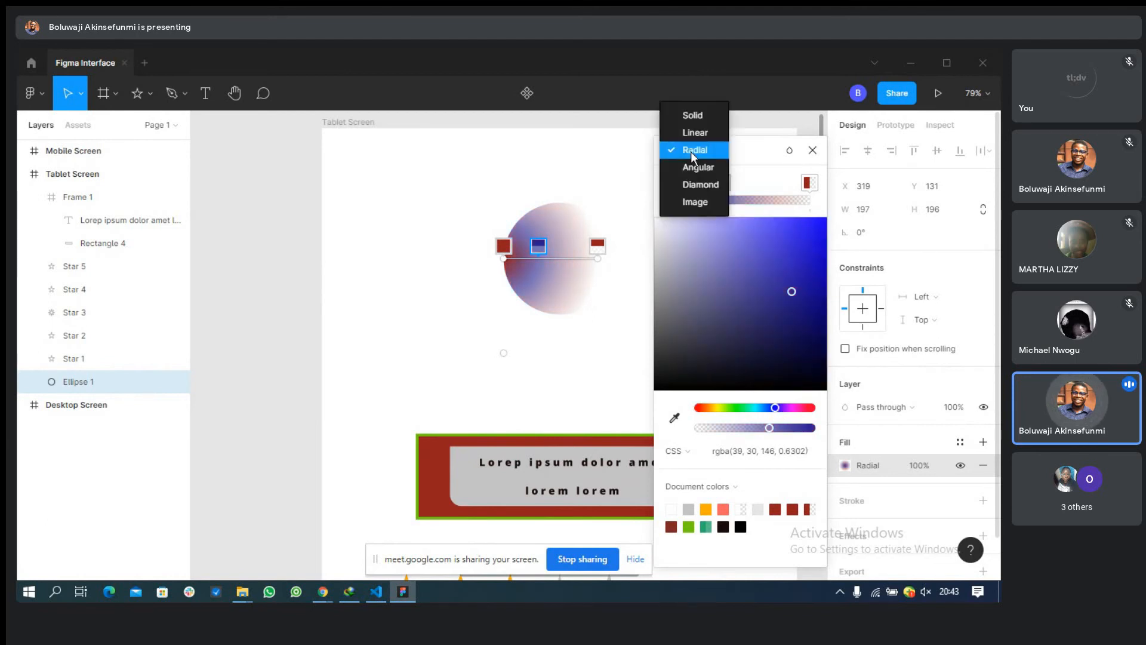
click(692, 170)
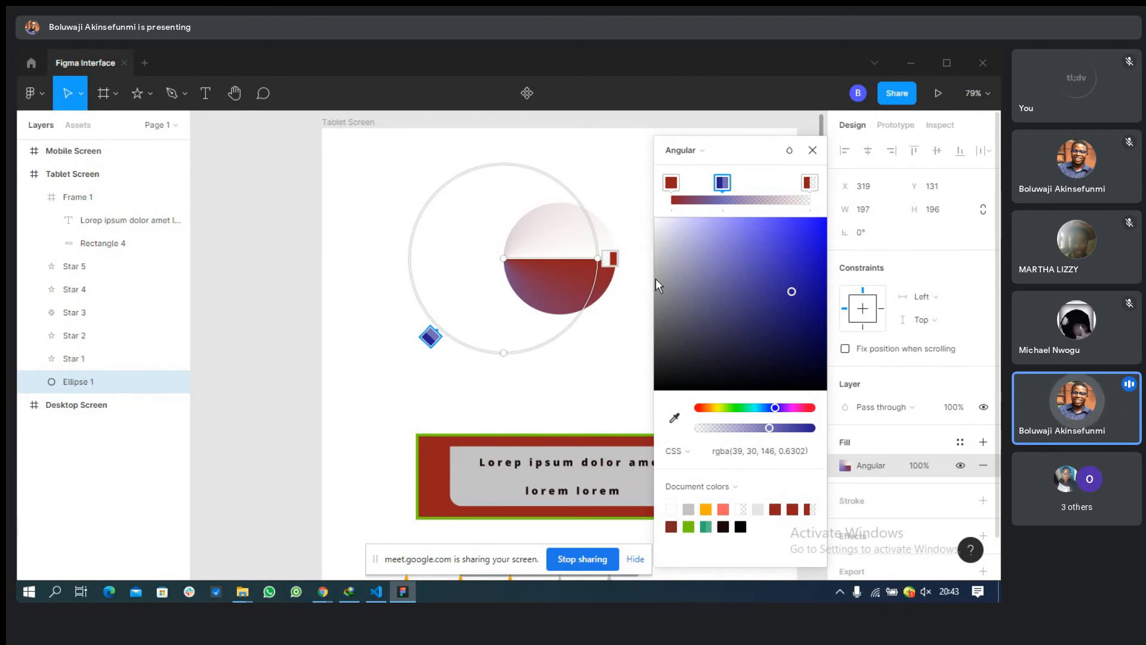
mouse_move(599, 259)
mouse_down()
mouse_move(594, 310)
mouse_move(616, 257)
mouse_up()
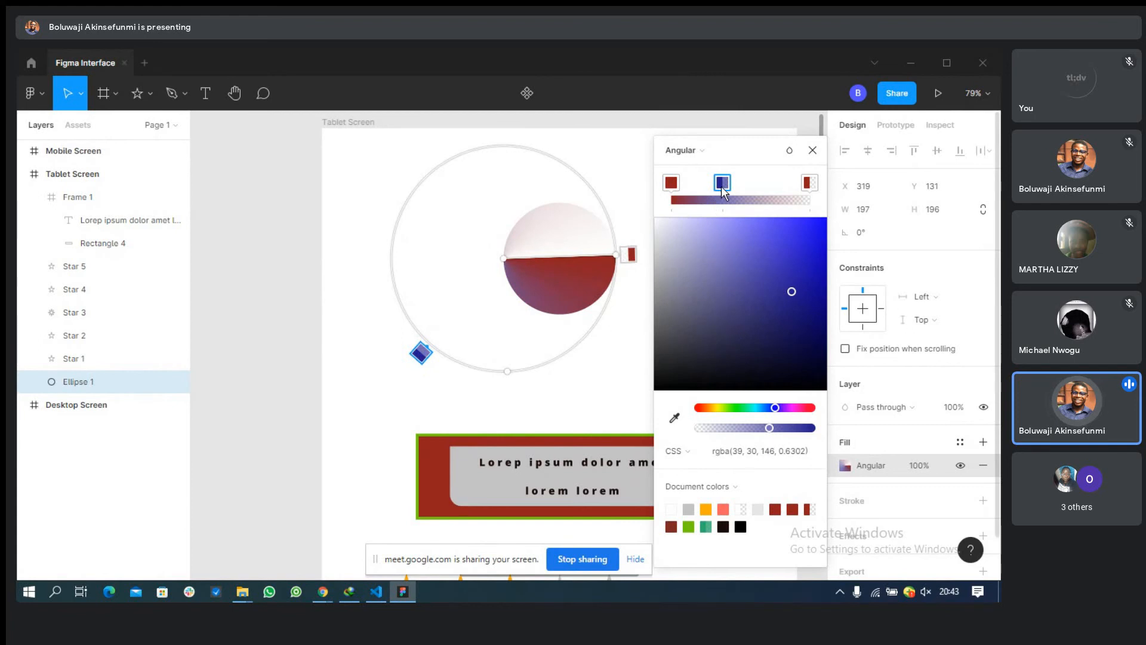
key(Delete)
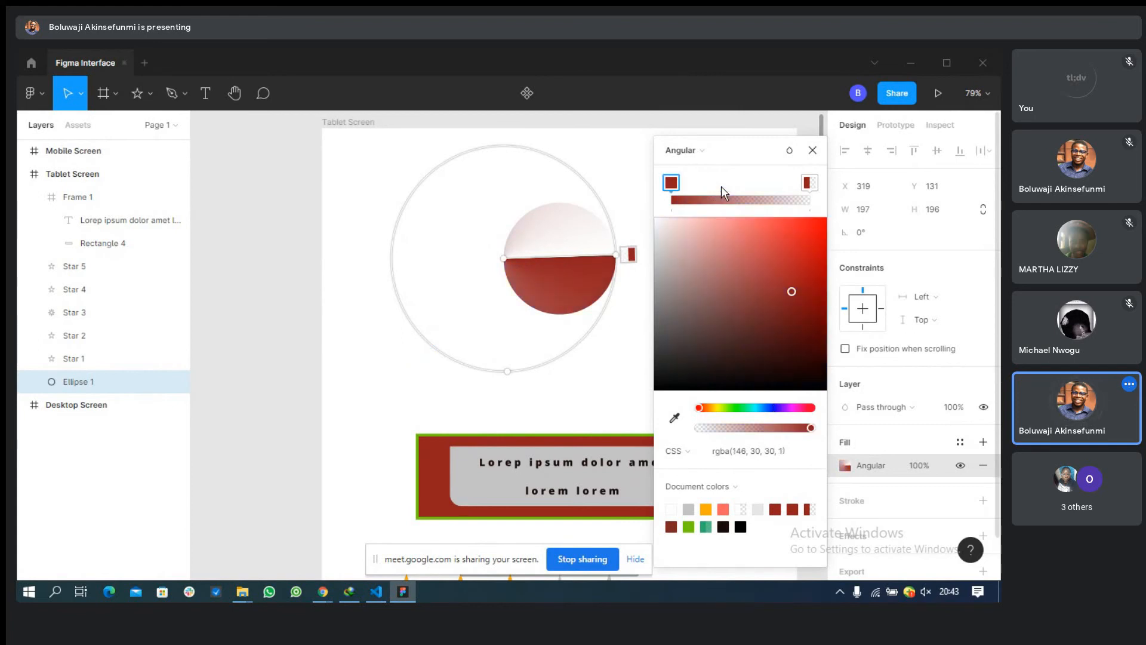
Move the angular gradient's center to the middle of the circle and aim its end handle toward the circle's upper right.
drag(616, 249, 578, 253)
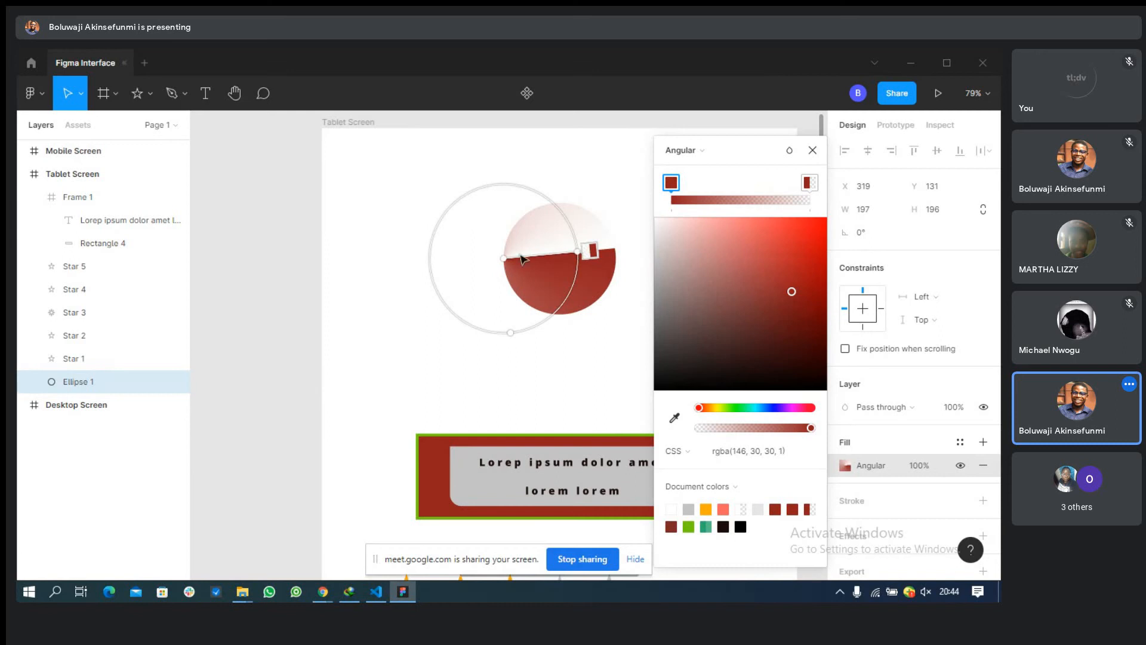
drag(504, 259, 560, 260)
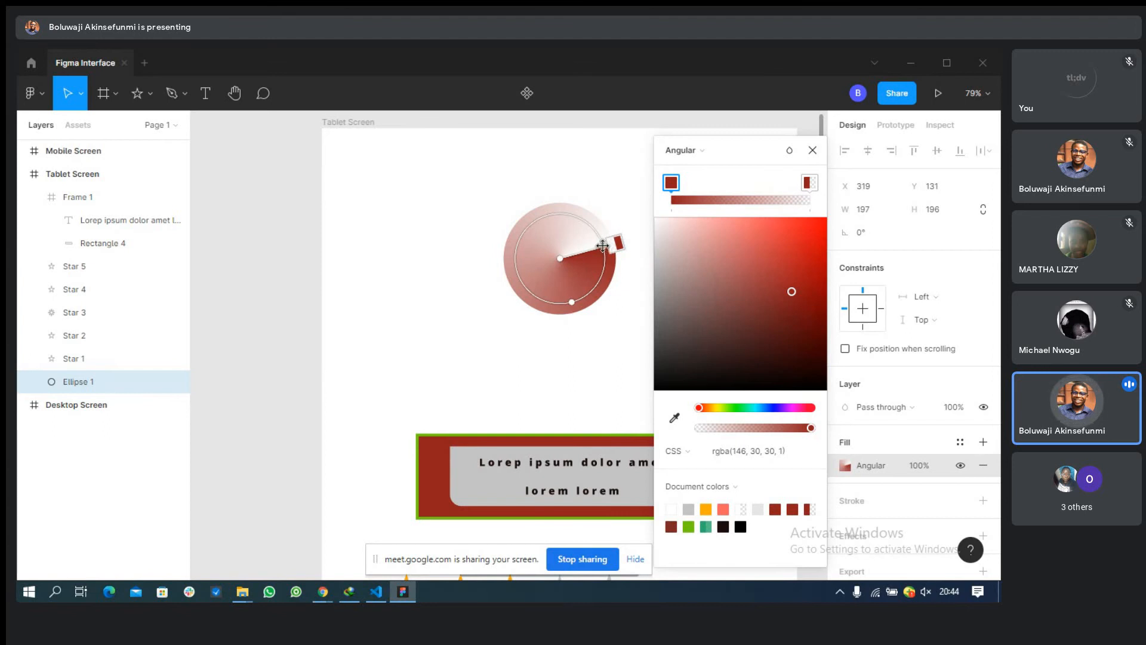
mouse_move(603, 247)
mouse_down()
mouse_move(597, 281)
mouse_move(540, 280)
mouse_move(517, 263)
mouse_move(559, 218)
mouse_move(595, 230)
mouse_up()
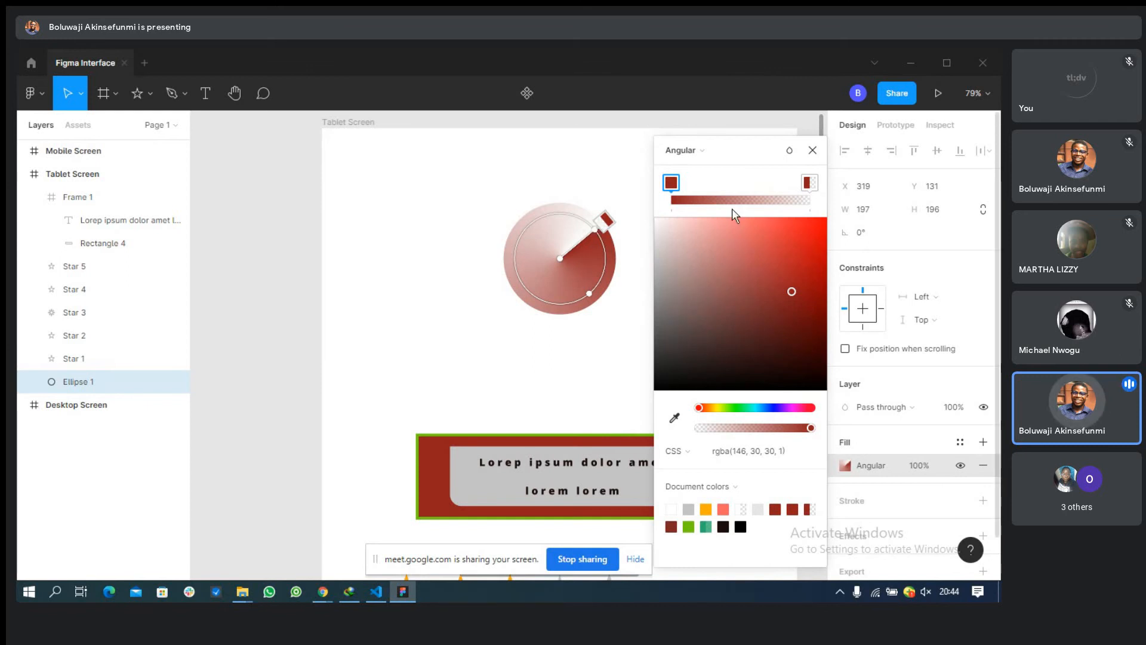
Add a blue stop rgba(28, 40, 152, 0.6875) about 31% along the angular gradient and rotate the gradient to point straight up.
click(716, 200)
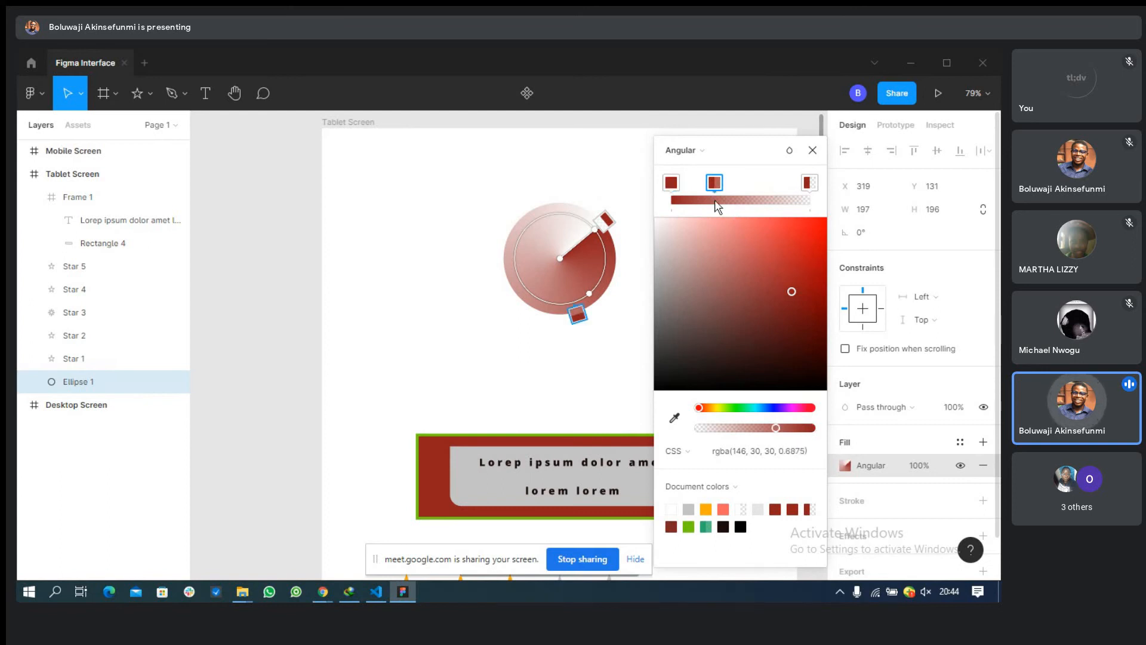
click(772, 408)
click(796, 287)
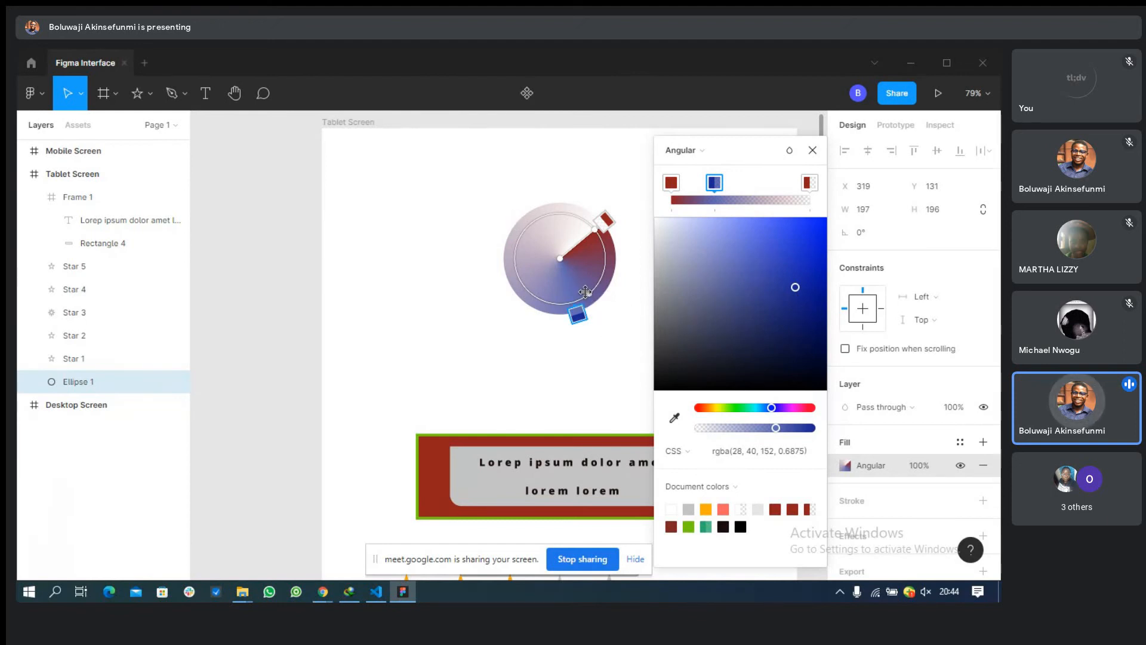
drag(586, 292, 563, 319)
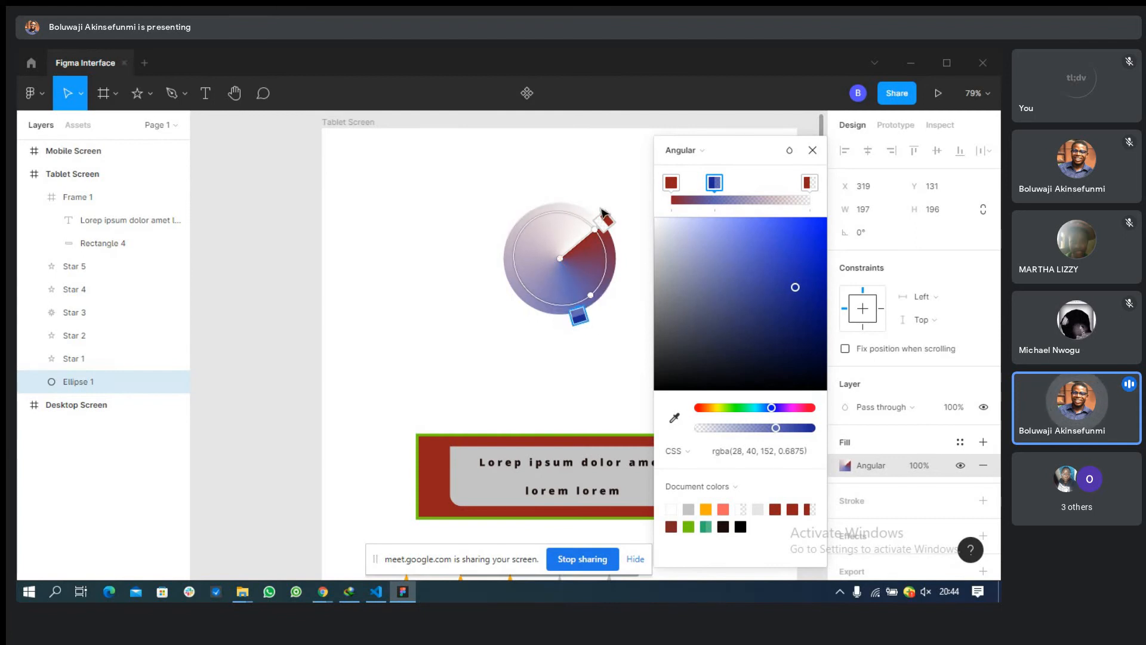
drag(595, 227, 560, 196)
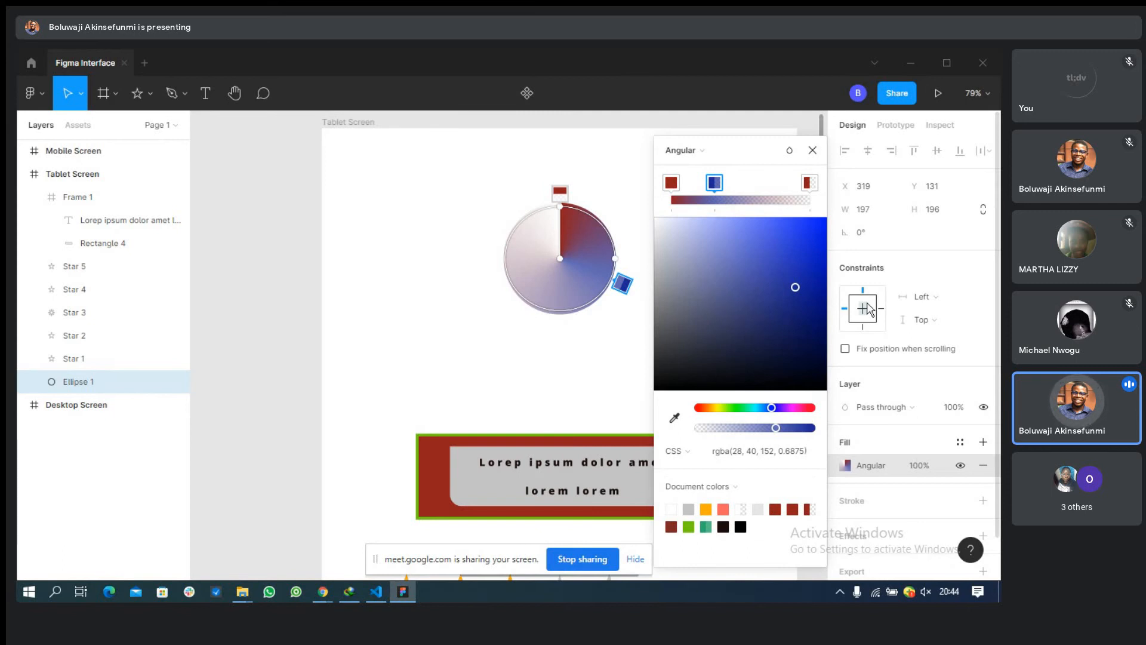
Change the circle's gradient to diamond and delete its blue stop.
click(678, 151)
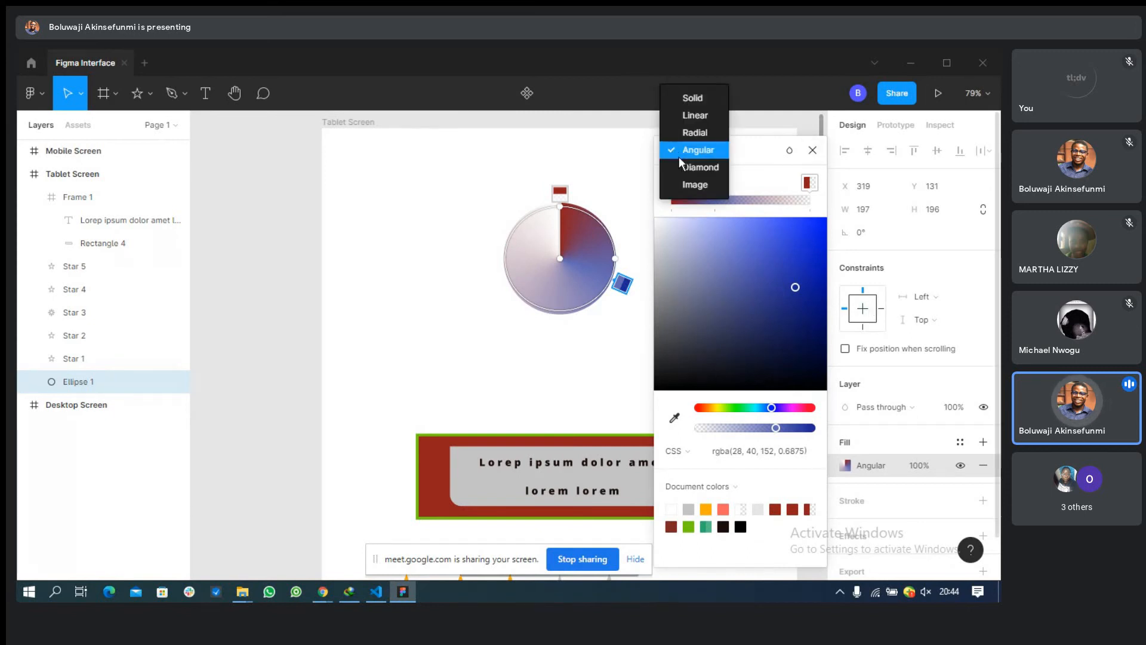
click(681, 160)
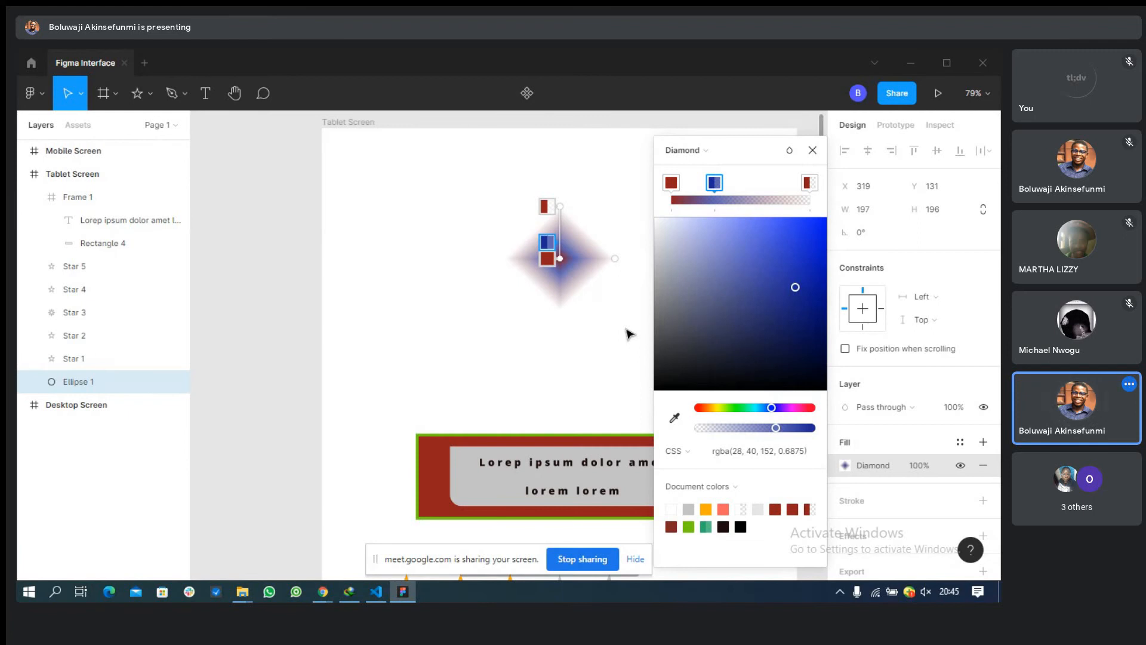
key(Delete)
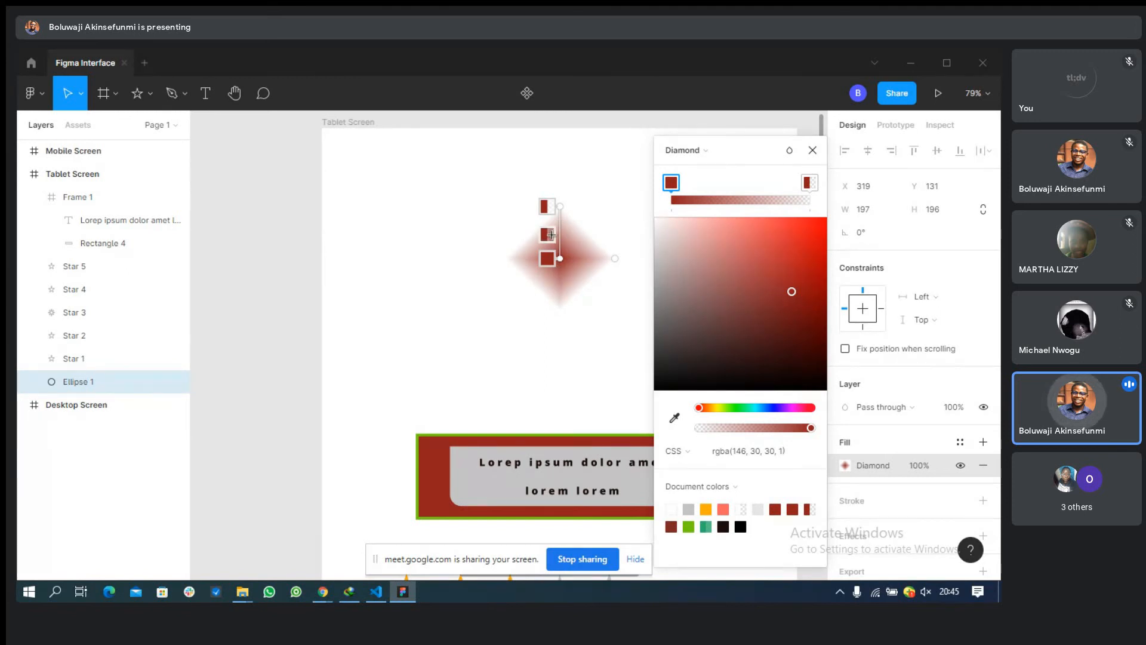
Add a stop about 35% along the diamond gradient and color it purple rgba(116, 30, 146, 0.6406).
click(722, 202)
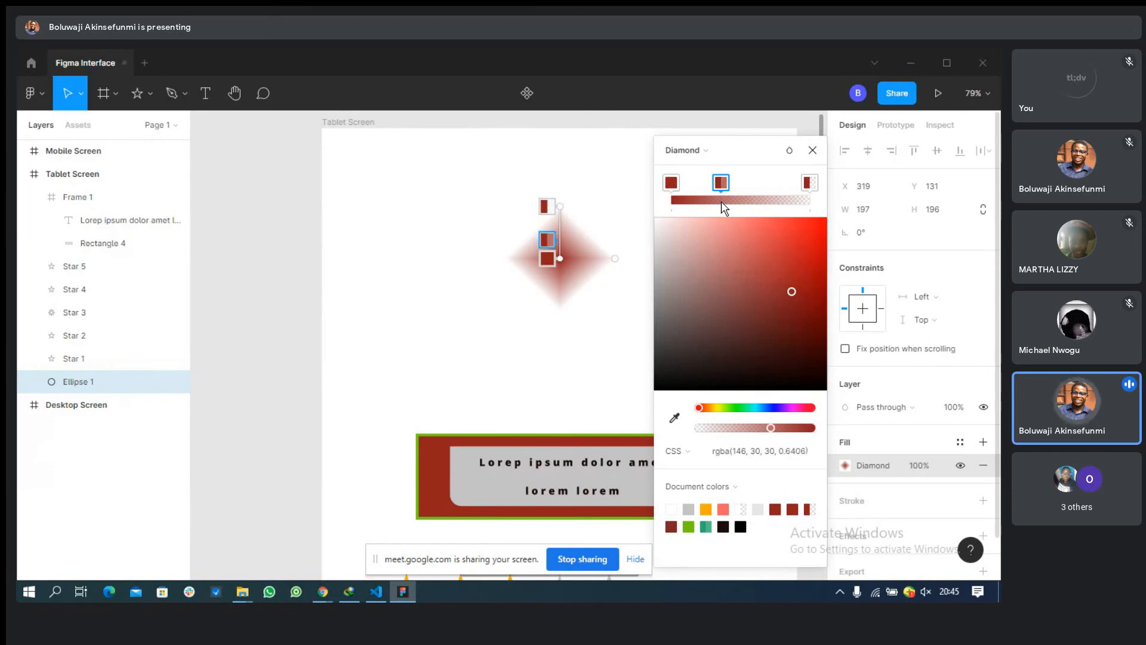
click(671, 182)
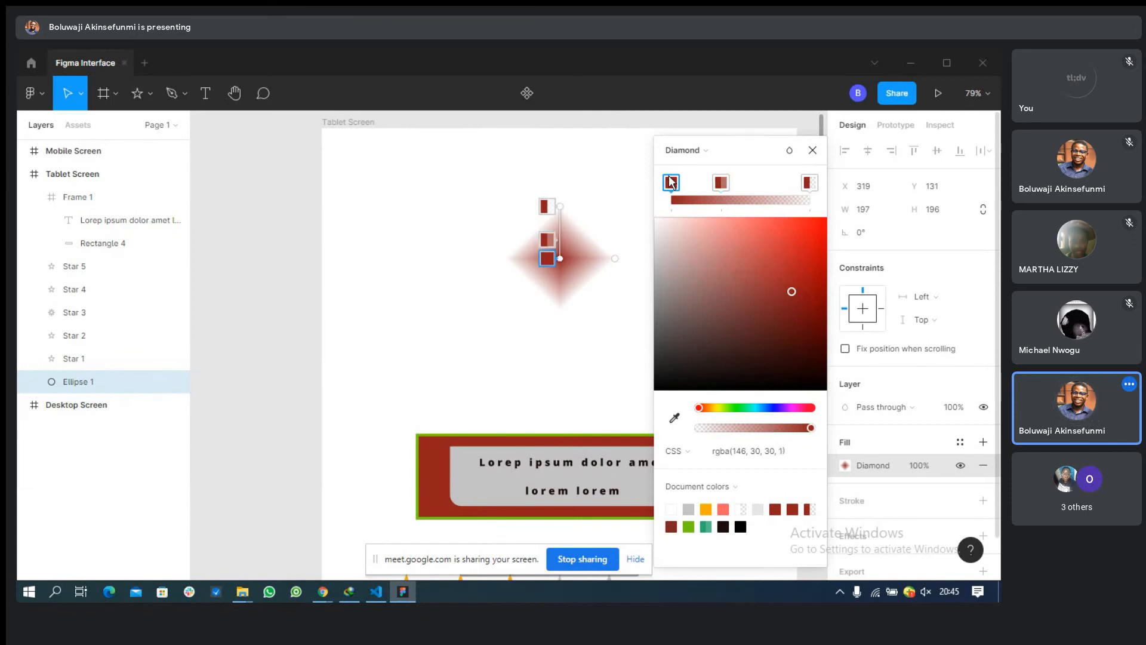
click(810, 182)
click(725, 182)
click(788, 408)
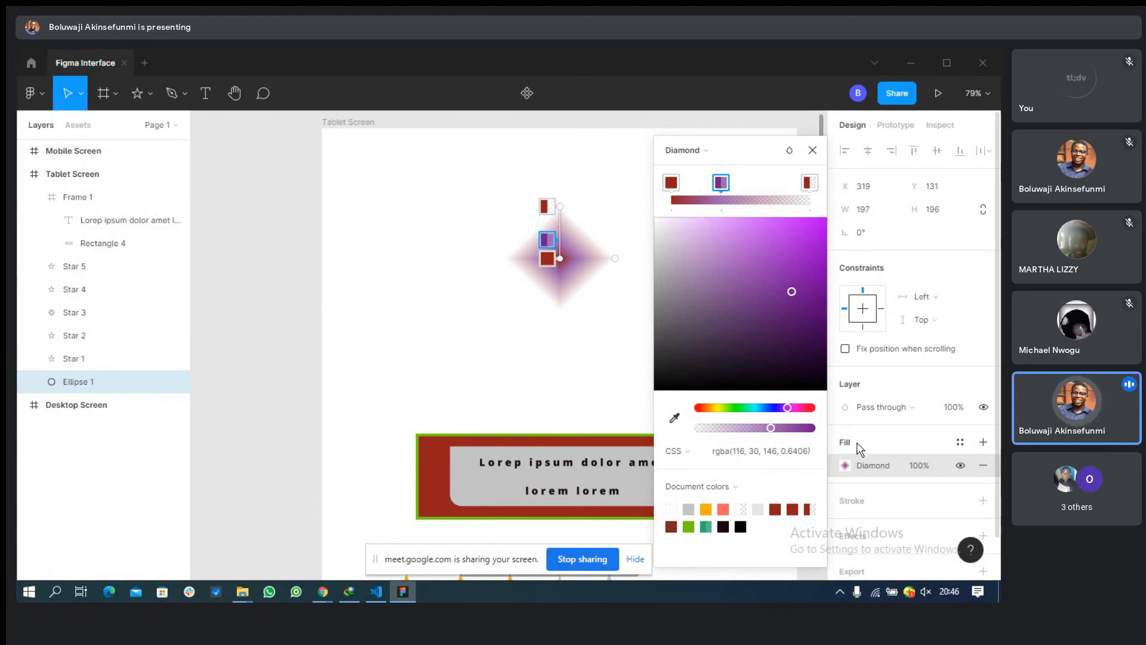
Save the circle's diamond gradient as a color style named MySpecialGradient and apply that style to the circle.
click(960, 442)
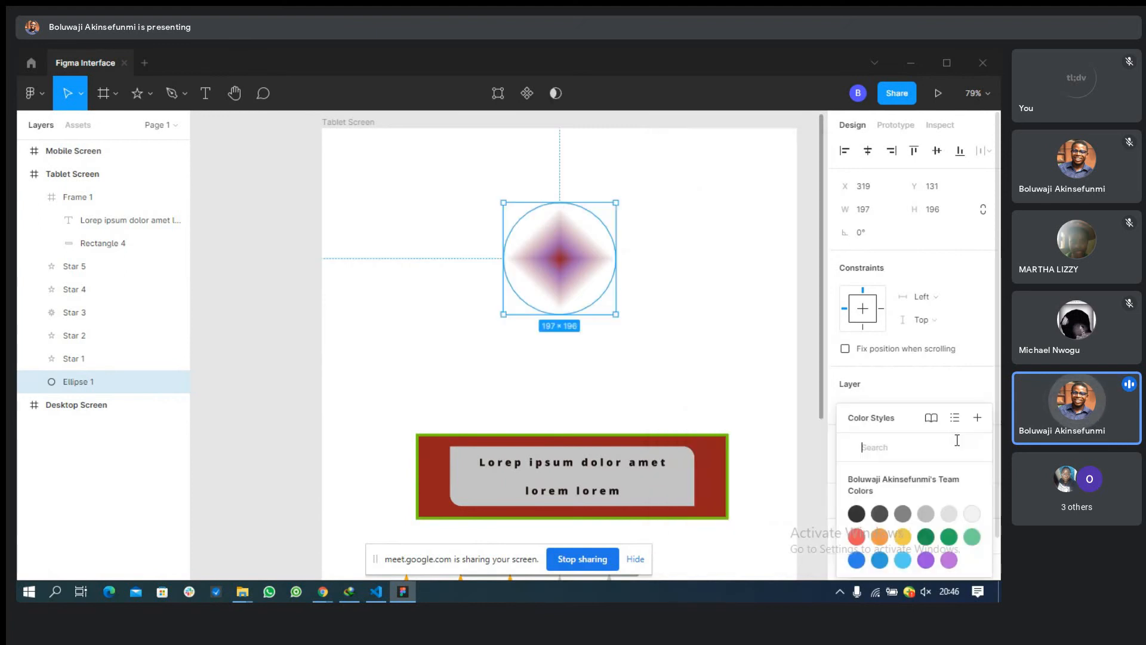
click(925, 373)
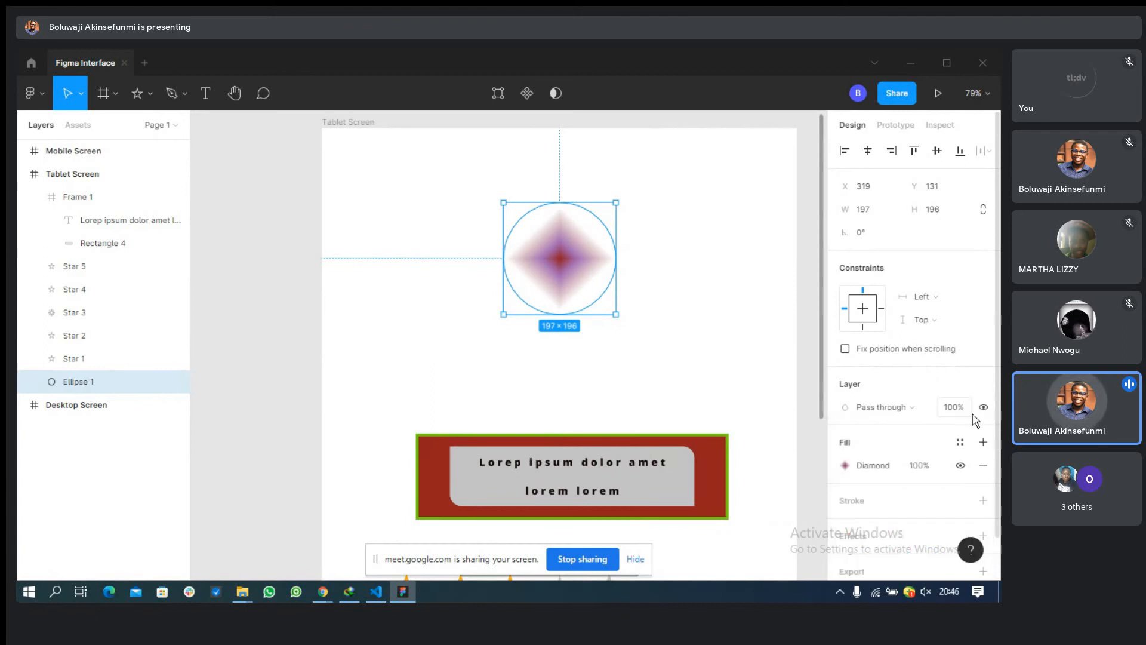
click(963, 443)
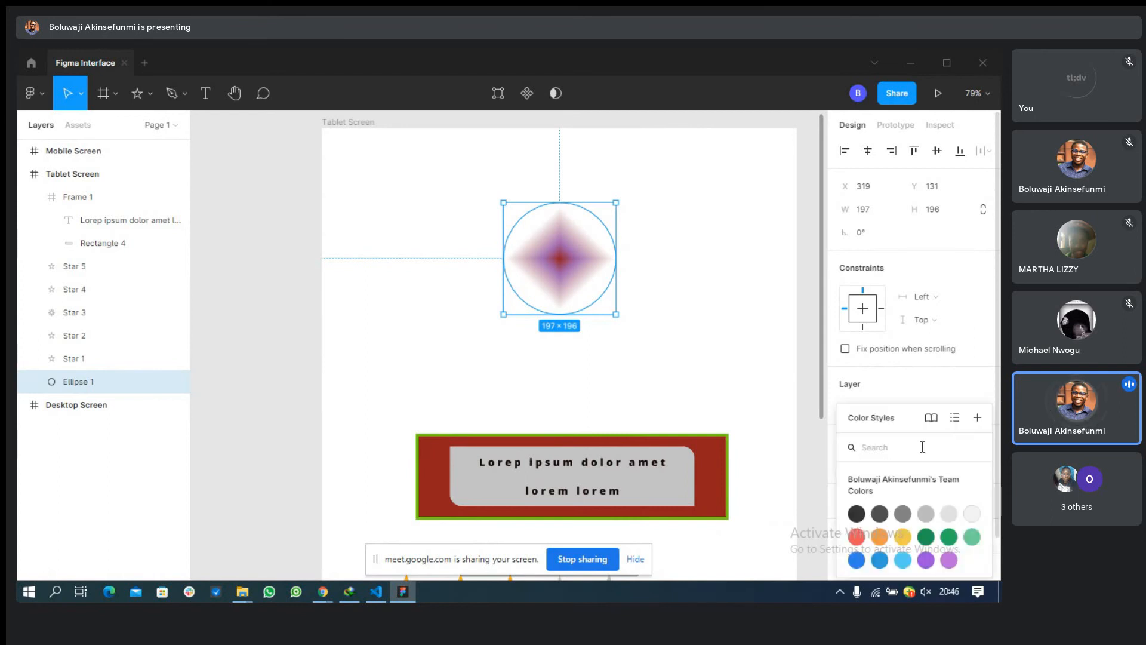
click(977, 417)
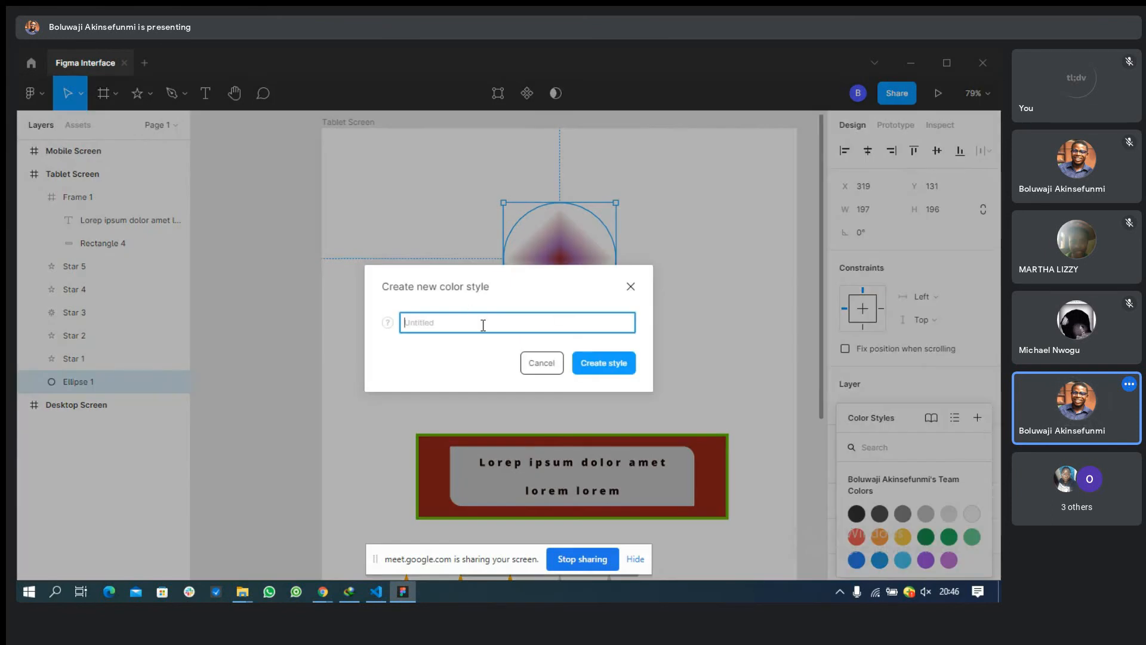
text(MyS)
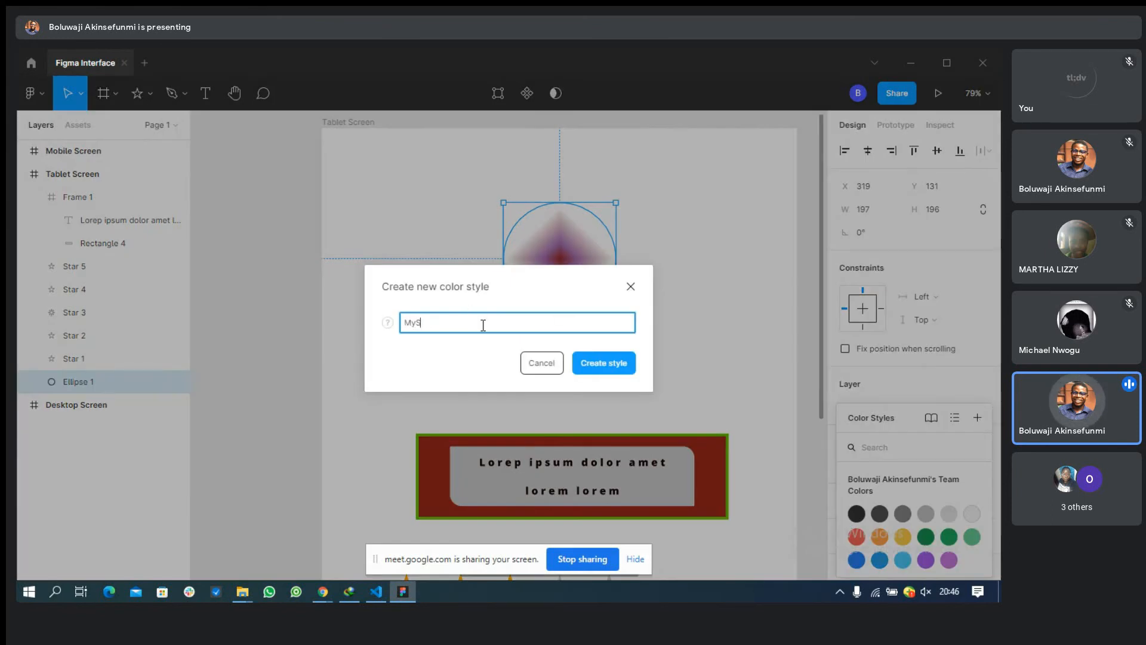
text(pecialGradient)
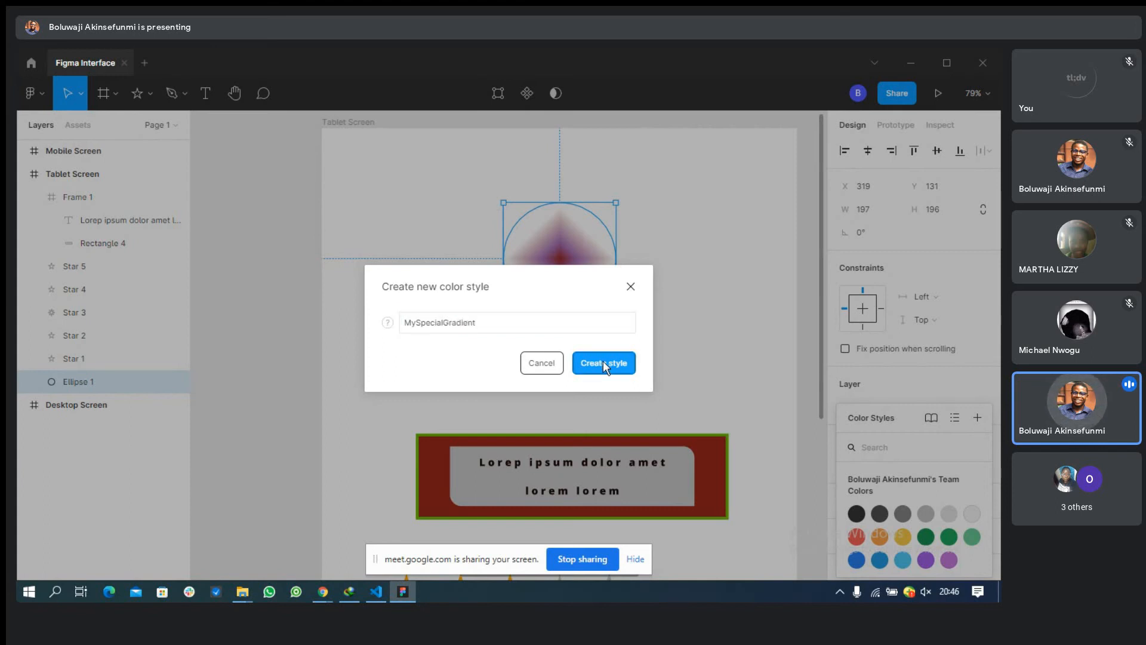
click(603, 361)
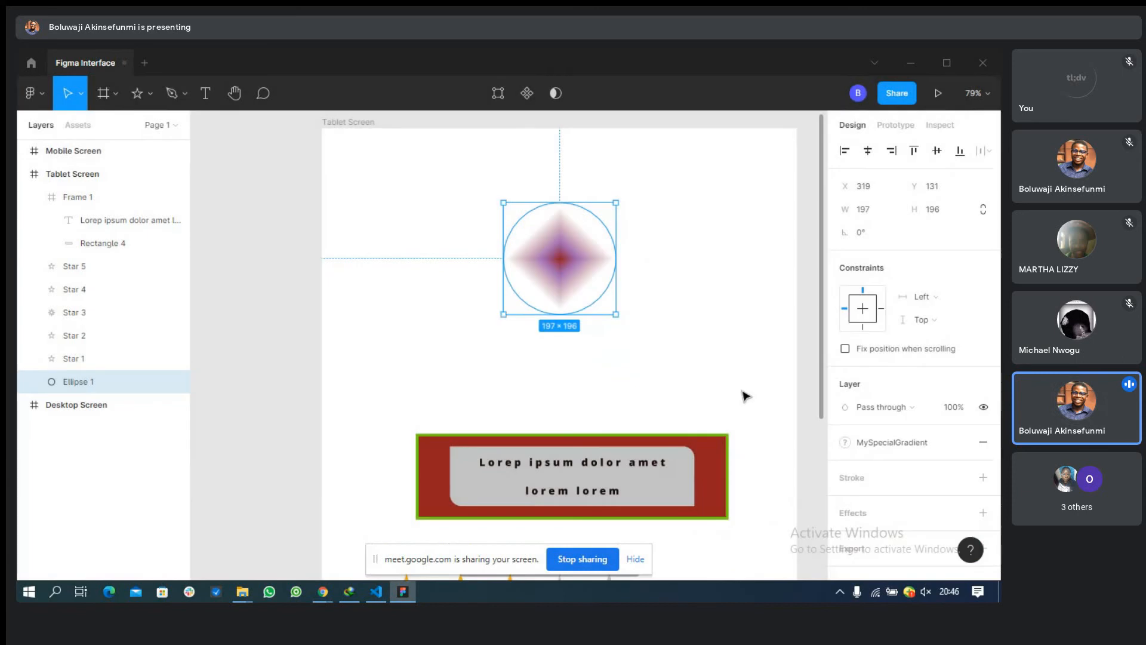
click(892, 449)
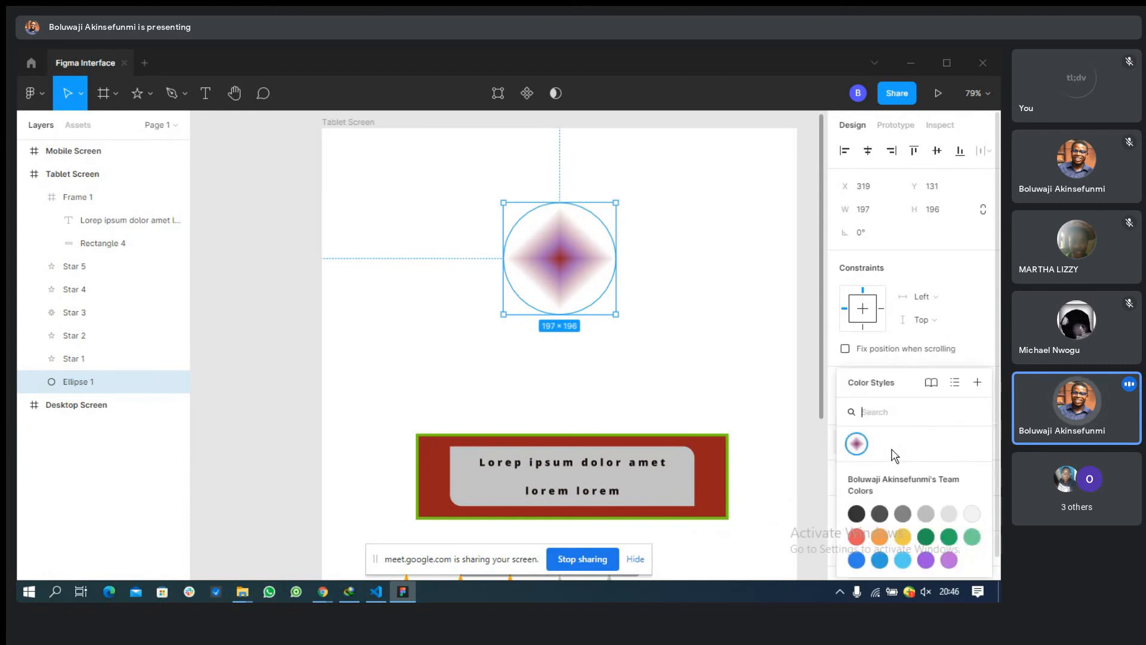
click(858, 444)
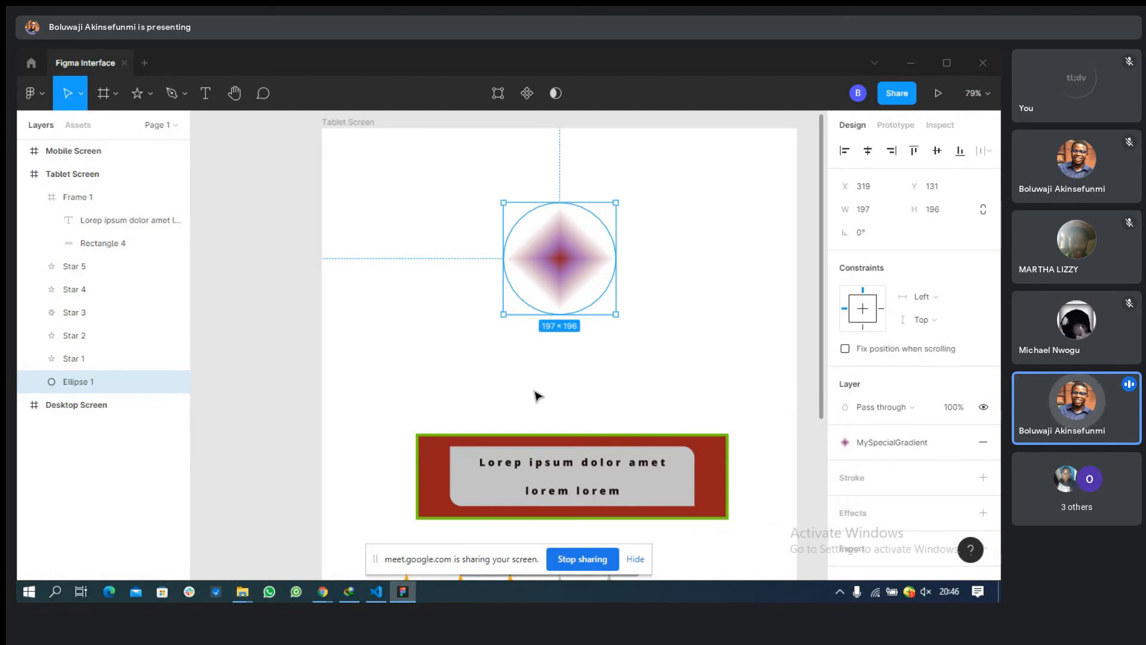
Replace the solid red fill of Frame 1 with the MySpecialGradient color style.
click(730, 461)
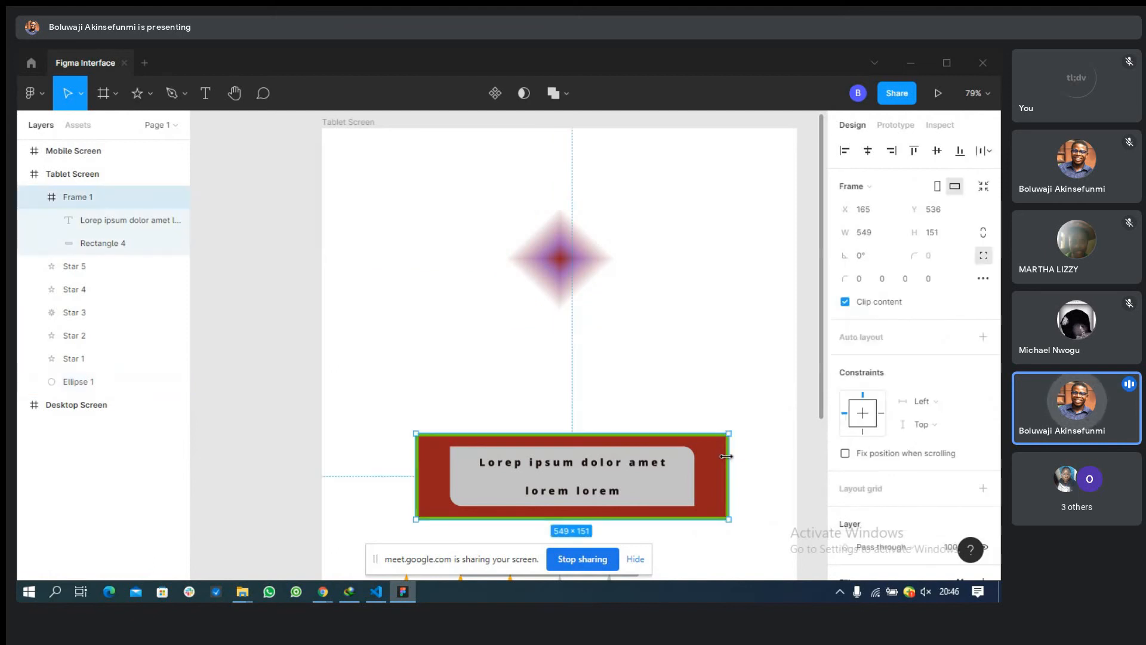
scroll(875, 412, down, 5)
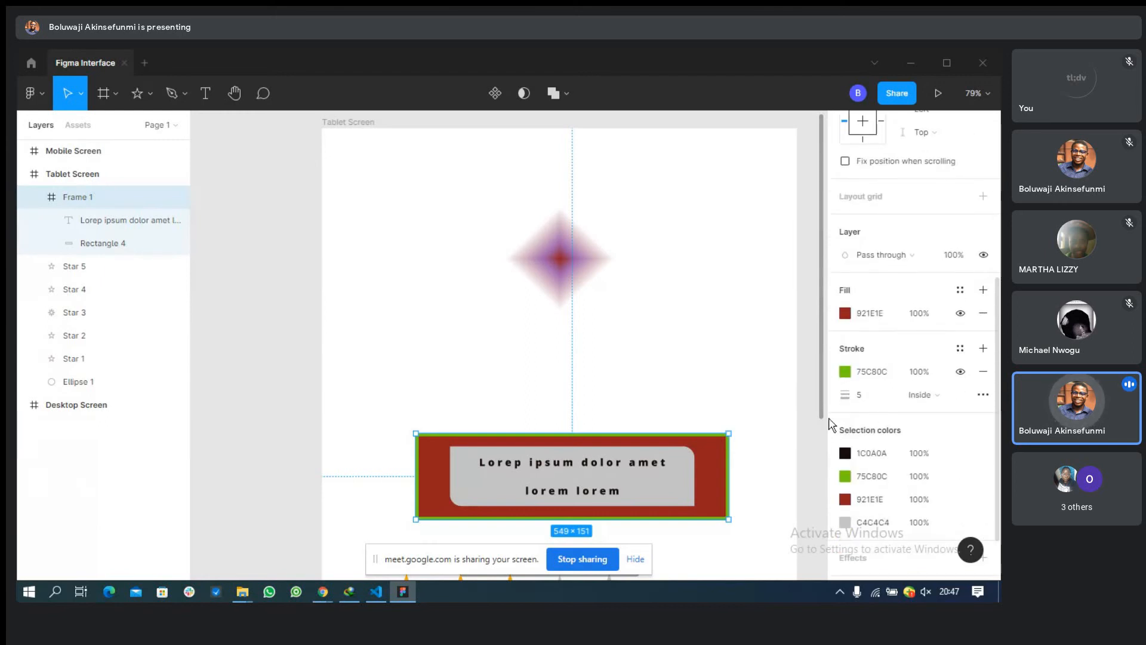
click(845, 312)
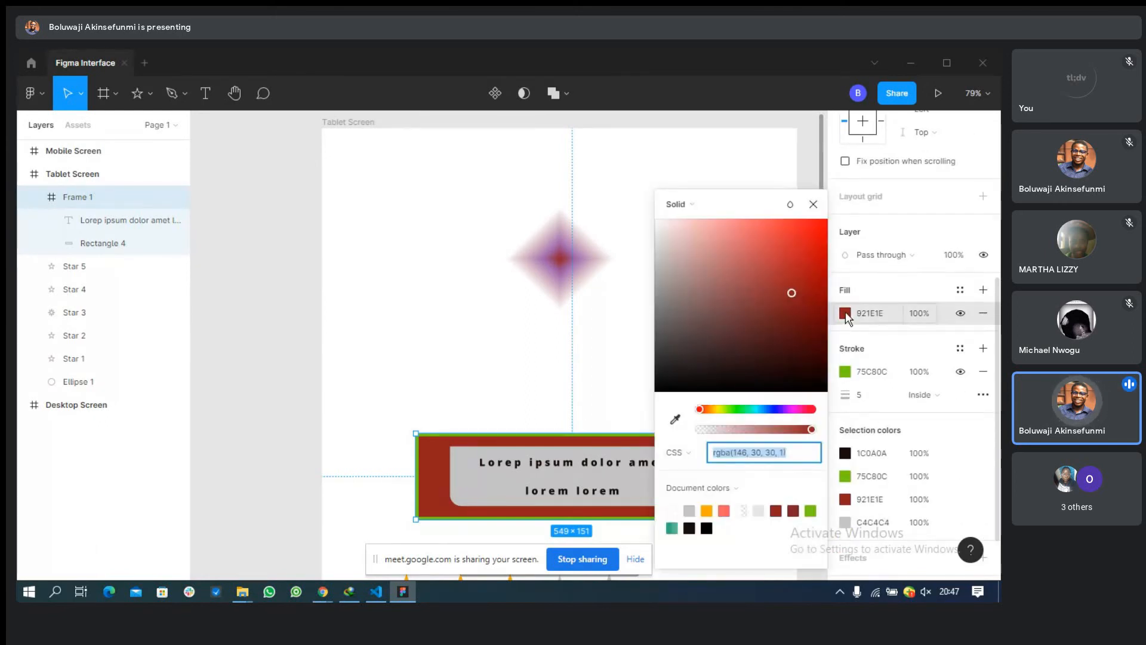
click(960, 289)
click(857, 378)
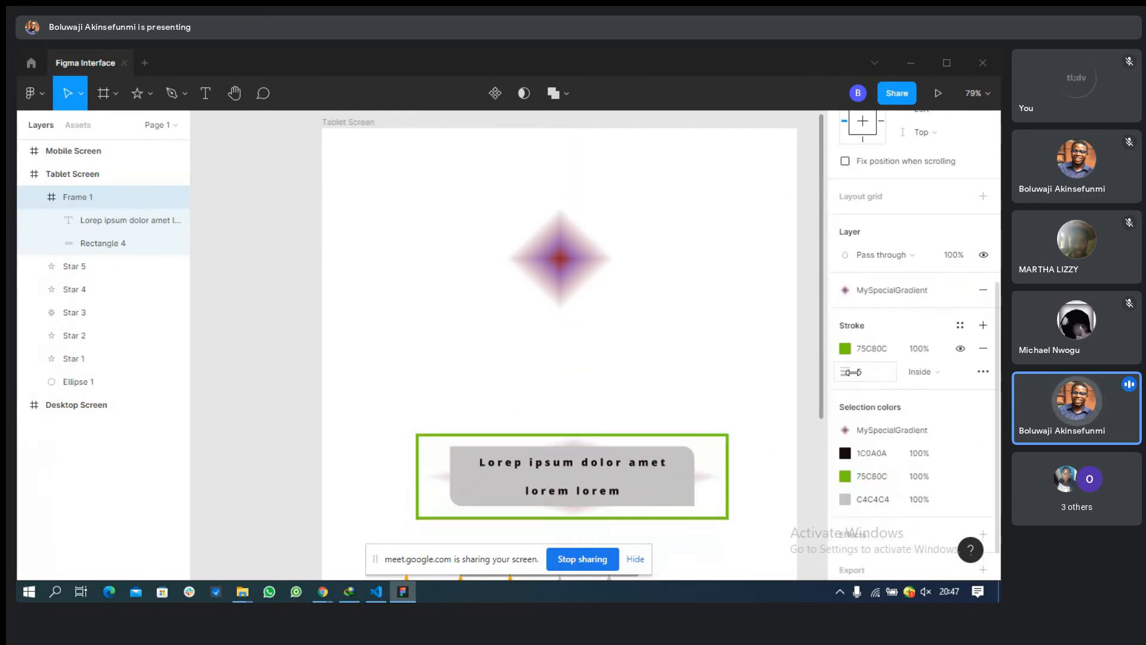
Try moving the grey rectangle away from behind the text in Frame 1, and undo the move.
double_click(664, 499)
drag(665, 499, 703, 556)
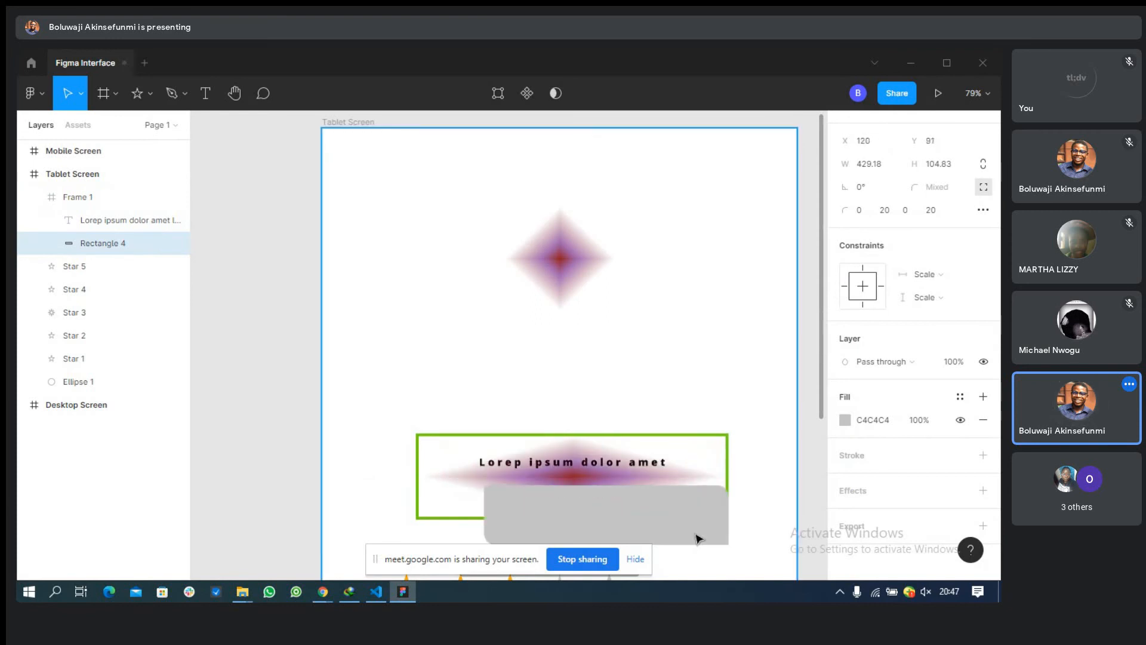
key(ctrl+z)
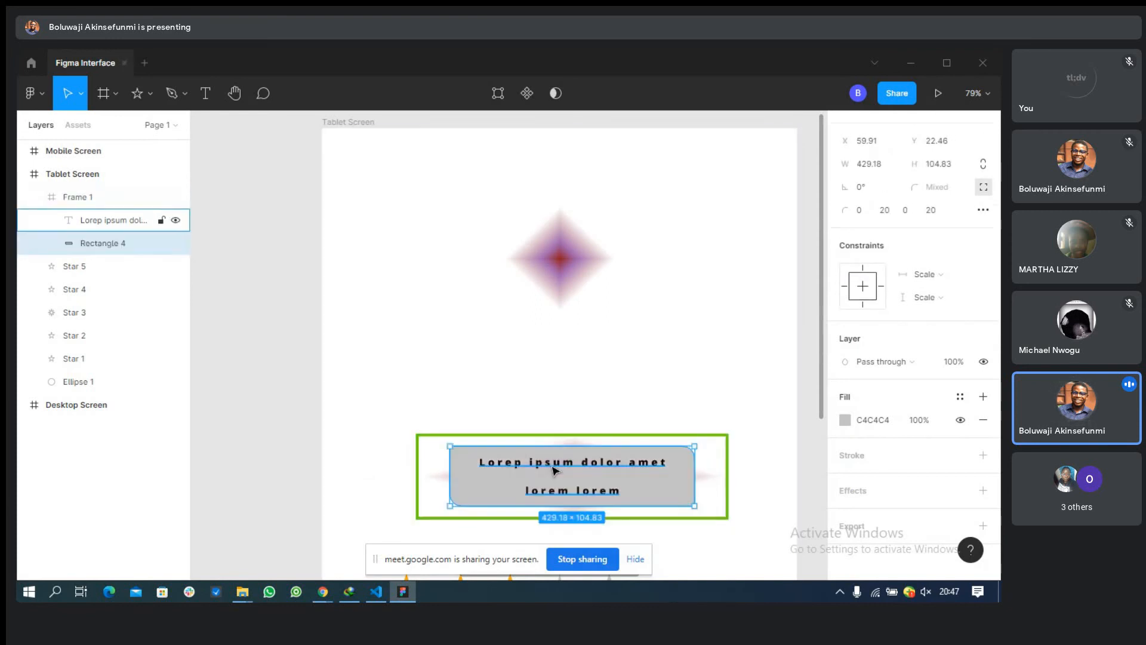
Apply the MySpecialGradient color style to the grey rectangle behind the text in Frame 1.
click(554, 470)
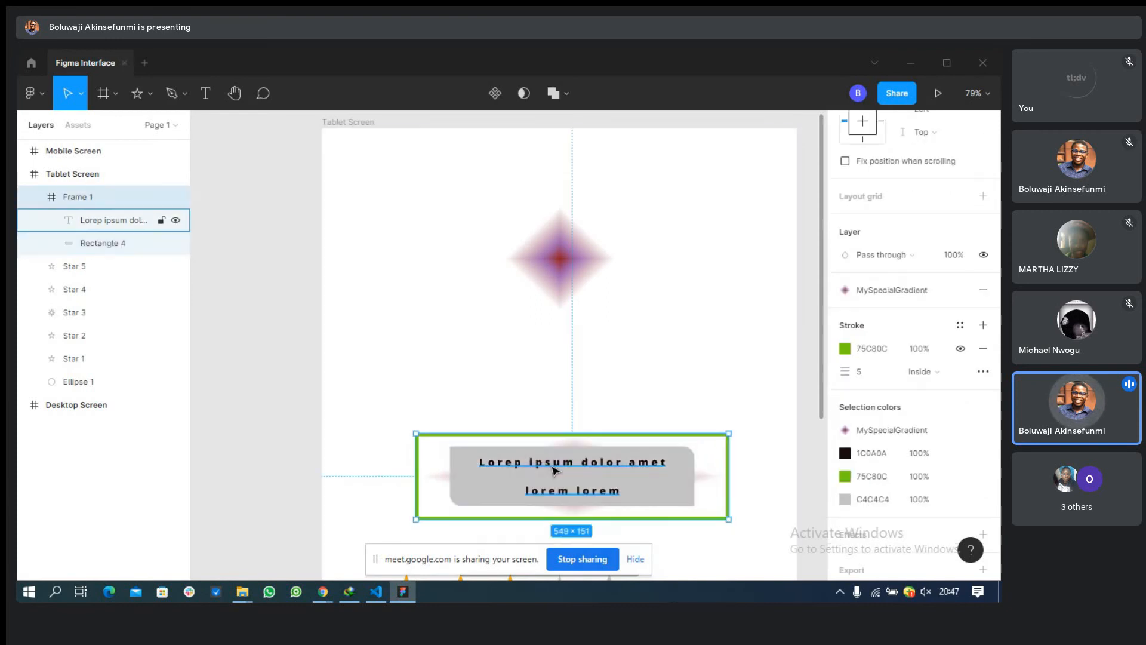
click(687, 501)
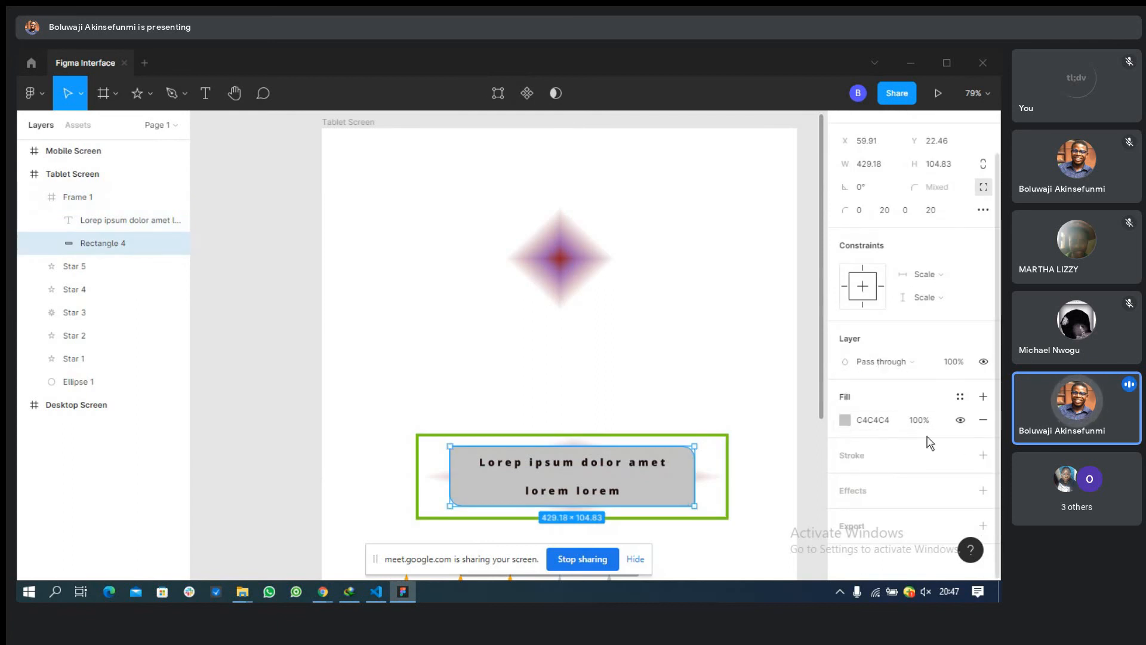
click(845, 420)
click(961, 398)
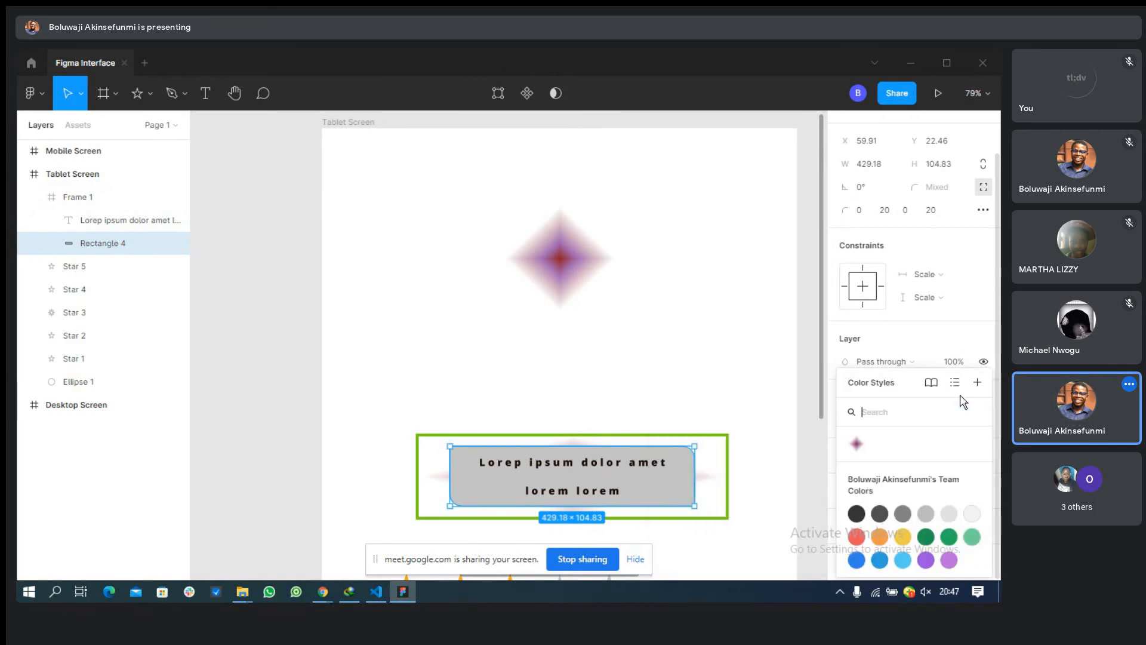
click(858, 444)
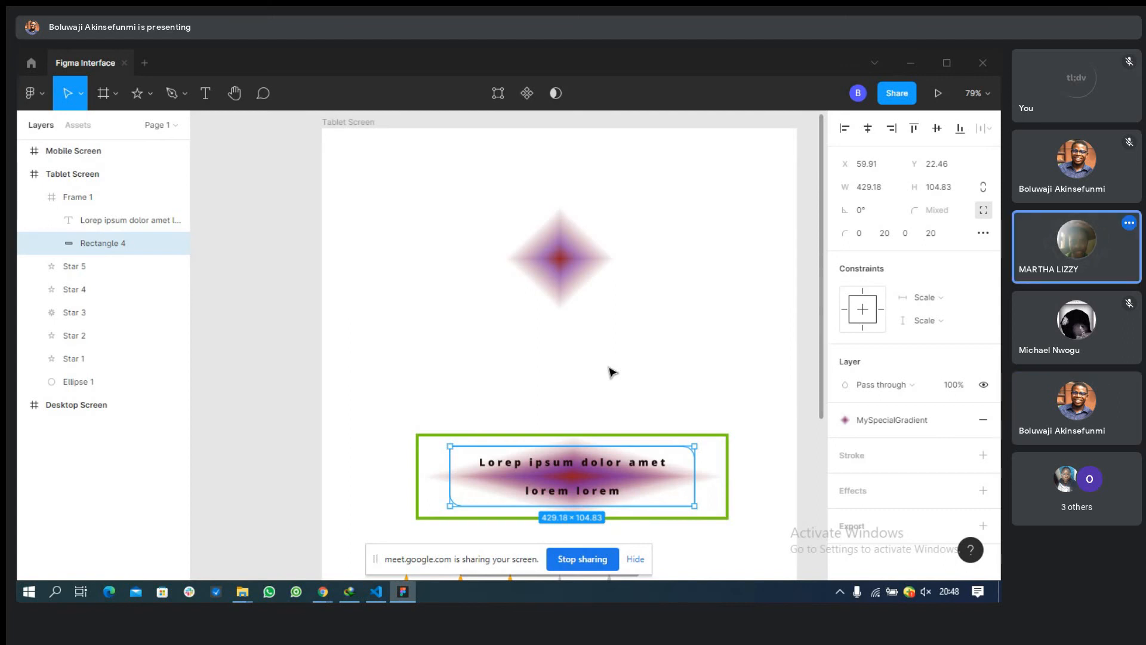
Hide the screen-sharing notice and switch to the Google Fonts page in Chrome.
click(635, 557)
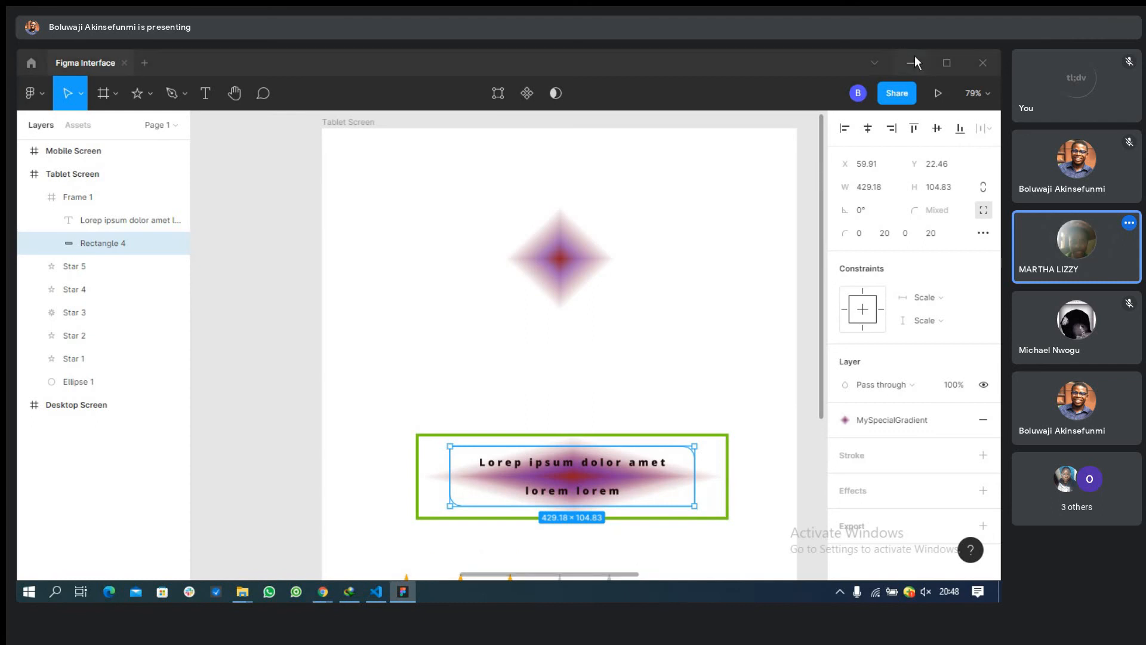
key(alt+Tab)
key(alt+Tab)
key(alt+Tab)
key(alt+Tab)
key(alt+Tab)
key(alt+Tab)
key(alt+Tab)
key(alt+Up)
key(alt+Down)
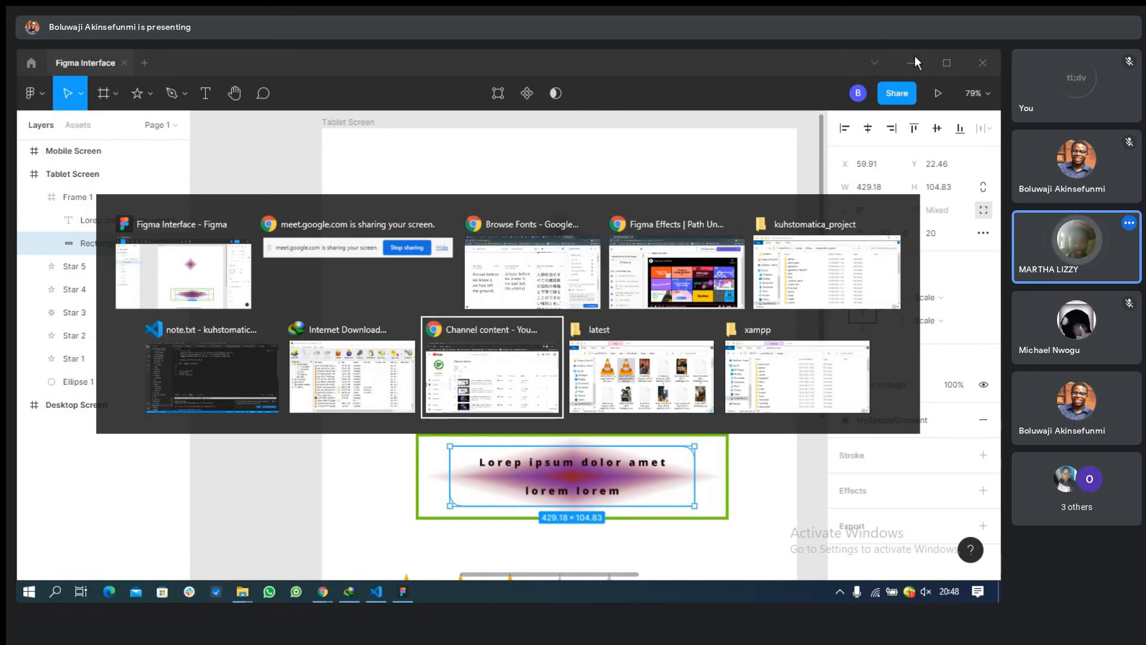
key(alt+Up)
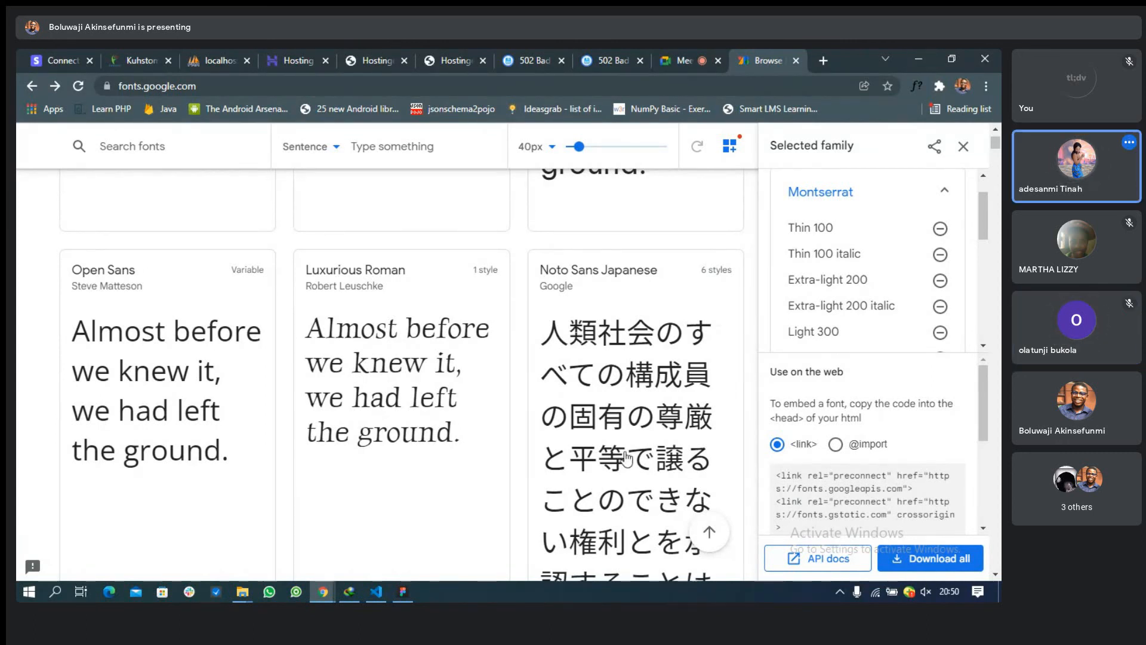
Switch back to Figma and add a text box about 385 × 139 above the circle on the Tablet Screen, reading "piguuv".
click(411, 590)
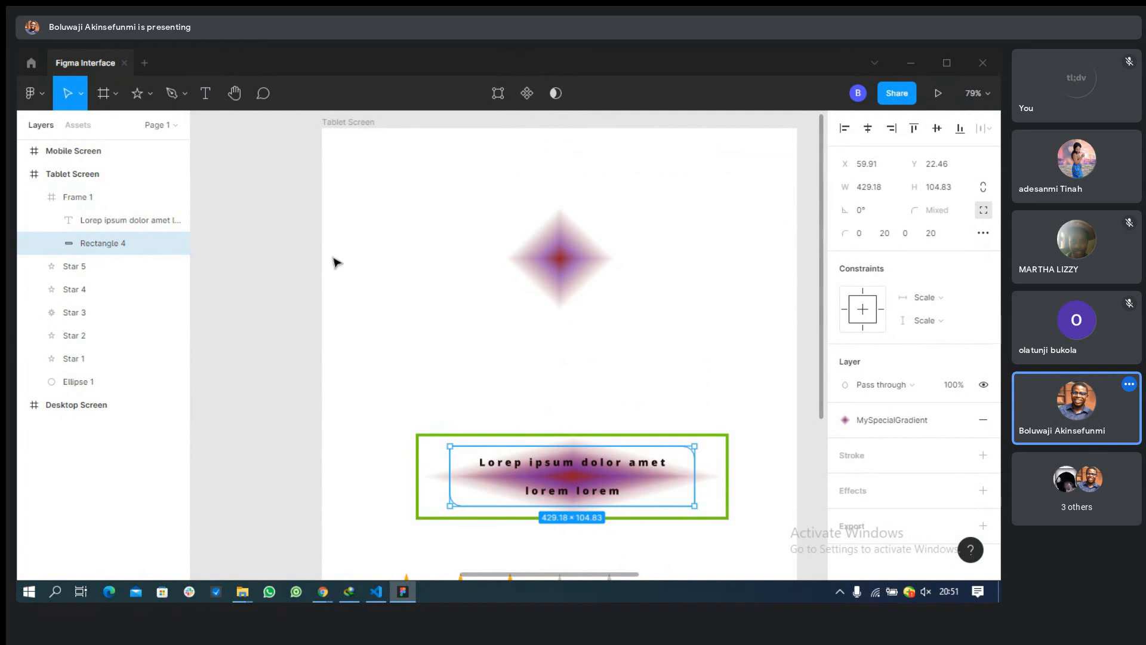
click(205, 96)
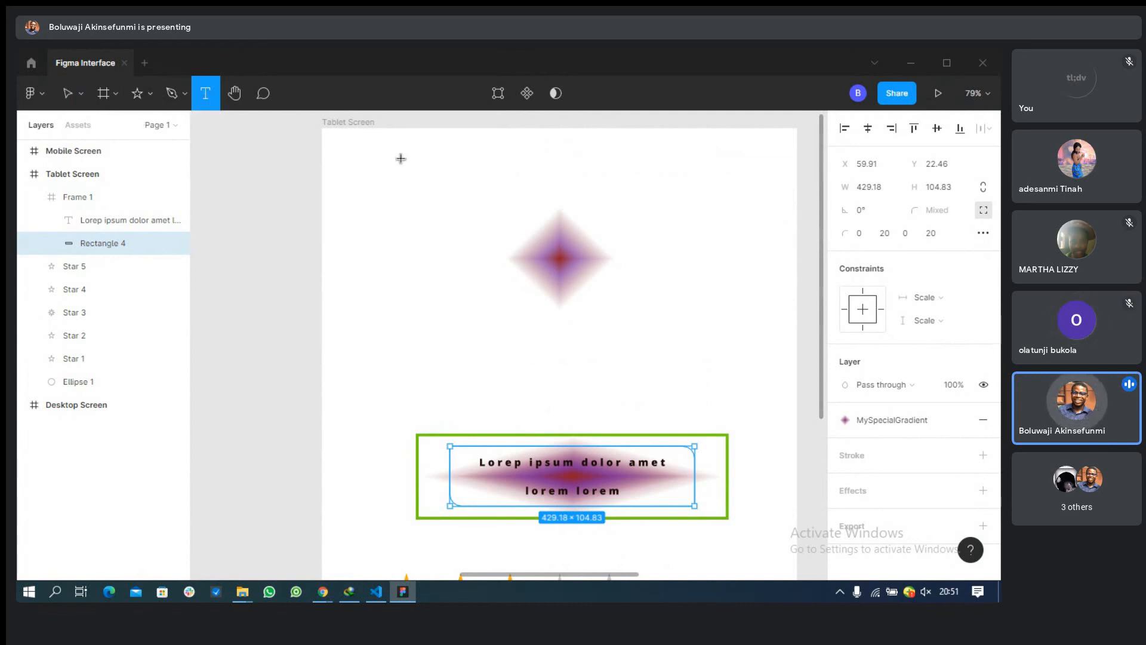
drag(353, 144, 573, 224)
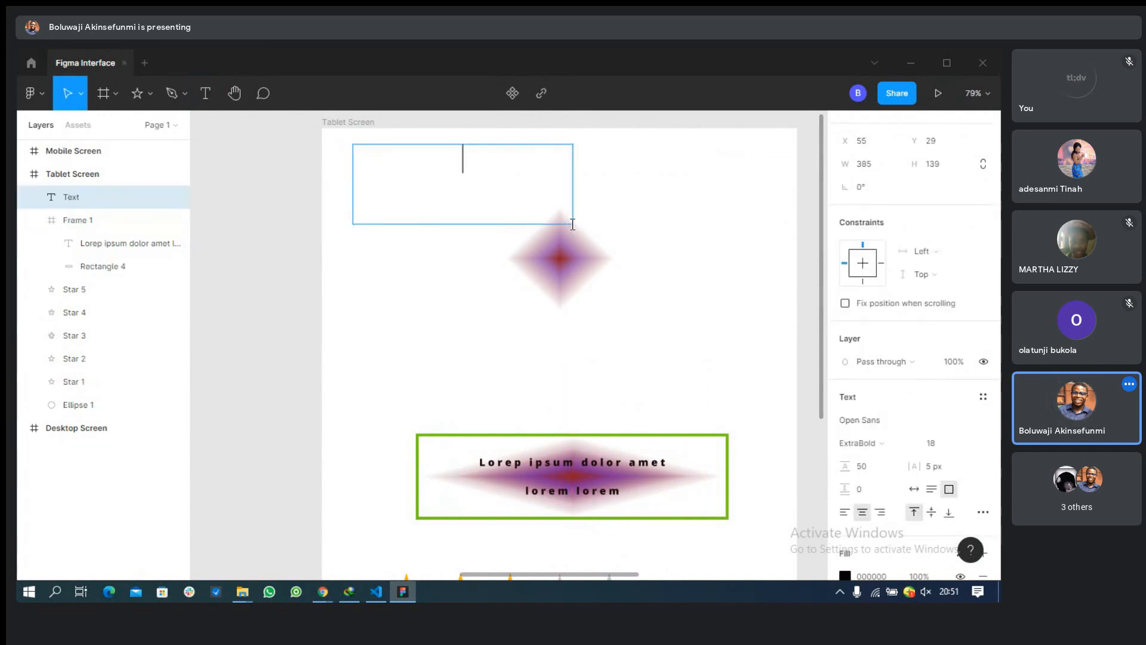
text(piguuv)
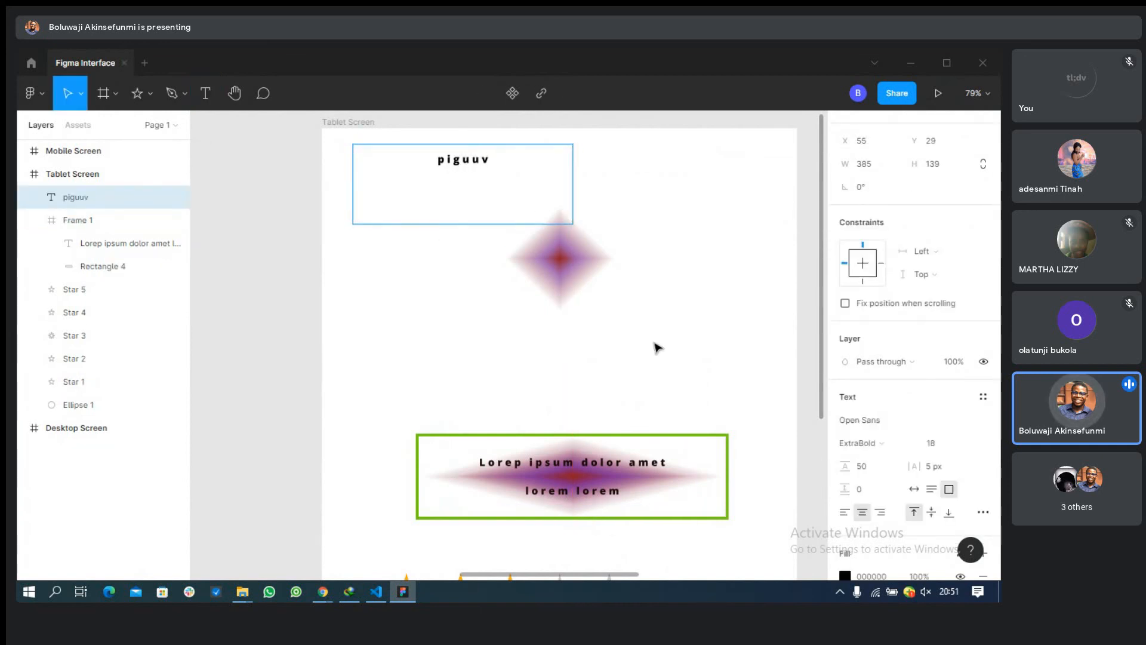
key(Escape)
Add an auto-width text reading "fftytydtydyt" over the middle of the circle.
click(203, 101)
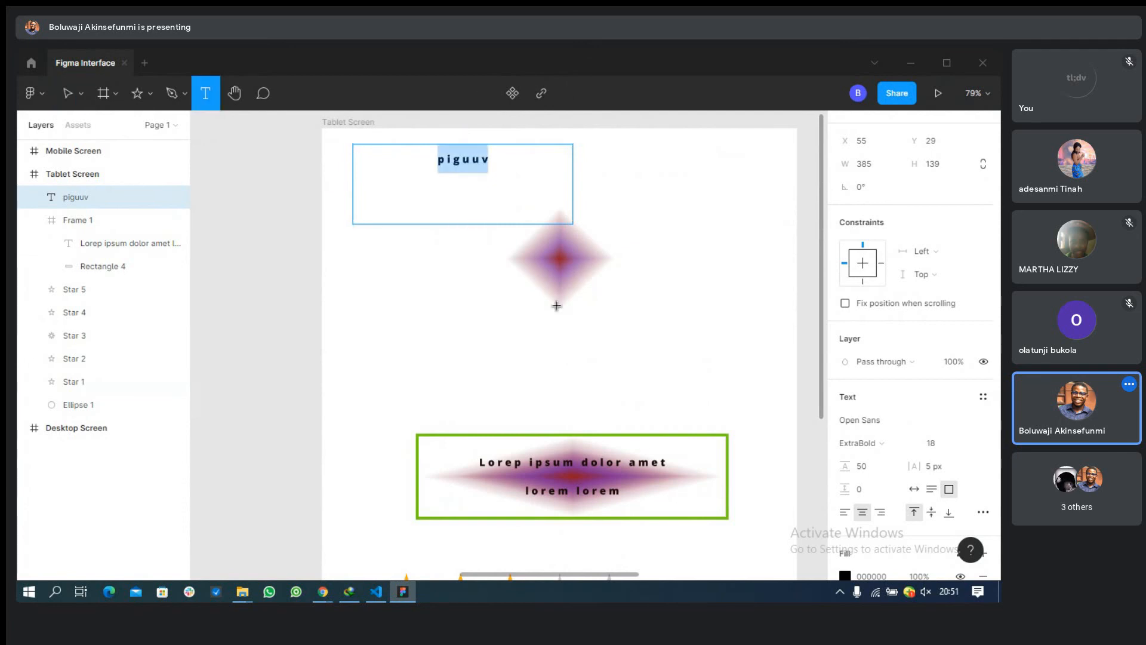
click(552, 258)
text(fftytydtydyt)
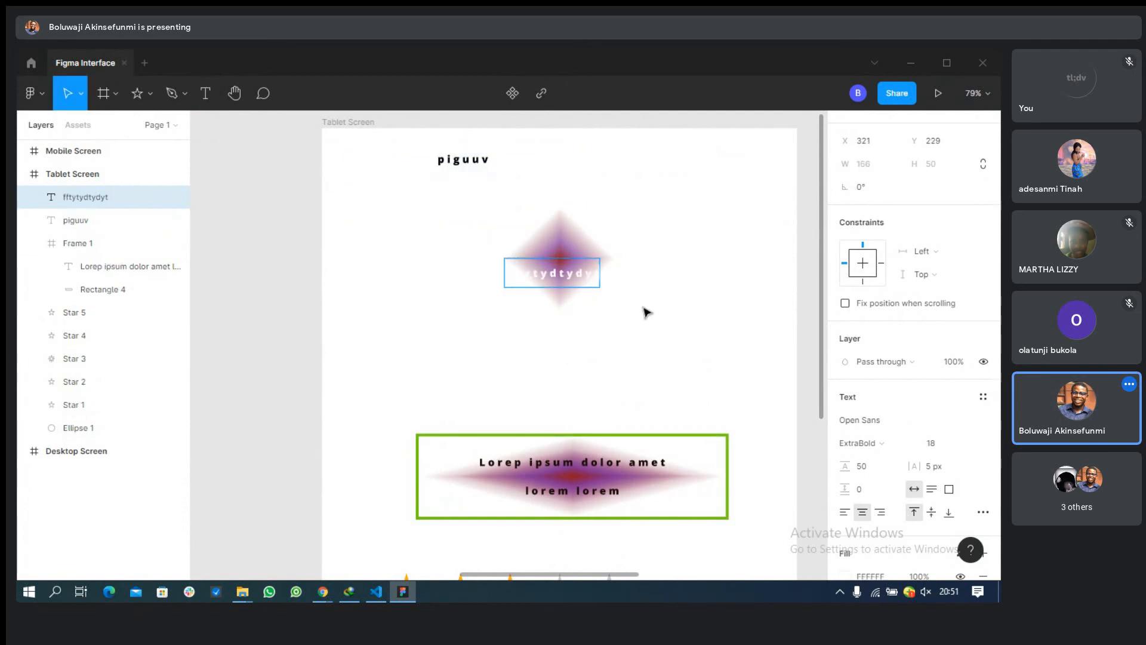
key(Escape)
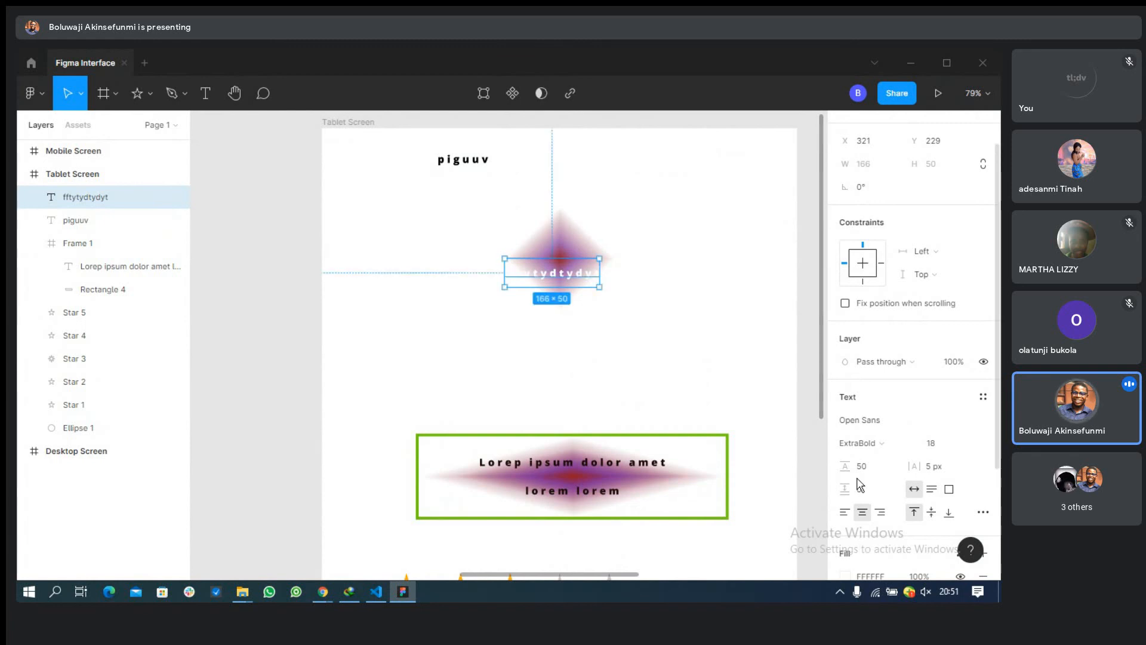
Change the fill color of the text over the circle to black.
click(851, 578)
drag(736, 371, 667, 388)
click(519, 391)
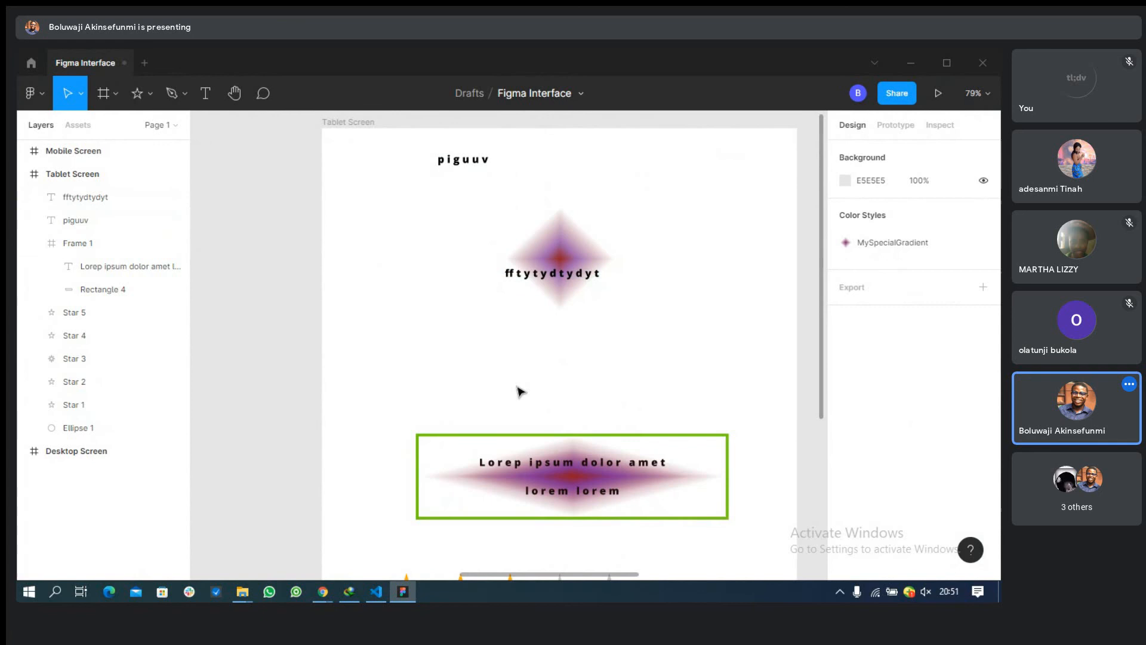
Undo the additions of the two texts, the one over the circle and the one above it.
click(570, 283)
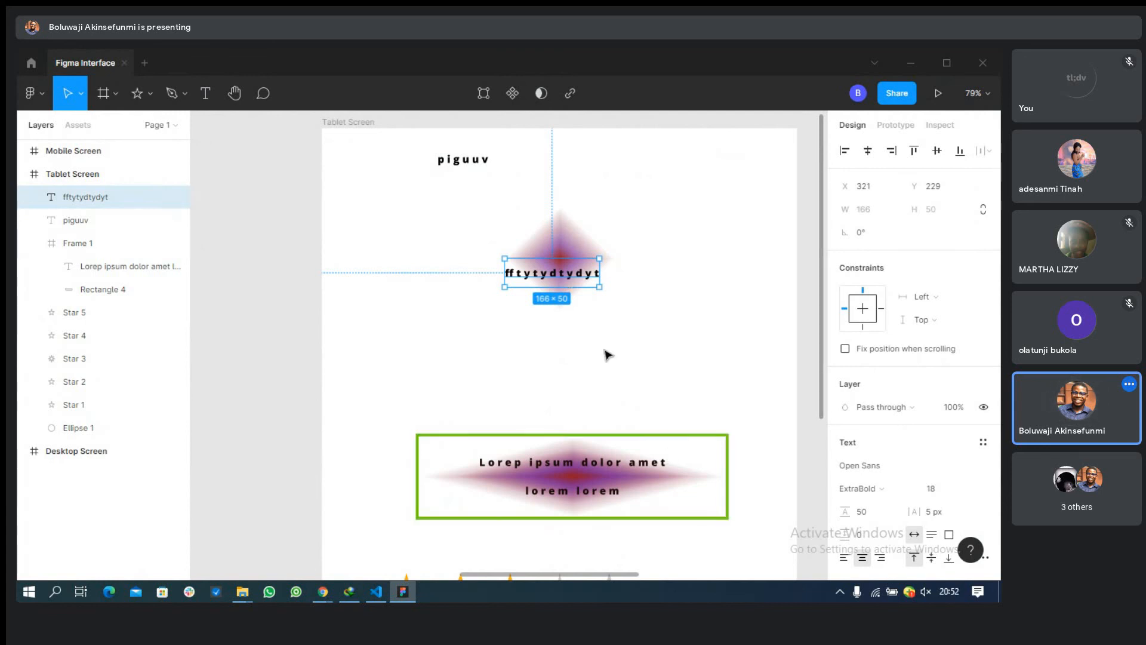
click(469, 165)
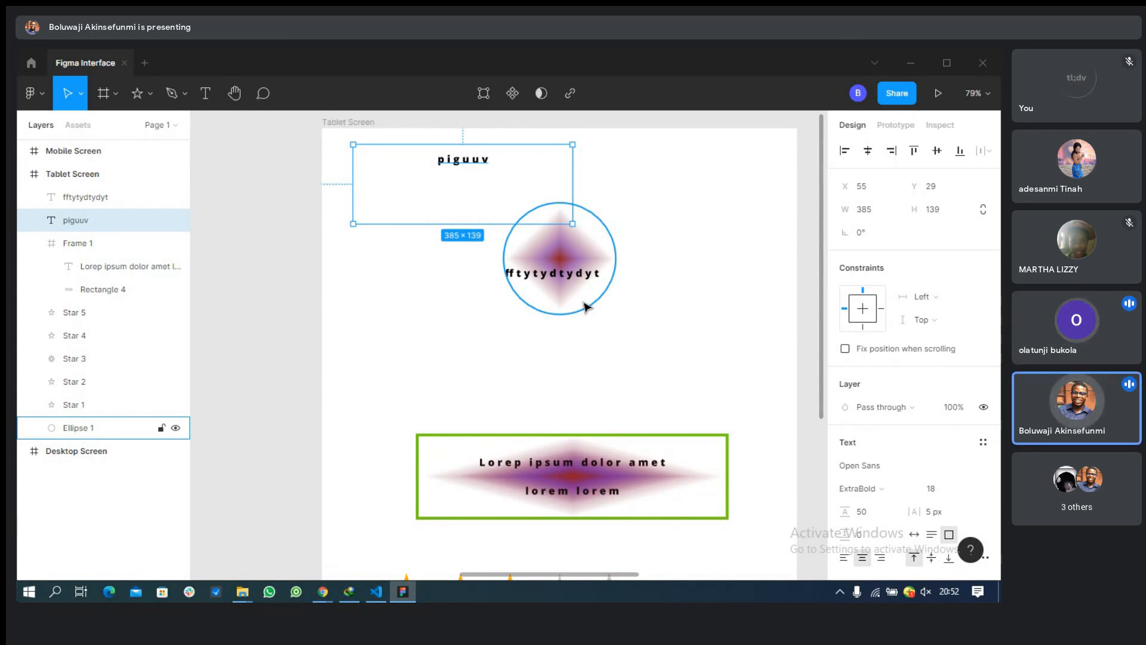
key(ctrl+z)
key(ctrl+z)
key(ctrl+z)
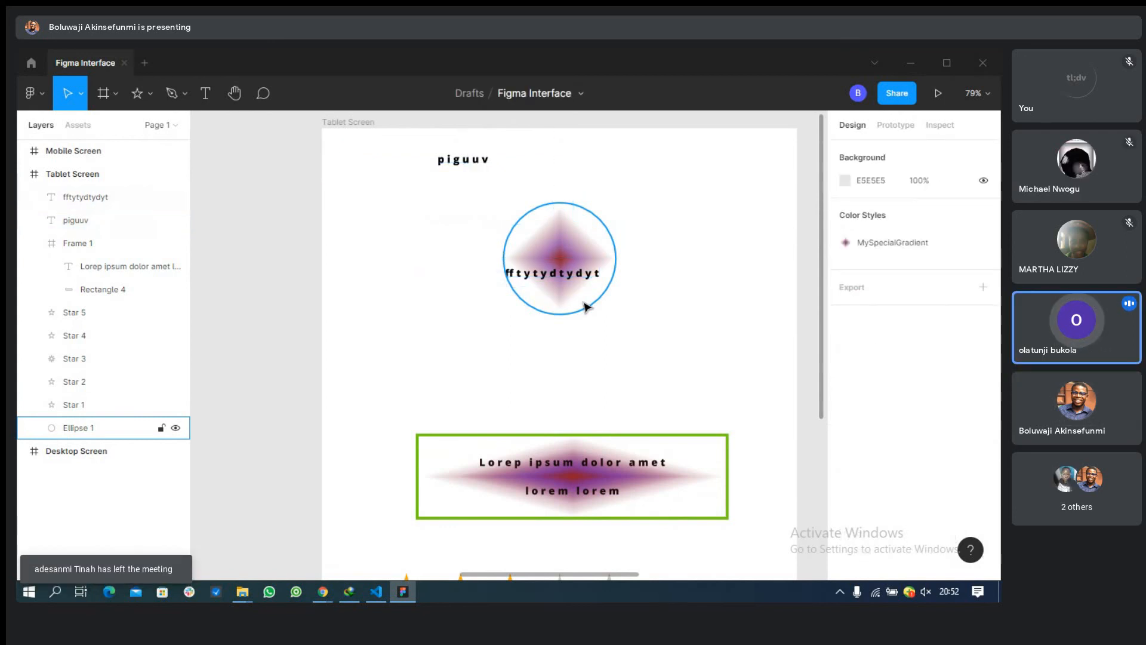
key(ctrl+z)
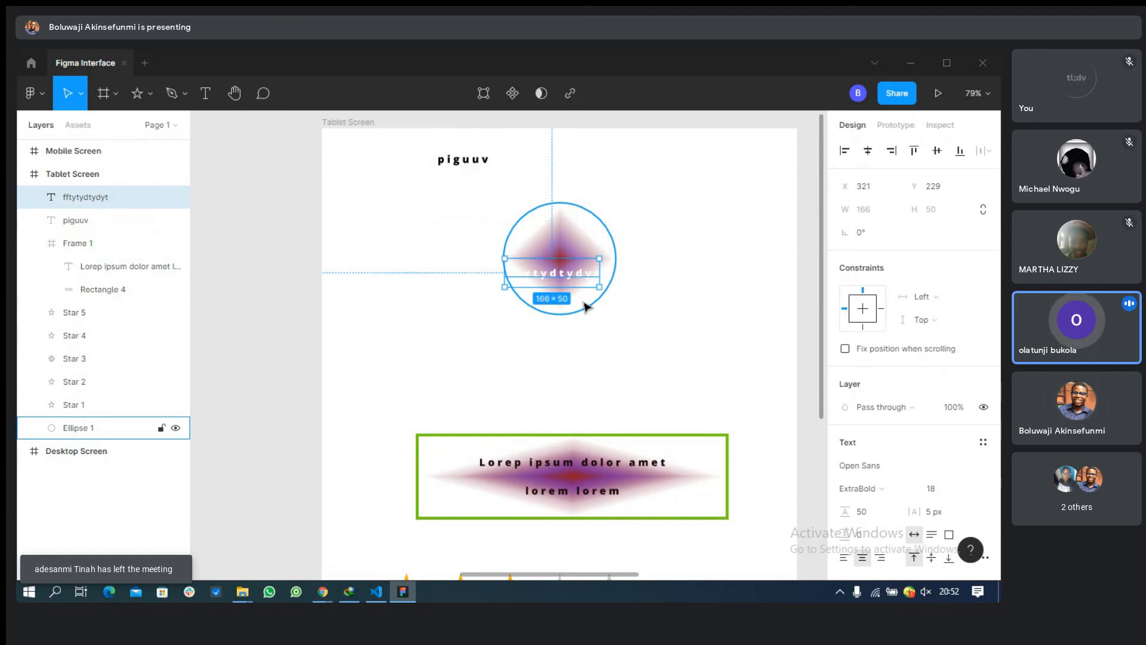
key(ctrl+z)
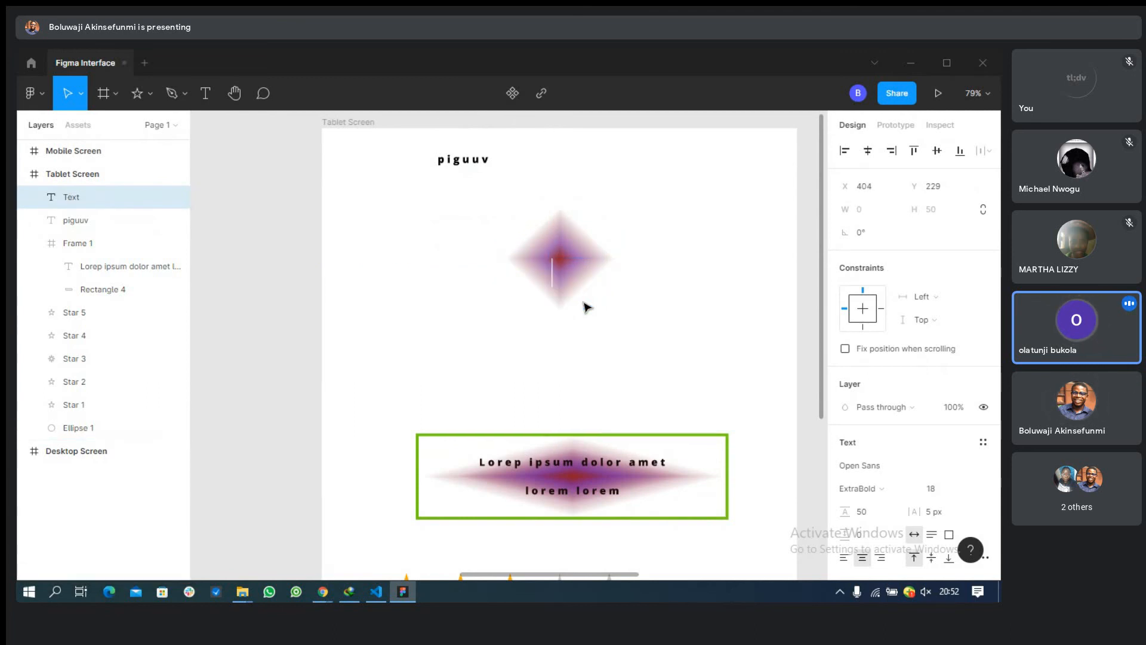
key(ctrl+z)
key(ctrl+z)
key(ctrl+z)
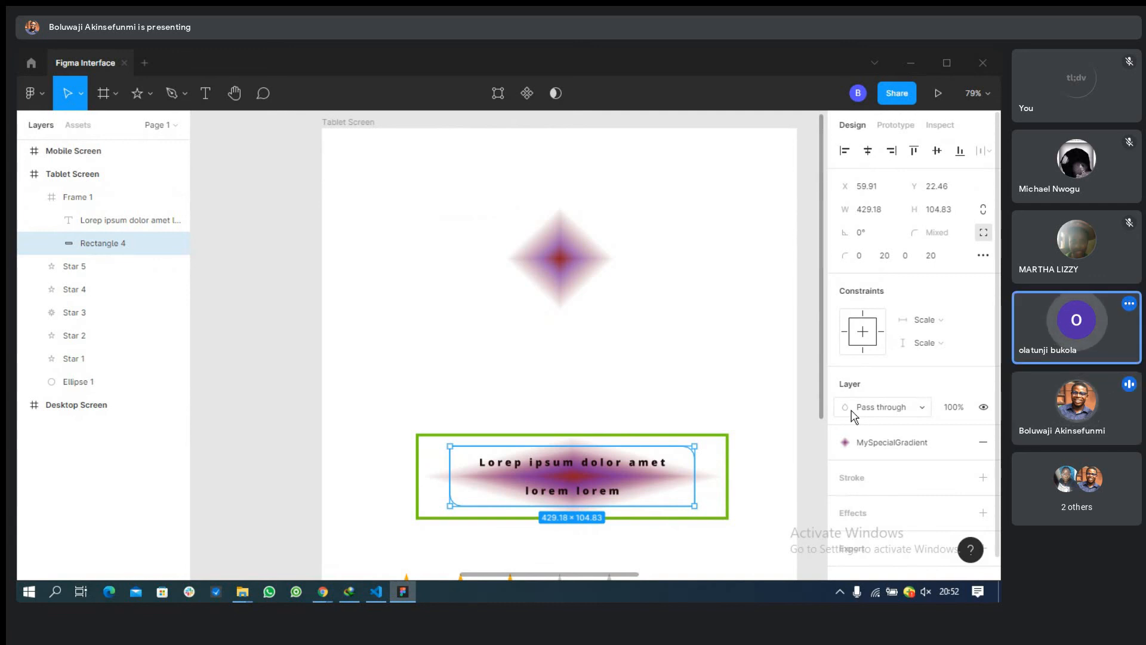
click(562, 271)
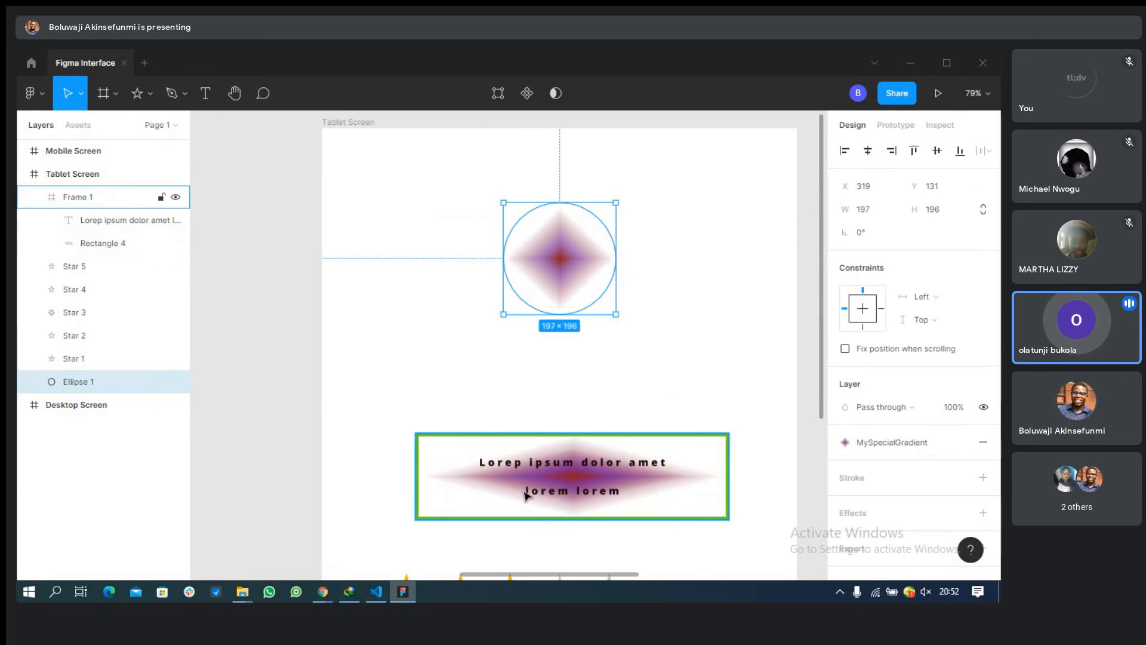
click(450, 487)
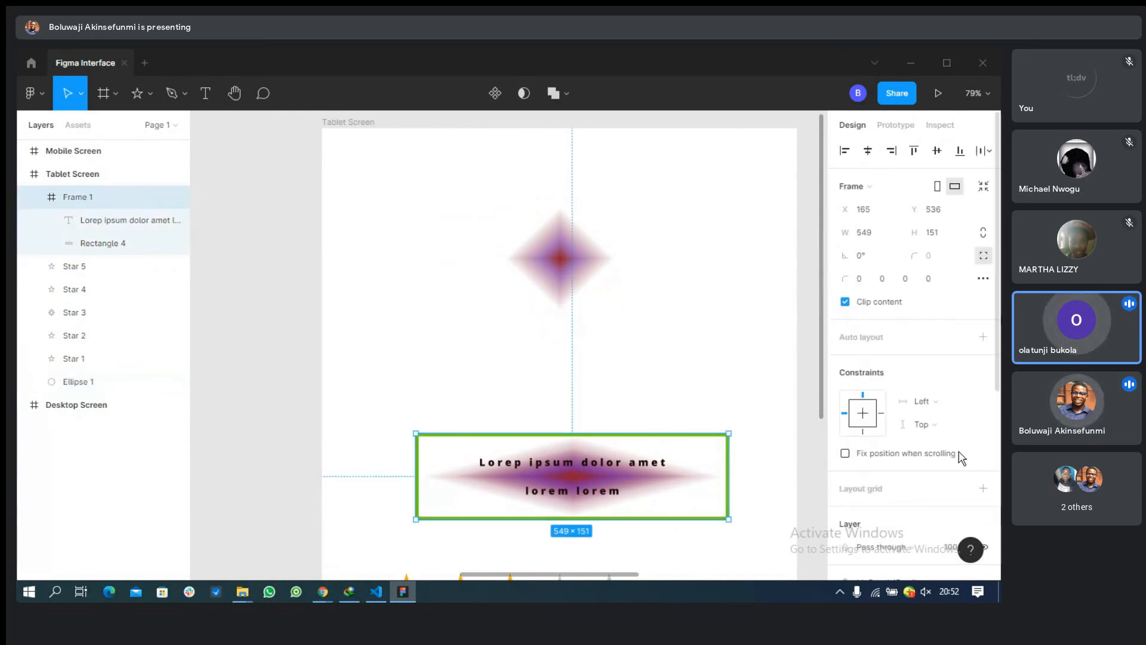
scroll(962, 456, down, 5)
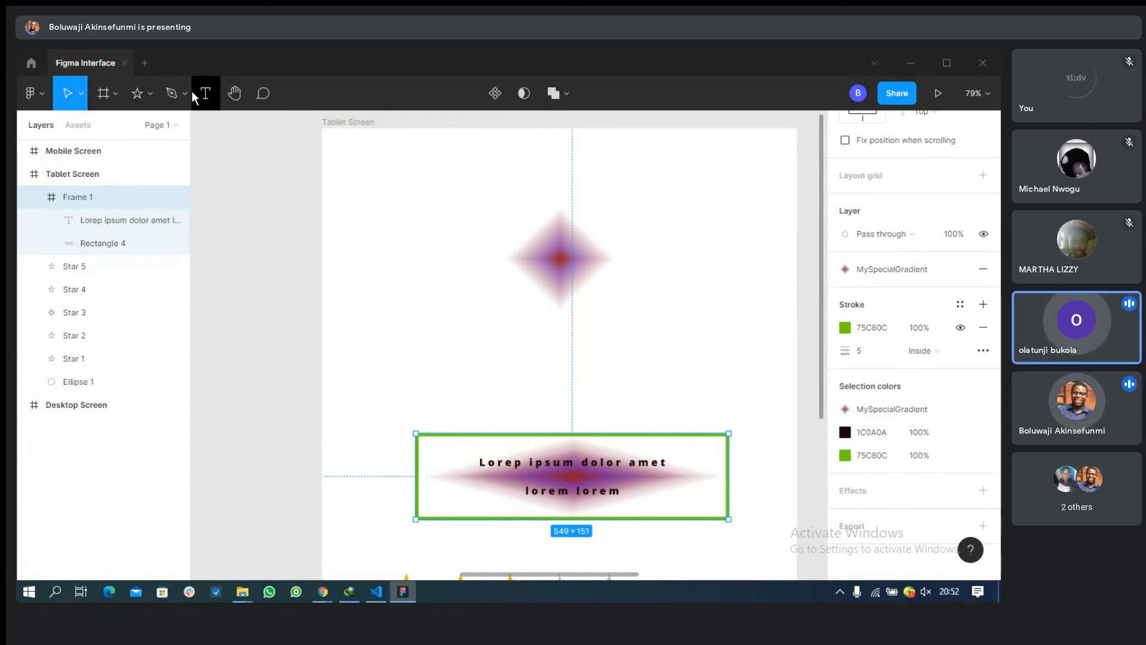
Draw a small rectangle about 62 × 61 in the upper-left area of the Tablet Screen.
click(138, 93)
click(150, 93)
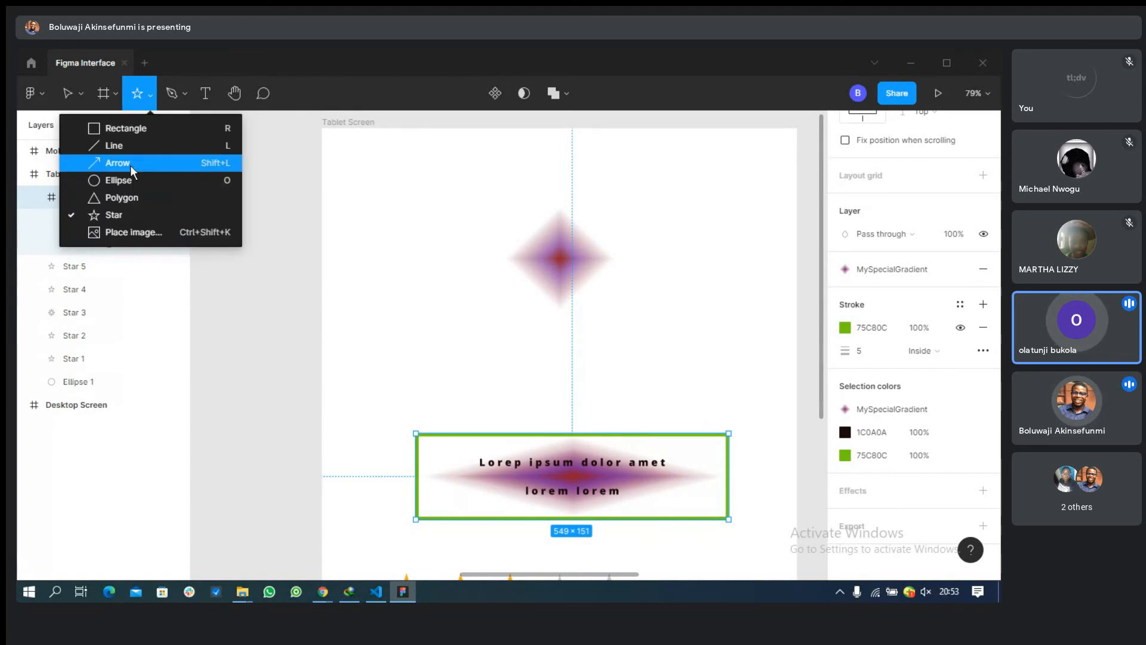
click(123, 128)
mouse_move(344, 119)
mouse_down()
mouse_move(380, 153)
mouse_move(387, 202)
mouse_up()
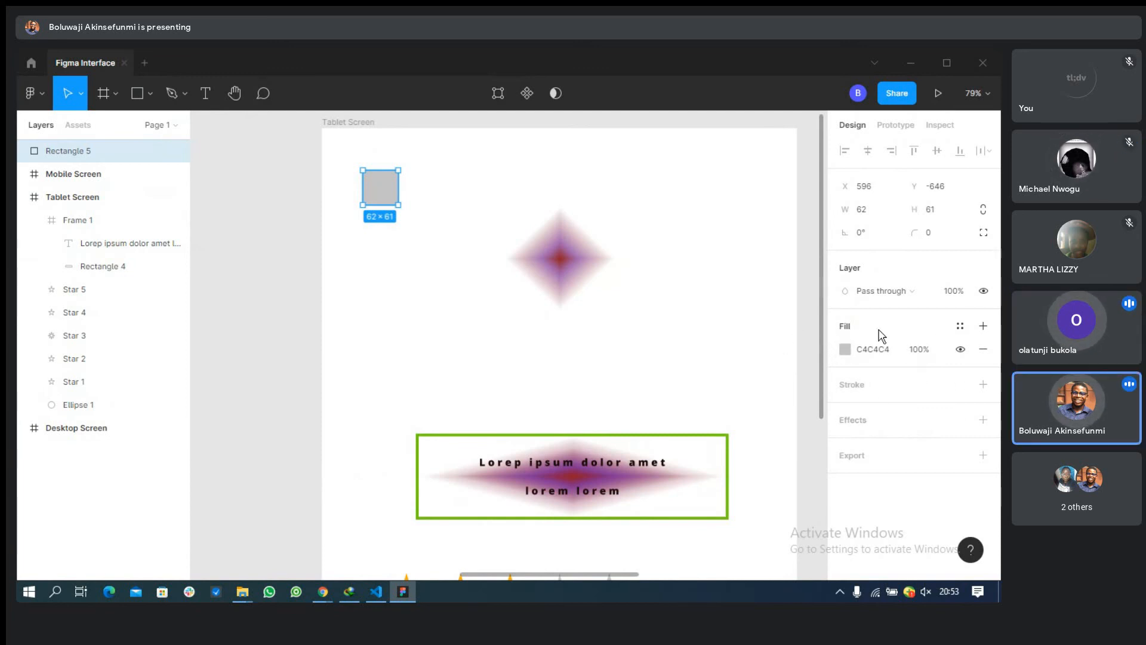
Change the new rectangle's fill to a linear gradient with its first stop in red, rgba(189, 2, 2, 1).
click(845, 350)
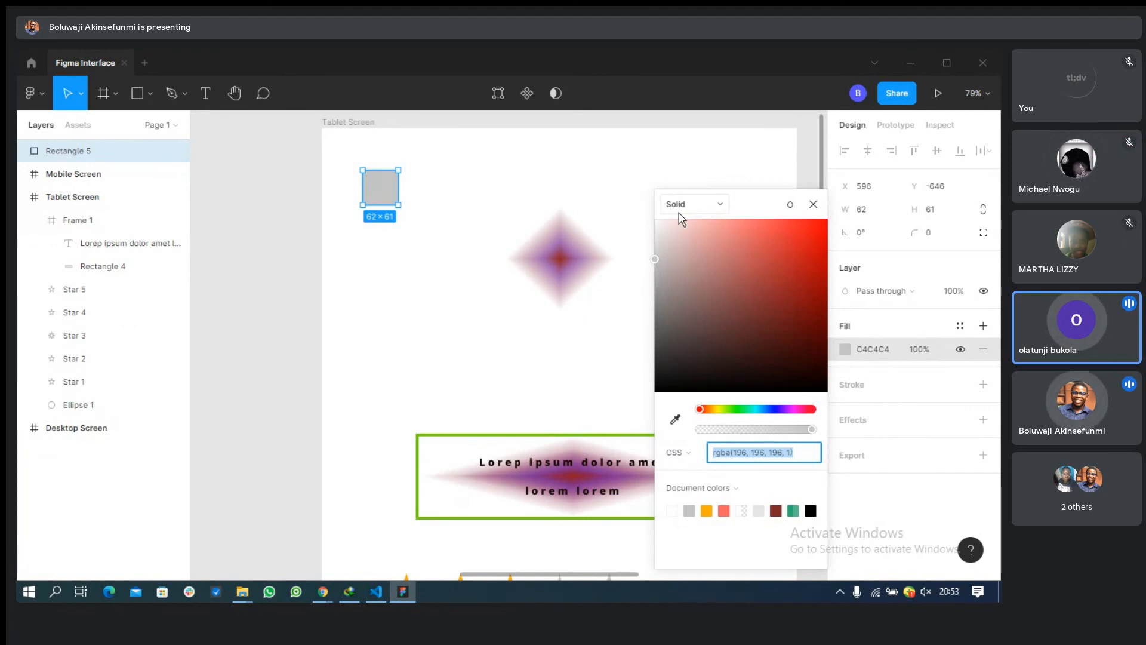
click(721, 206)
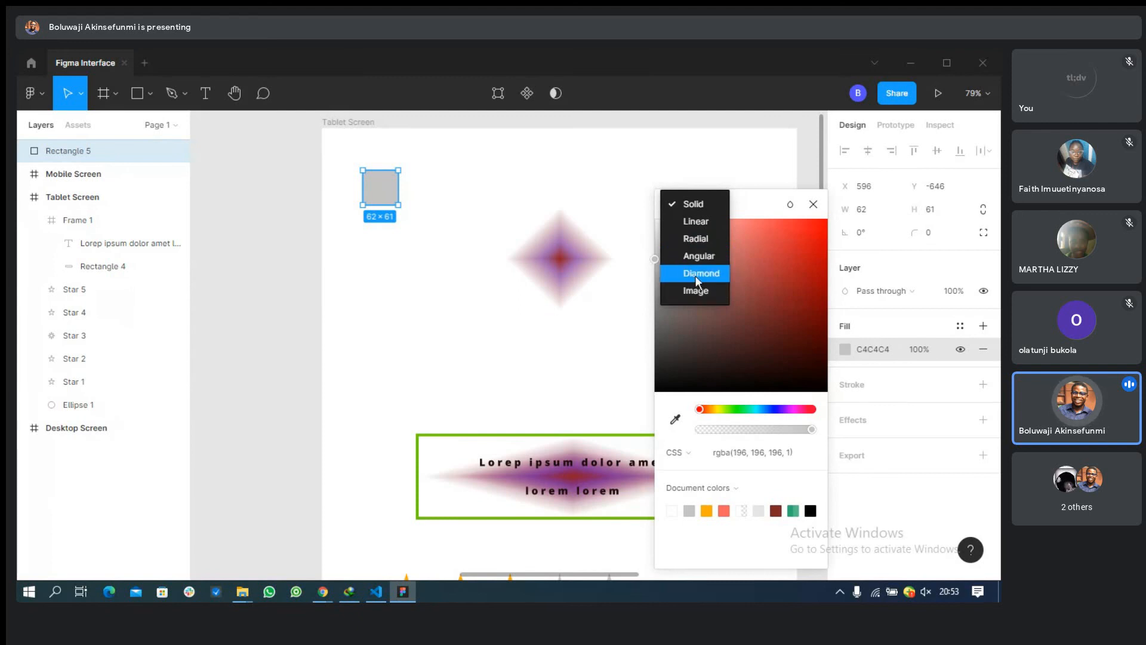
click(690, 222)
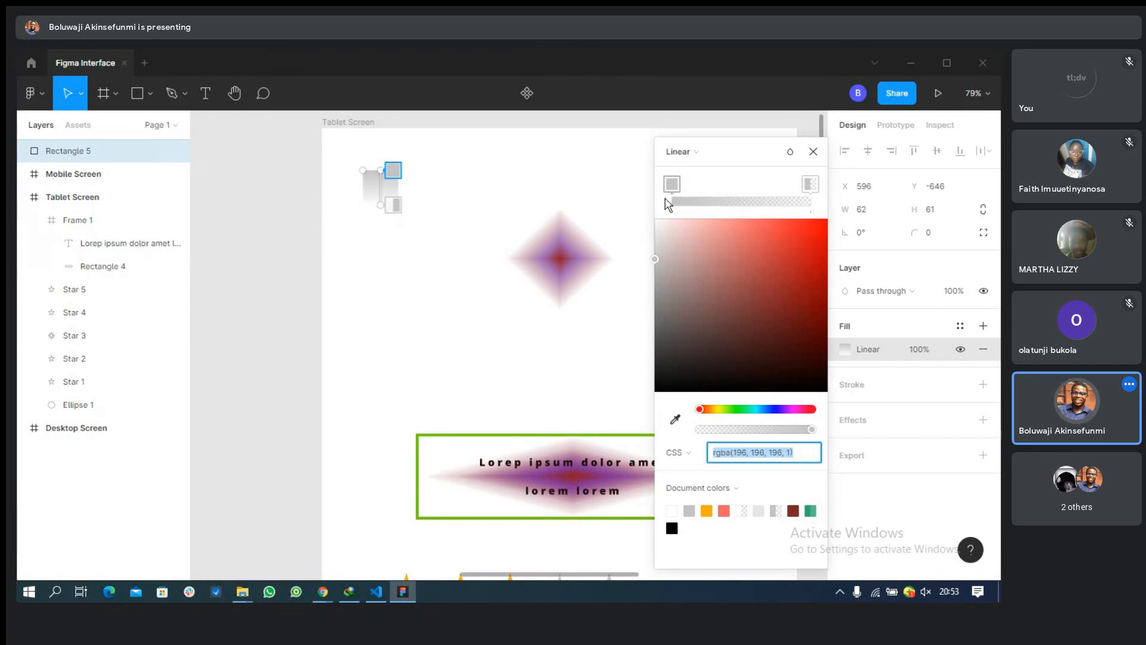
click(825, 264)
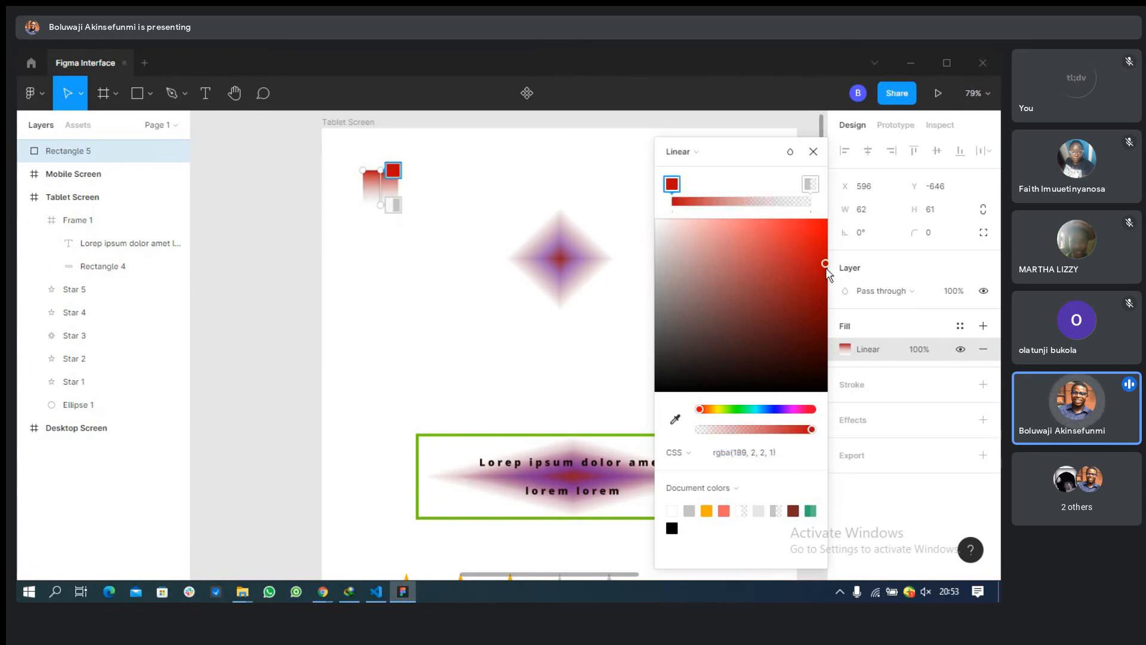
Set the linear gradient's end stop to dark brown at partial opacity, rgba(65, 39, 39, 0.22).
click(816, 187)
click(681, 329)
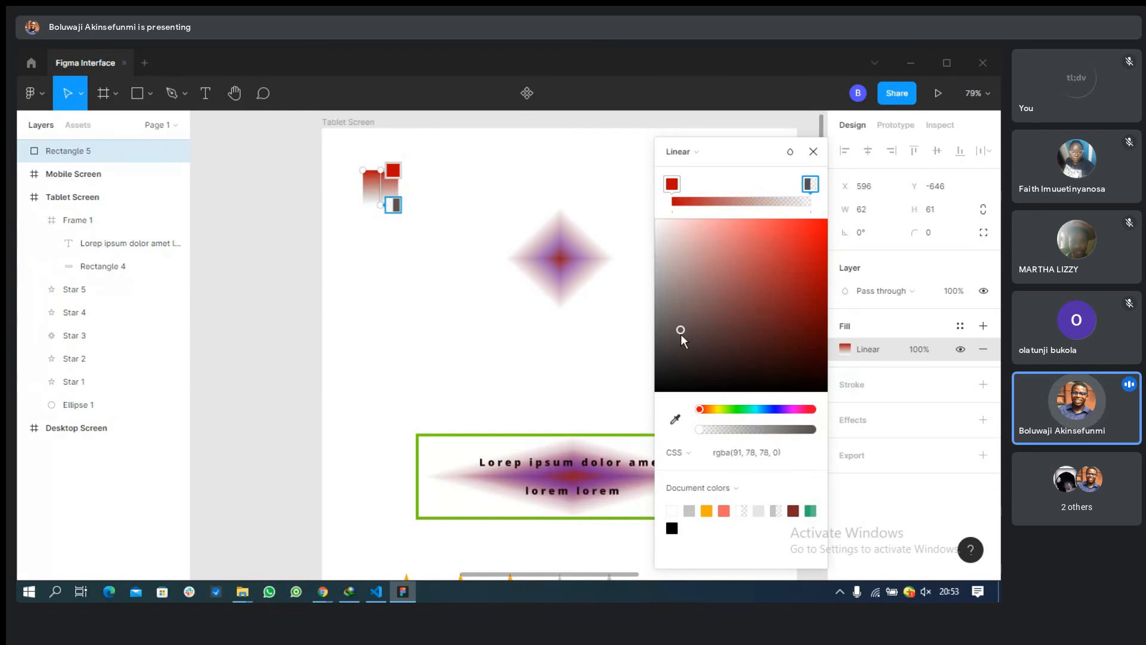
click(682, 349)
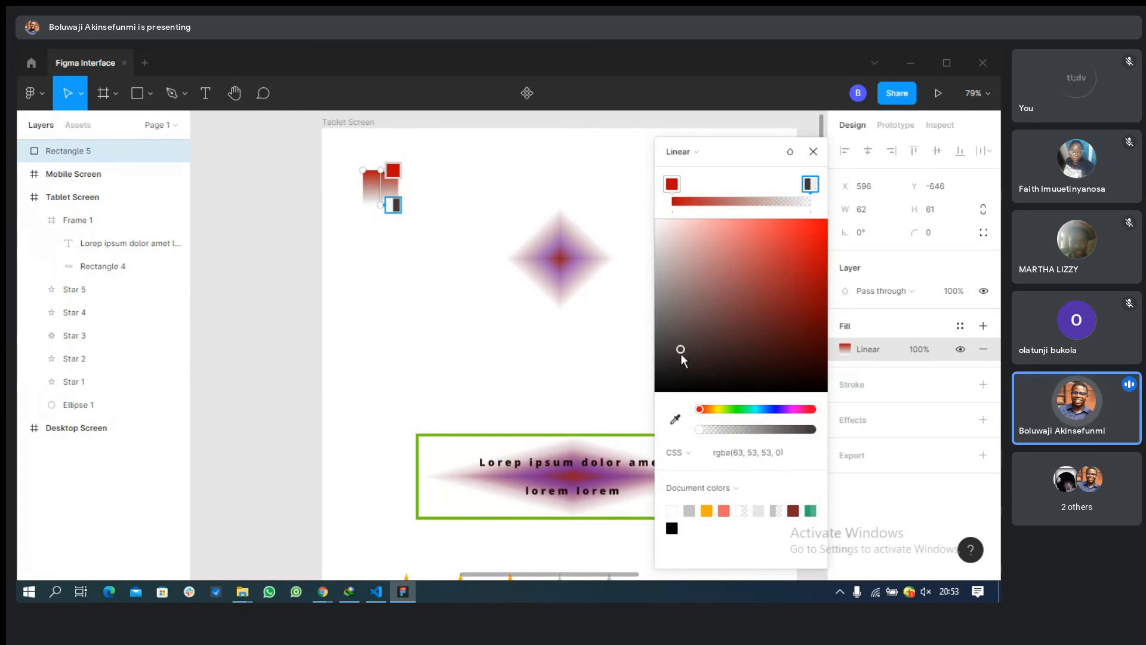
click(725, 349)
mouse_move(711, 430)
mouse_down()
mouse_move(823, 433)
mouse_move(727, 433)
mouse_up()
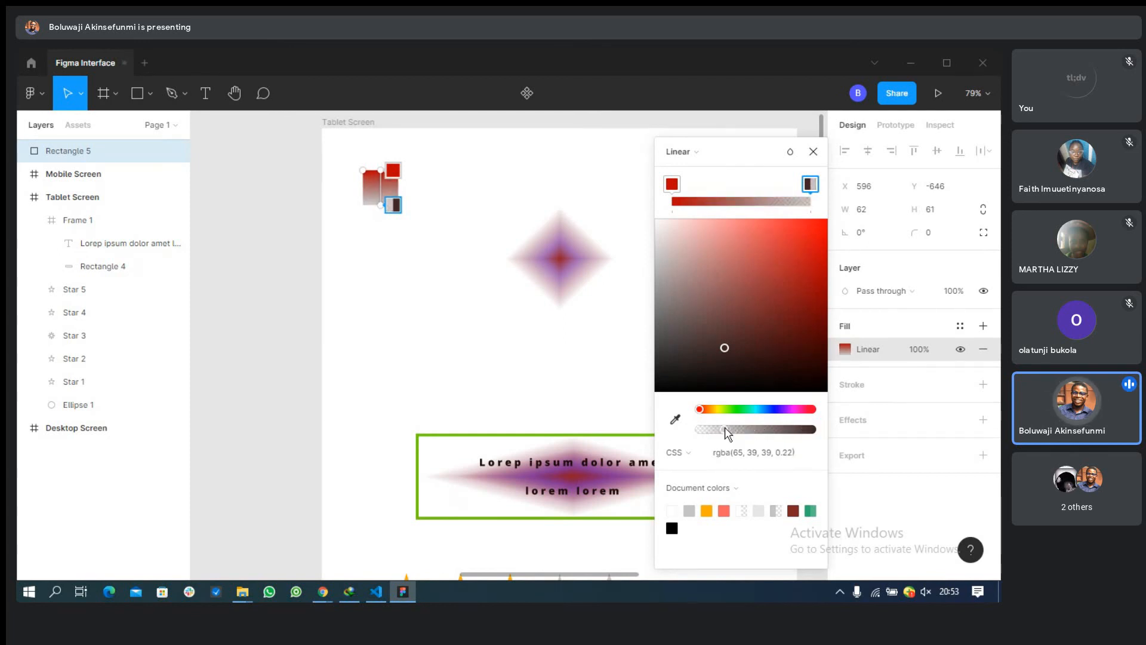
Move the gradient's second stop near the middle, recolor it blue, rgba(24, 128, 224, 0.22), and add a matching stop at the end.
click(734, 206)
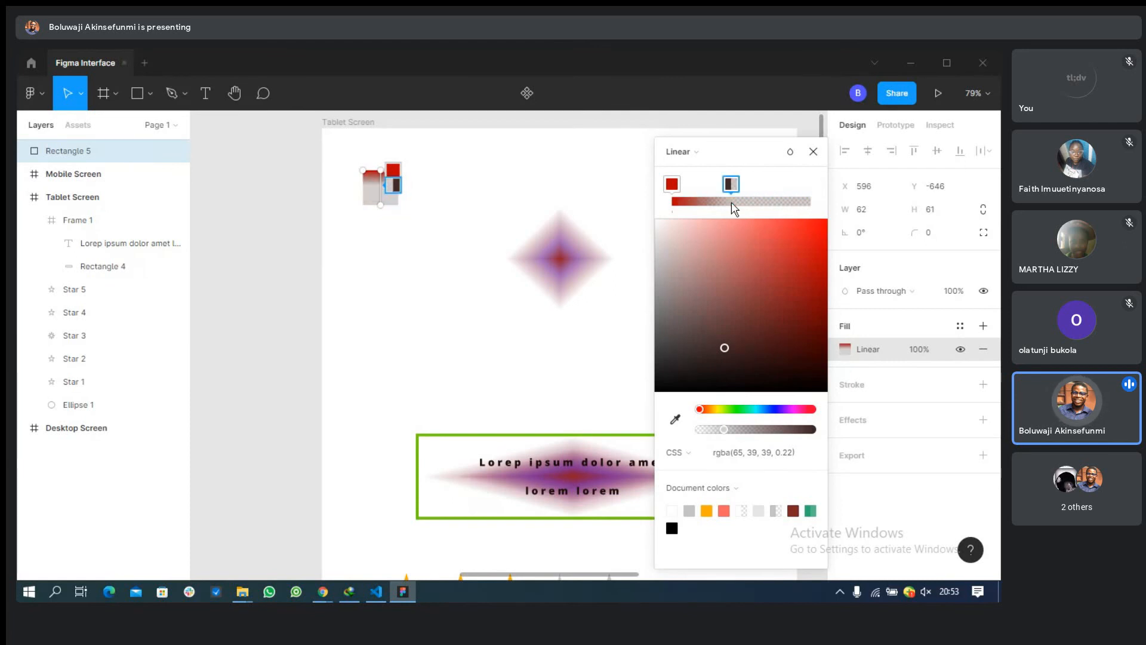
click(764, 409)
click(809, 239)
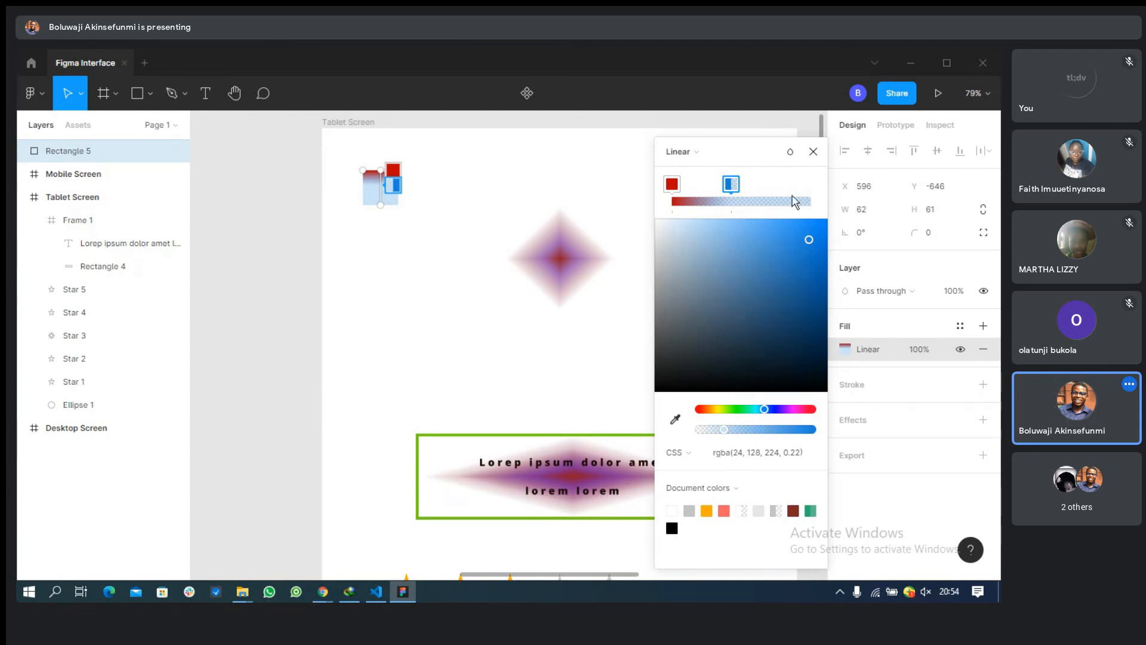
click(809, 202)
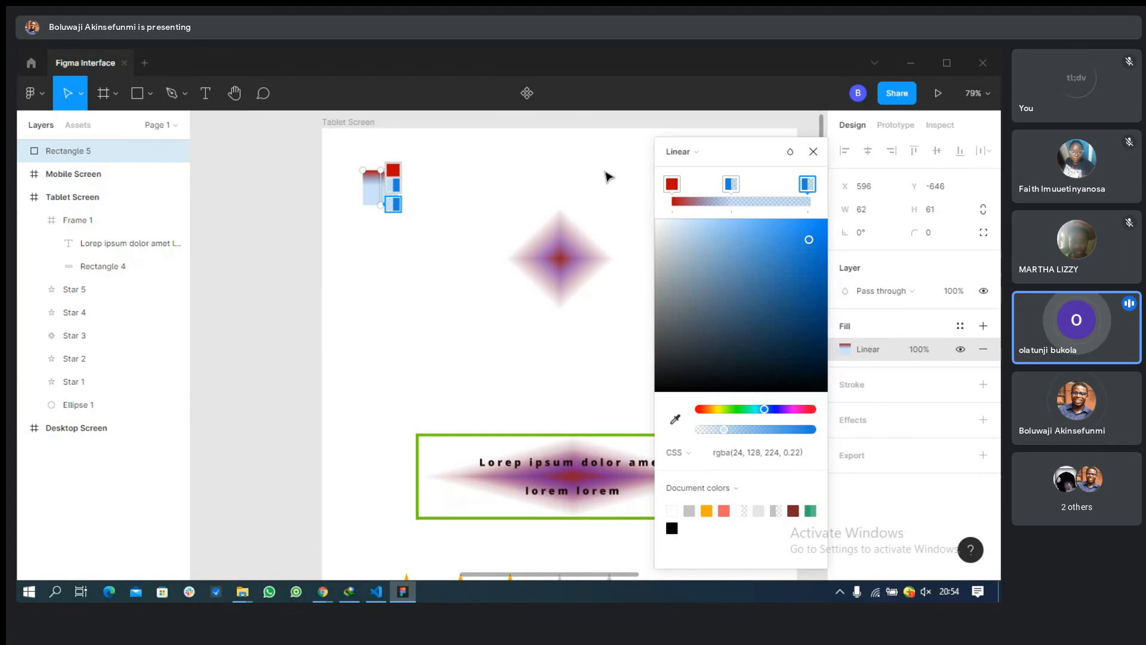
click(813, 151)
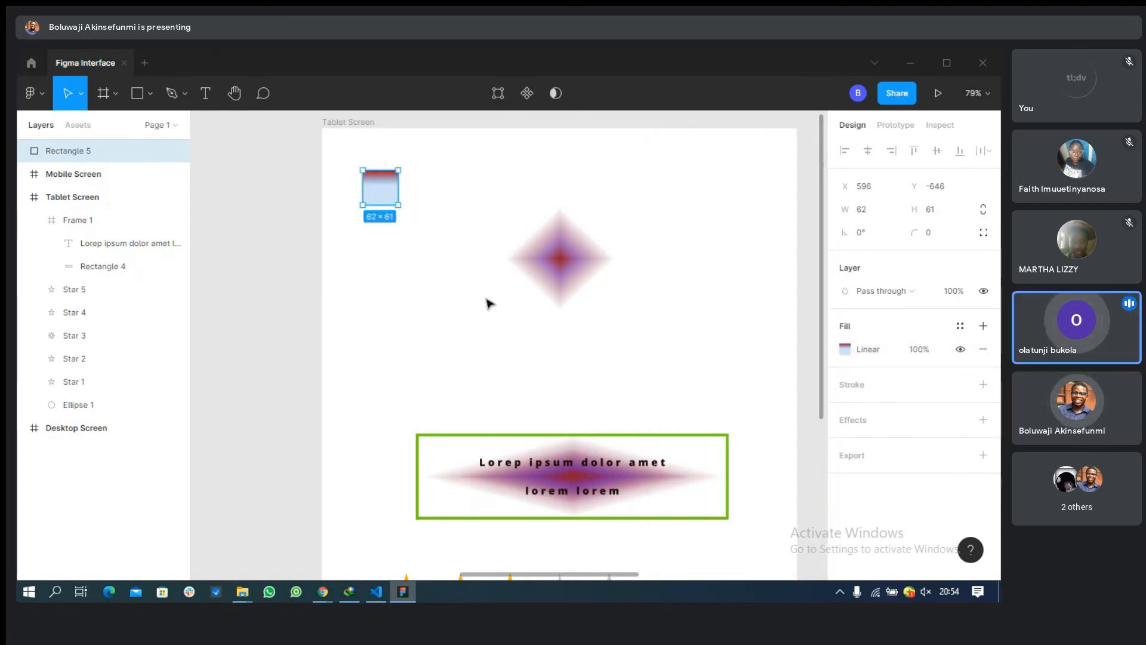
Move the gradient rectangle down to just above and left of the green-bordered frame.
click(572, 281)
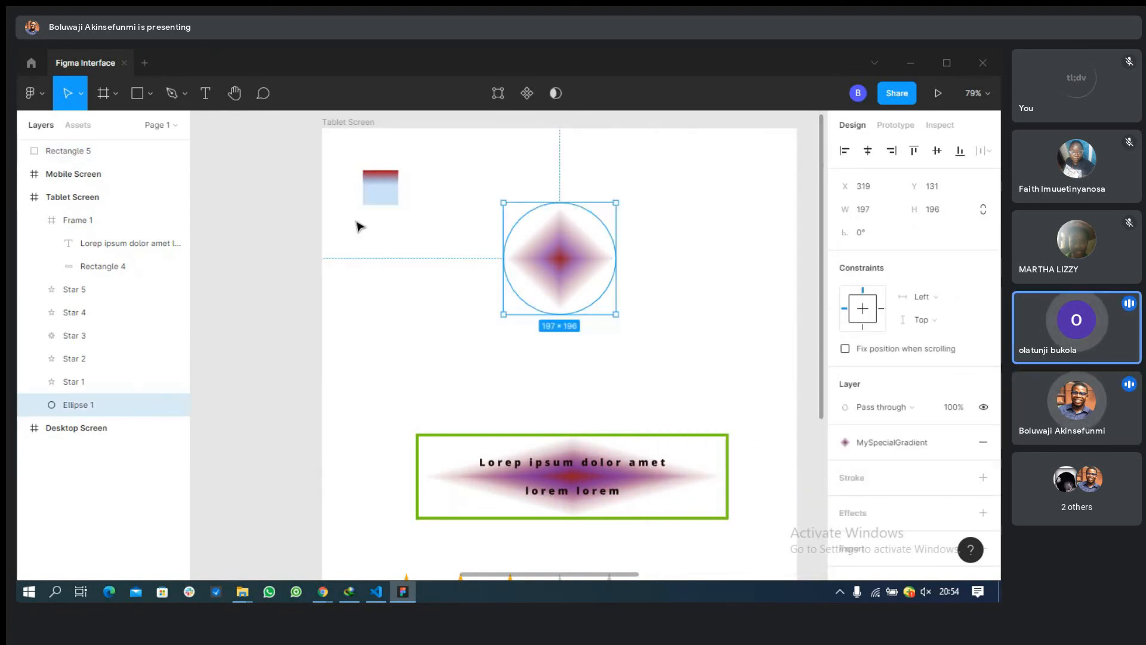
drag(376, 203, 356, 389)
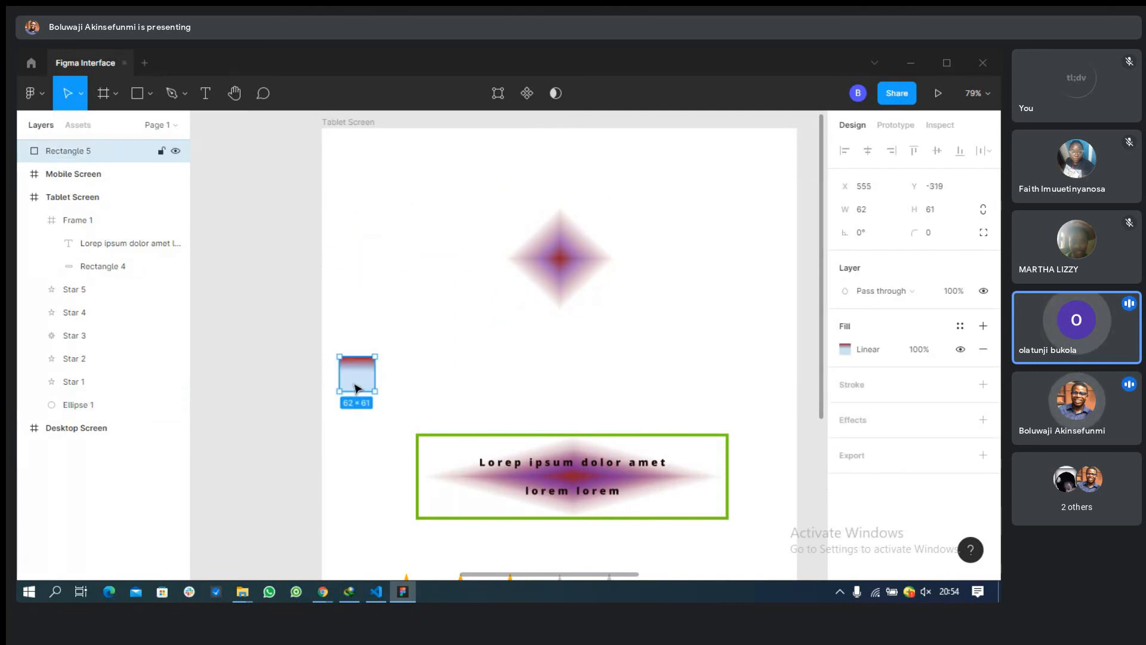
Add a 1x PNG export setting to the circle and expand its export preview.
click(572, 265)
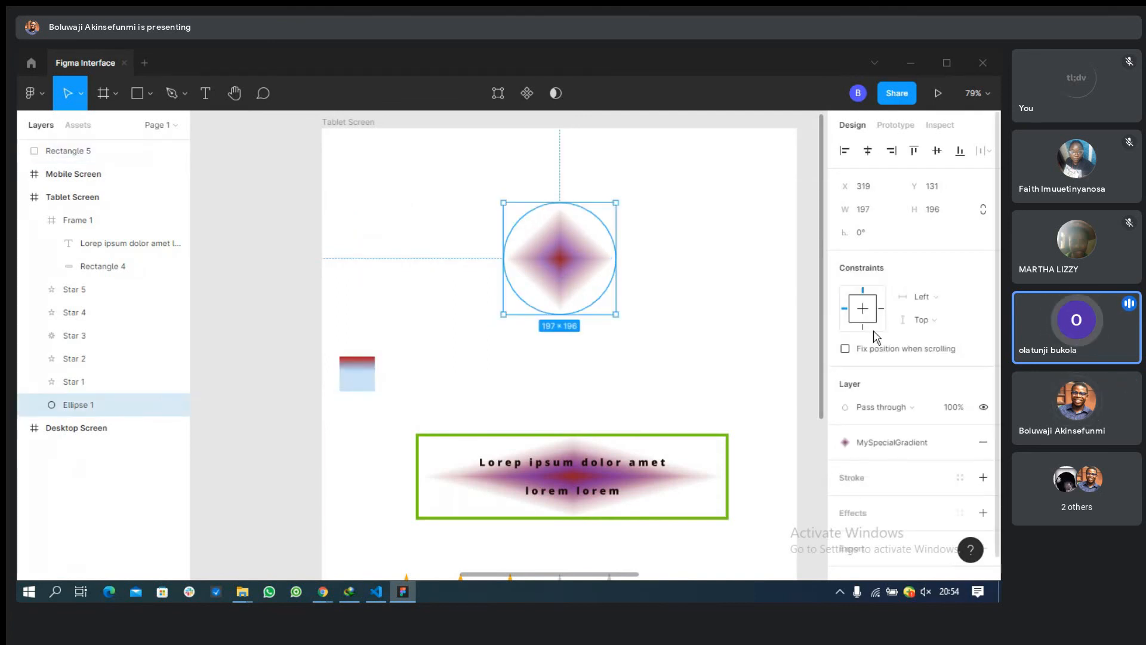
scroll(877, 338, down, 1)
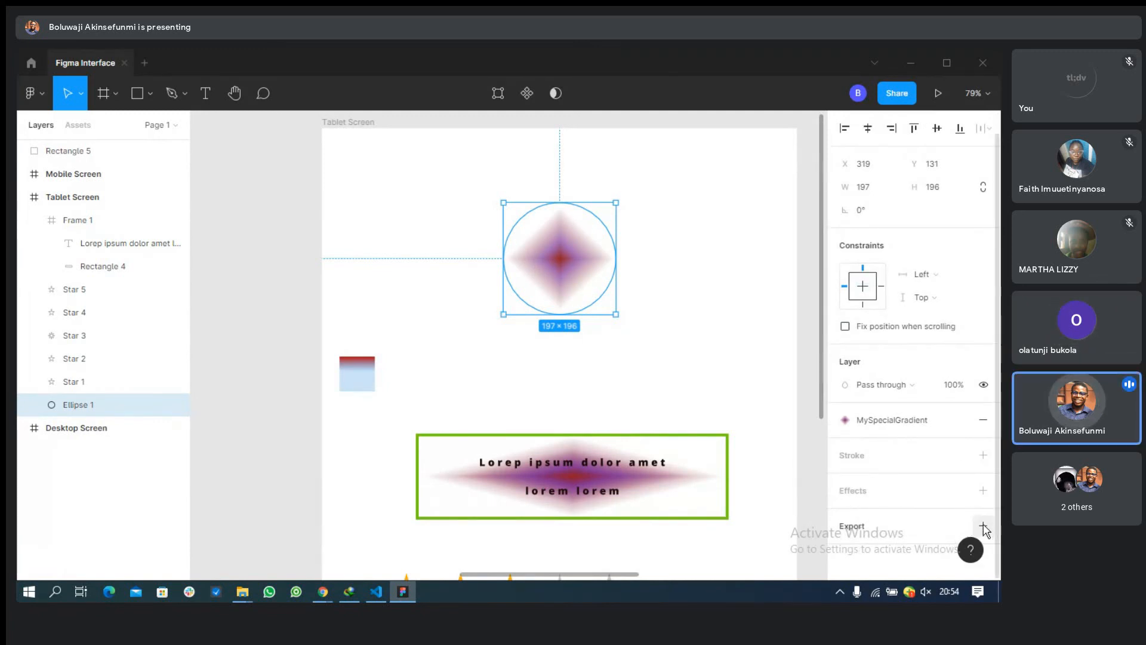
click(960, 527)
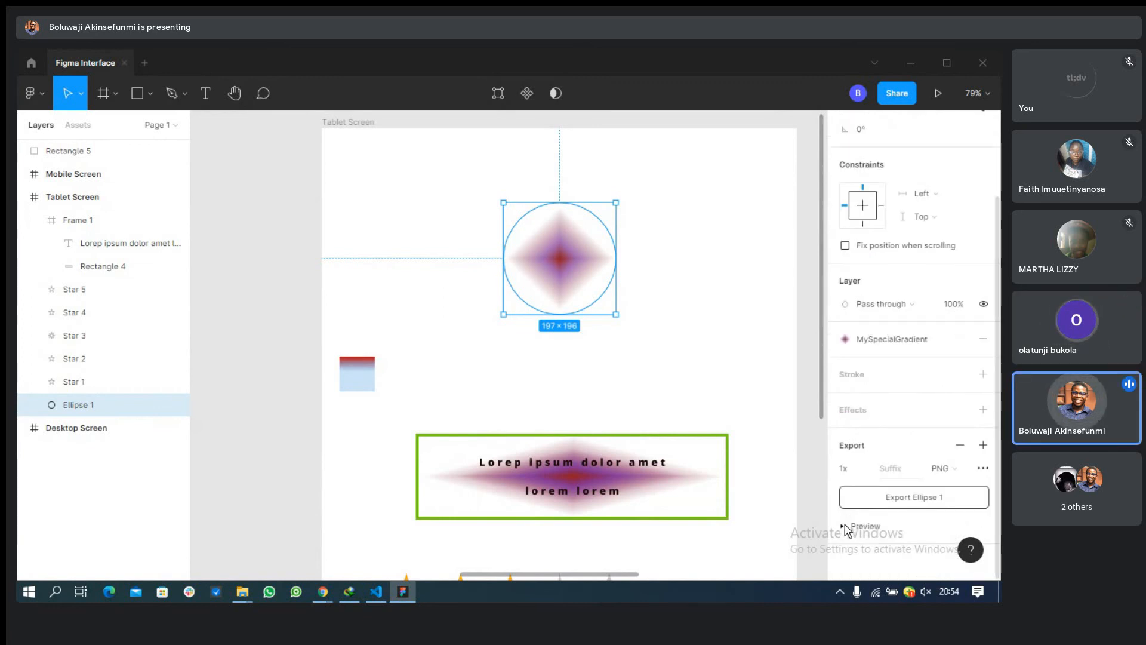
click(846, 527)
scroll(937, 432, down, 3)
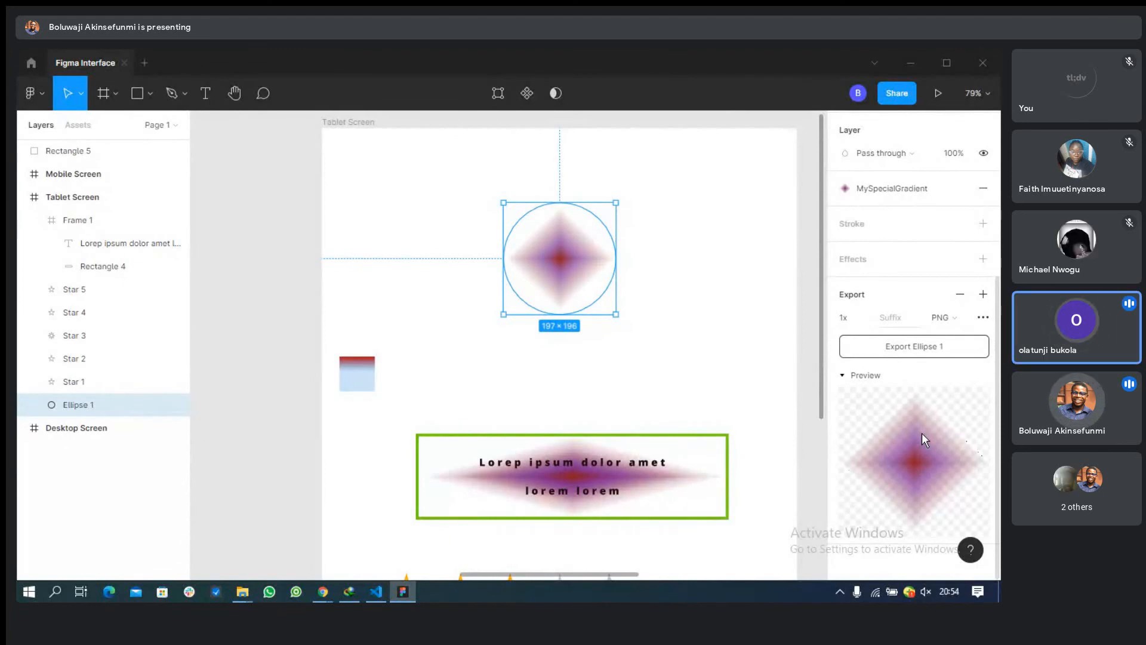
Review the export formats, keep PNG, and export the circle to the Pictures folder as Ellipse 1.
click(942, 318)
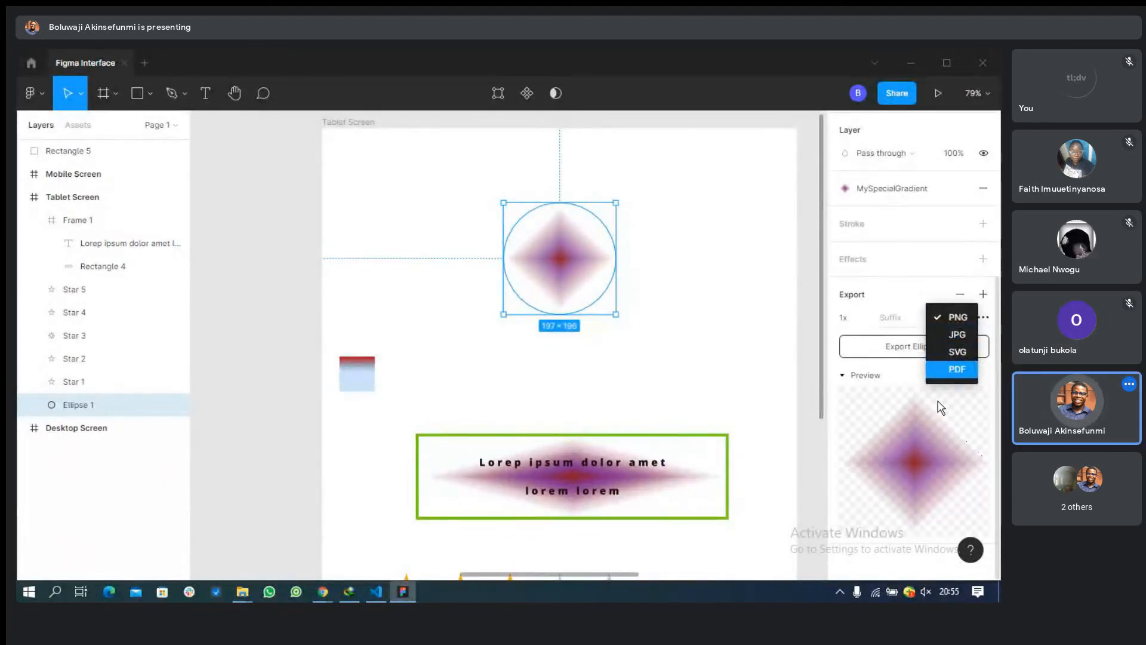
click(893, 324)
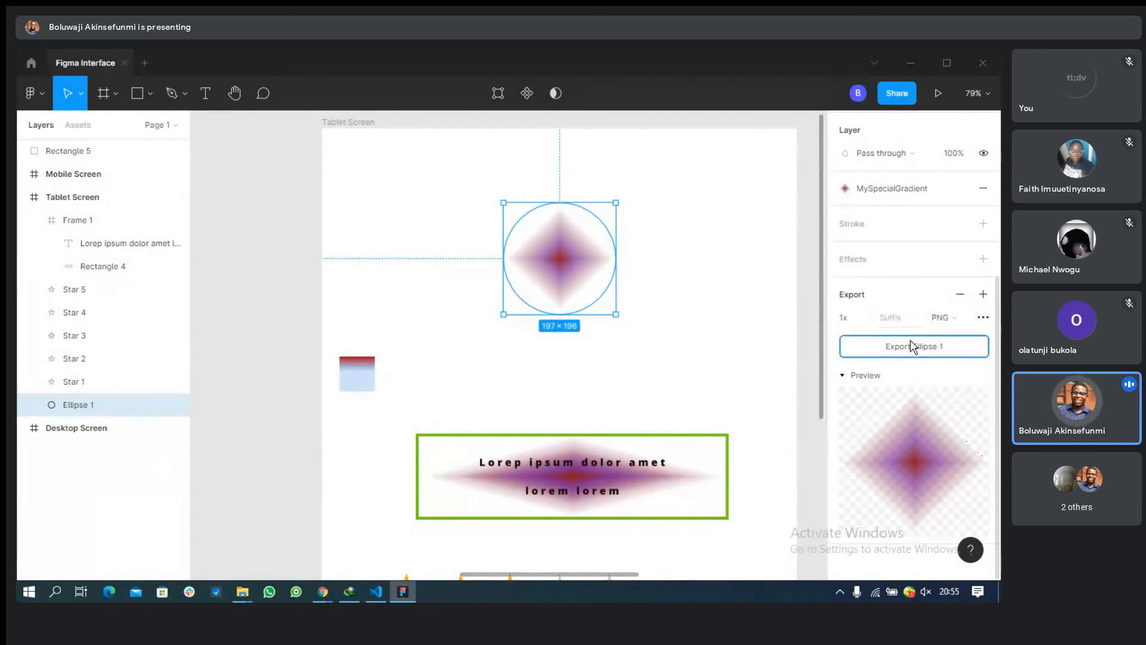
click(913, 346)
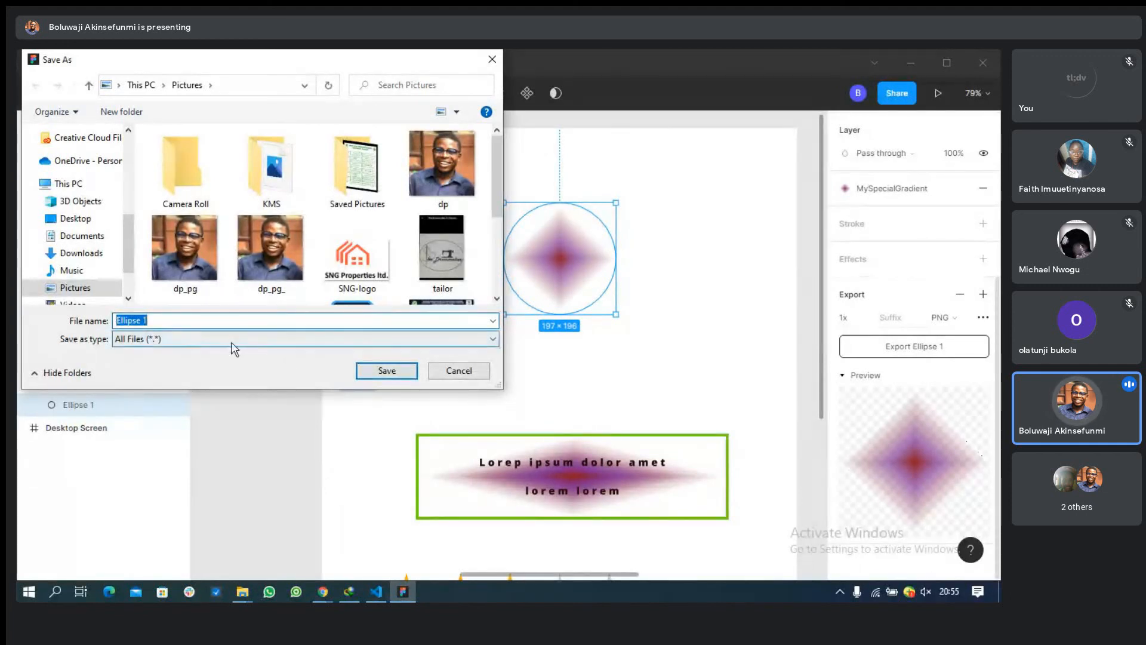
click(385, 371)
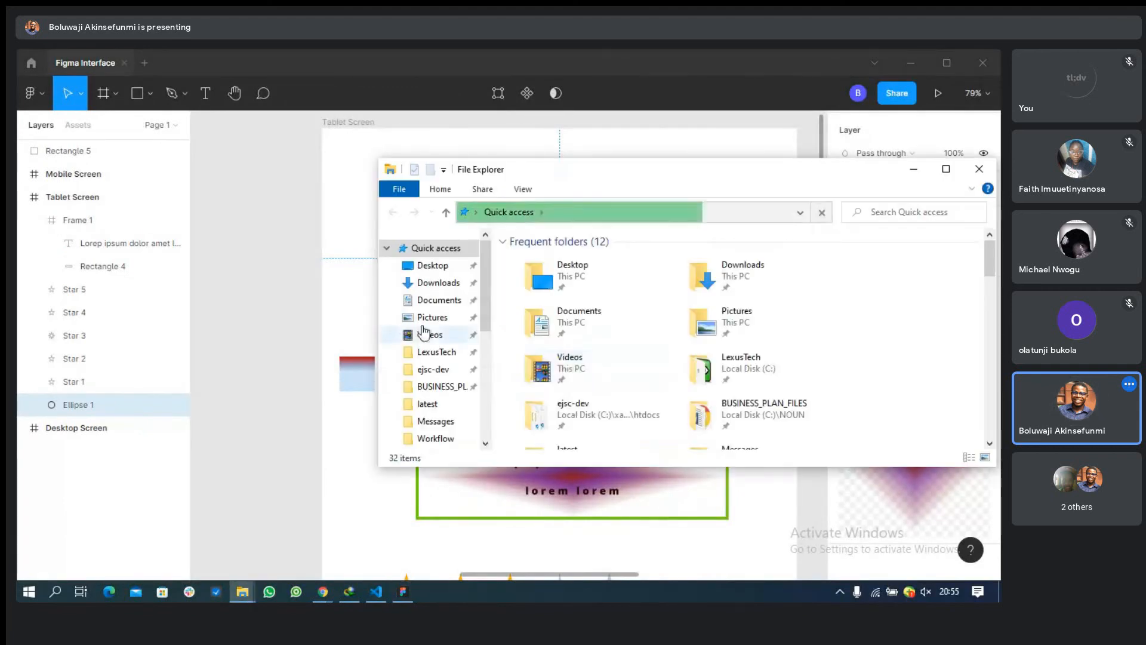
Locate the exported Ellipse 1 image in the Pictures folder in File Explorer, and return to Figma.
click(440, 317)
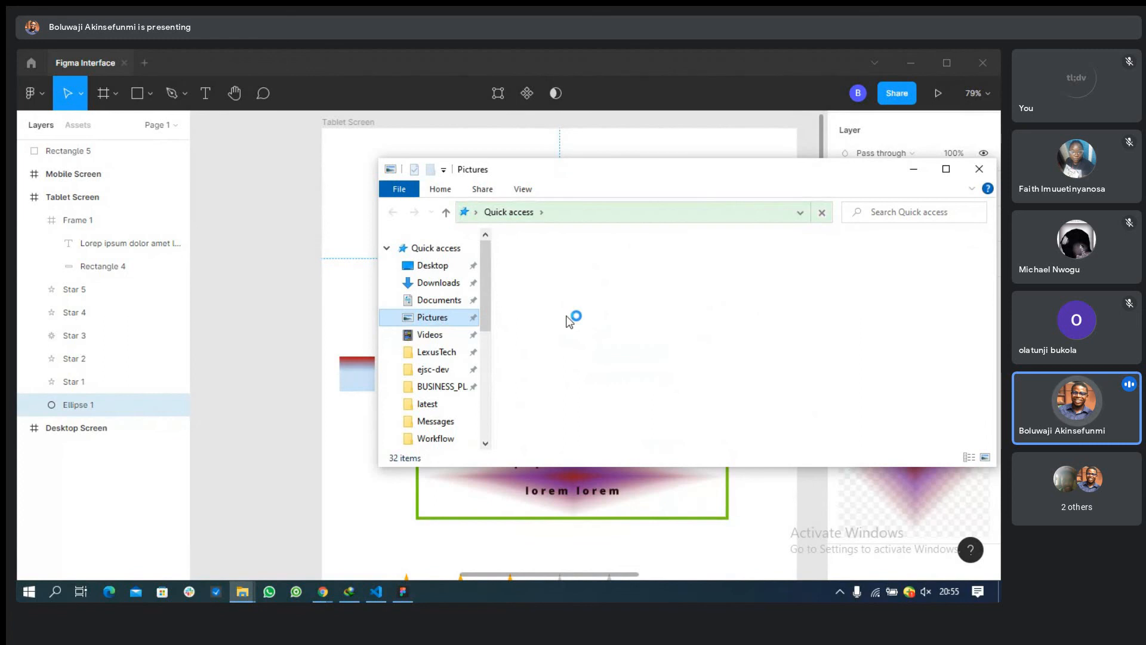
click(553, 382)
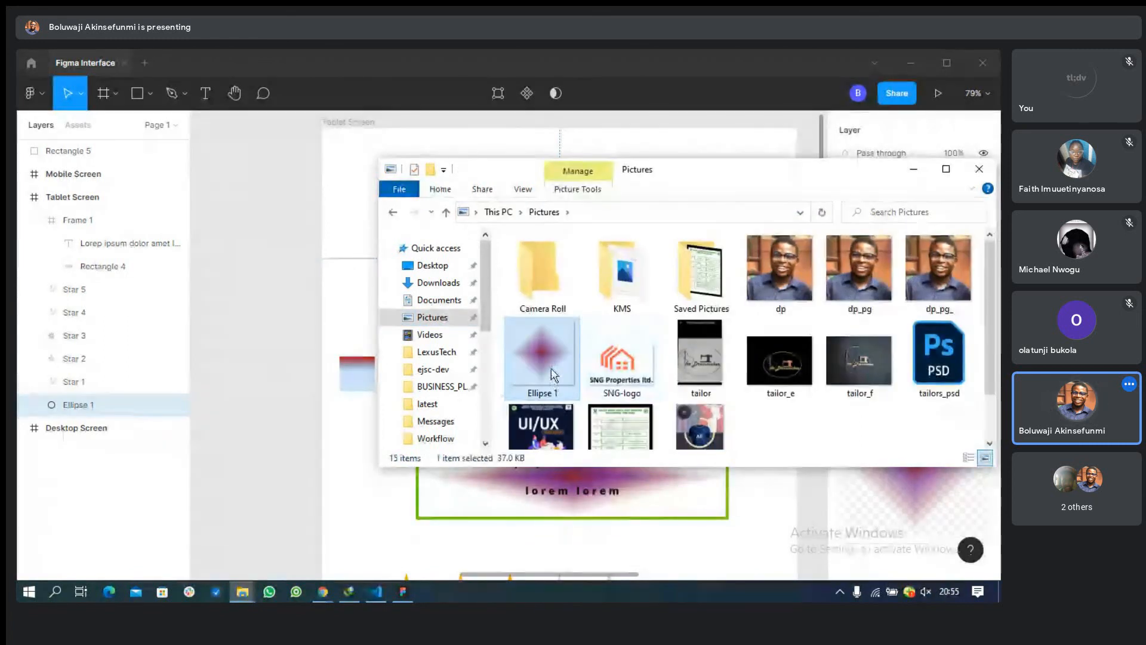
mouse_move(550, 367)
mouse_down()
mouse_move(579, 367)
mouse_move(544, 361)
mouse_move(538, 375)
mouse_up()
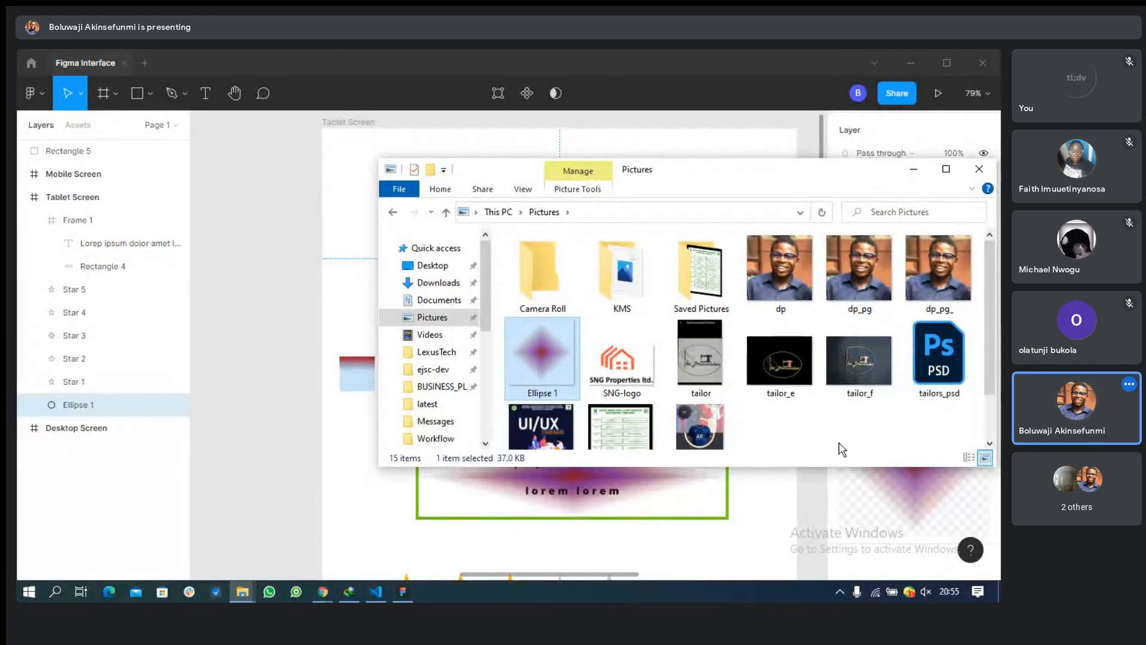
click(997, 389)
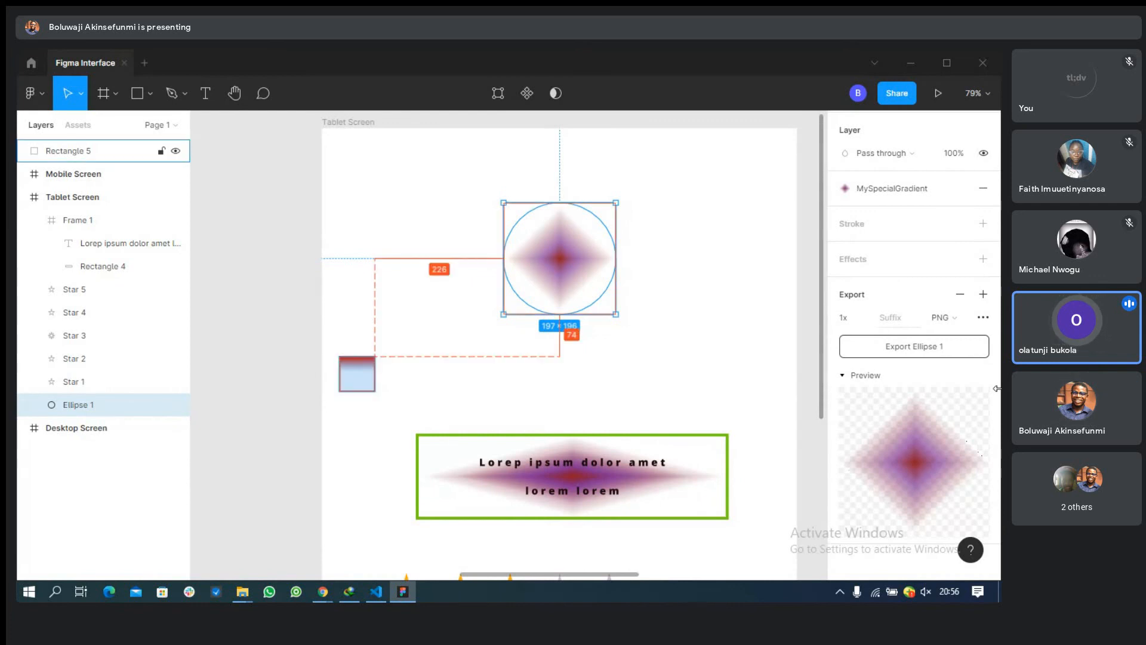
Switch to Chrome and open the Google Meet tab to end the screen presentation.
key(alt+Tab)
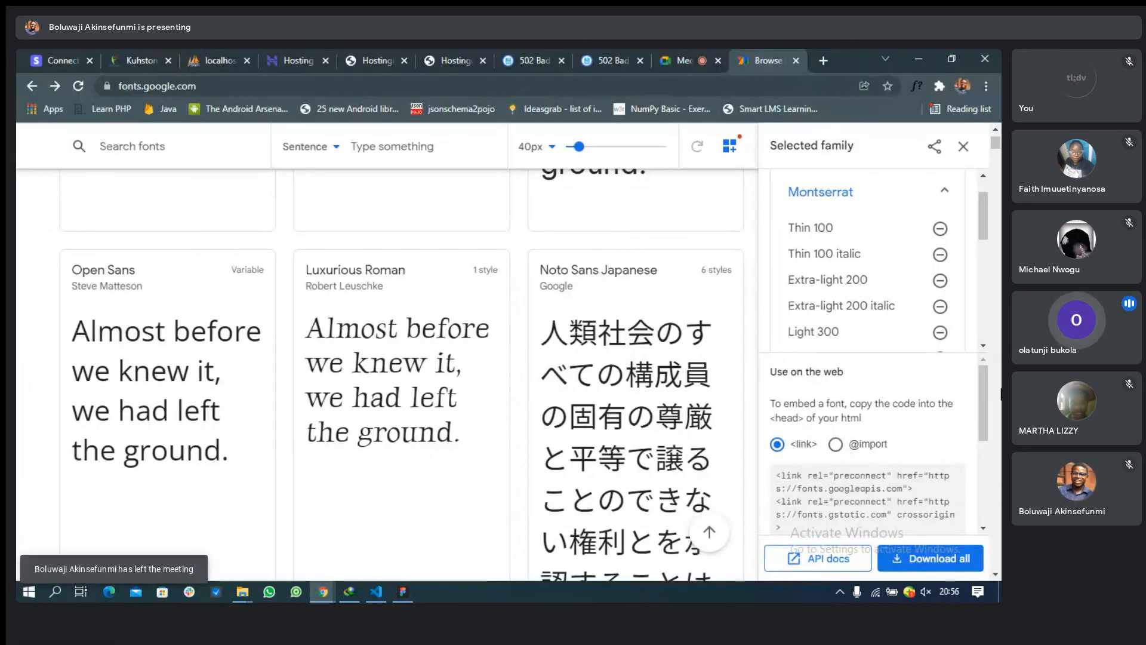
click(701, 55)
click(474, 458)
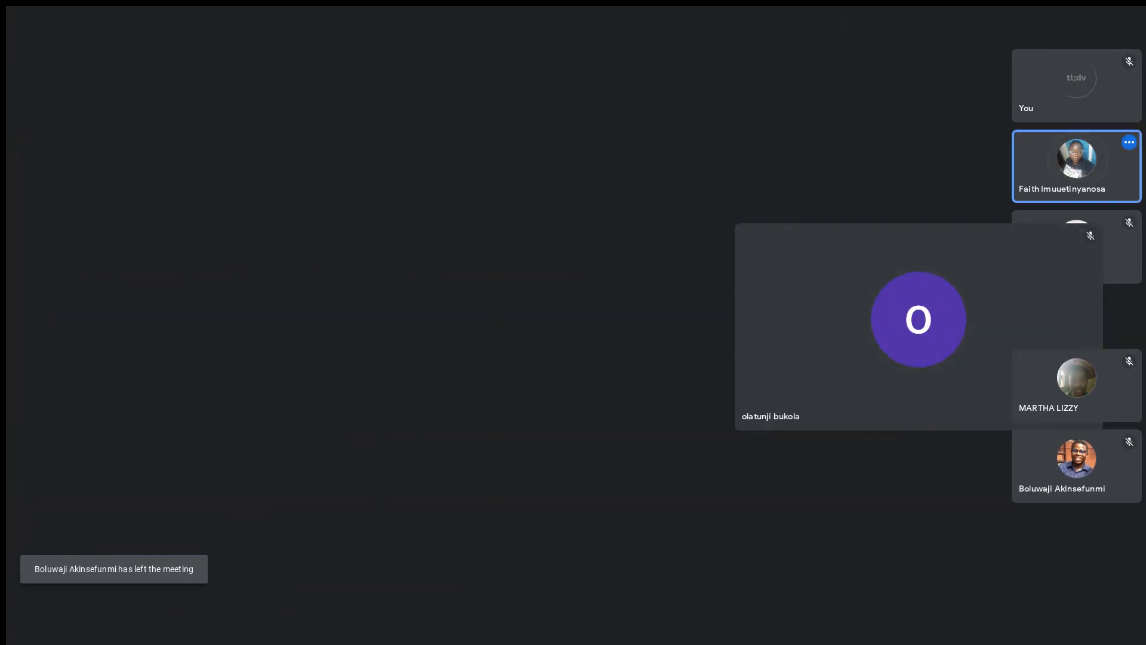